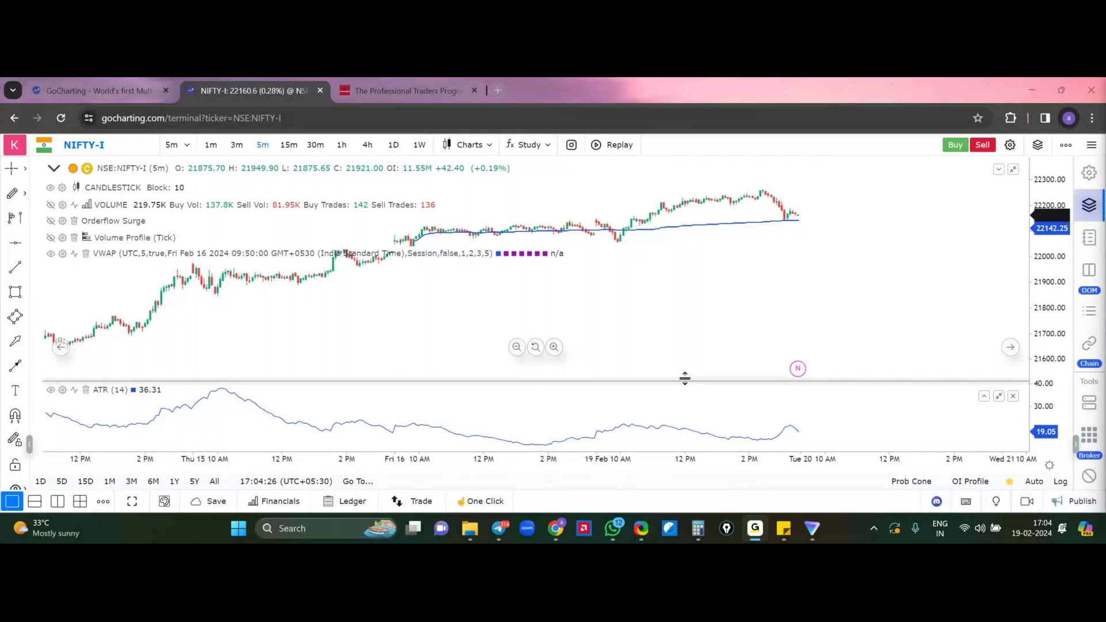
Delete the VWAP study from the NIFTY-I 5-minute chart, keeping the other studies
scroll(689, 345, "down", 2)
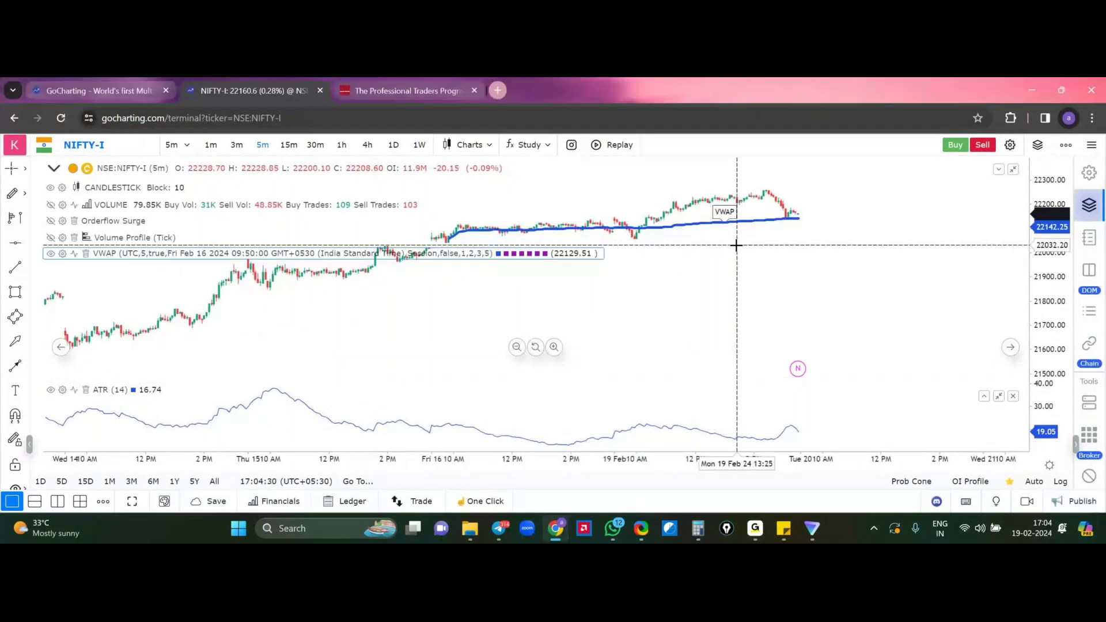
key("Delete")
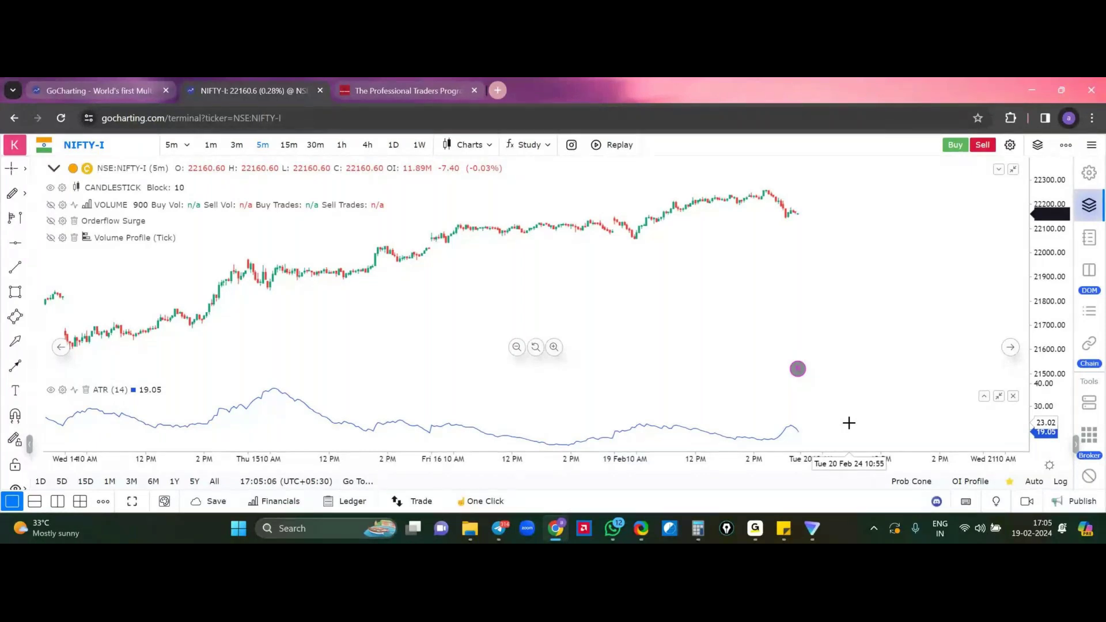
Pan back and forth across the NIFTY-I chart, then zoom in on the latest candles
left_click_drag(331, 304, 570, 309)
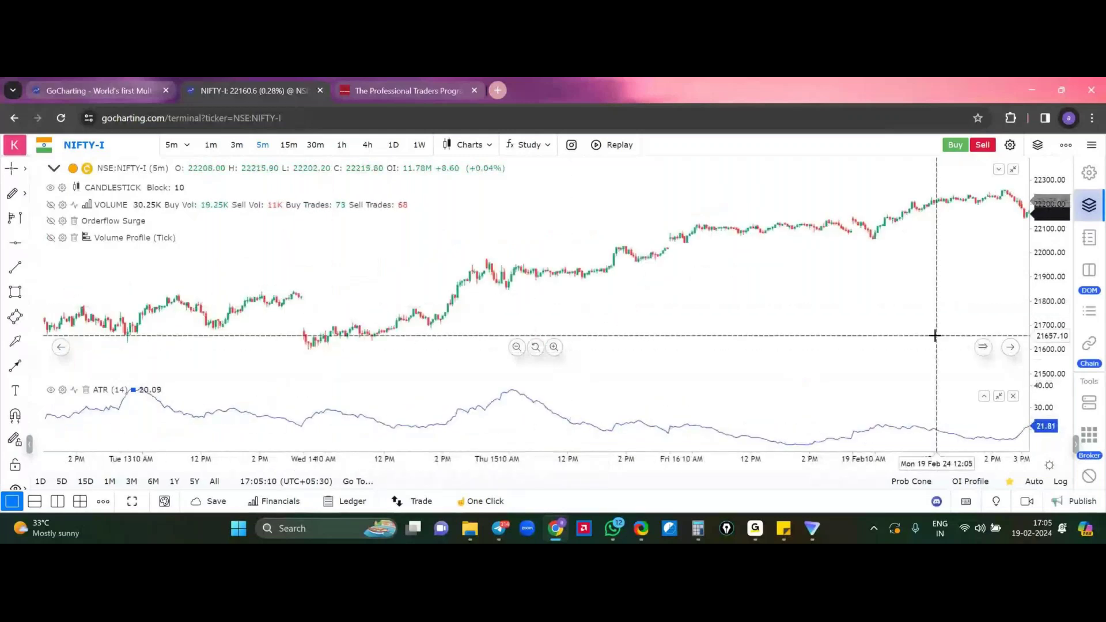
left_click_drag(933, 333, 559, 380)
scroll(663, 393, "up", 3)
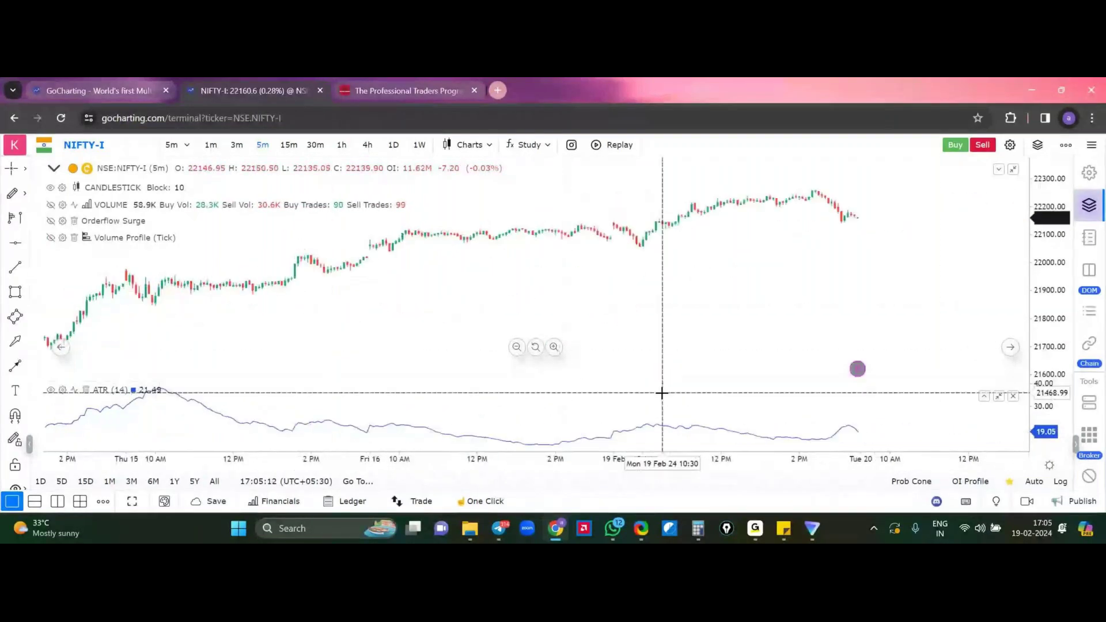
scroll(589, 346, "up", 1)
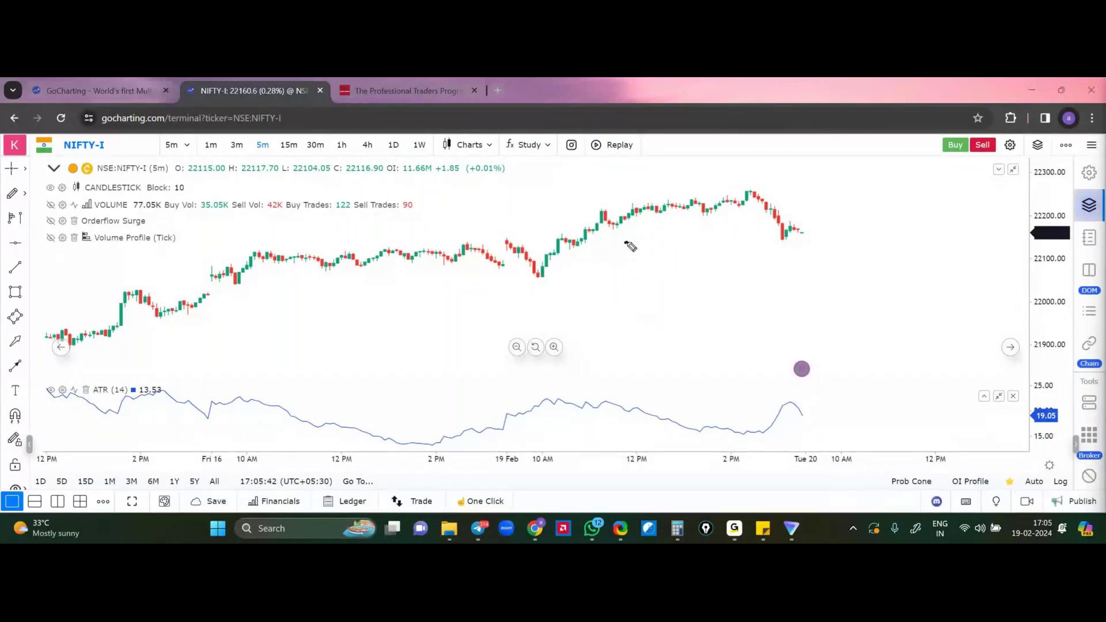
Handwrite 'VWAP' above the recent candles, underline it, and leave the pen tool
left_click_drag(626, 243, 675, 260)
left_click_drag(680, 268, 688, 255)
left_click_drag(626, 267, 687, 270)
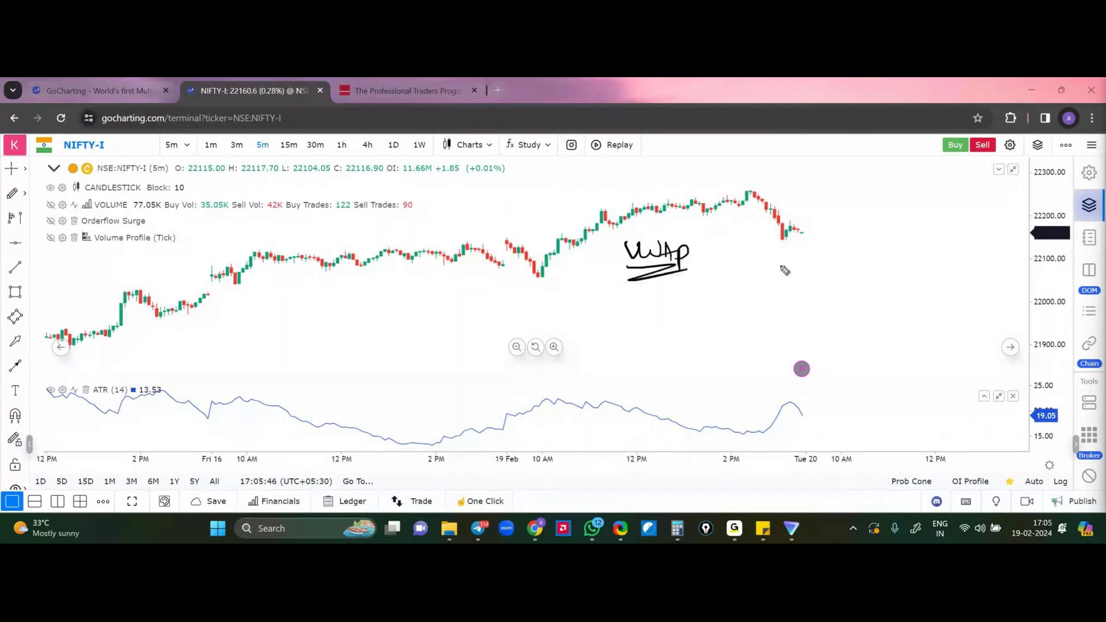
key("Escape")
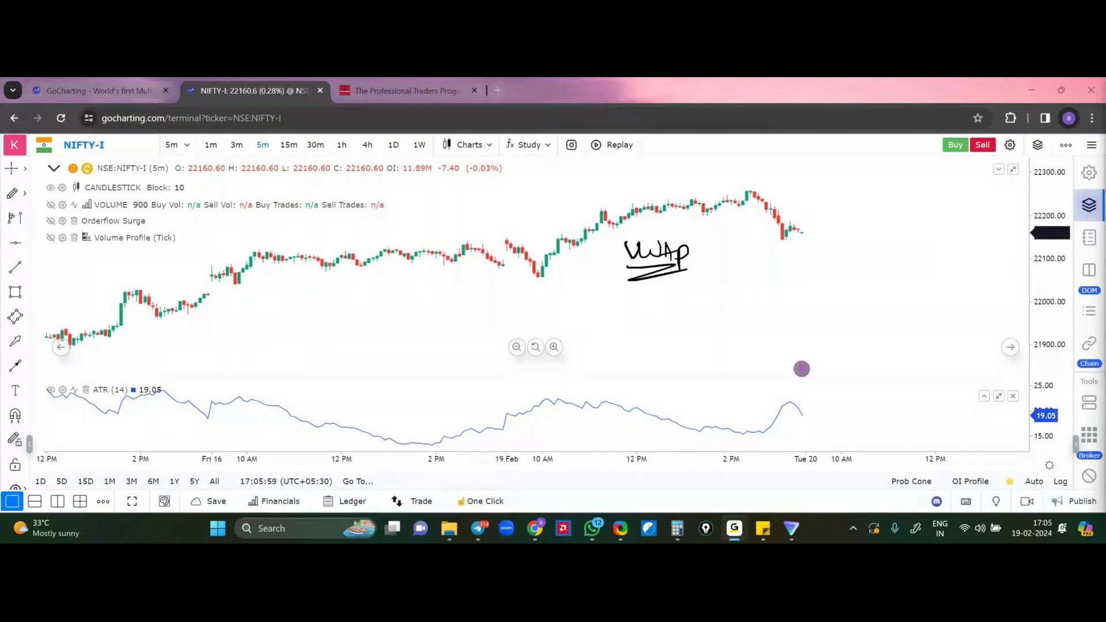
Search 'vwap' in the Study list and add the VWAP study to NIFTY-I
left_click(531, 147)
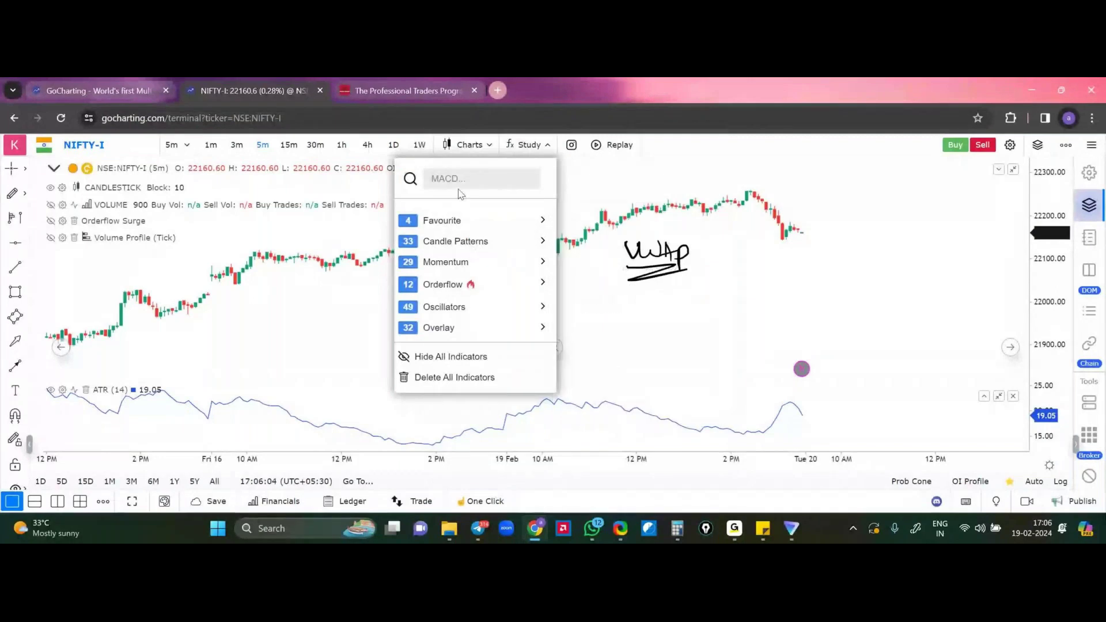
type("vwap")
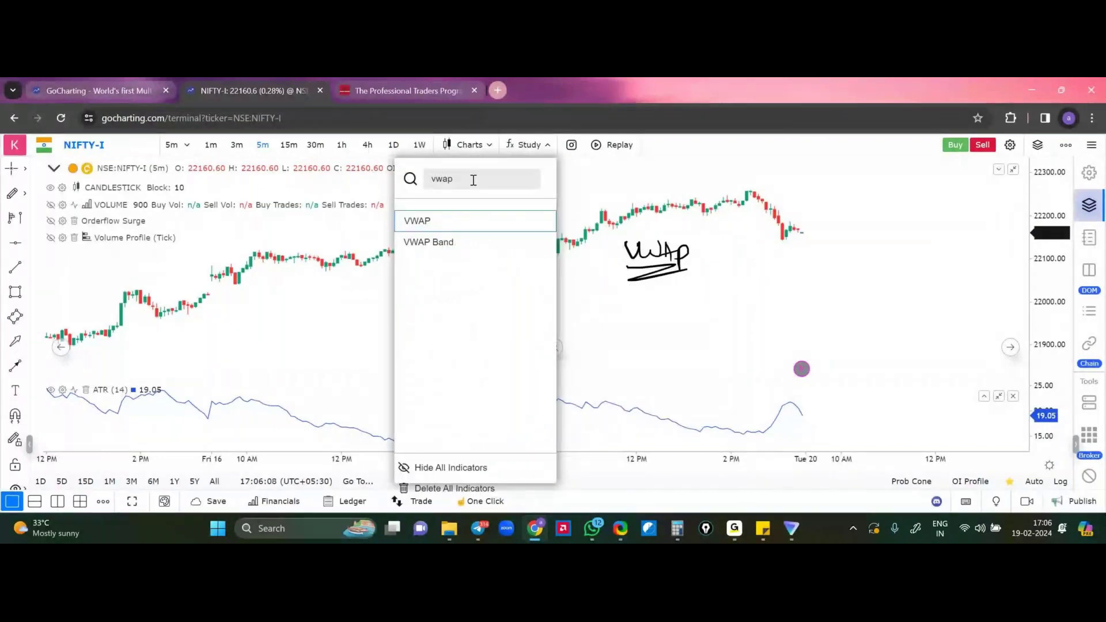
left_click(464, 218)
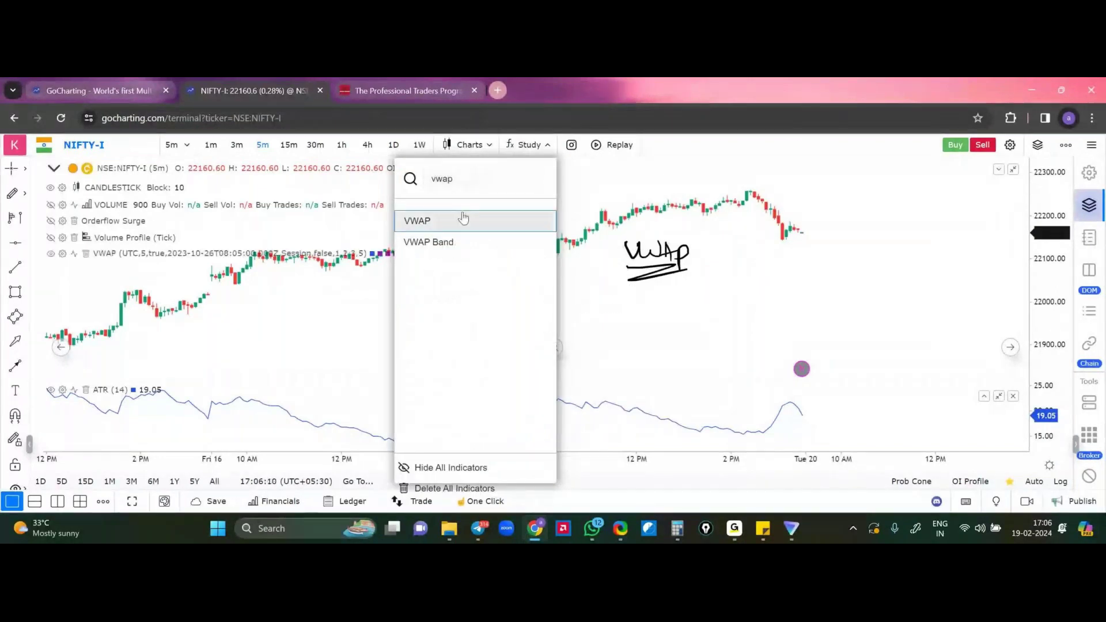
left_click(795, 292)
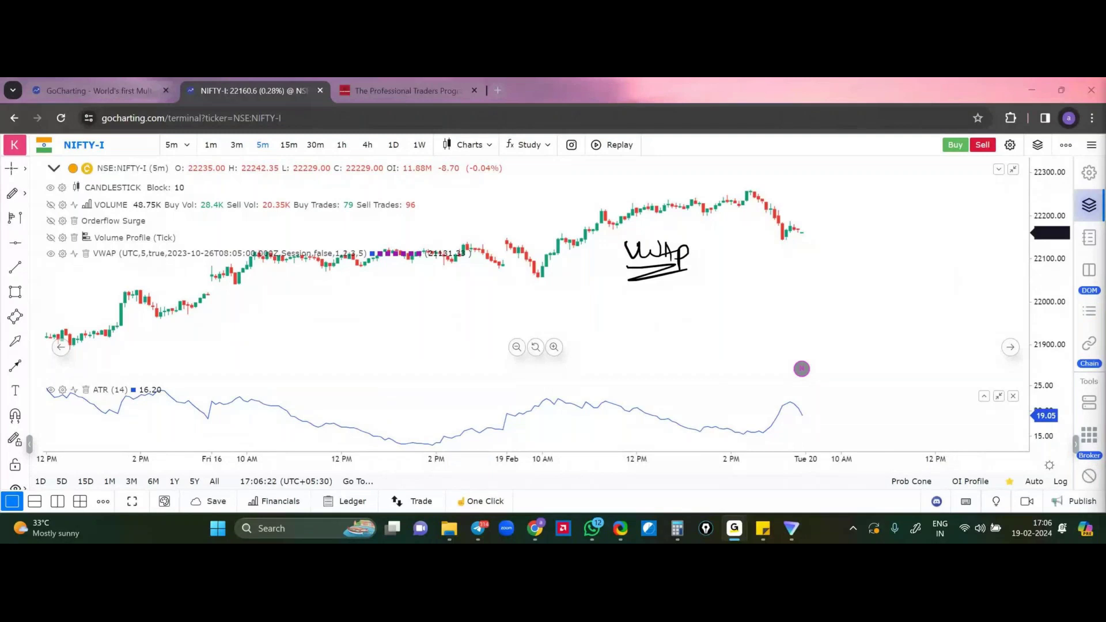
scroll(680, 300, "up", 1)
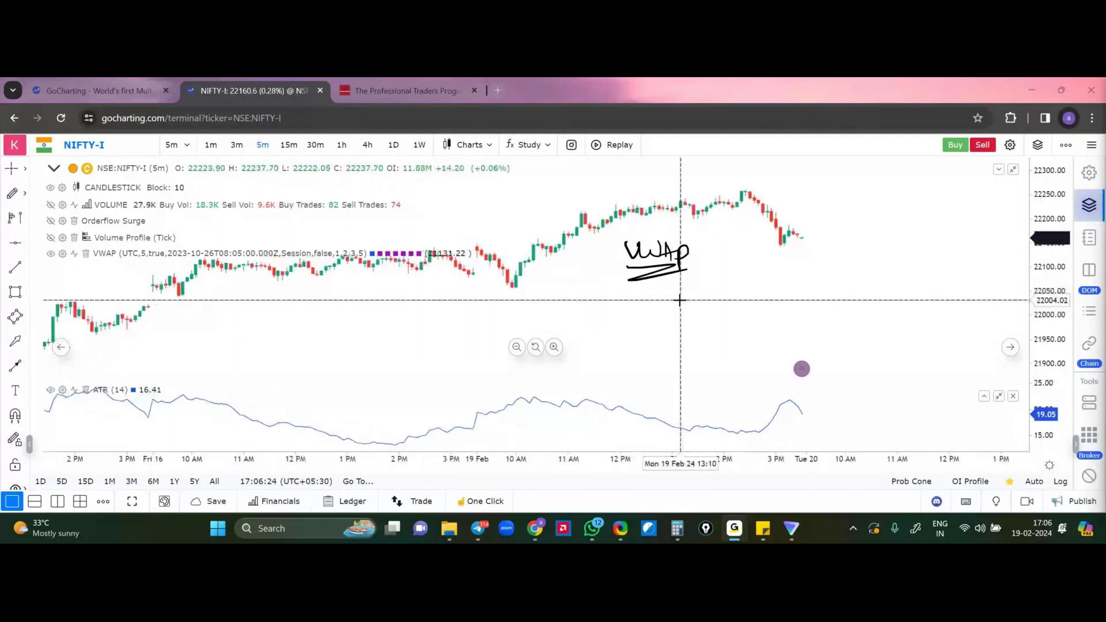
Open the VWAP settings and set its price Source to Close
left_click(63, 253)
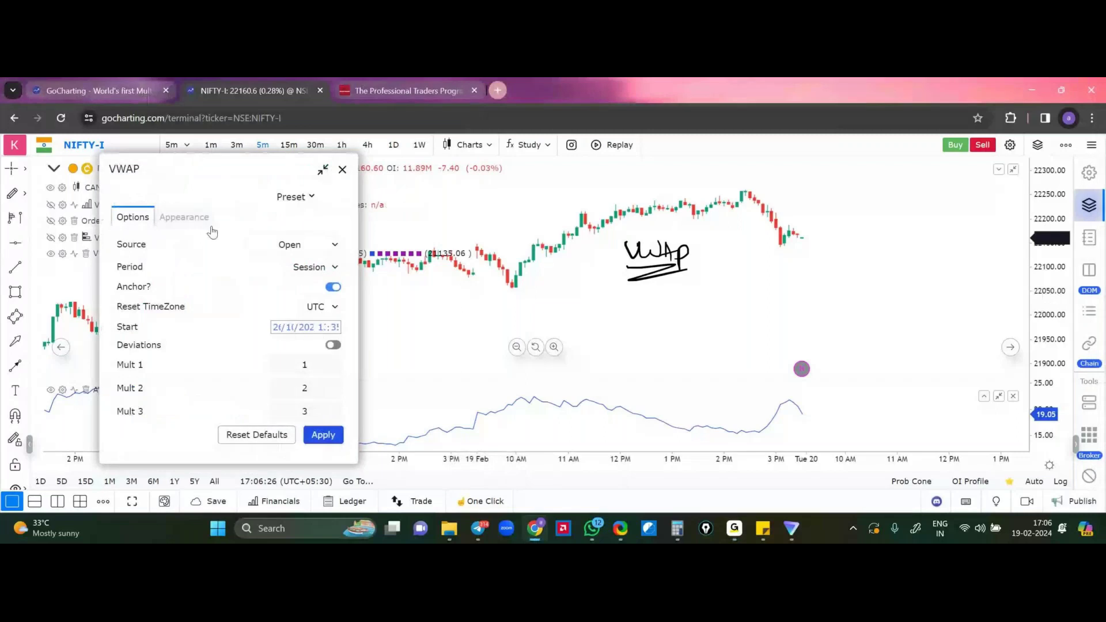
left_click(326, 245)
left_click(319, 293)
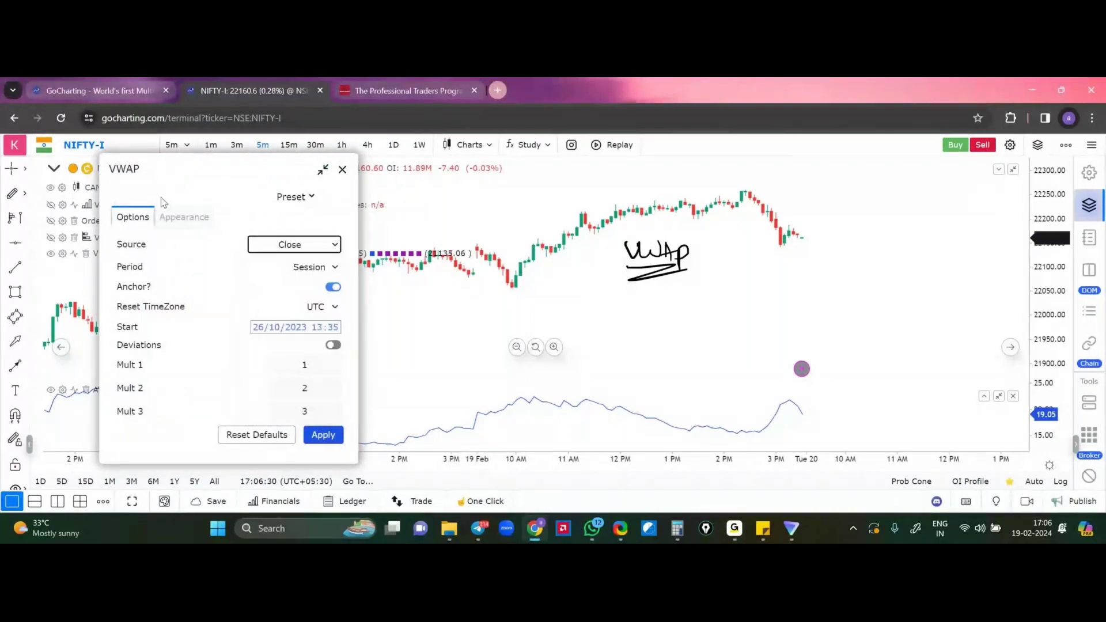
left_click(156, 217)
left_click(152, 218)
left_click(183, 217)
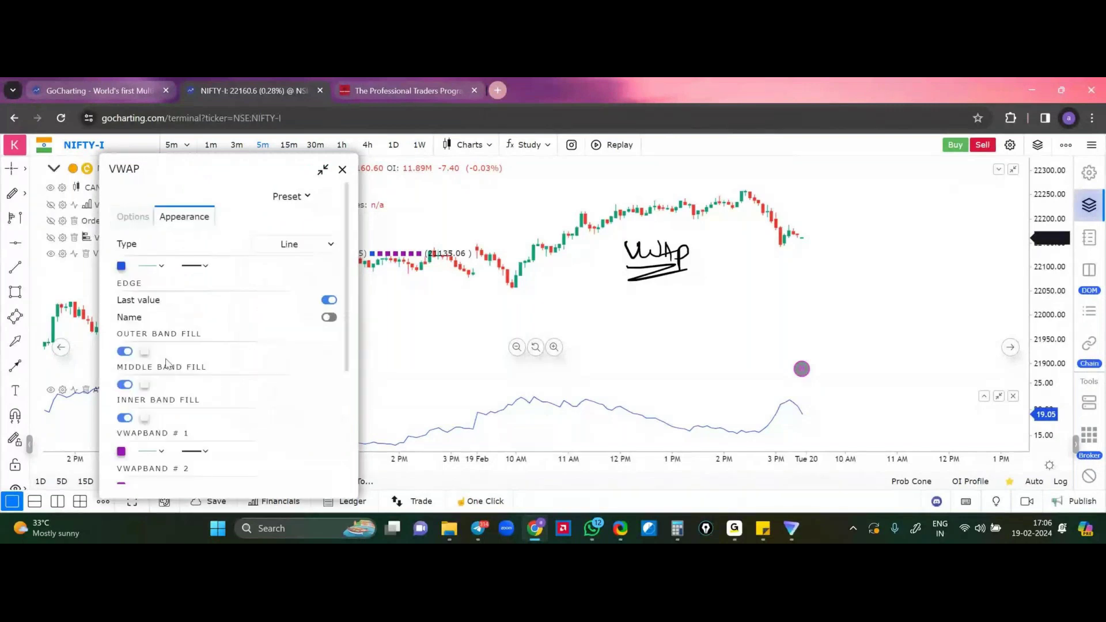
scroll(166, 363, "down", 3)
scroll(150, 323, "up", 3)
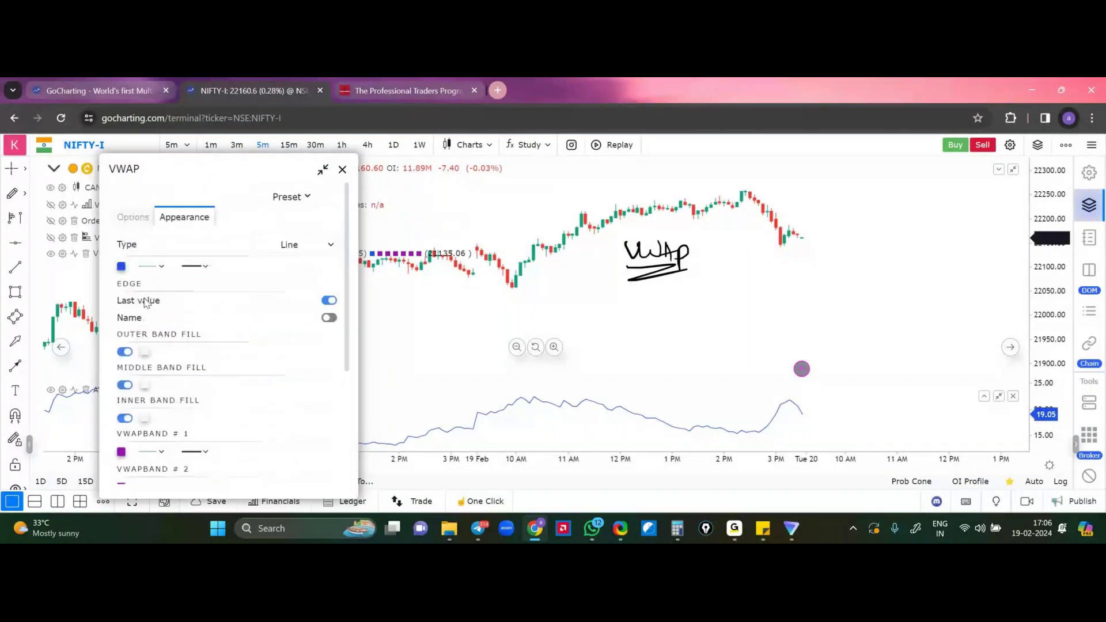
Make the outer, middle and inner VWAP band fills black
left_click(144, 352)
left_click(202, 340)
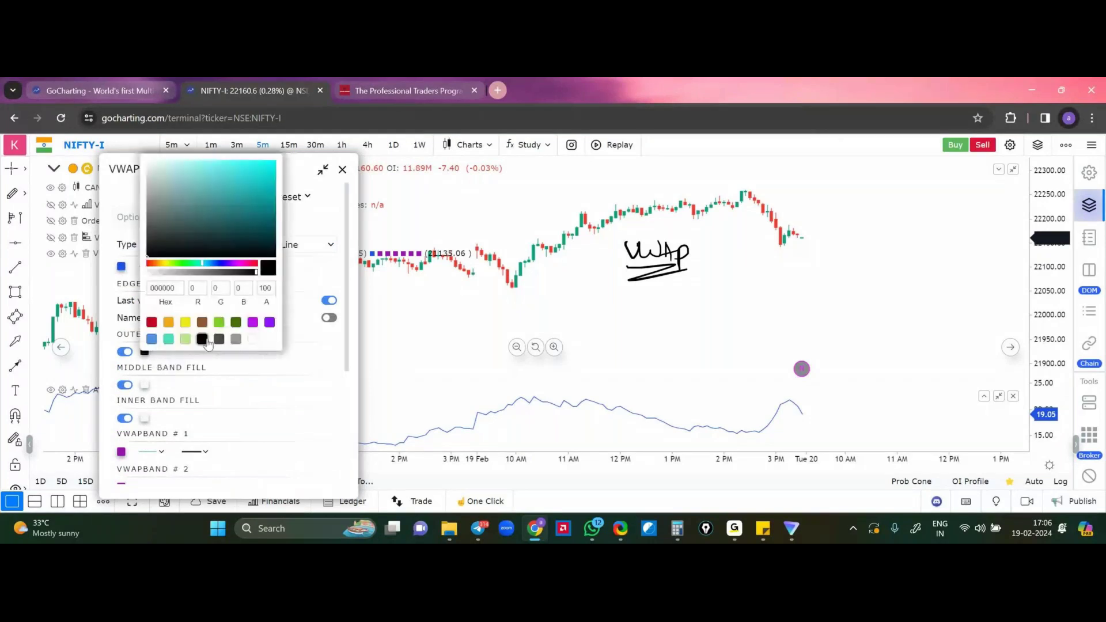
left_click(146, 391)
left_click(144, 386)
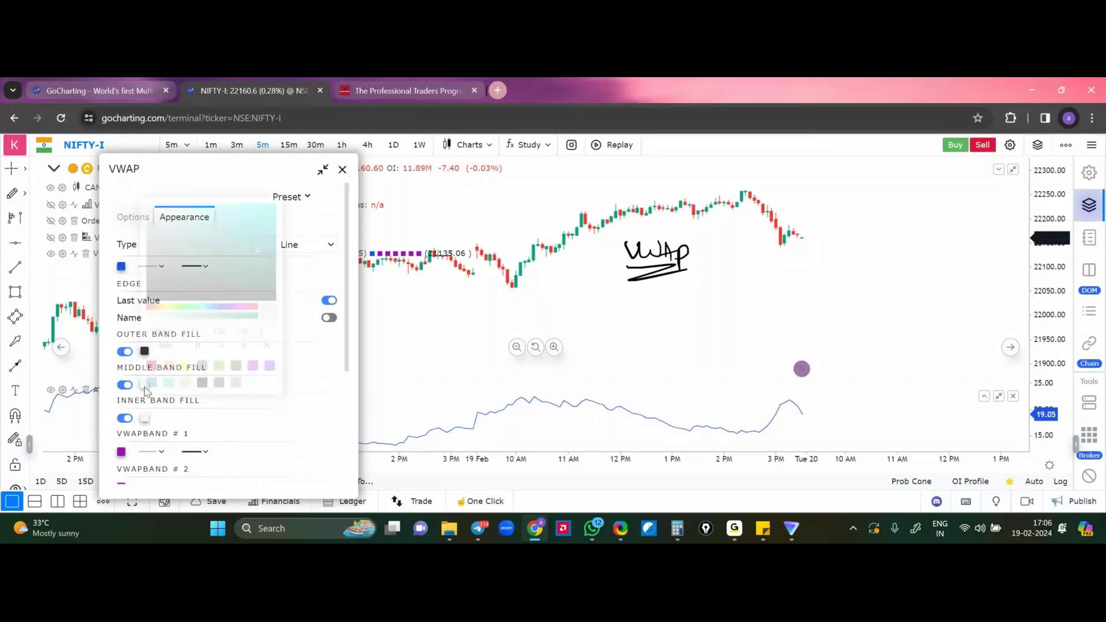
left_click(202, 373)
left_click(145, 419)
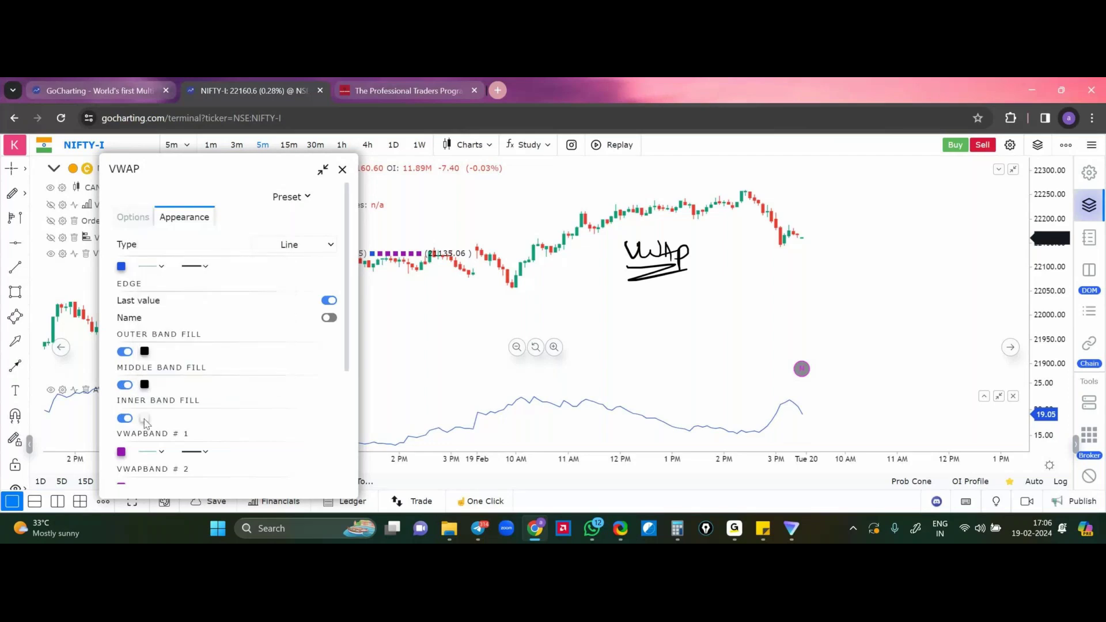
left_click(144, 419)
left_click(202, 406)
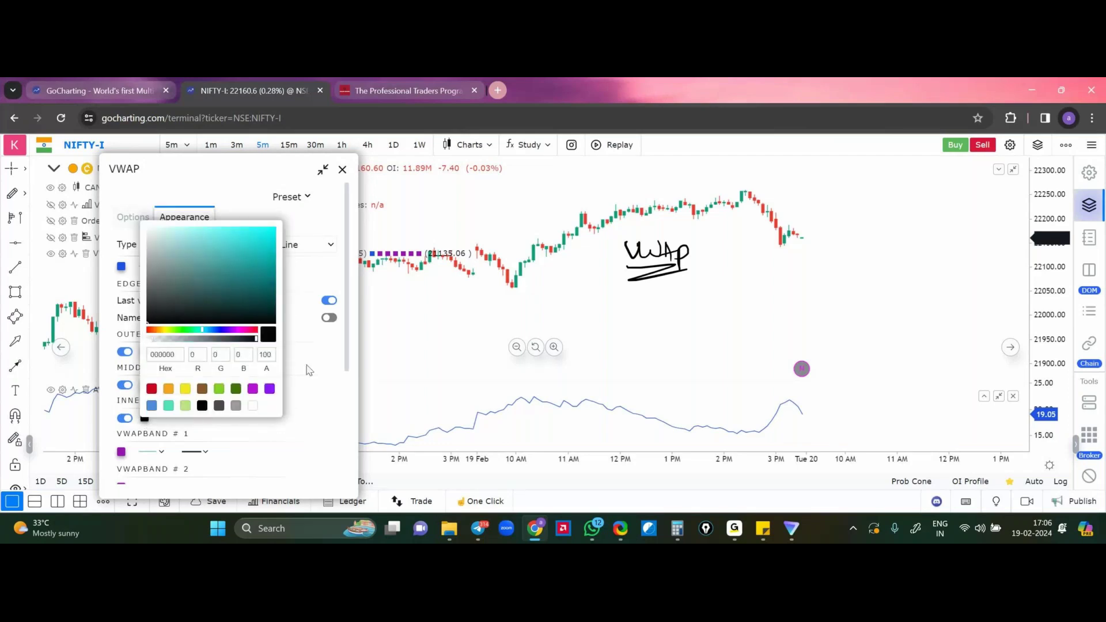
left_click(308, 369)
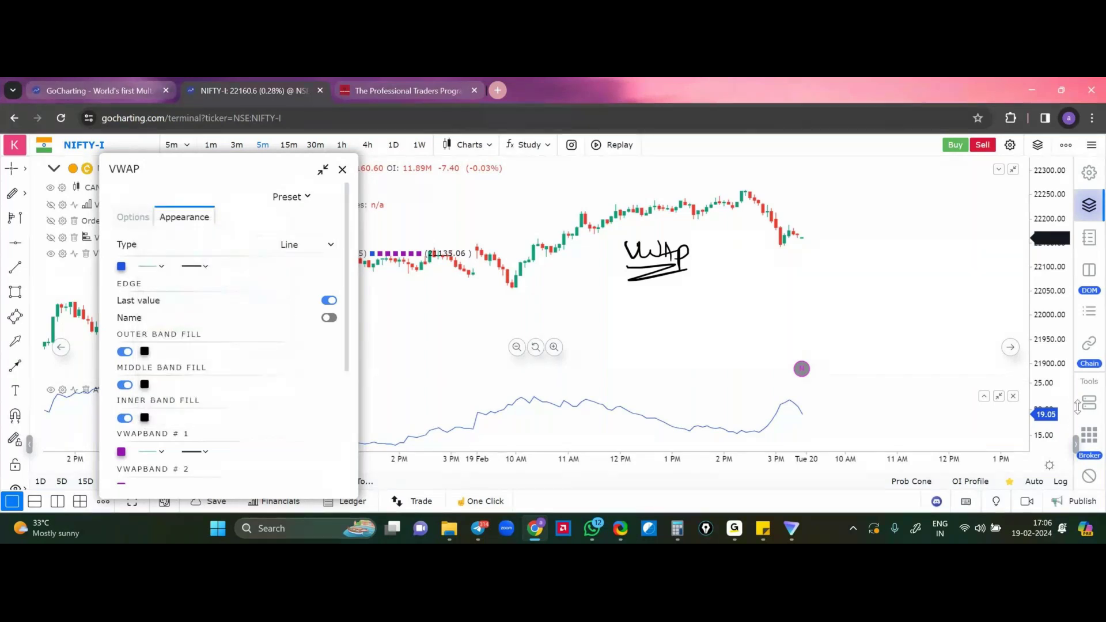
Reset the VWAP settings to their defaults and confirm the reset
scroll(234, 399, "down", 2)
scroll(234, 399, "down", 2)
left_click(300, 469)
left_click(658, 341)
scroll(283, 327, "up", 5)
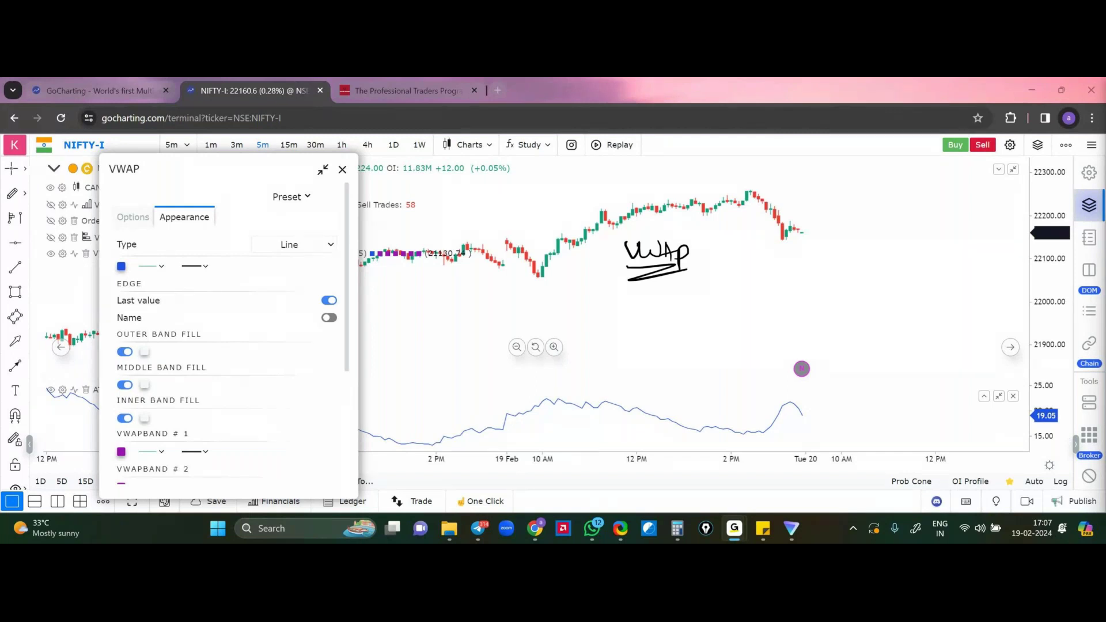
Close the VWAP settings, then open and close a blank browser tab
left_click(730, 280)
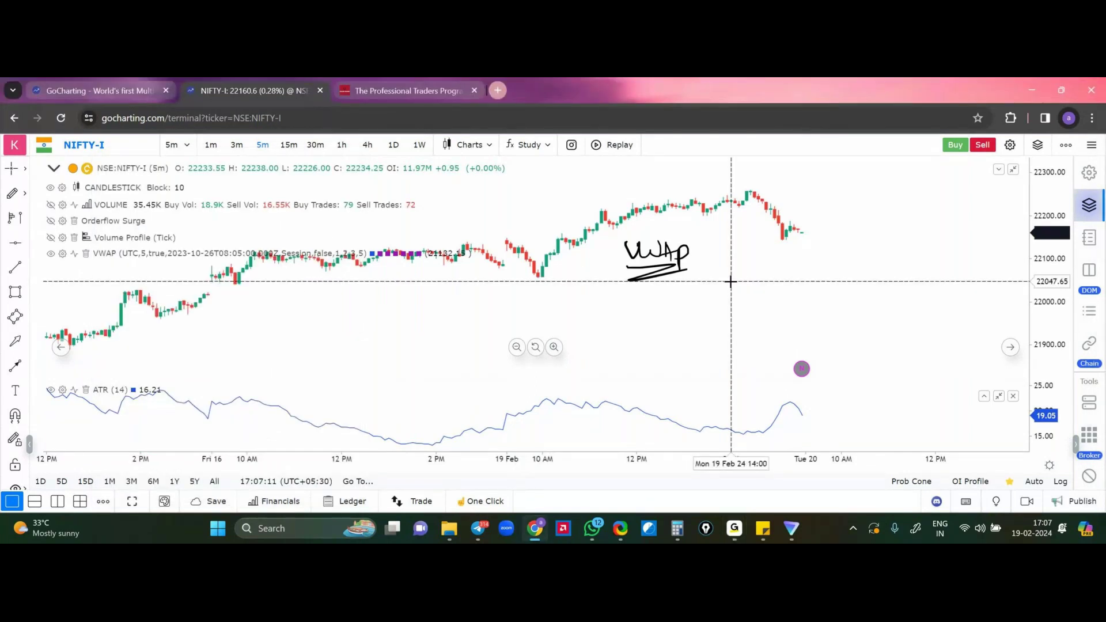
left_click(498, 90)
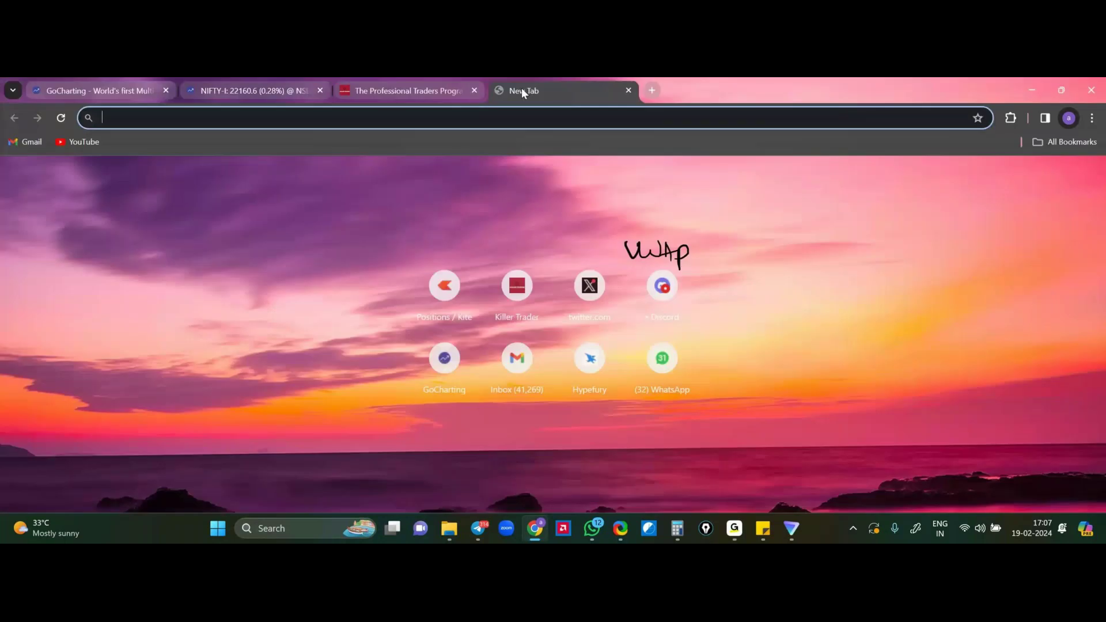
key("ctrl+w")
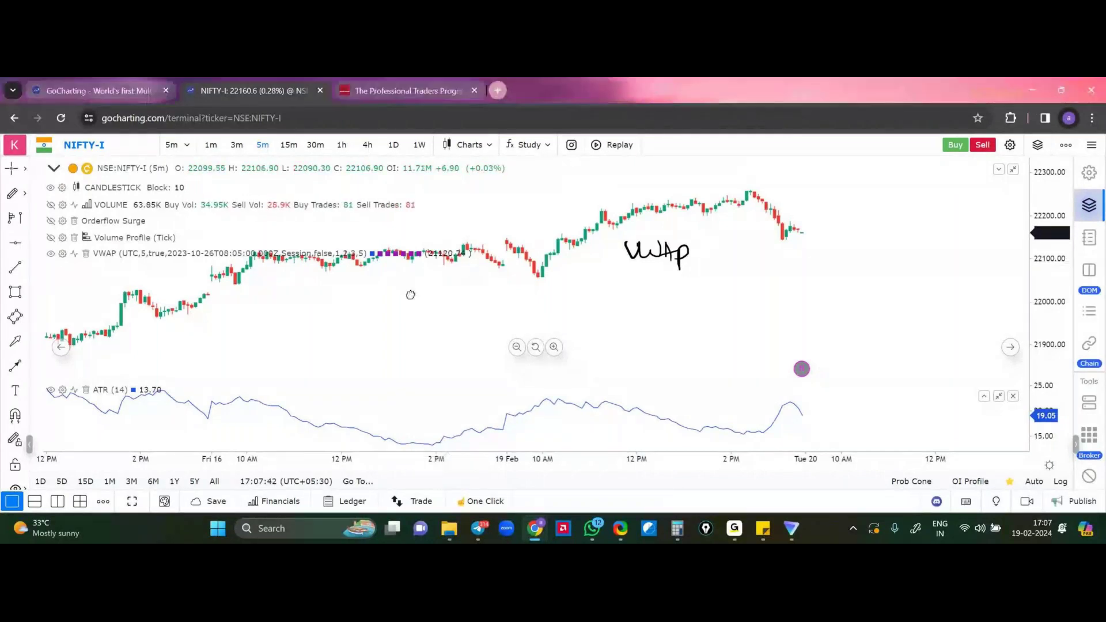
Open the BN Orderflow 08-11 saved layout in a new tab
scroll(411, 295, "up", 3)
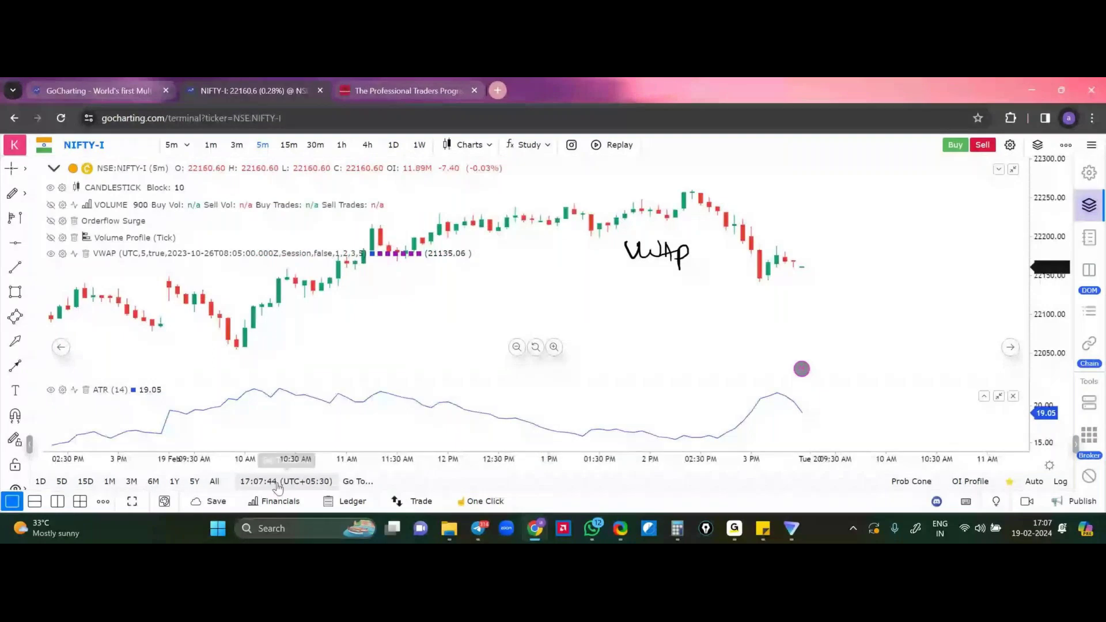
left_click(216, 501)
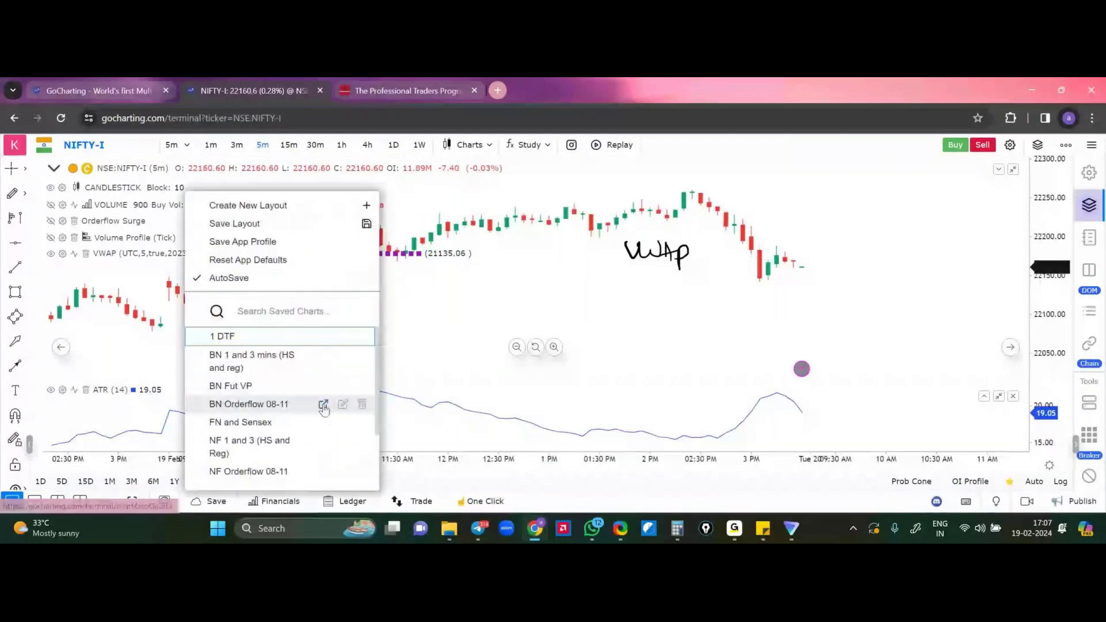
left_click(323, 405)
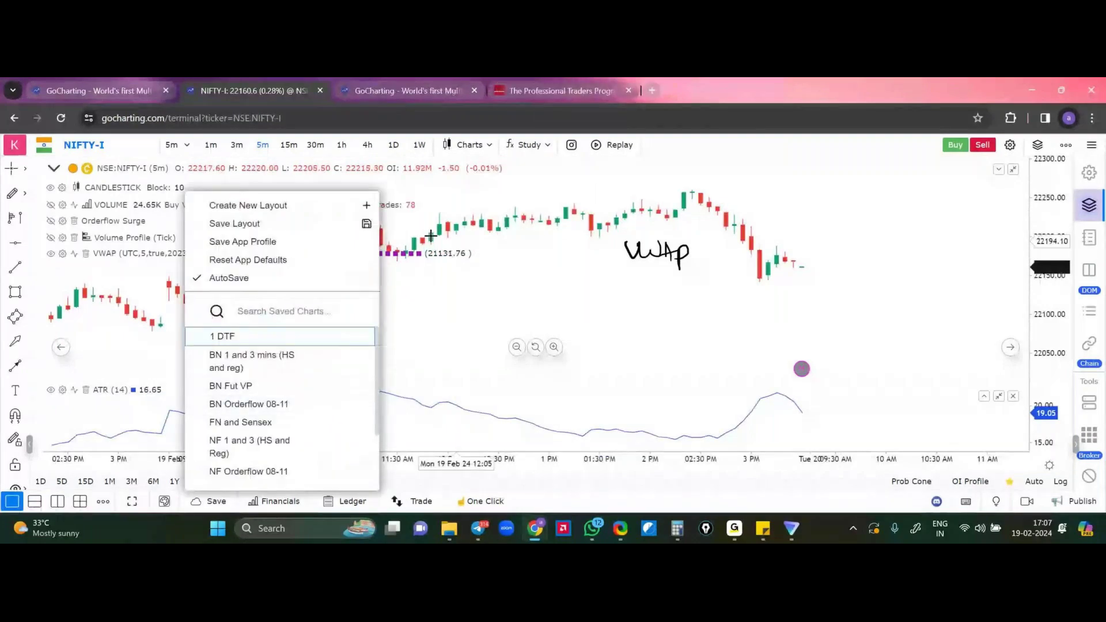
Set the VWAP line to the thinnest line width
left_click(74, 254)
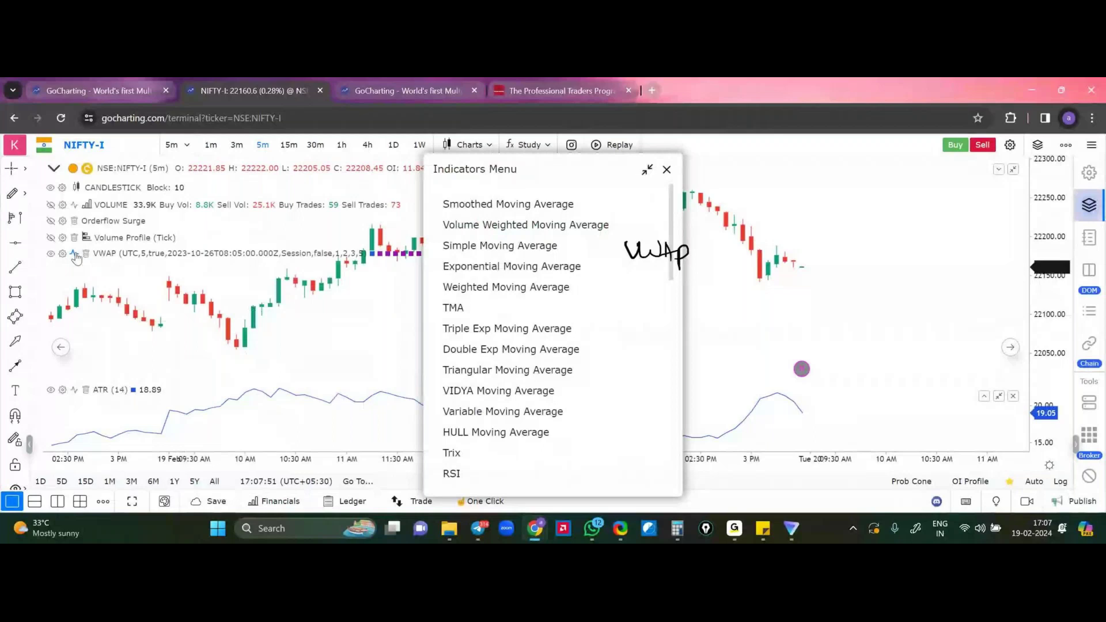
left_click(198, 267)
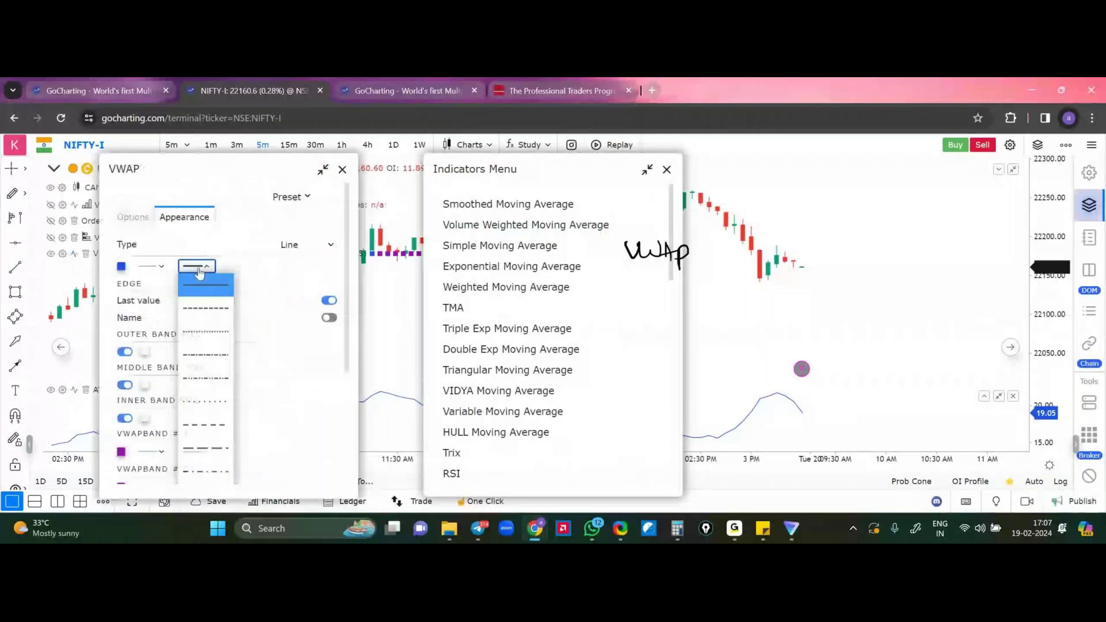
left_click(164, 271)
left_click(162, 267)
left_click(157, 283)
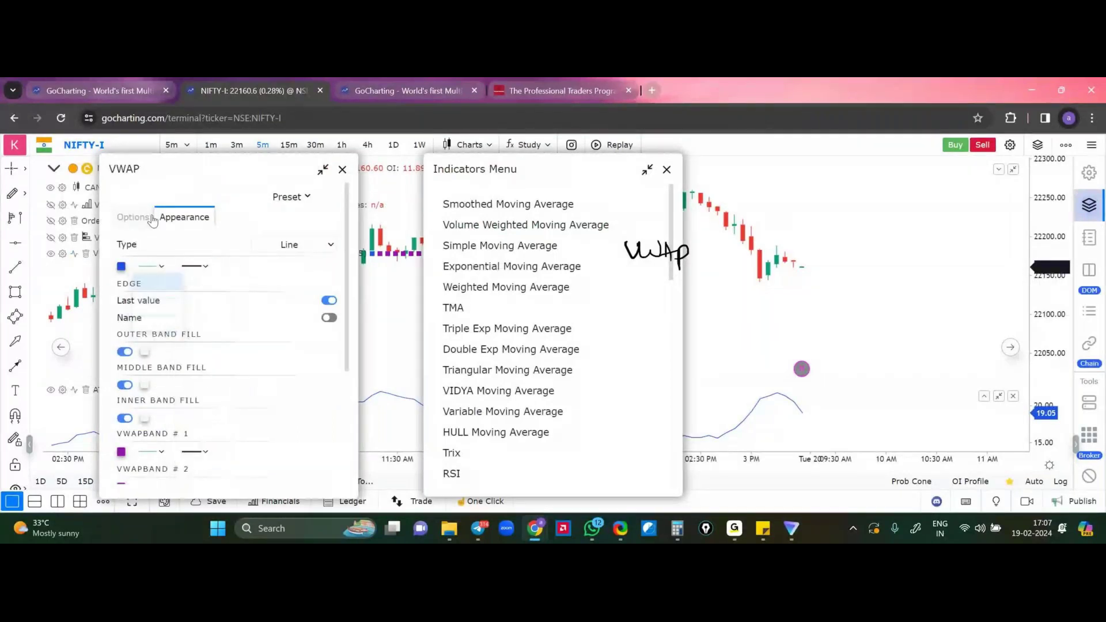
Turn on VWAP deviation bands, apply, and close the settings and indicator list
left_click(134, 217)
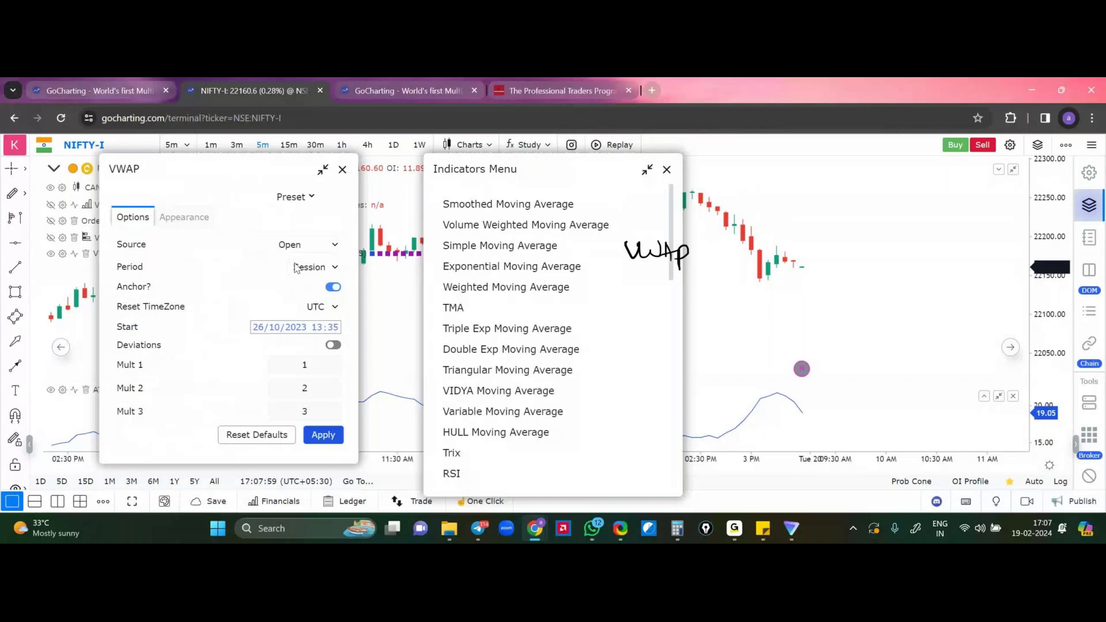
left_click(333, 344)
left_click(323, 435)
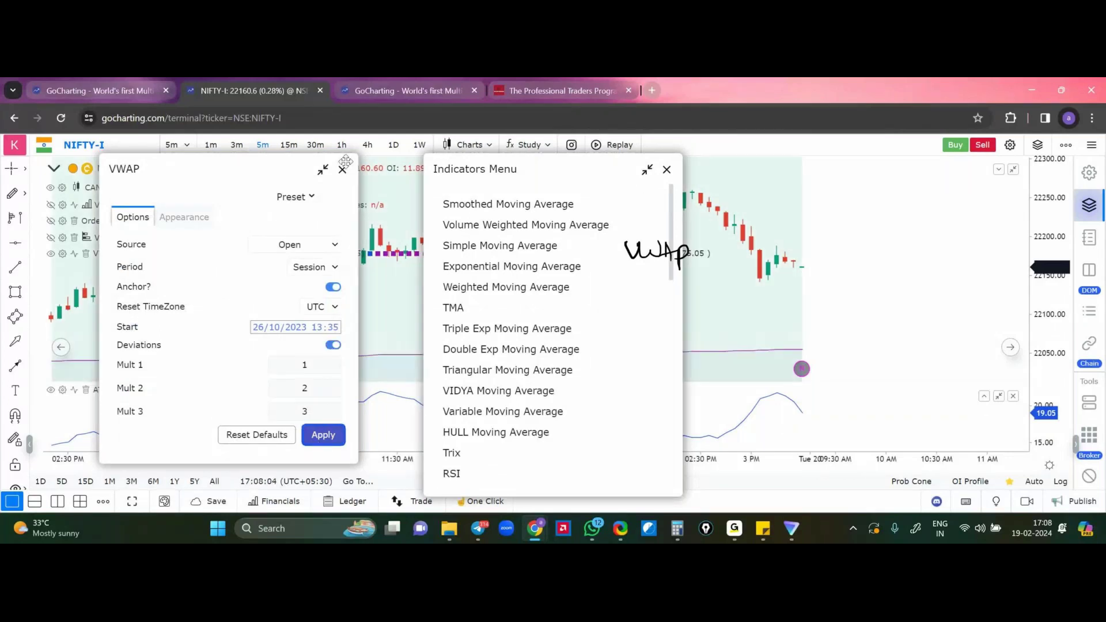
left_click(343, 170)
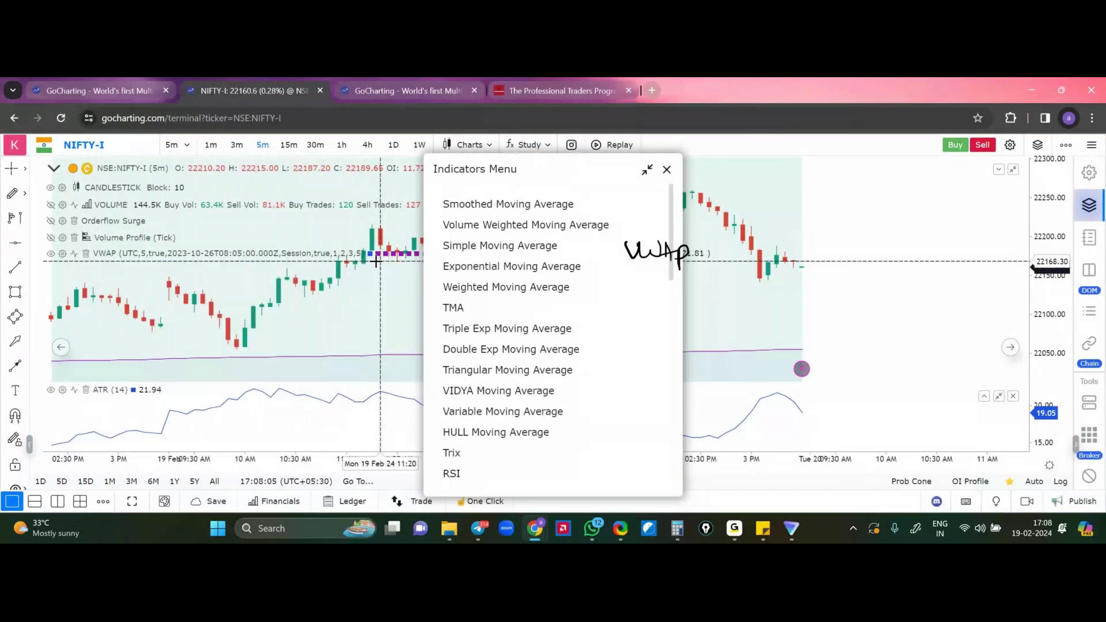
scroll(376, 261, "down", 2)
scroll(518, 247, "down", 1)
left_click(667, 170)
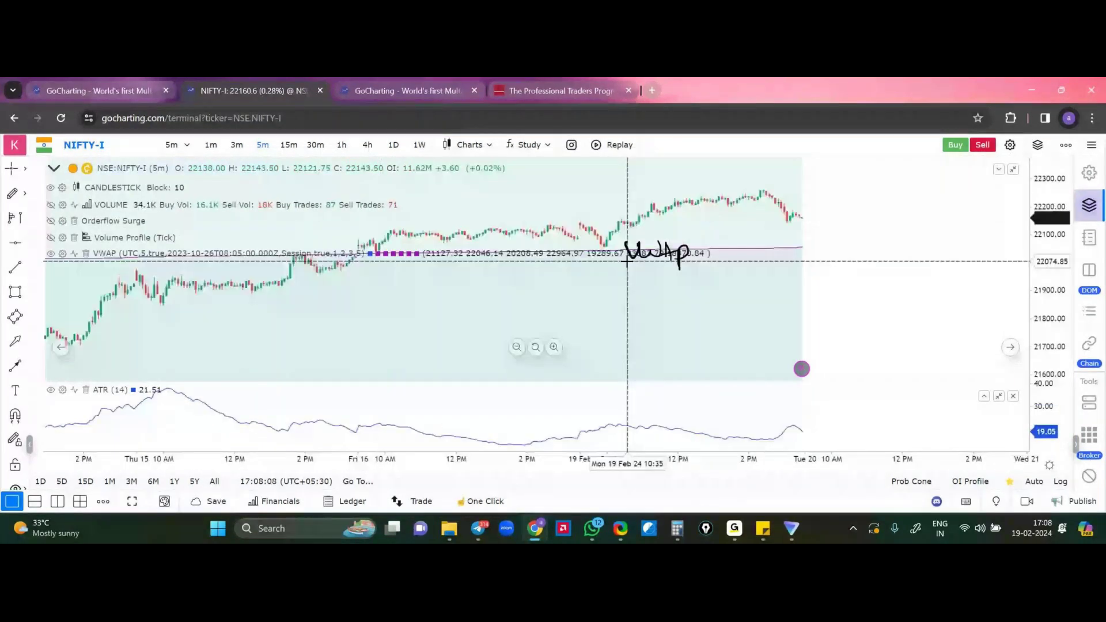
scroll(627, 261, "down", 1)
scroll(627, 261, "down", 2)
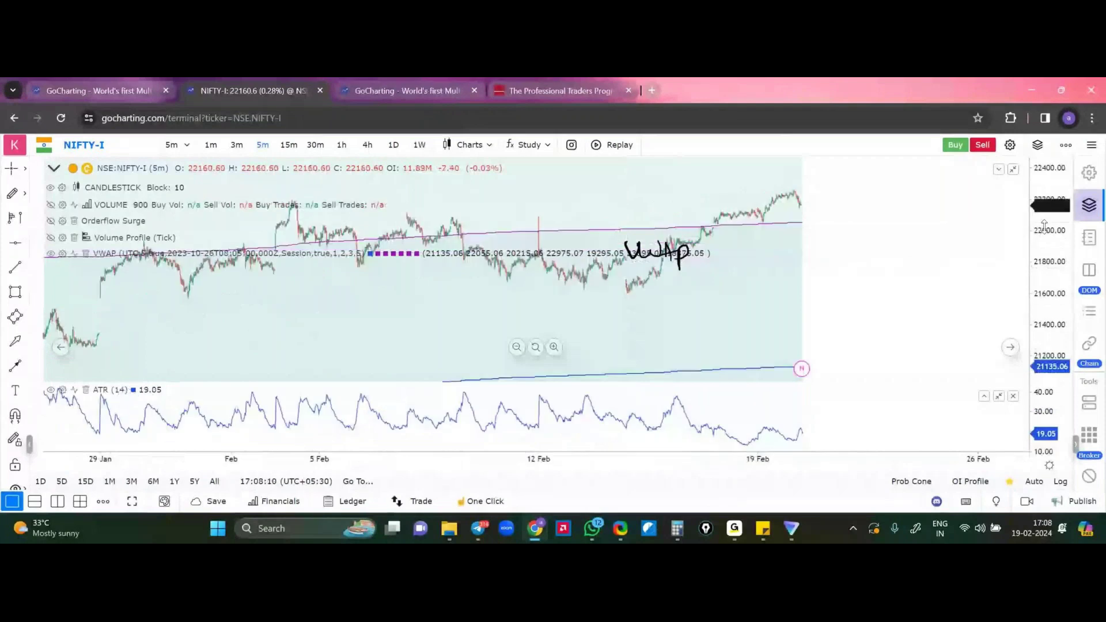
Fit the bands on the price scale and turn off outer, middle and inner band fills
left_click_drag(1045, 224, 1044, 366)
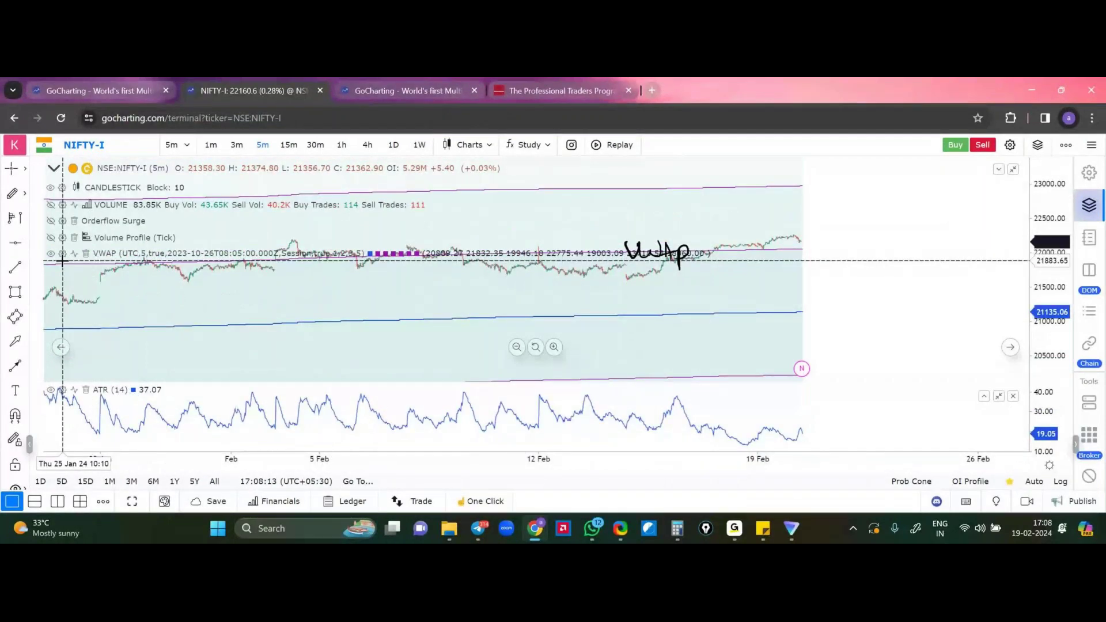
left_click(62, 253)
left_click(183, 220)
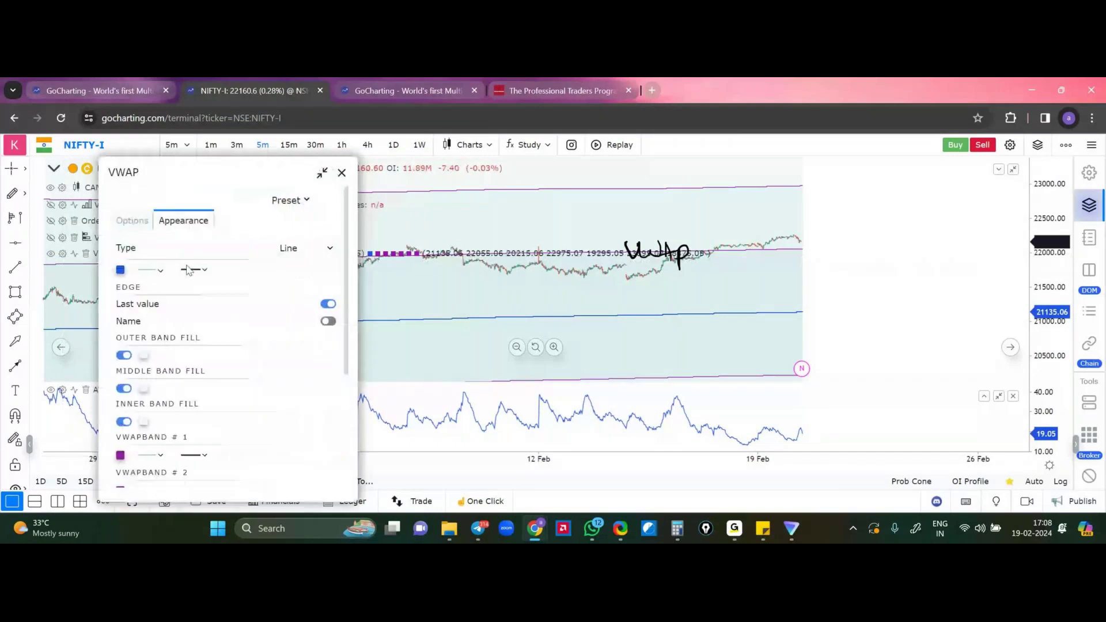
left_click(124, 356)
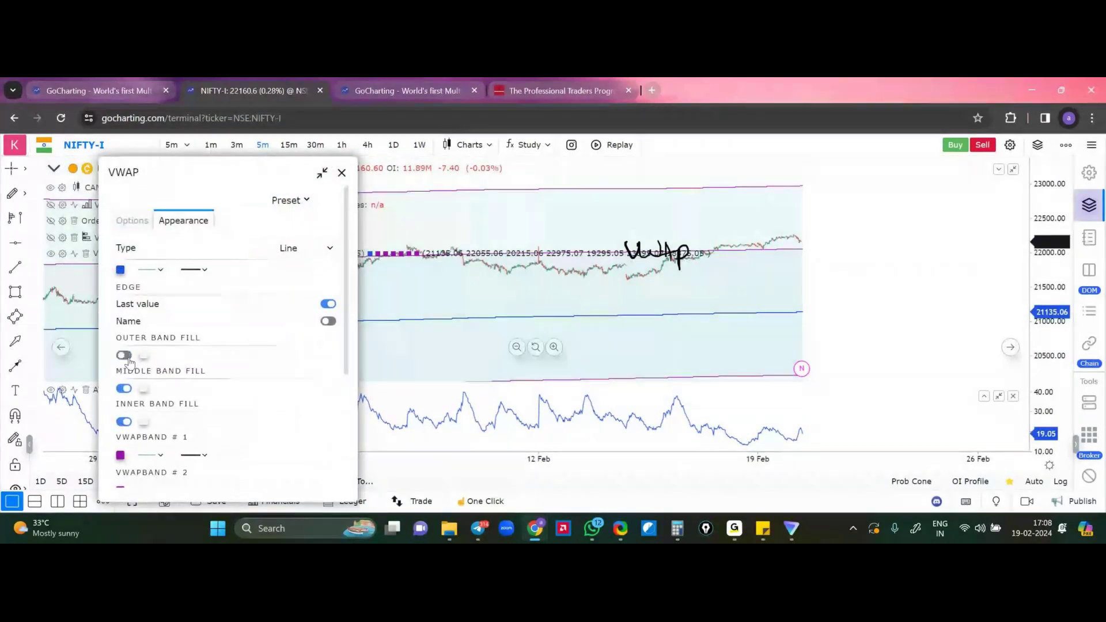
left_click(119, 390)
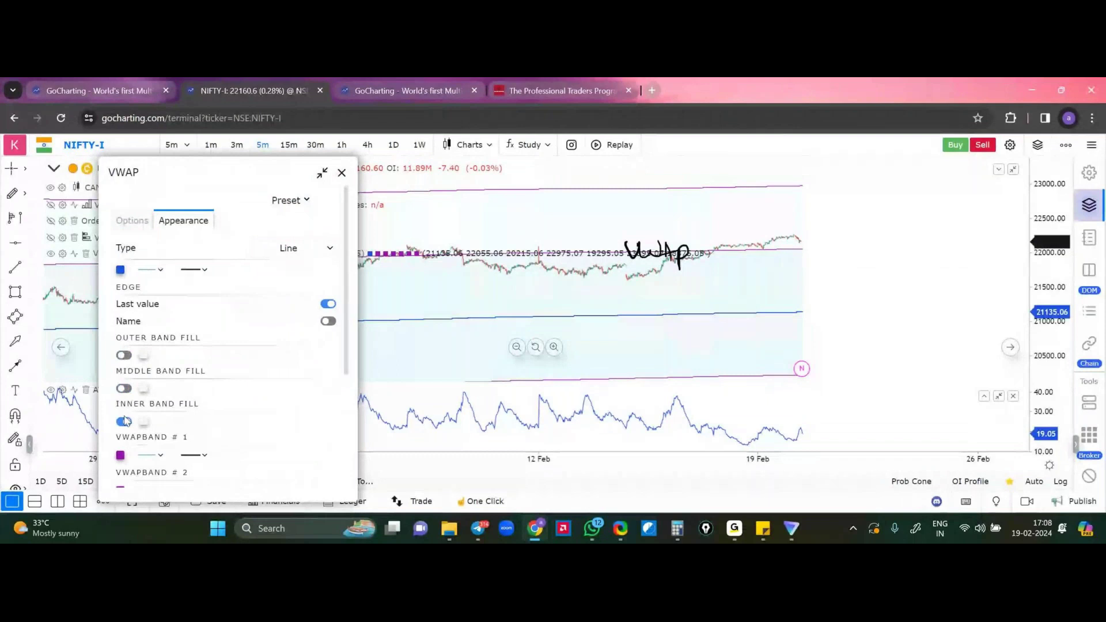
left_click(125, 421)
Set VWAP bands 1 to 4 to white and close the settings
scroll(128, 424, "down", 3)
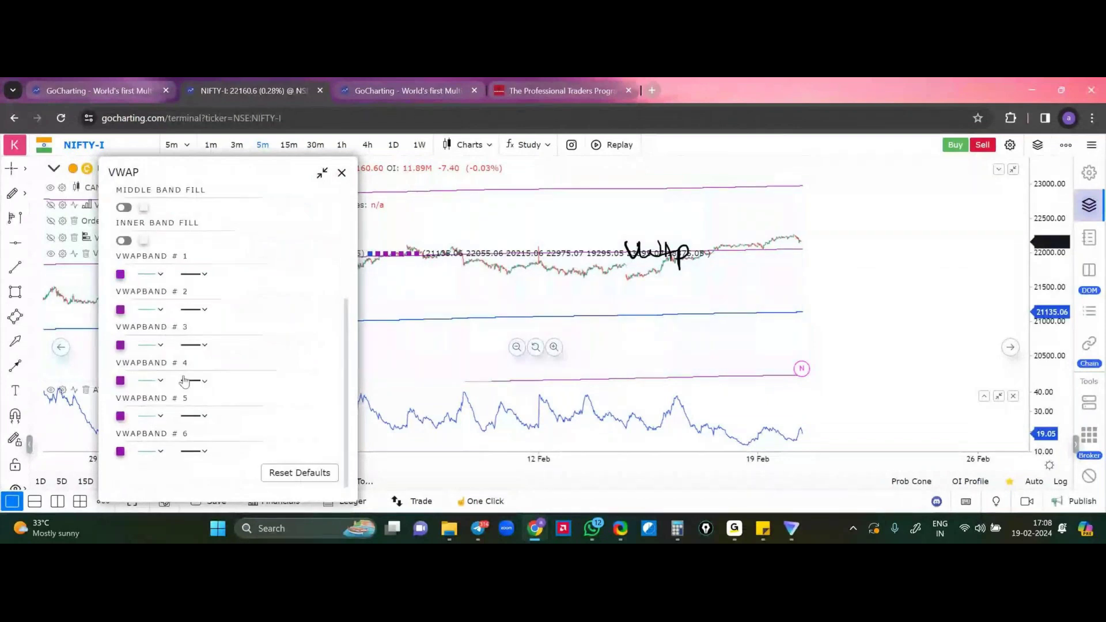
left_click(120, 275)
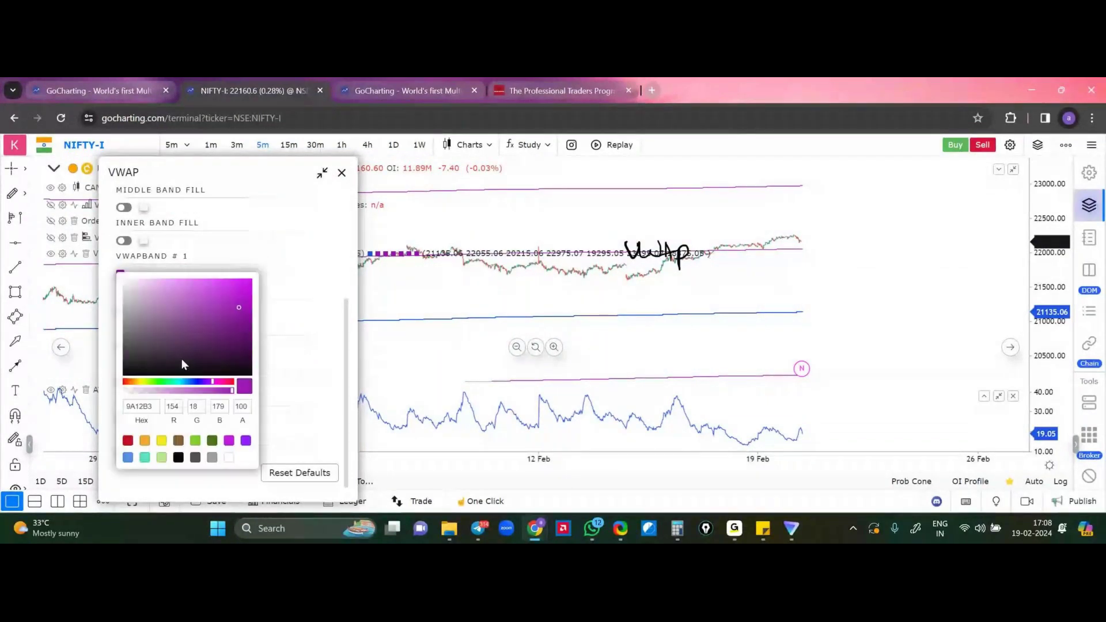
left_click(229, 457)
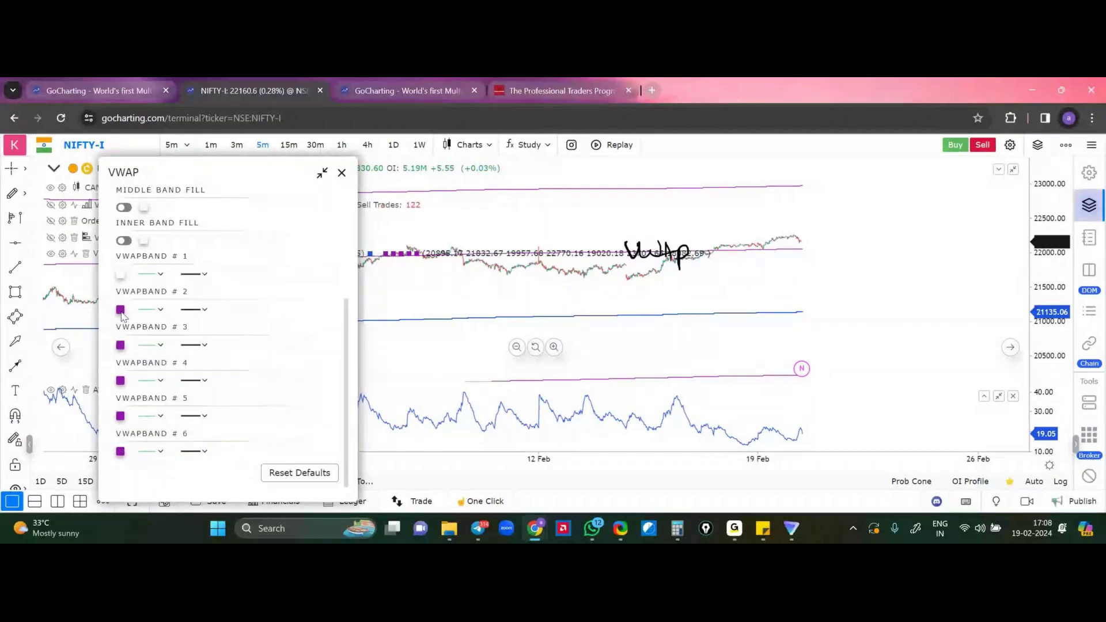
left_click(120, 311)
left_click(120, 345)
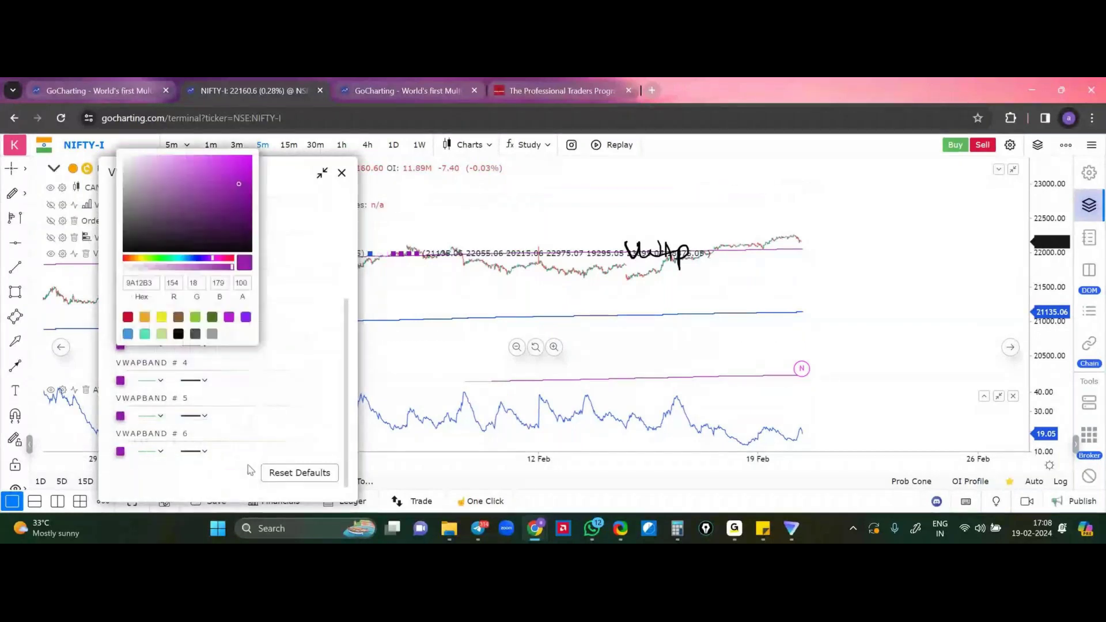
left_click(229, 339)
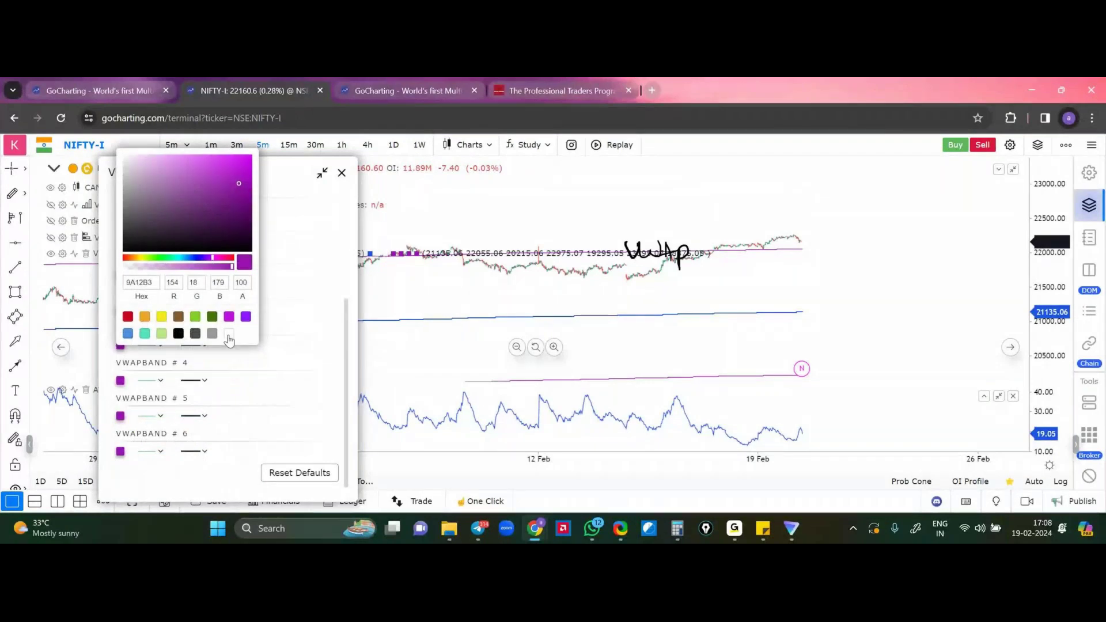
left_click(120, 380)
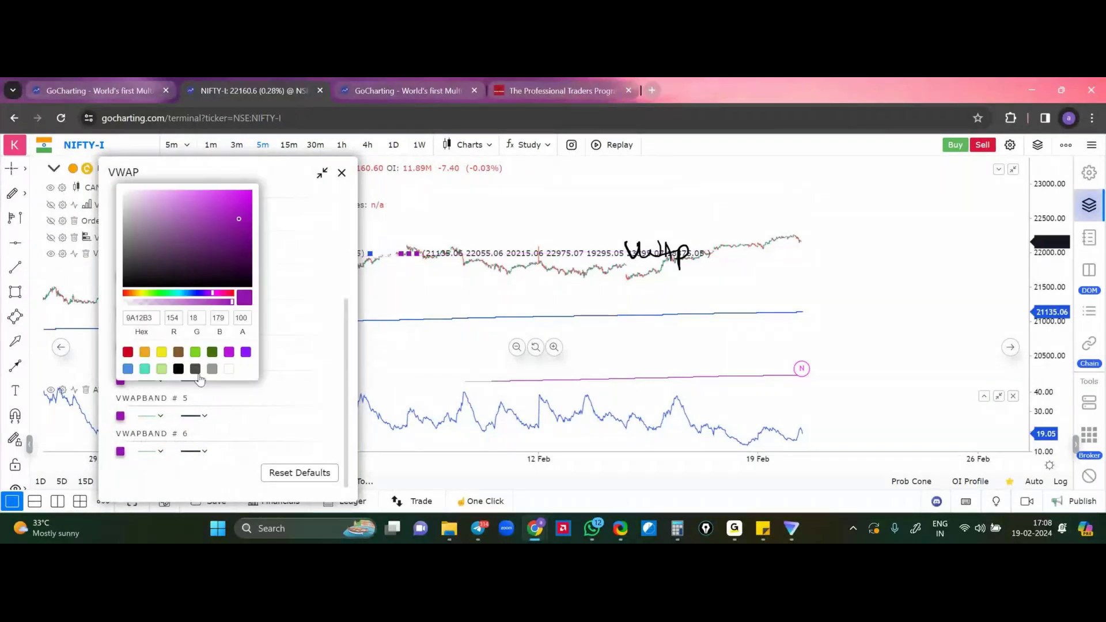
left_click(228, 369)
left_click(275, 378)
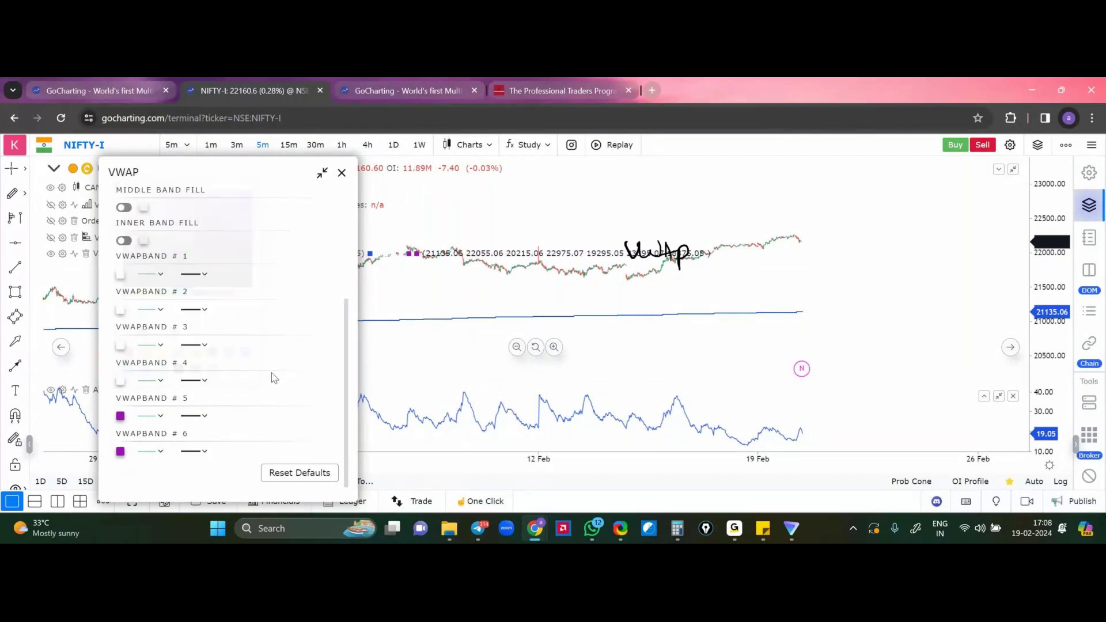
left_click(341, 173)
Change the VWAP reset period from Session to Weekly in its Options
scroll(436, 273, "up", 2)
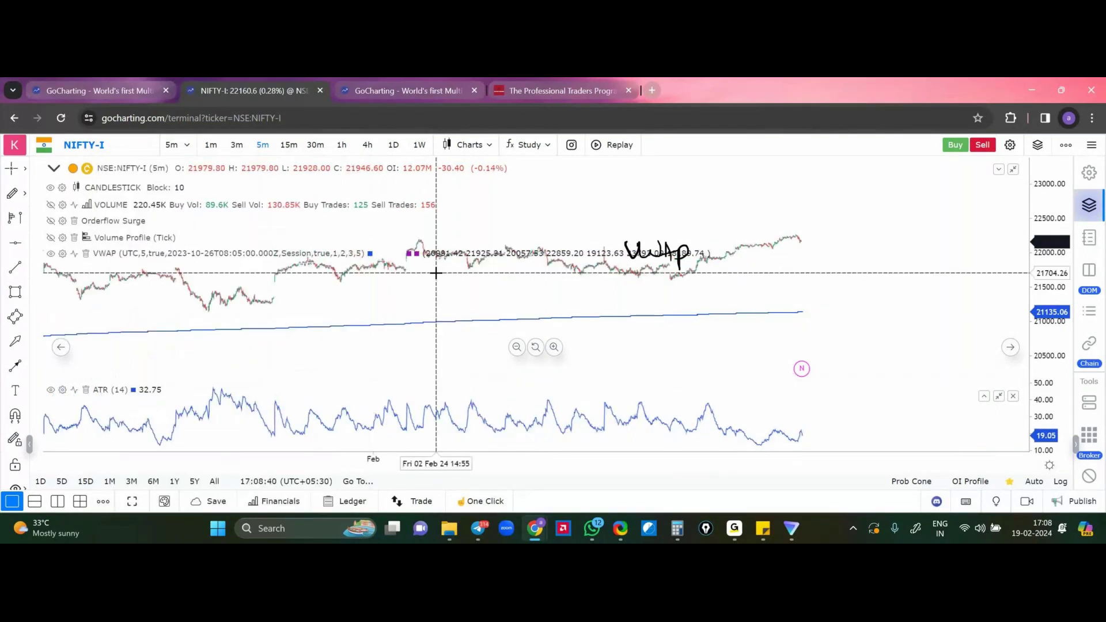
scroll(436, 273, "down", 3)
left_click_drag(437, 277, 780, 228)
left_click(63, 254)
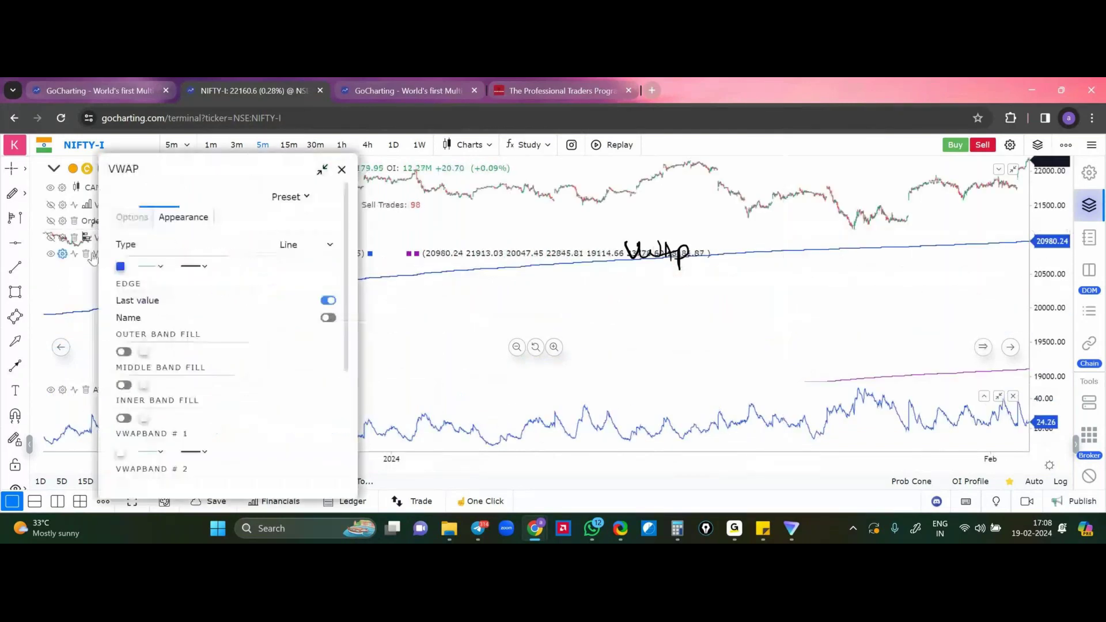
left_click(136, 216)
left_click(317, 266)
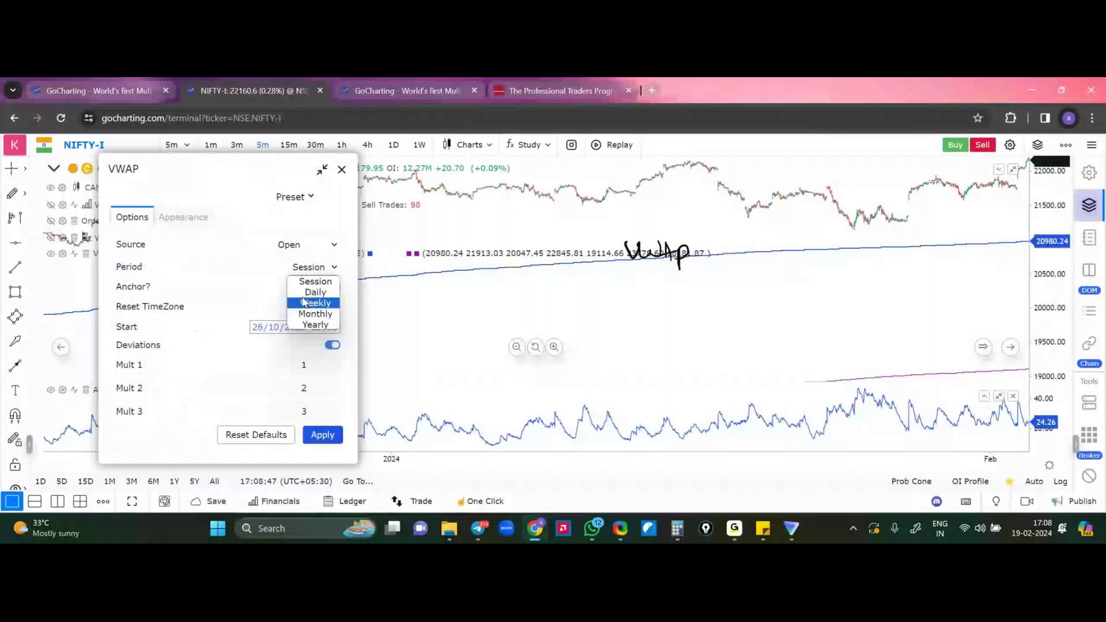
left_click(314, 293)
left_click(317, 266)
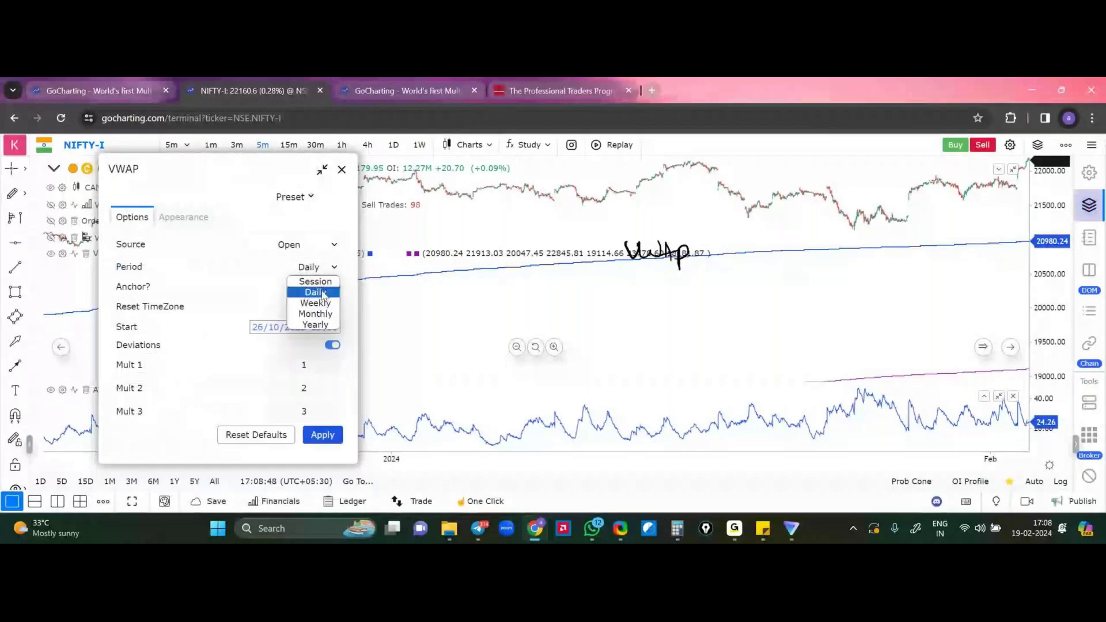
left_click(315, 303)
left_click_drag(956, 322, 662, 321)
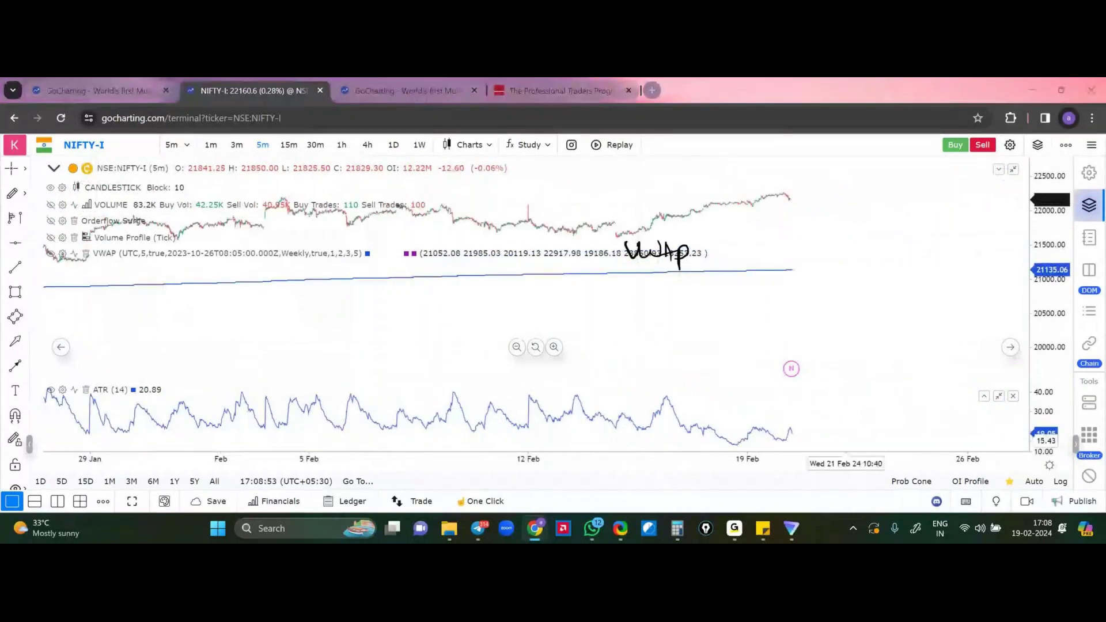
Delete all drawings, removing the handwritten VWAP note from the chart
scroll(642, 315, "down", 3)
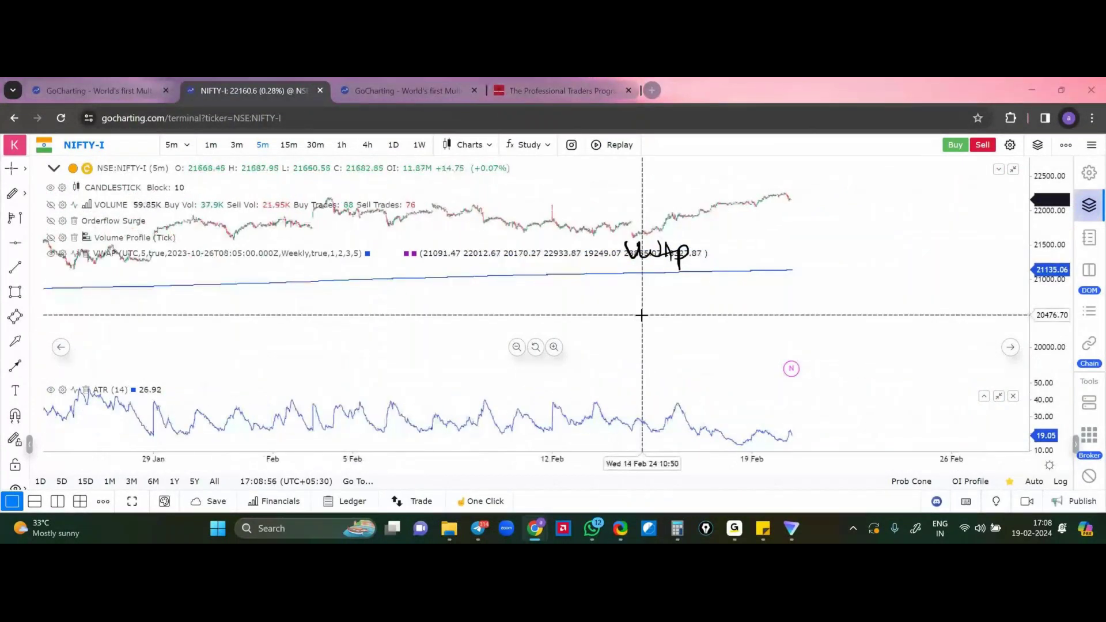
left_click_drag(711, 225, 683, 349)
scroll(682, 349, "up", 3)
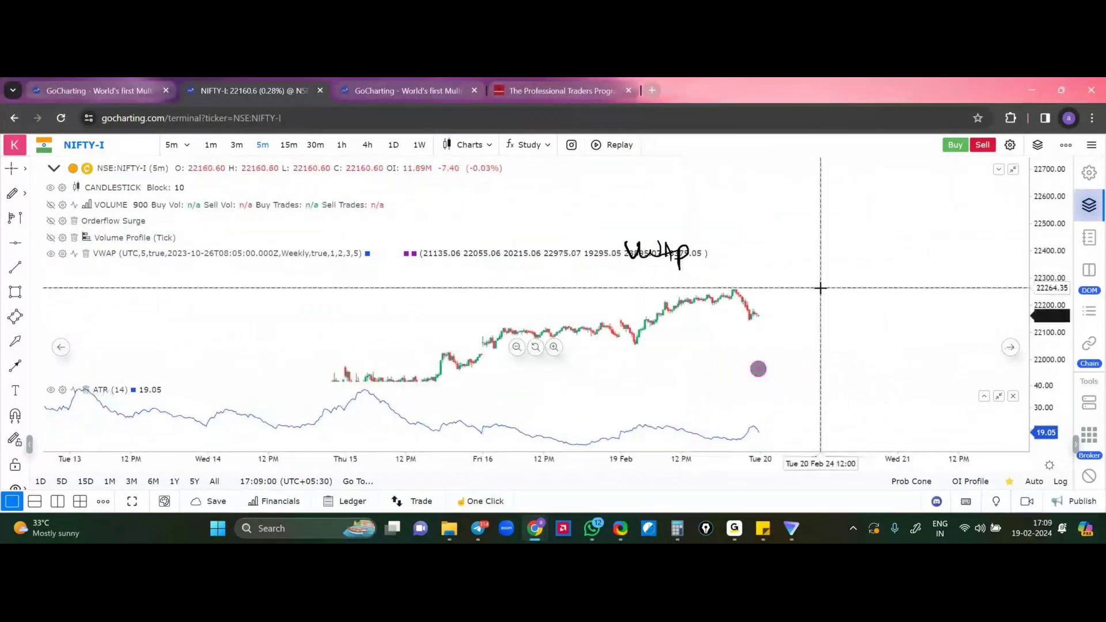
scroll(807, 282, "up", 3)
left_click_drag(795, 279, 768, 350)
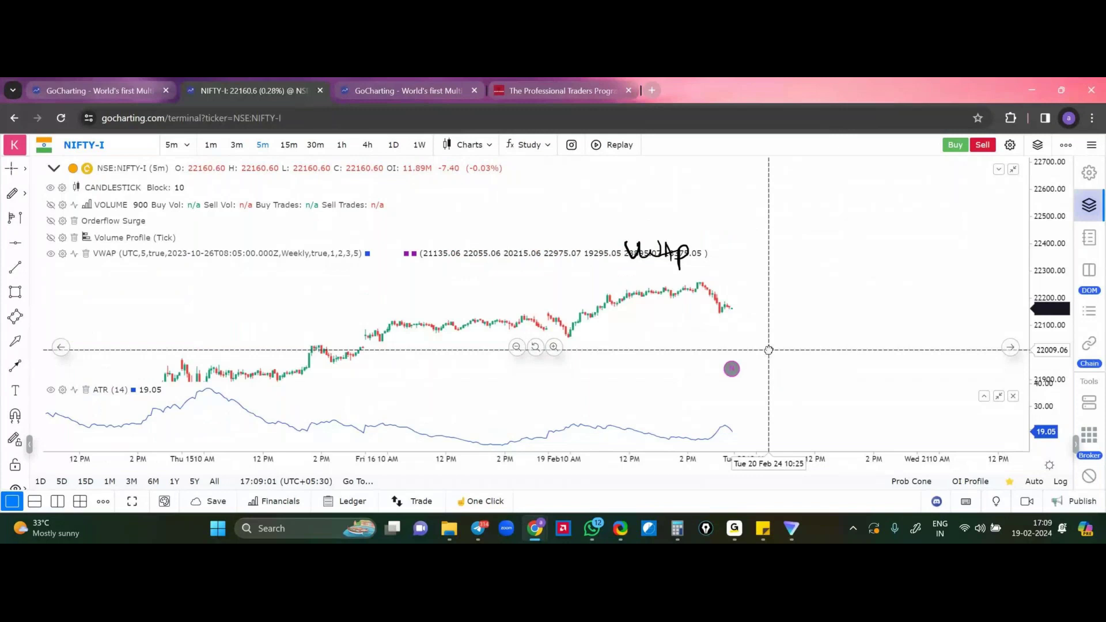
scroll(18, 444, "down", 2)
left_click(18, 426)
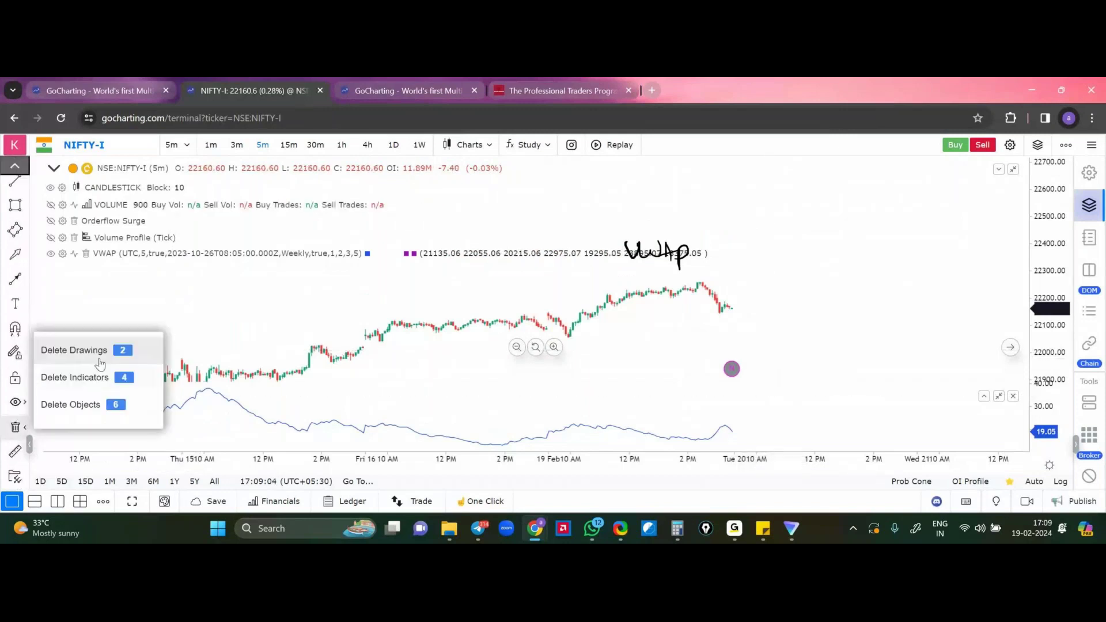
left_click(100, 355)
scroll(101, 353, "up", 1)
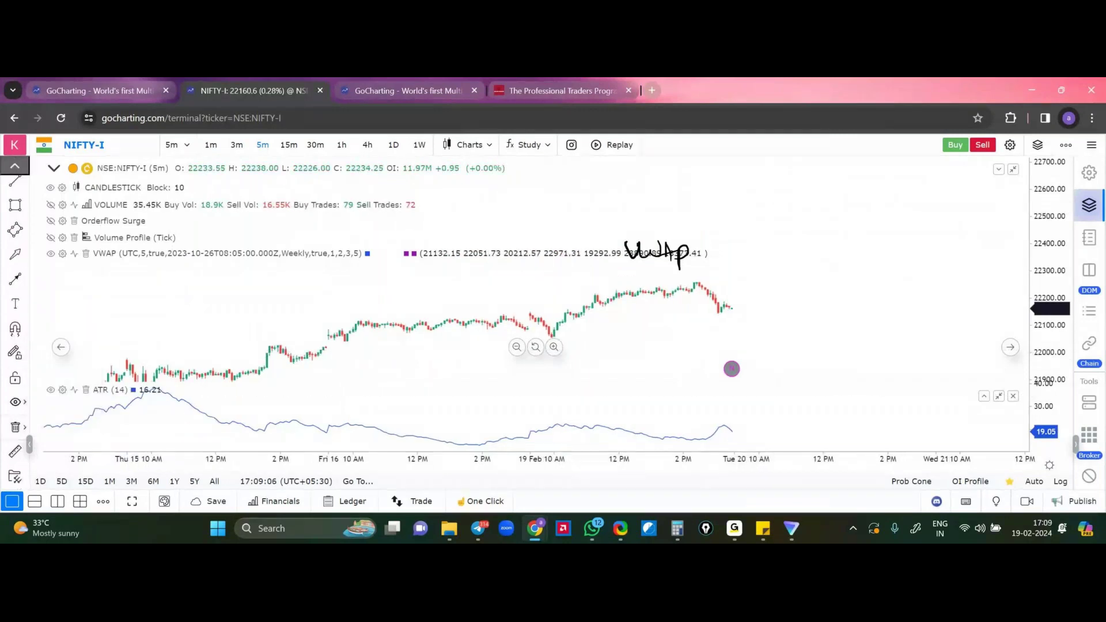
key("Escape")
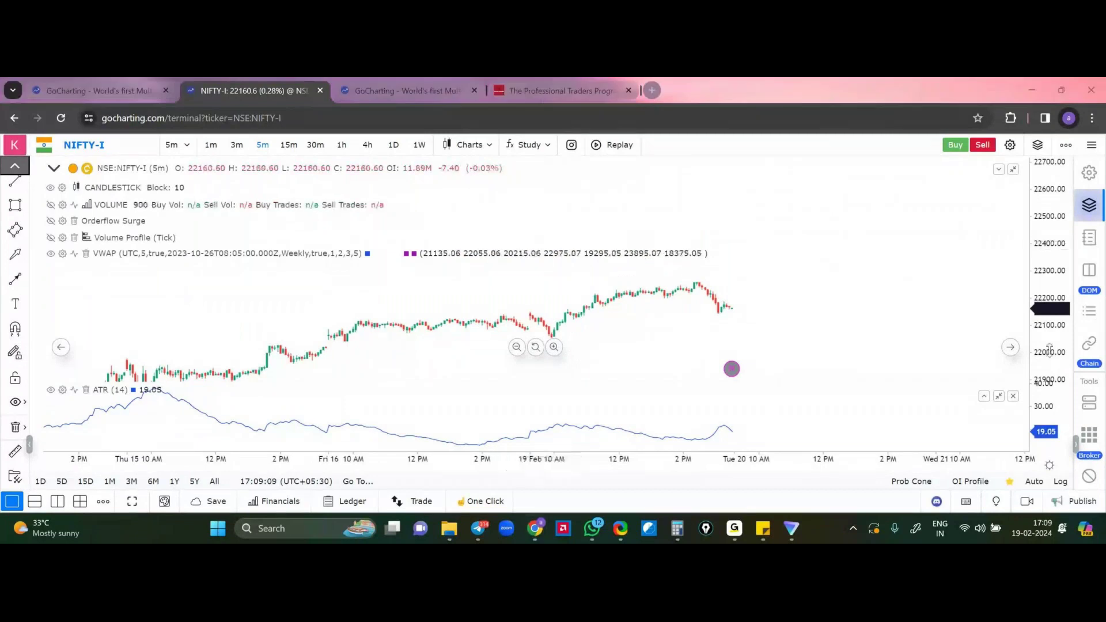
Stretch the price scale vertically and collapse the indicator legend
left_click_drag(1049, 350, 1050, 285)
left_click_drag(789, 326, 850, 196)
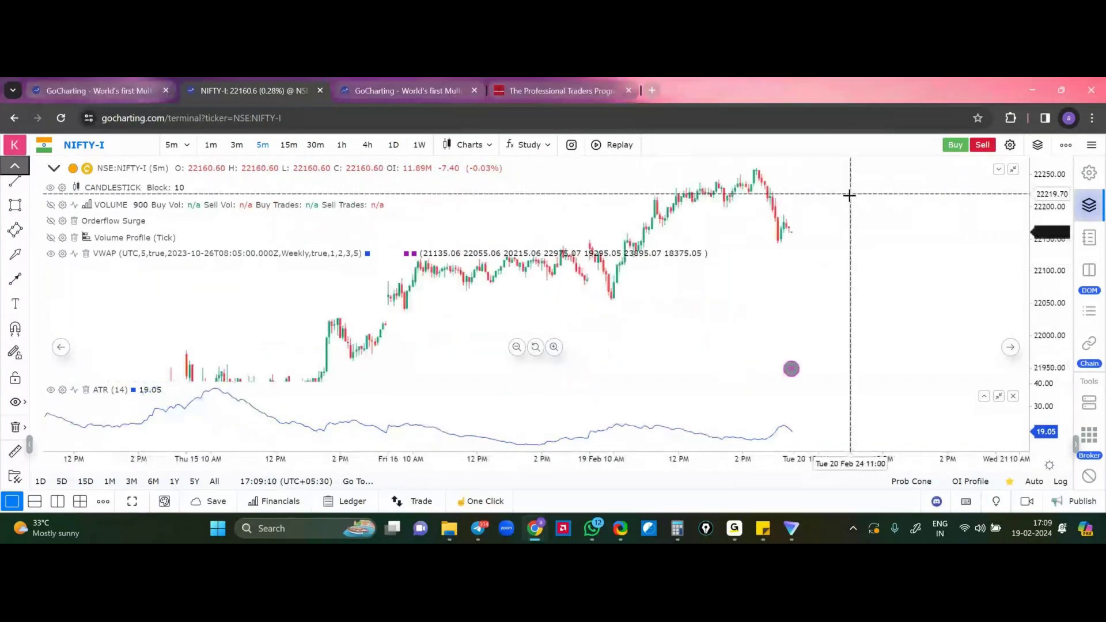
left_click(54, 170)
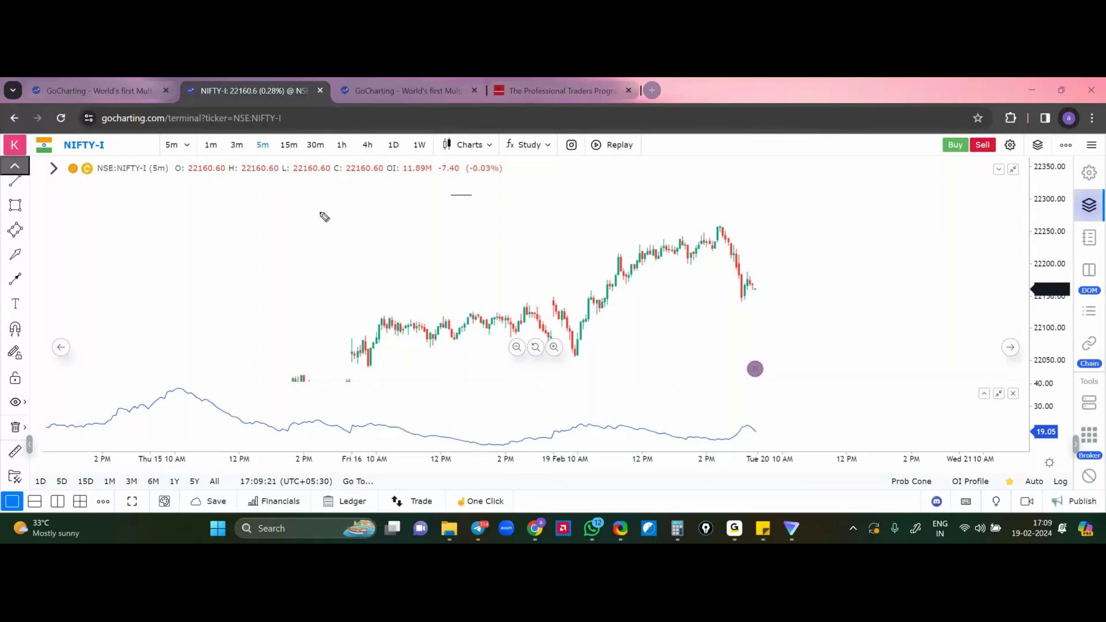
left_click_drag(351, 218, 353, 243)
mouse_move(351, 218)
left_mouse_down()
mouse_move(366, 218)
mouse_move(372, 236)
mouse_move(521, 235)
mouse_move(536, 219)
mouse_move(659, 215)
mouse_move(702, 228)
mouse_move(775, 213)
left_mouse_up()
mouse_move(617, 256)
left_mouse_down()
mouse_move(730, 233)
mouse_move(709, 242)
left_mouse_up()
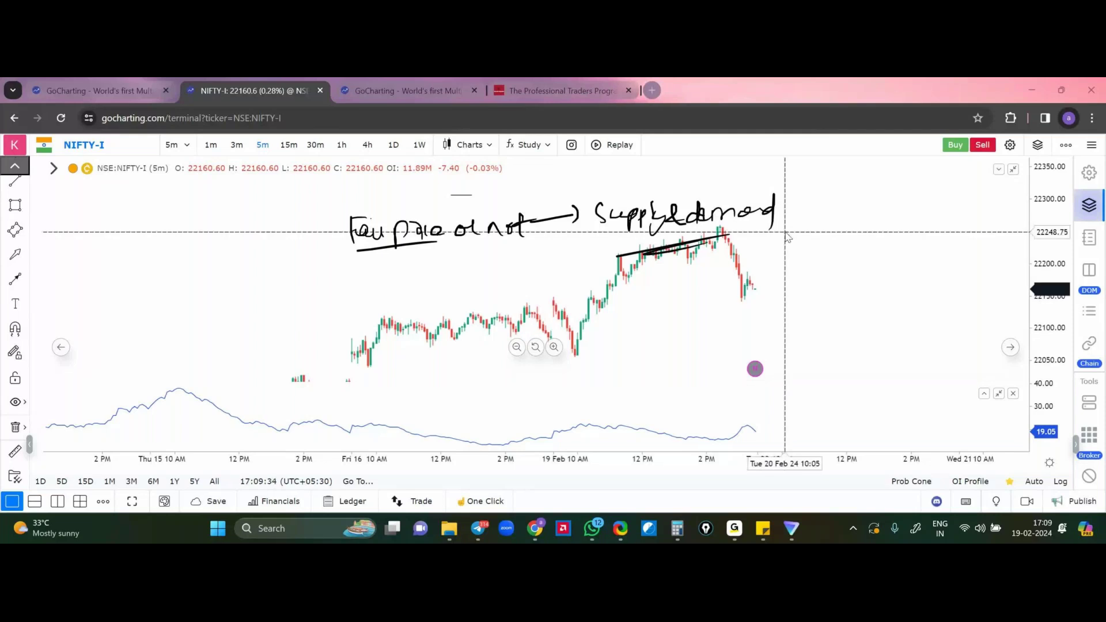
key("Escape")
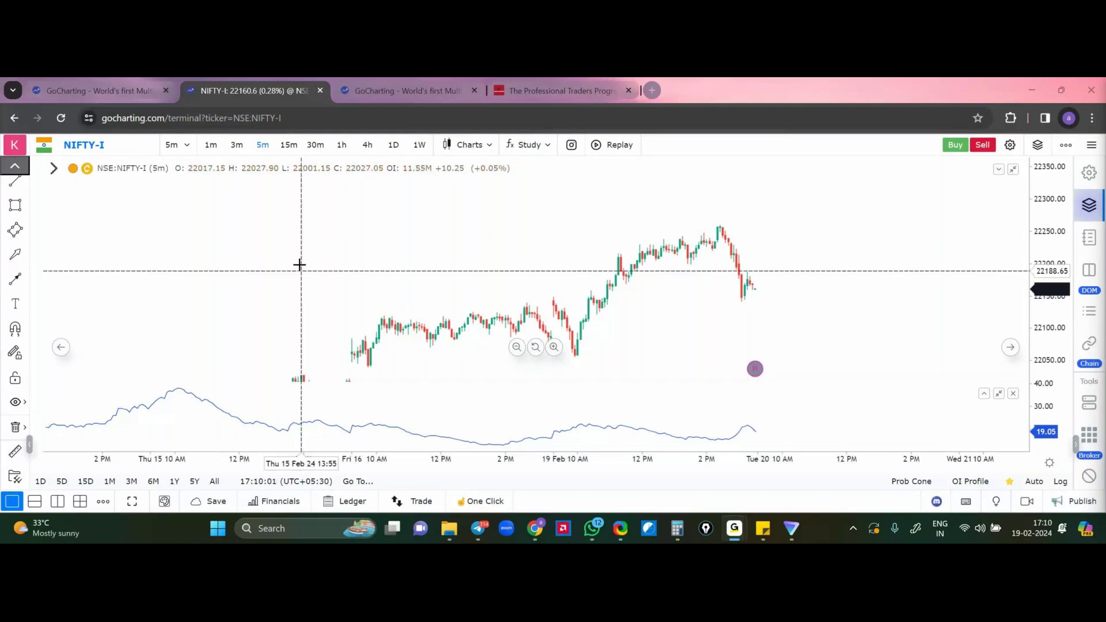
Add an anchored VWAP starting at the 19 Feb 9:15 candle
left_click_drag(354, 256, 380, 205)
scroll(646, 260, "up", 3)
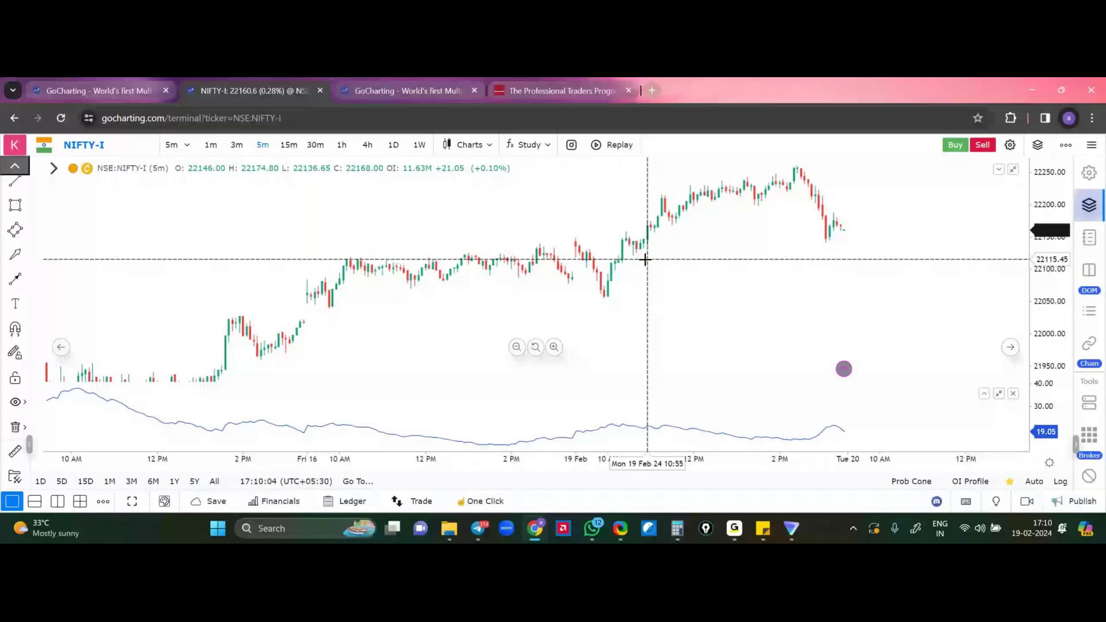
right_click(573, 265)
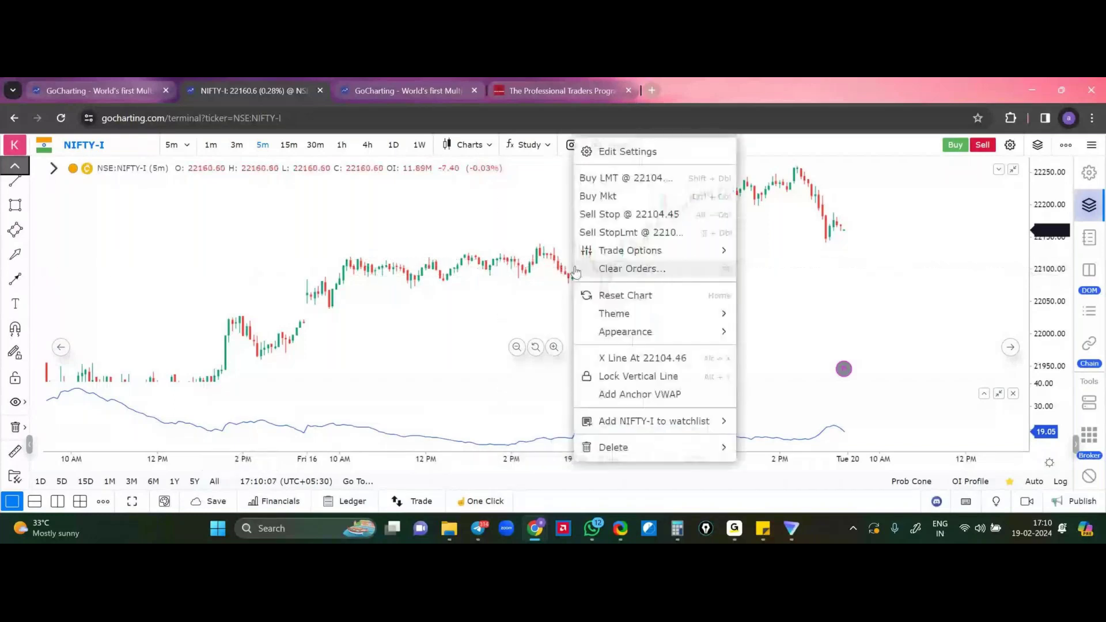
left_click(640, 398)
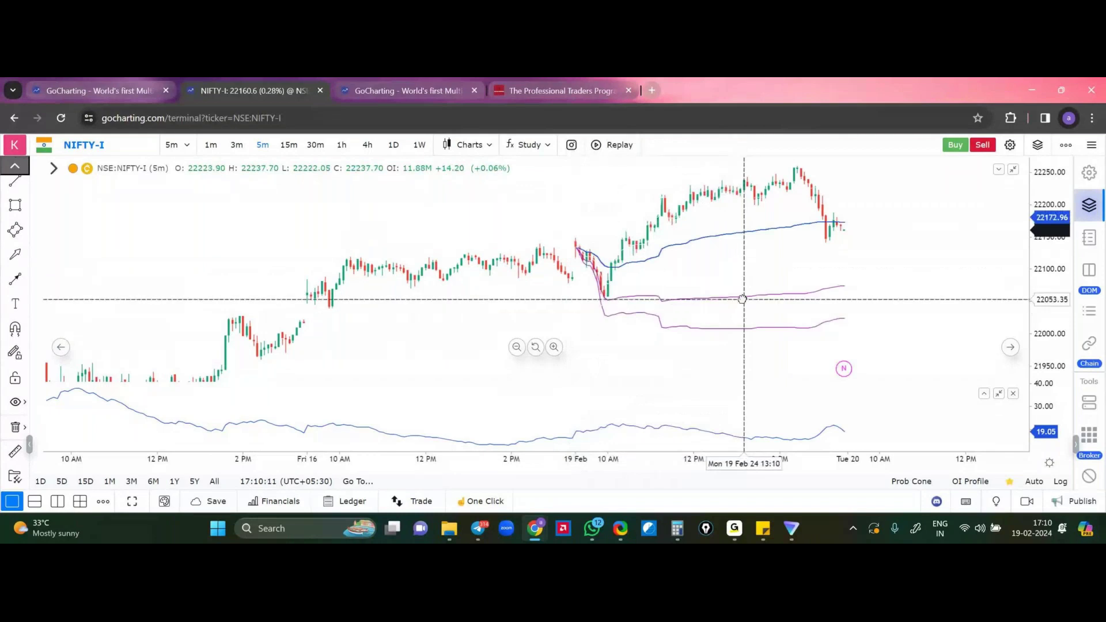
Set the anchored VWAP's bands #5 and #6 to white so only the blue line shows
double_click(741, 299)
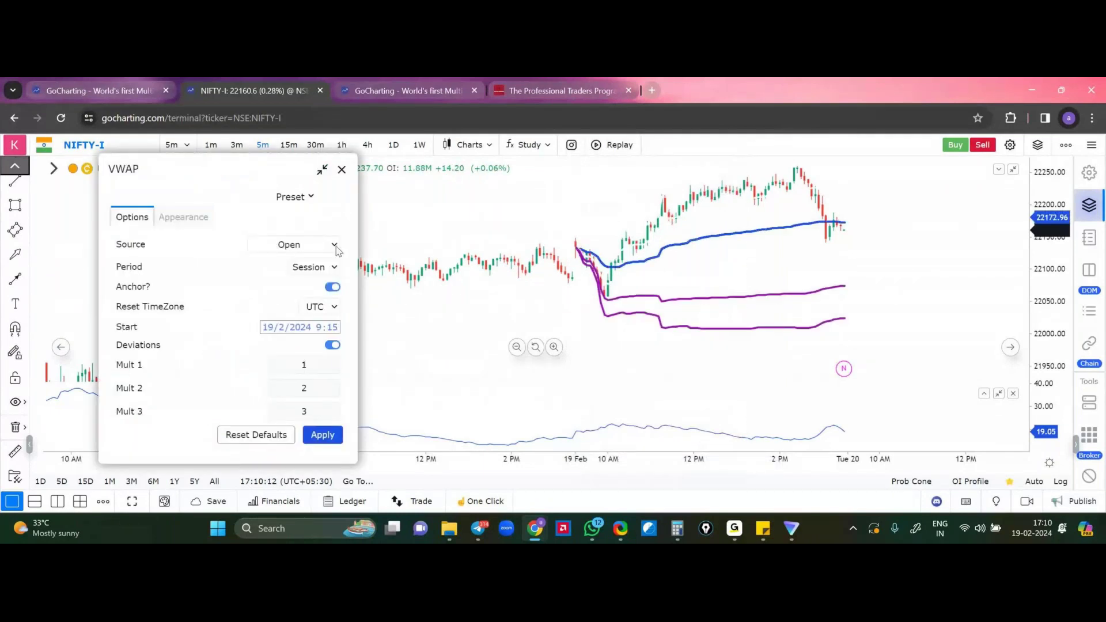
left_click(176, 217)
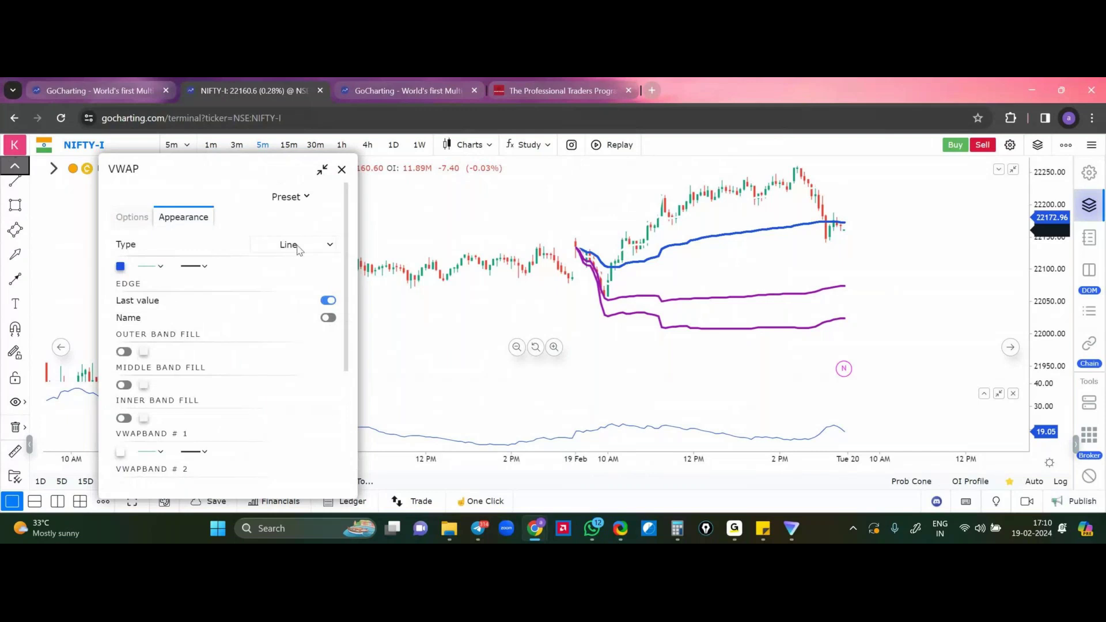
scroll(159, 369, "down", 3)
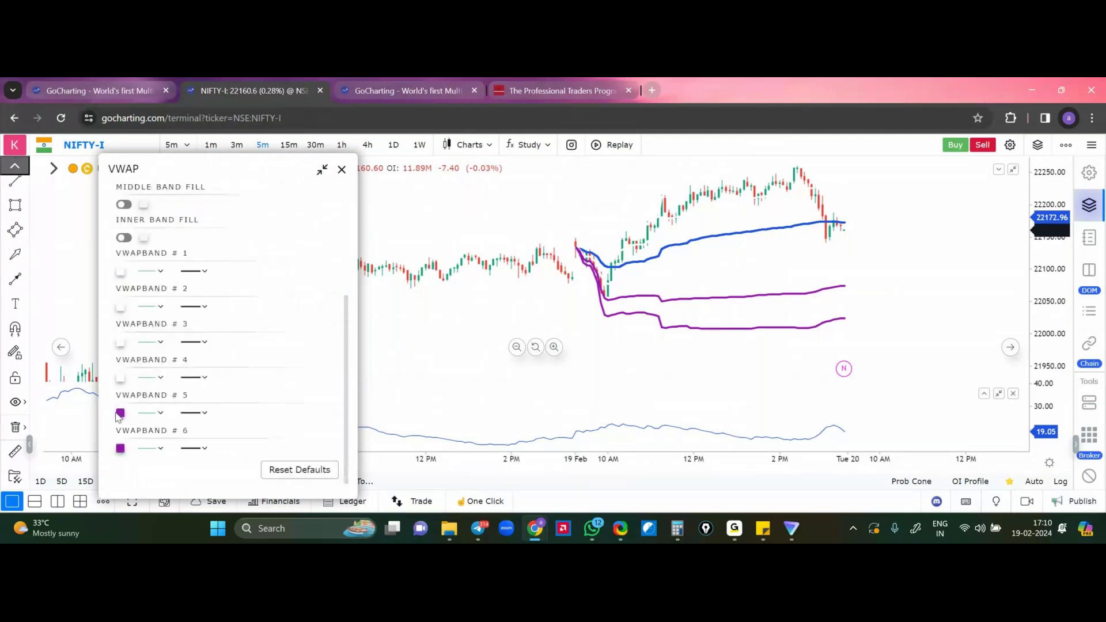
left_click(120, 412)
left_click(228, 401)
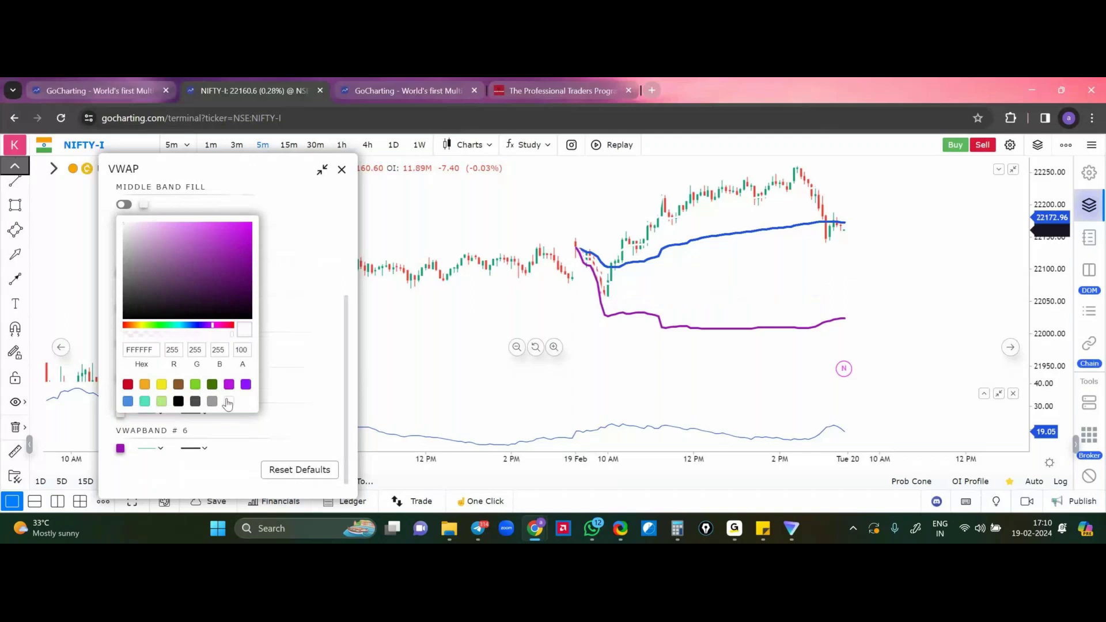
left_click(176, 424)
left_click(120, 448)
left_click(229, 436)
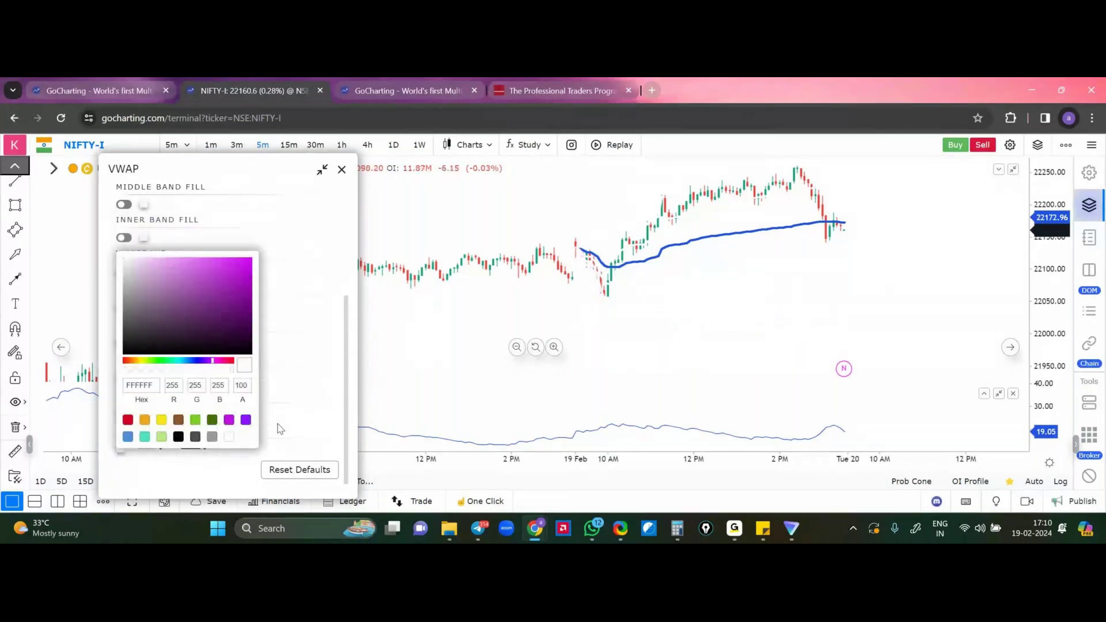
left_click(587, 326)
scroll(588, 327, "up", 4)
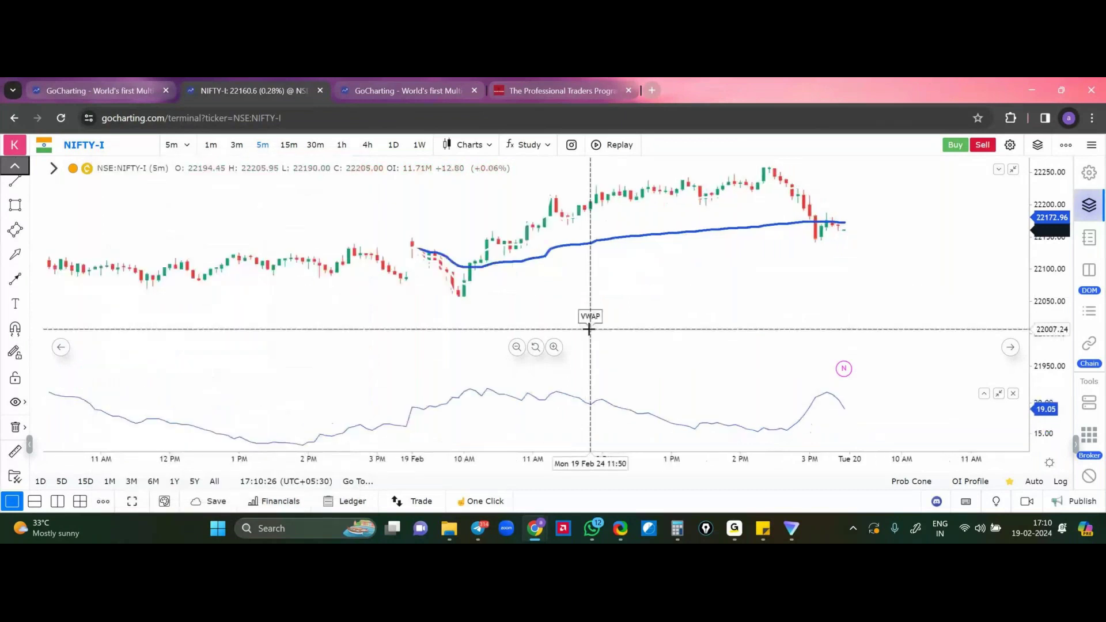
Handwrite the note '1. VWAP for buying/selling' above the 19 Feb candles
scroll(589, 329, "up", 2)
left_click_drag(588, 323, 730, 376)
left_click_drag(618, 313, 478, 322)
scroll(477, 319, "down", 2)
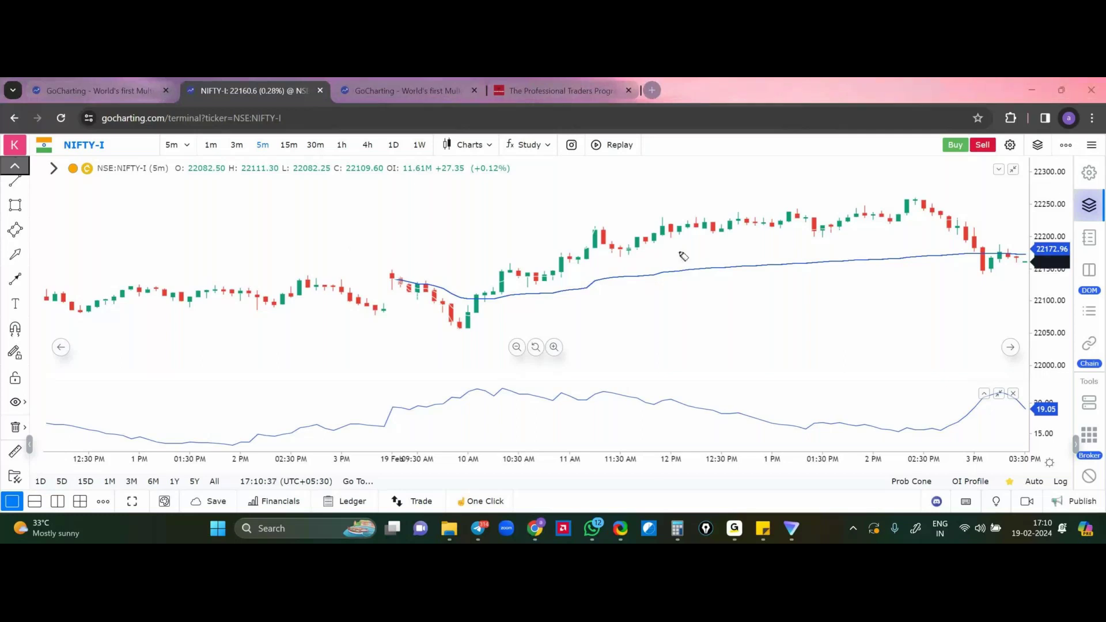
left_click_drag(324, 211, 324, 230)
left_click(334, 224)
mouse_move(340, 214)
left_mouse_down()
mouse_move(509, 219)
mouse_move(492, 196)
left_mouse_up()
mouse_move(513, 203)
left_mouse_down()
mouse_move(510, 235)
mouse_move(583, 214)
left_mouse_up()
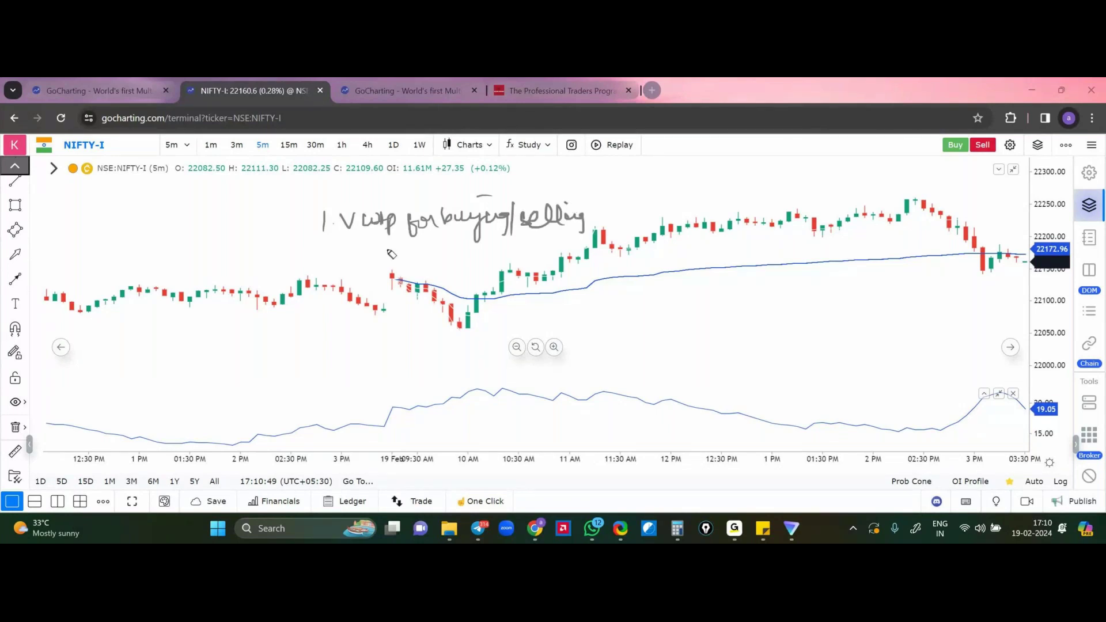
Sketch arrows toward the VWAP line and start the second note '2. VWAP for pullback'
mouse_move(399, 279)
left_mouse_down()
mouse_move(419, 299)
mouse_move(514, 284)
left_mouse_up()
left_click_drag(501, 286, 515, 298)
left_click(340, 261)
mouse_move(318, 250)
left_mouse_down()
mouse_move(335, 263)
mouse_move(416, 242)
mouse_move(431, 254)
mouse_move(527, 254)
mouse_move(608, 241)
mouse_move(471, 279)
mouse_move(702, 222)
mouse_move(720, 272)
mouse_move(752, 254)
left_mouse_up()
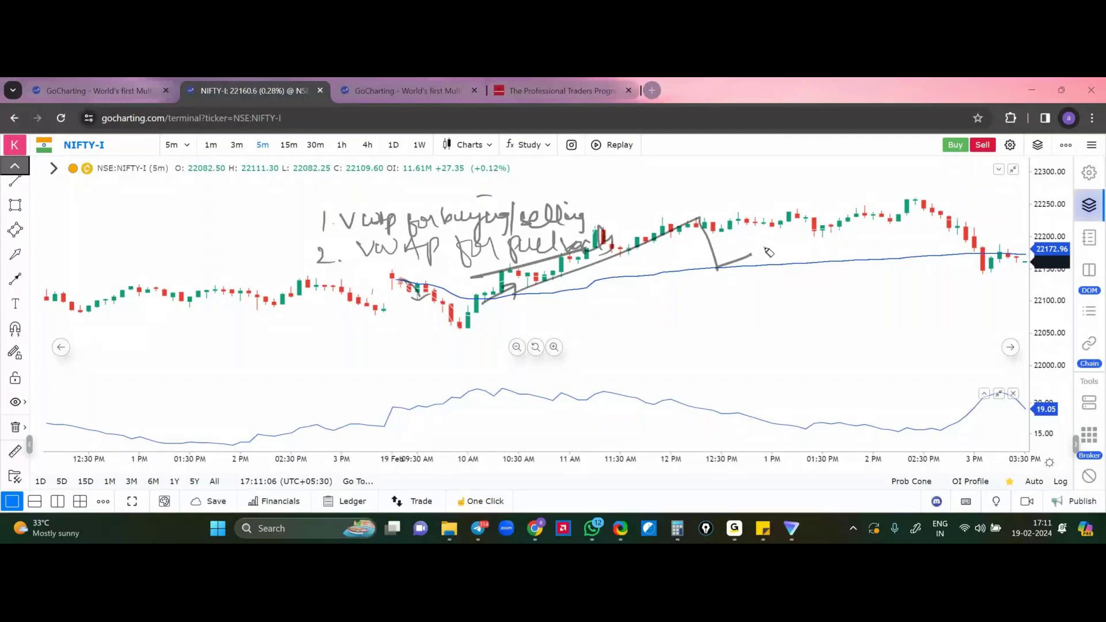
Write Buy and Sell beside the VWAP line with a dipping-and-rising price path
left_click_drag(764, 244, 764, 265)
left_click_drag(784, 247, 796, 277)
mouse_move(514, 295)
left_mouse_down()
mouse_move(654, 321)
mouse_move(741, 277)
left_mouse_up()
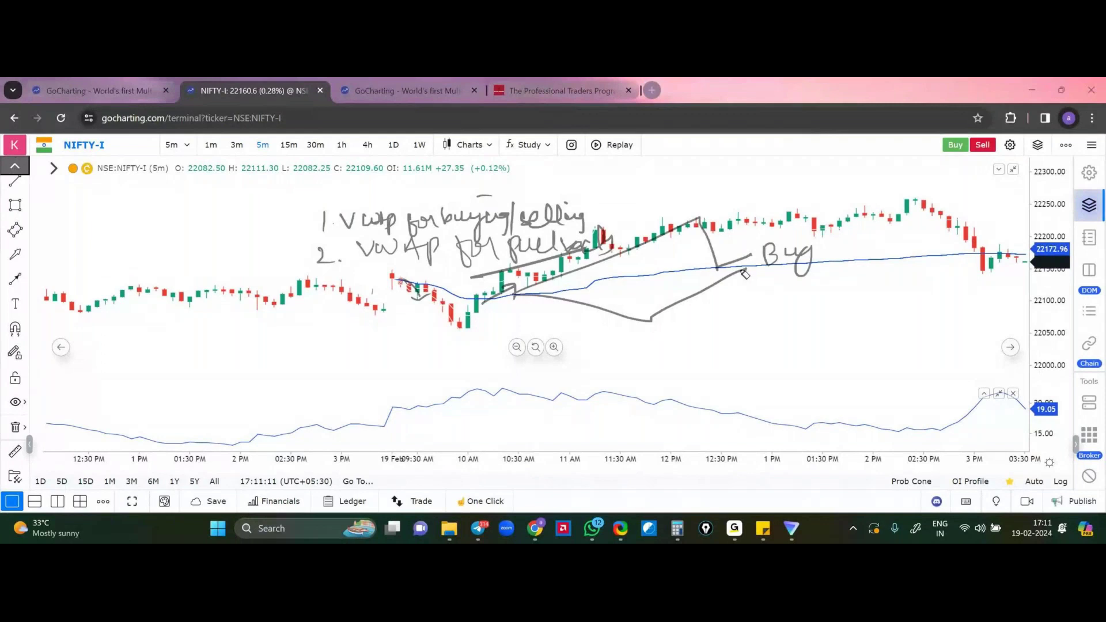
left_click_drag(737, 268, 764, 267)
left_click_drag(775, 264, 769, 280)
left_click_drag(780, 270, 820, 298)
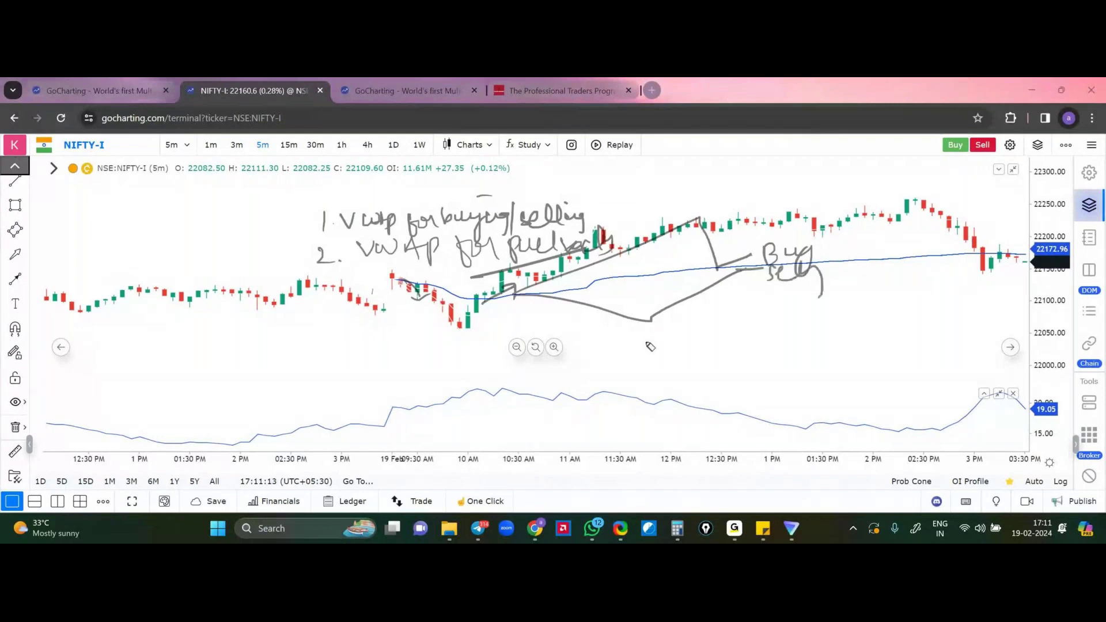
Draw diagonal trend lines along the rally and a horizontal line below the candles
left_click_drag(439, 199, 698, 326)
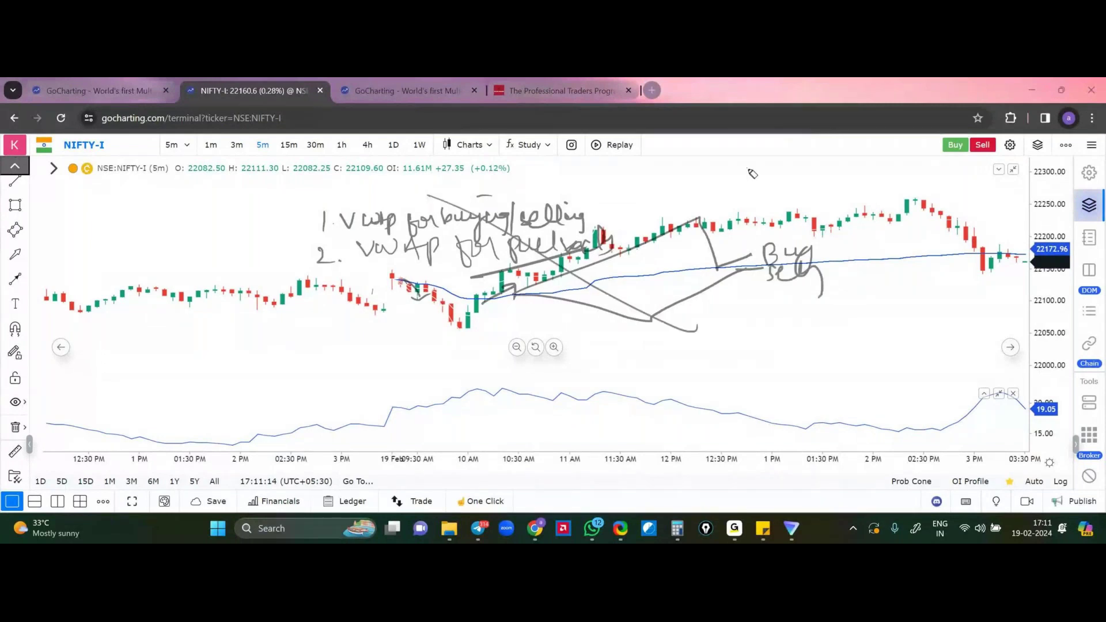
left_click_drag(747, 167, 409, 333)
left_click_drag(354, 364, 597, 339)
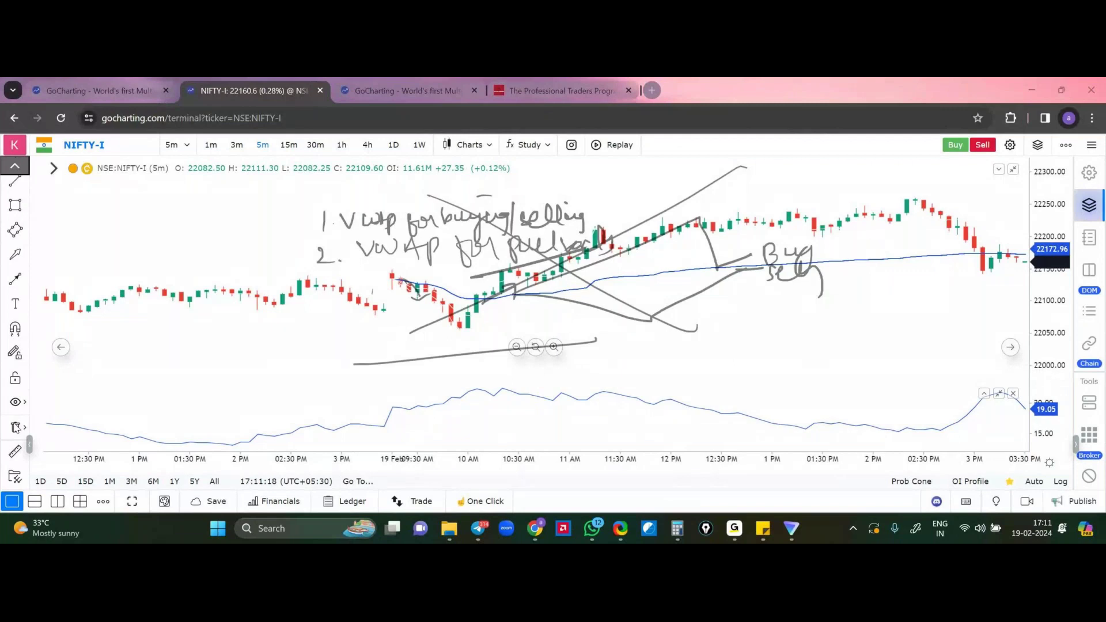
left_click(15, 427)
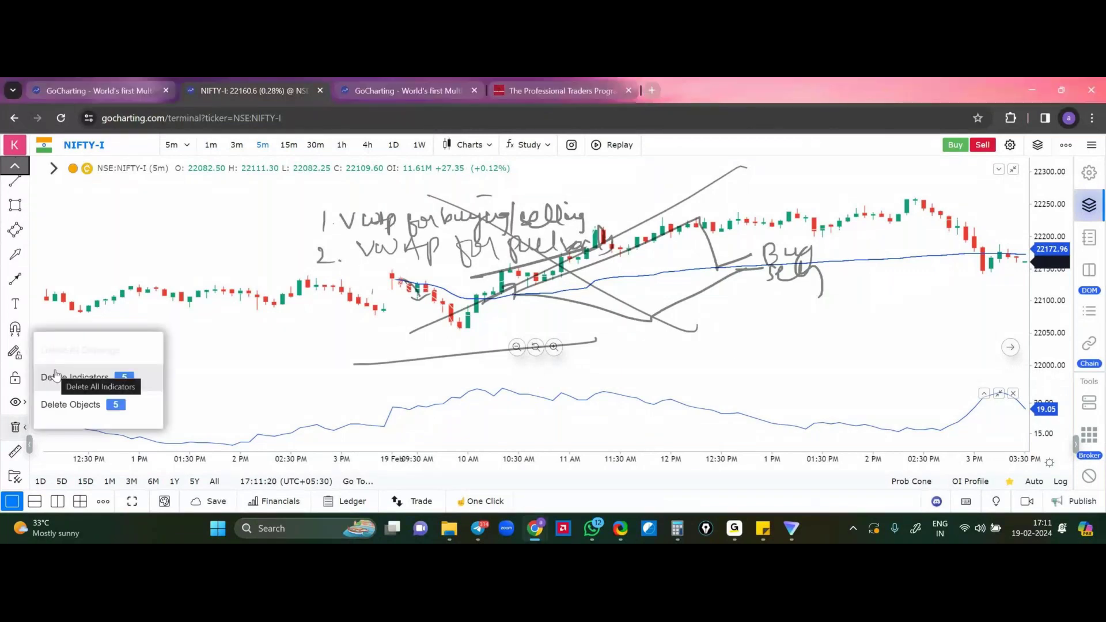
Delete all drawings and change the 19 Feb anchored VWAP's source from Open to Close
left_click(197, 221)
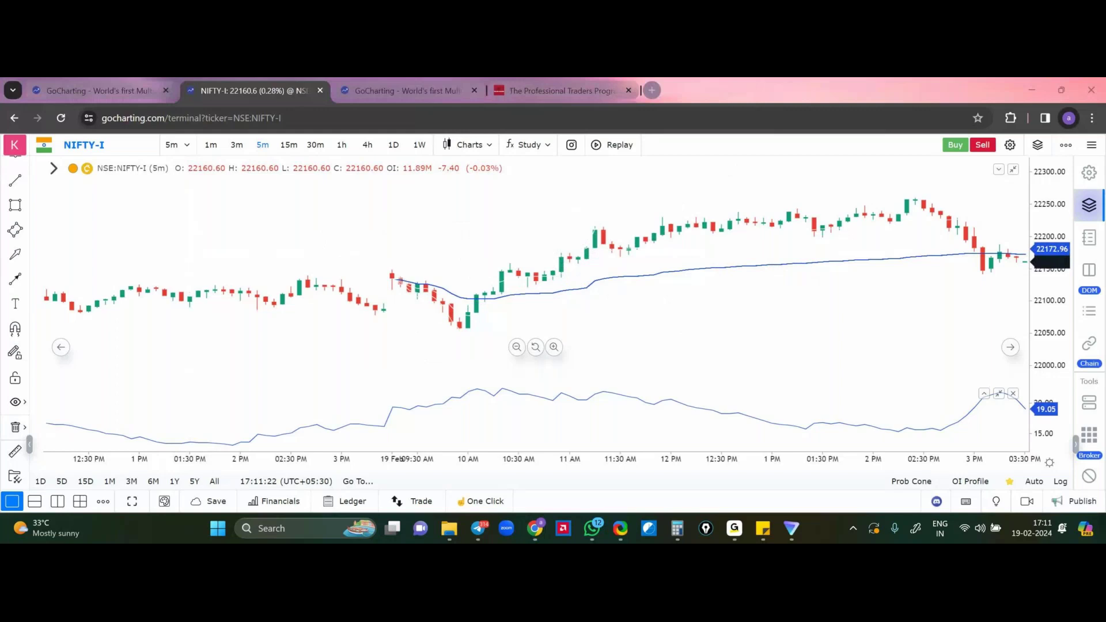
left_click(54, 168)
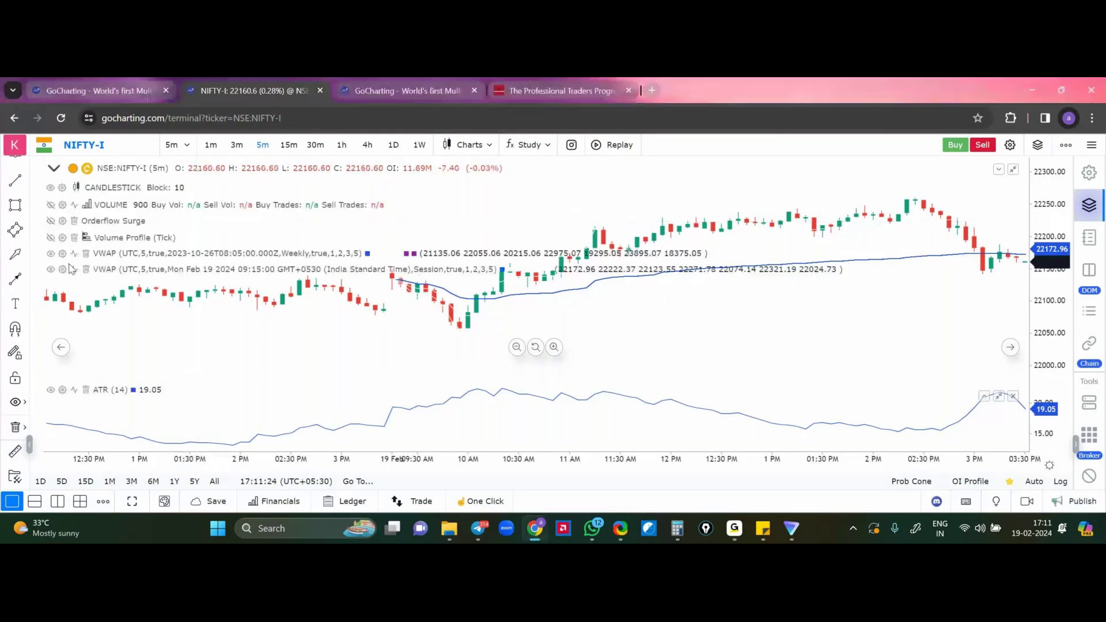
left_click(62, 269)
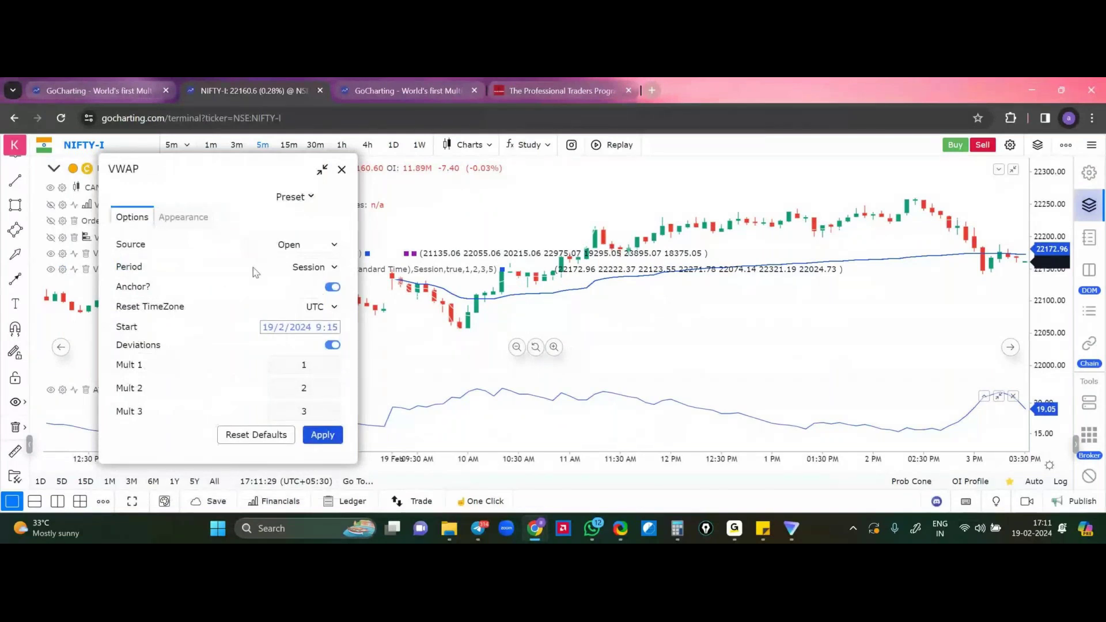
left_click(298, 251)
left_click(293, 295)
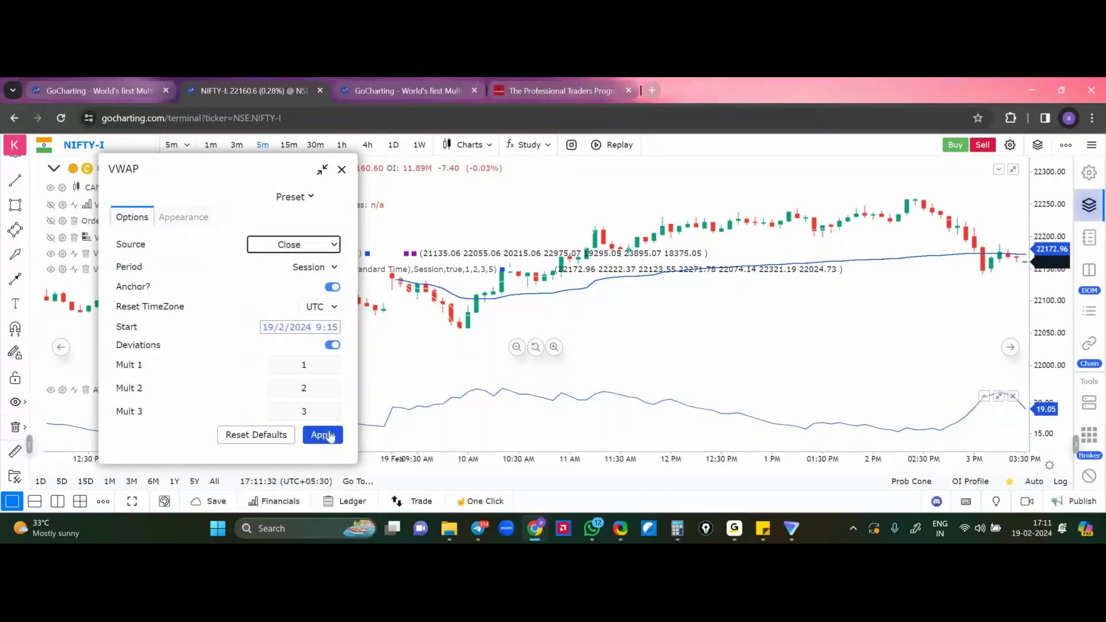
left_click(322, 435)
left_click(342, 170)
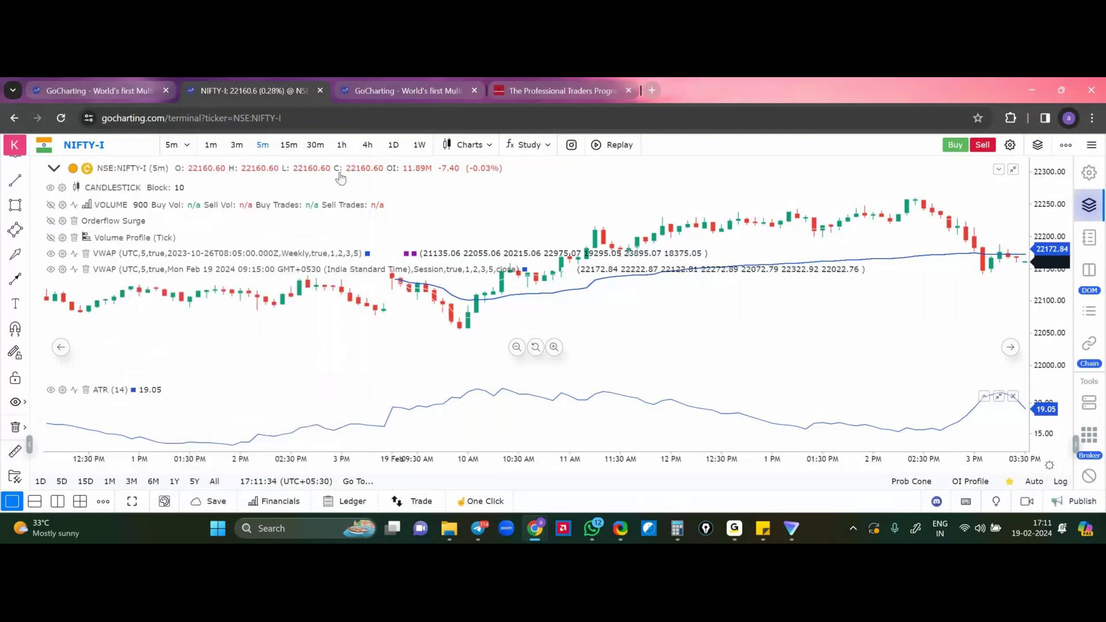
left_click_drag(497, 334, 730, 316)
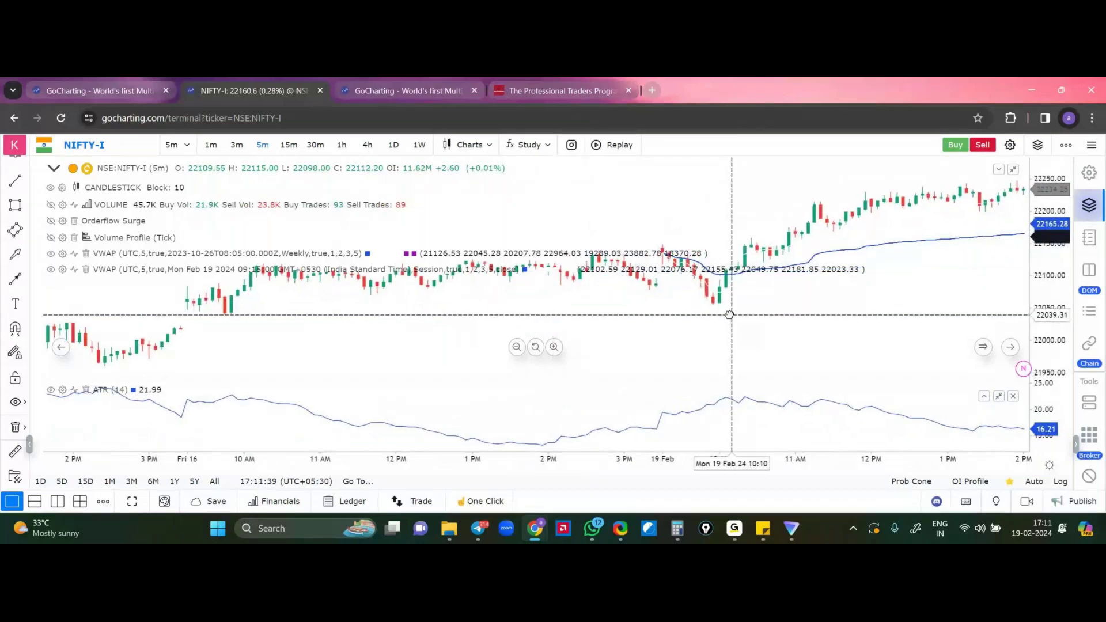
scroll(296, 330, "down", 2)
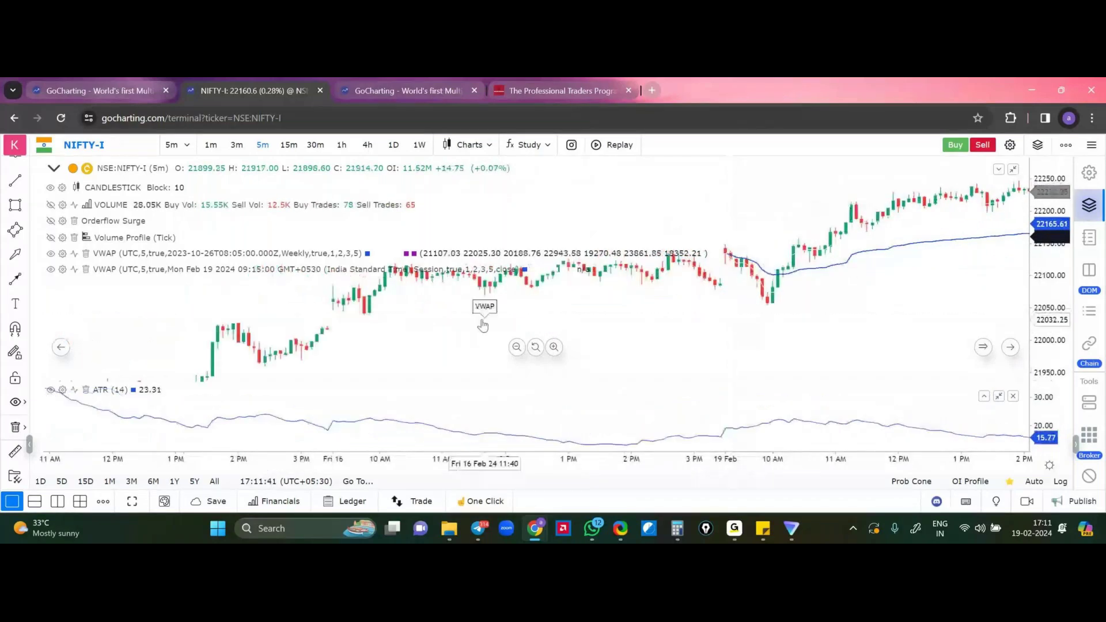
left_click_drag(482, 323, 435, 327)
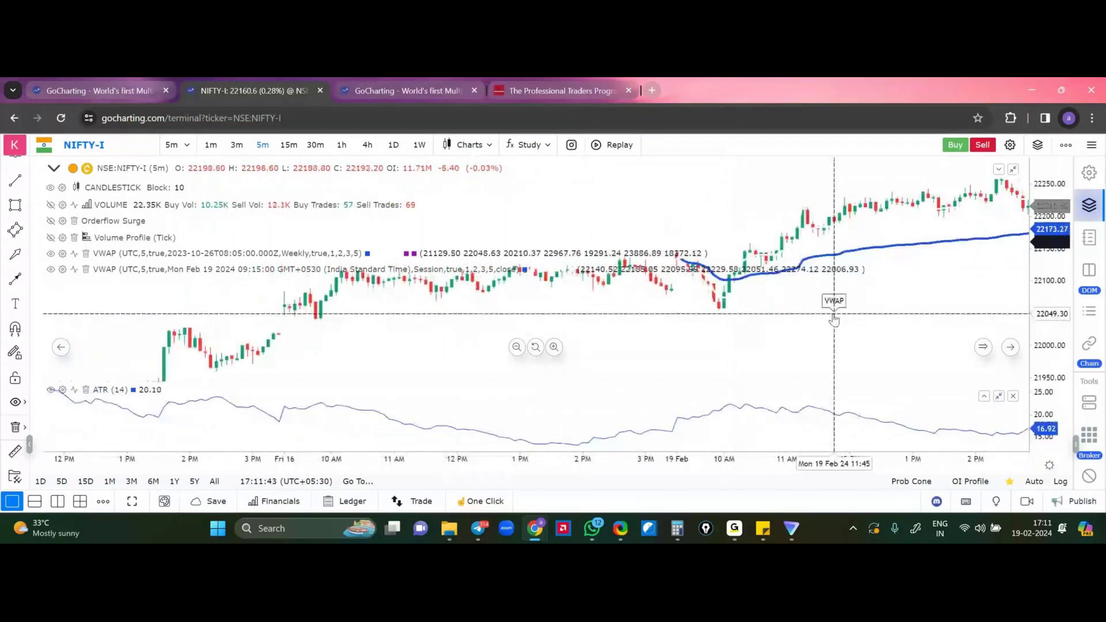
right_click(283, 318)
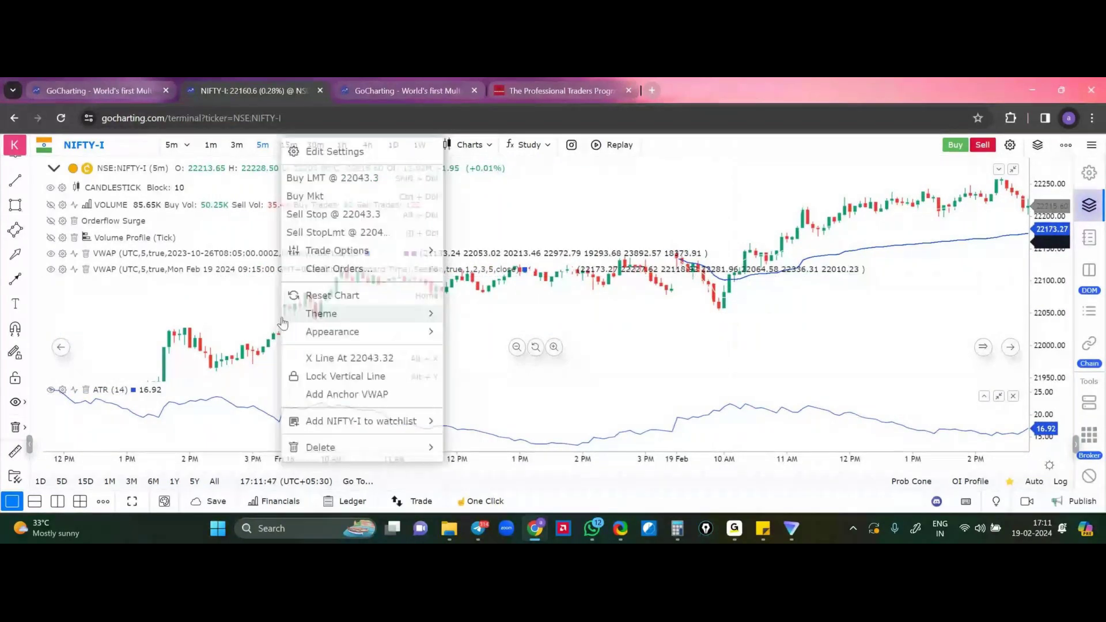
left_click(307, 393)
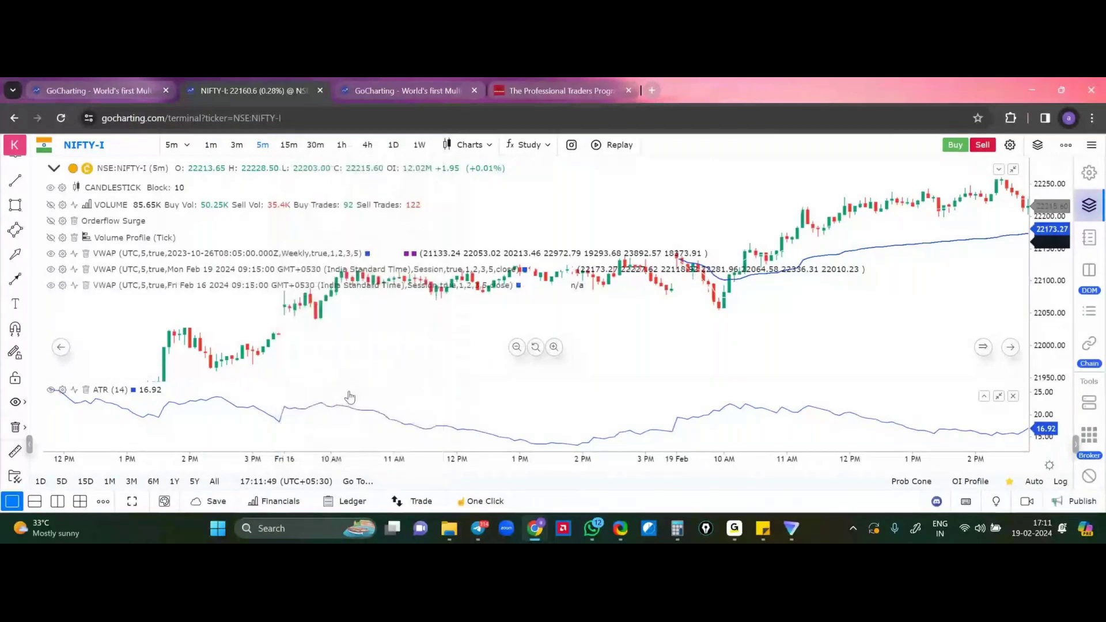
left_click(672, 312)
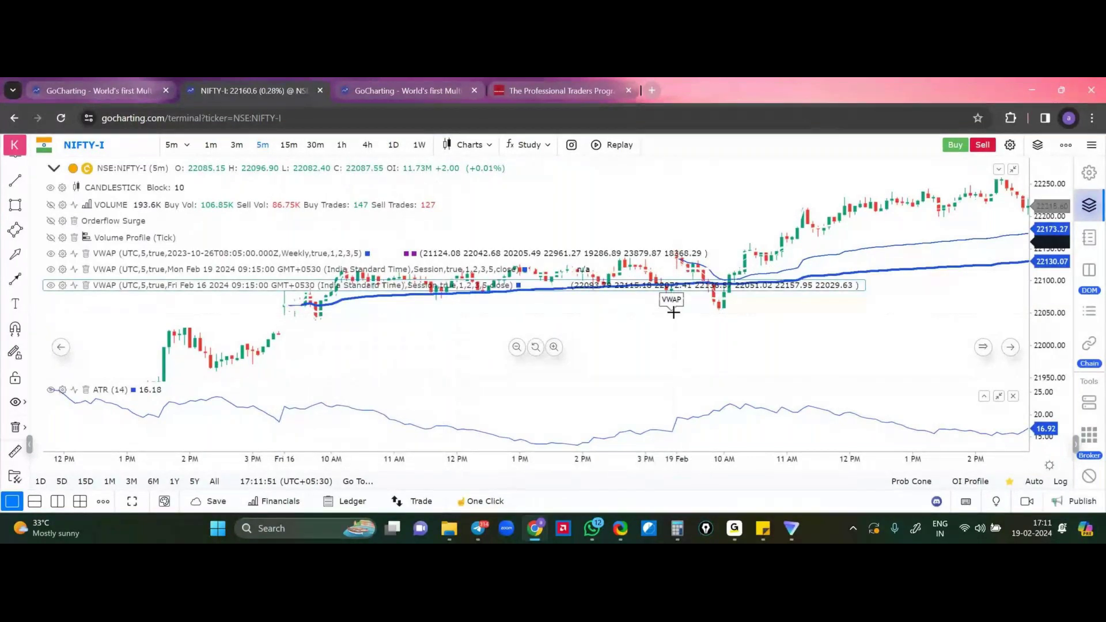
left_click_drag(673, 312, 744, 281)
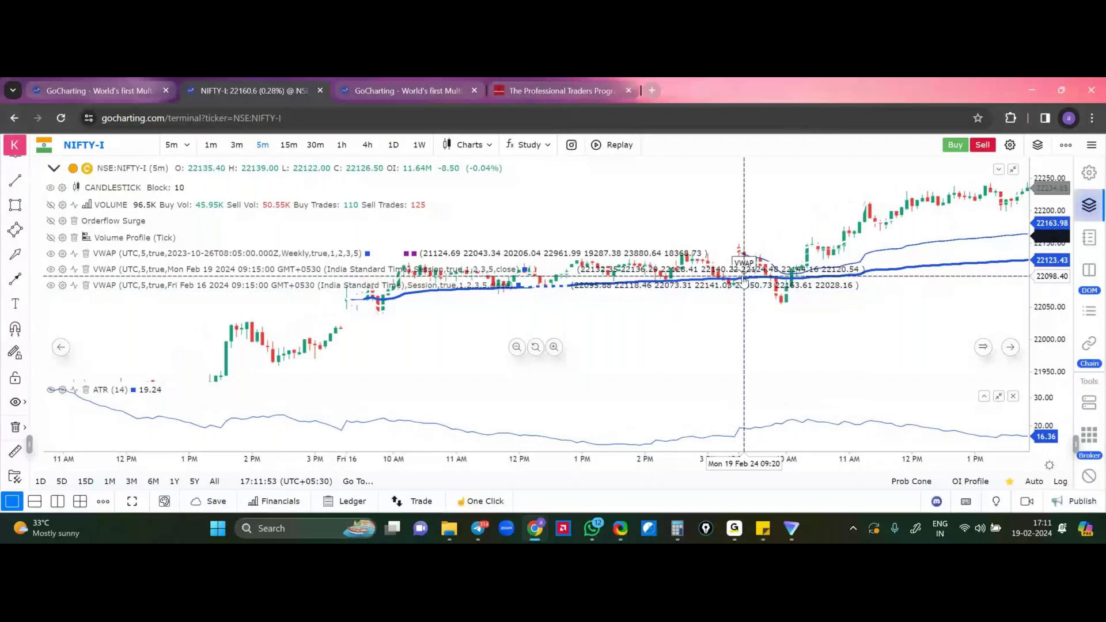
left_click(743, 291)
key("Delete")
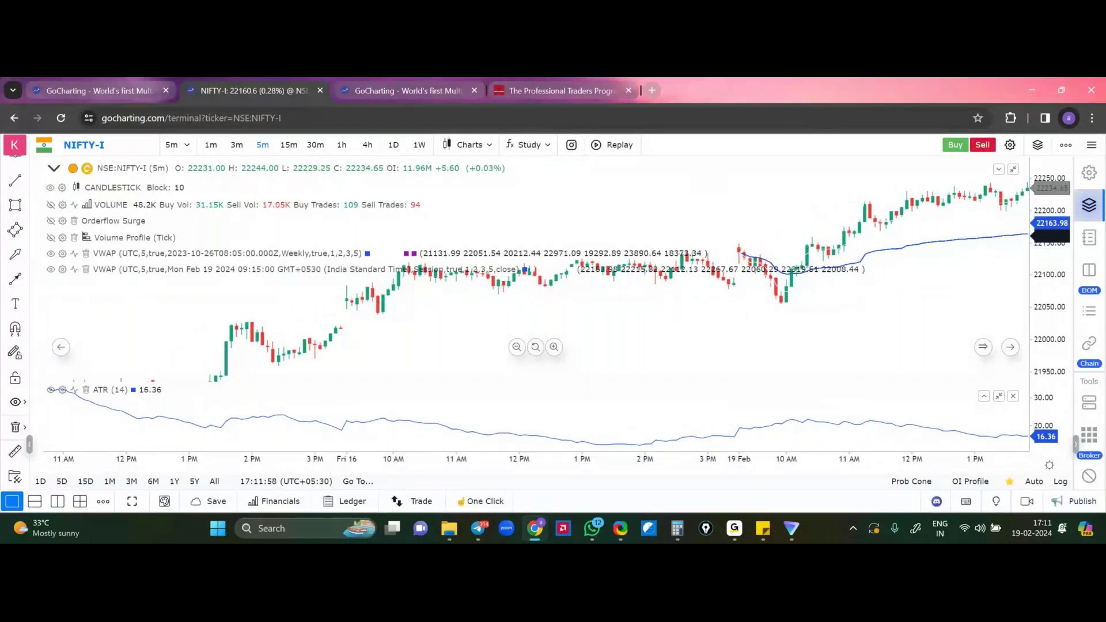
key("alt+Tab")
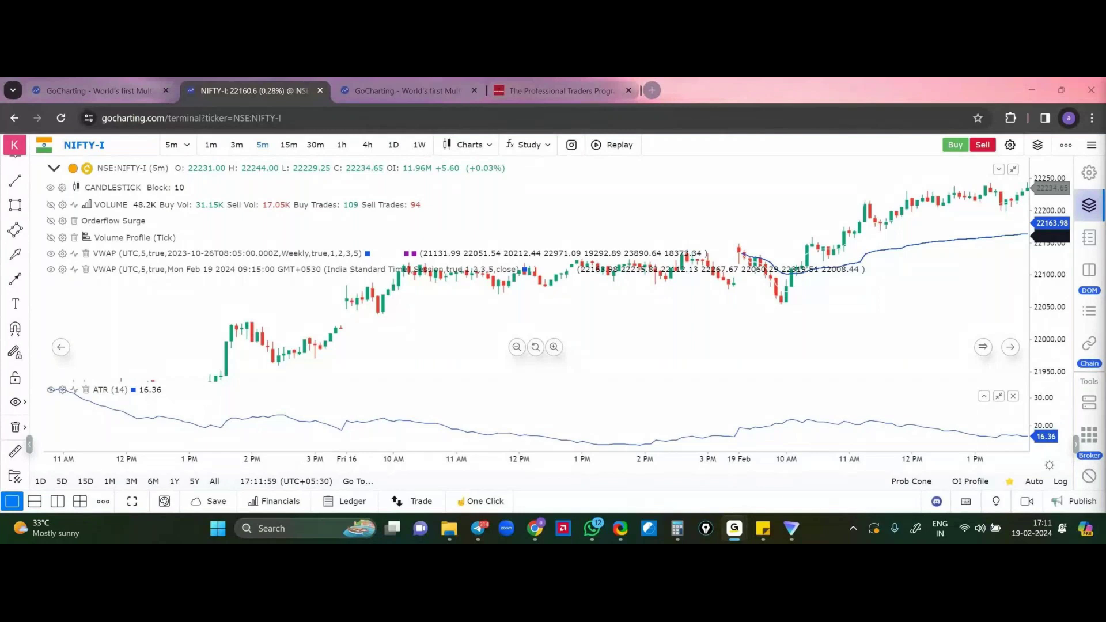
On the other NIFTY-I chart, circle the candles after 19 Feb and write an underlined 'Reliably?'
key("ctrl+Tab")
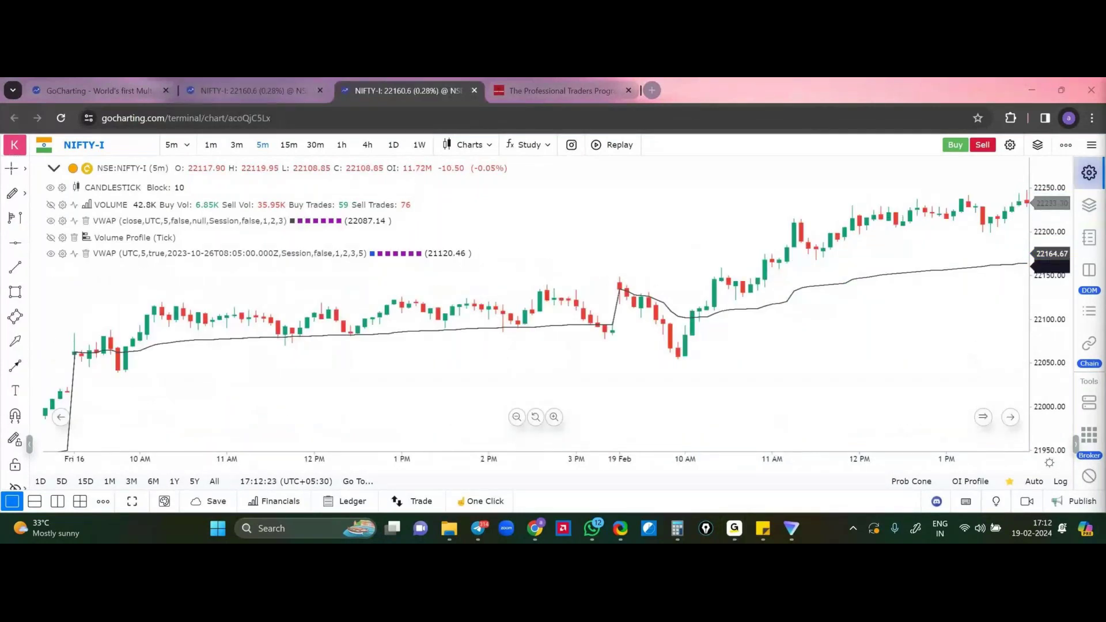
left_click_drag(870, 336, 580, 327)
scroll(655, 344, "down", 2)
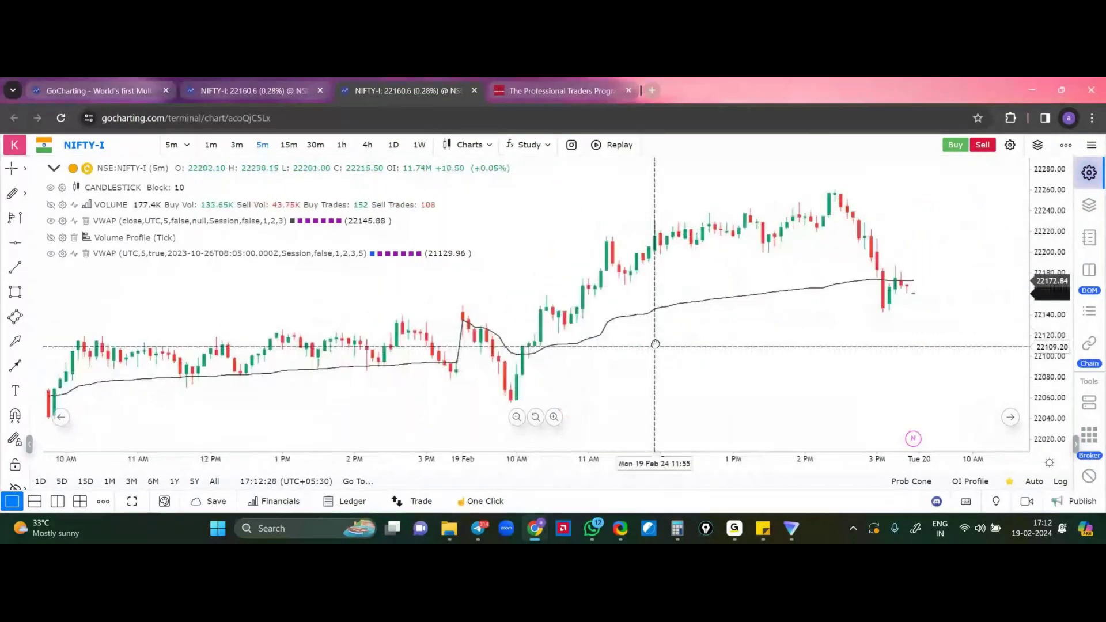
scroll(656, 344, "up", 1)
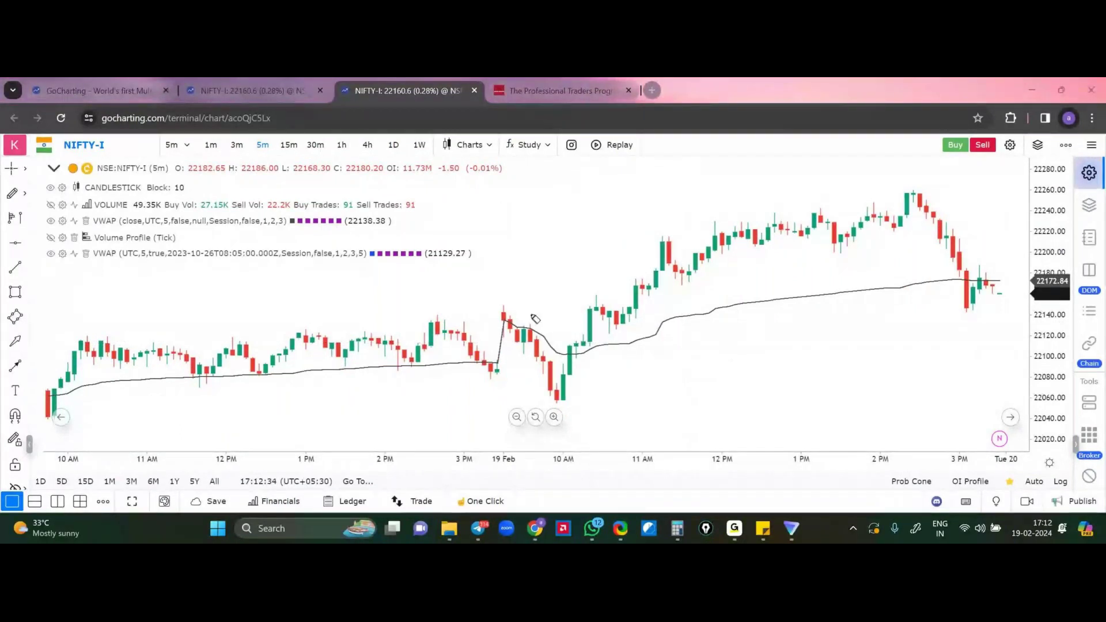
mouse_move(522, 321)
left_mouse_down()
mouse_move(541, 342)
mouse_move(602, 346)
left_mouse_up()
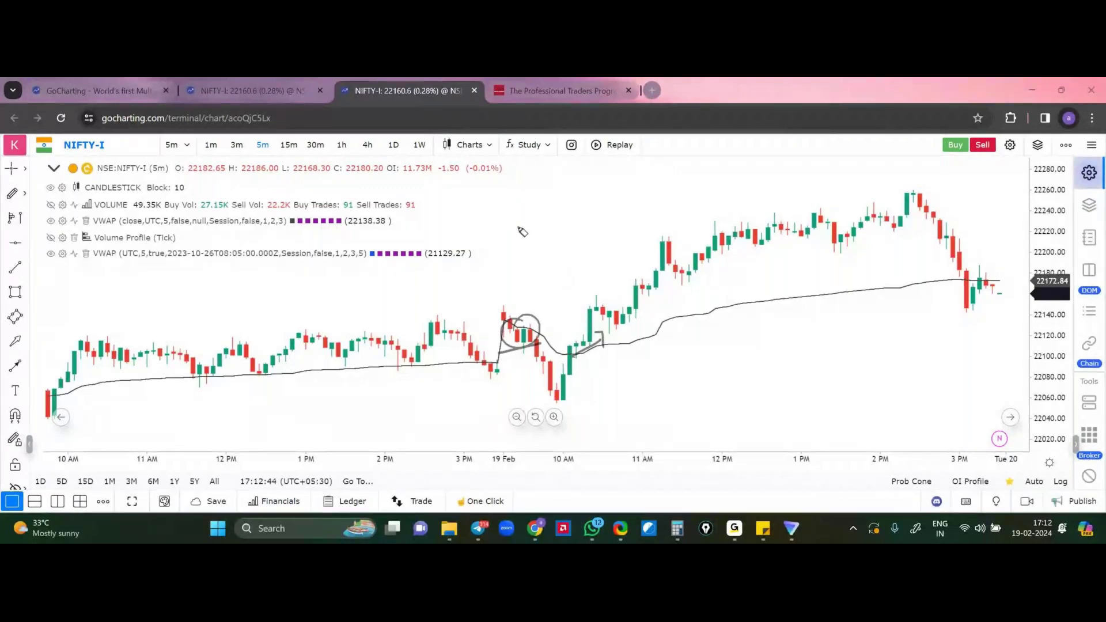
mouse_move(518, 228)
left_mouse_down()
mouse_move(524, 240)
mouse_move(639, 252)
left_mouse_up()
left_click_drag(541, 262, 622, 237)
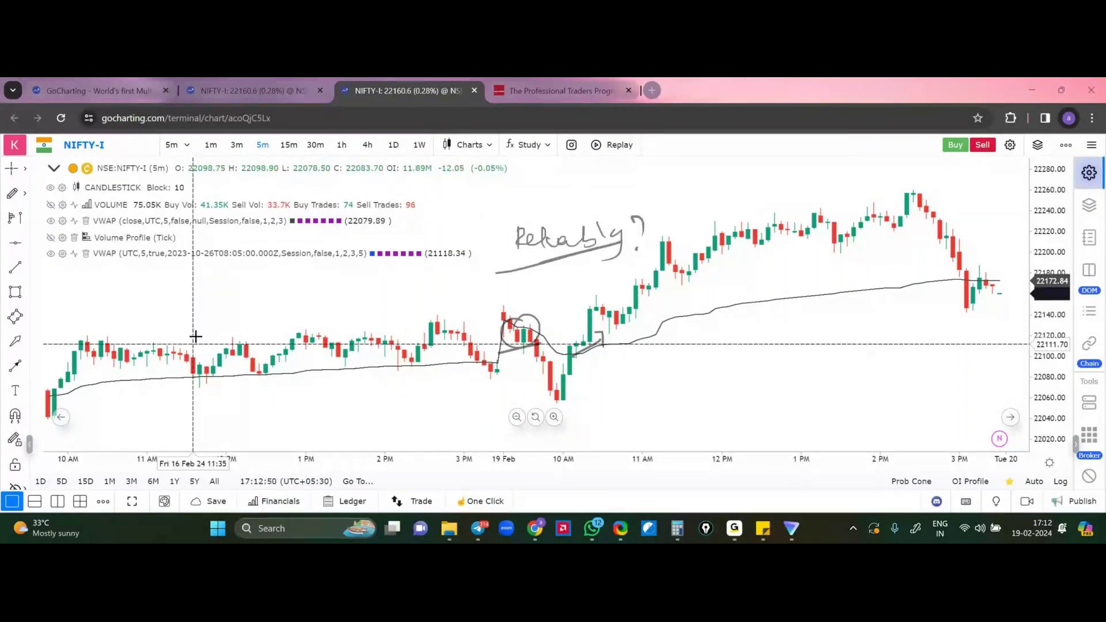
Pan the chart back to show candles from Wed 14 through 19 Feb
mouse_move(195, 336)
left_mouse_down()
mouse_move(518, 314)
mouse_move(345, 296)
left_mouse_up()
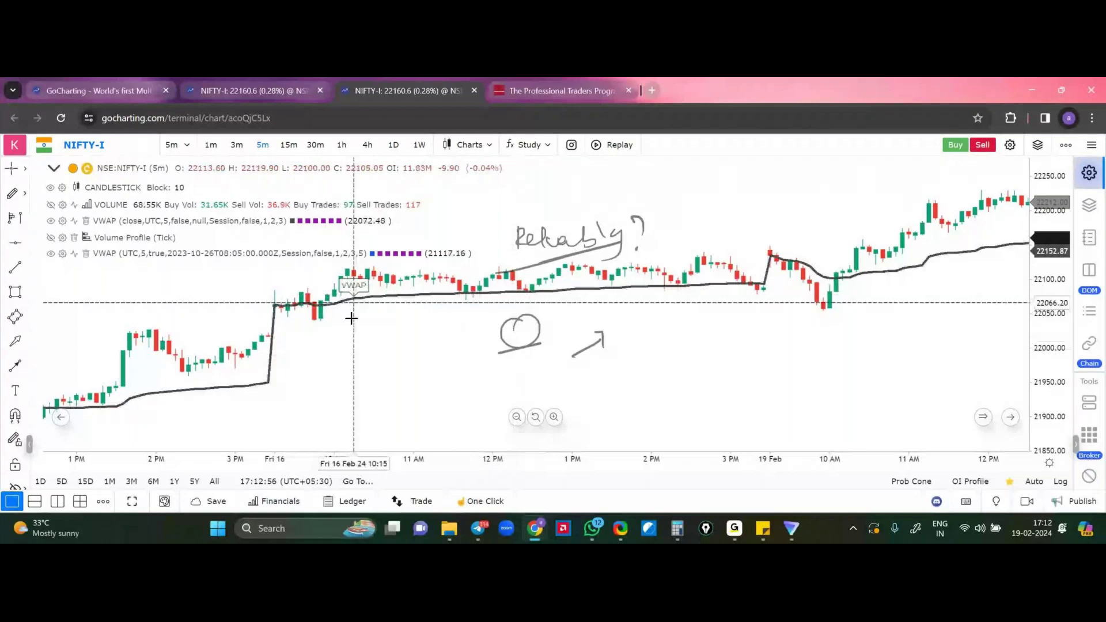
scroll(351, 318, "down", 4)
left_click_drag(315, 352, 426, 367)
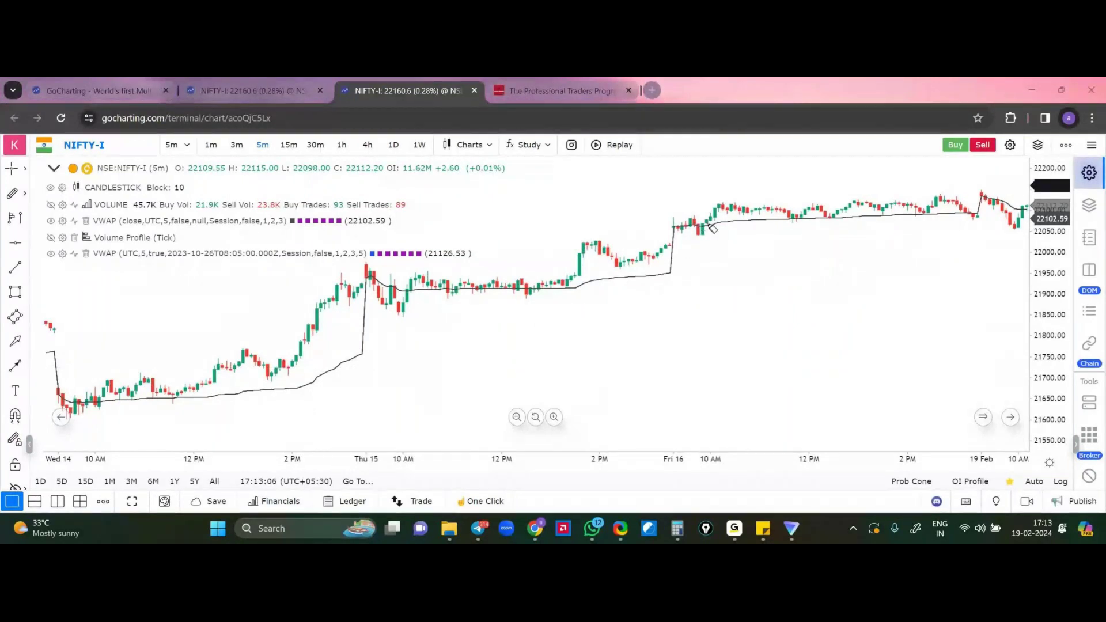
left_click_drag(712, 229, 721, 242)
left_click_drag(395, 292, 425, 314)
mouse_move(533, 285)
left_mouse_down()
mouse_move(522, 297)
mouse_move(550, 293)
left_mouse_up()
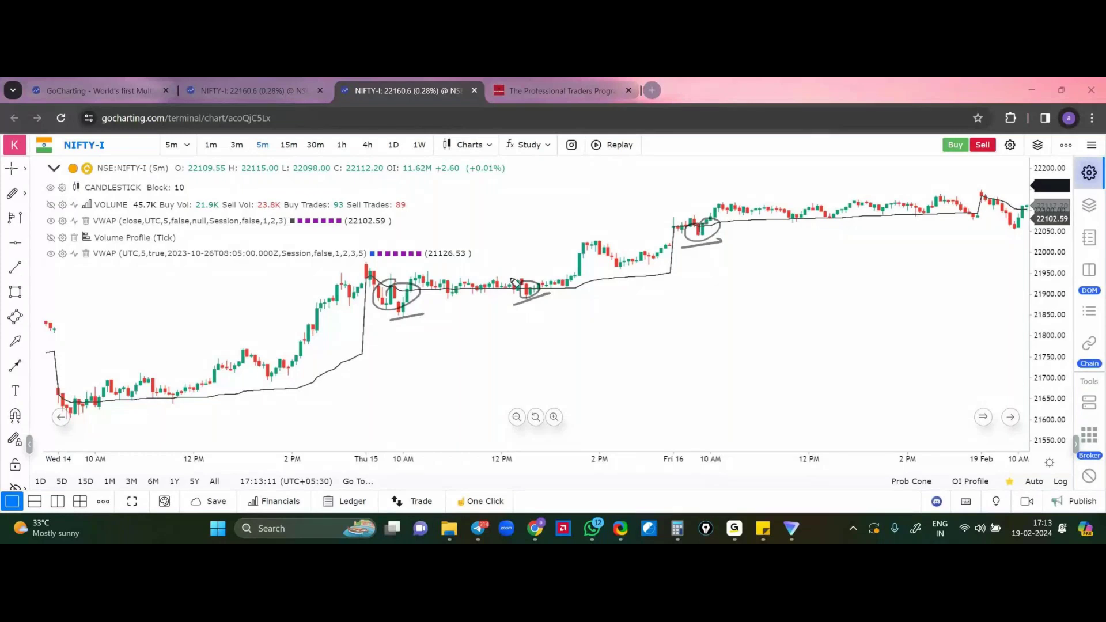
left_click_drag(128, 413, 75, 432)
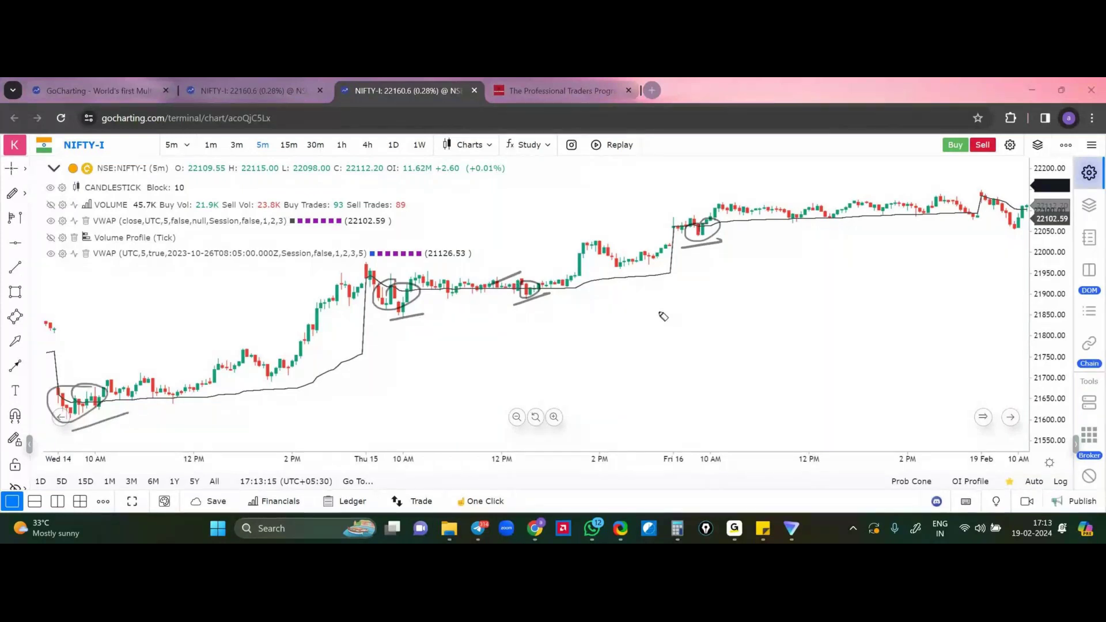
mouse_move(658, 314)
left_mouse_down()
mouse_move(661, 331)
mouse_move(745, 308)
mouse_move(747, 323)
mouse_move(778, 320)
left_mouse_up()
left_click_drag(668, 345, 911, 302)
left_click_drag(799, 354, 900, 320)
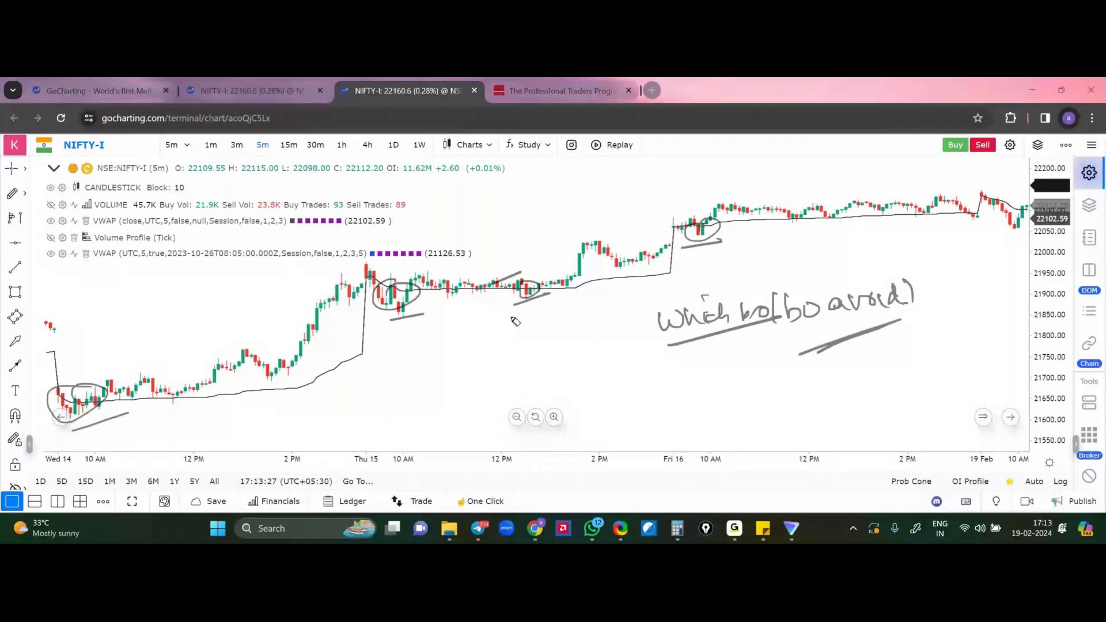
left_click_drag(455, 345, 556, 331)
left_click_drag(534, 317, 546, 316)
mouse_move(569, 318)
left_mouse_down()
mouse_move(583, 334)
mouse_move(629, 311)
left_mouse_up()
left_click_drag(502, 372, 531, 367)
left_click_drag(517, 361, 521, 382)
left_click_drag(539, 361, 544, 370)
left_click_drag(557, 375, 590, 357)
left_click_drag(520, 390, 579, 374)
left_click_drag(524, 393, 573, 378)
left_click_drag(470, 379, 576, 342)
left_click_drag(458, 375, 527, 359)
mouse_move(455, 365)
left_mouse_down()
mouse_move(614, 331)
mouse_move(597, 339)
left_mouse_up()
left_click_drag(570, 347, 463, 370)
left_click_drag(487, 300, 596, 348)
left_click_drag(576, 306, 448, 413)
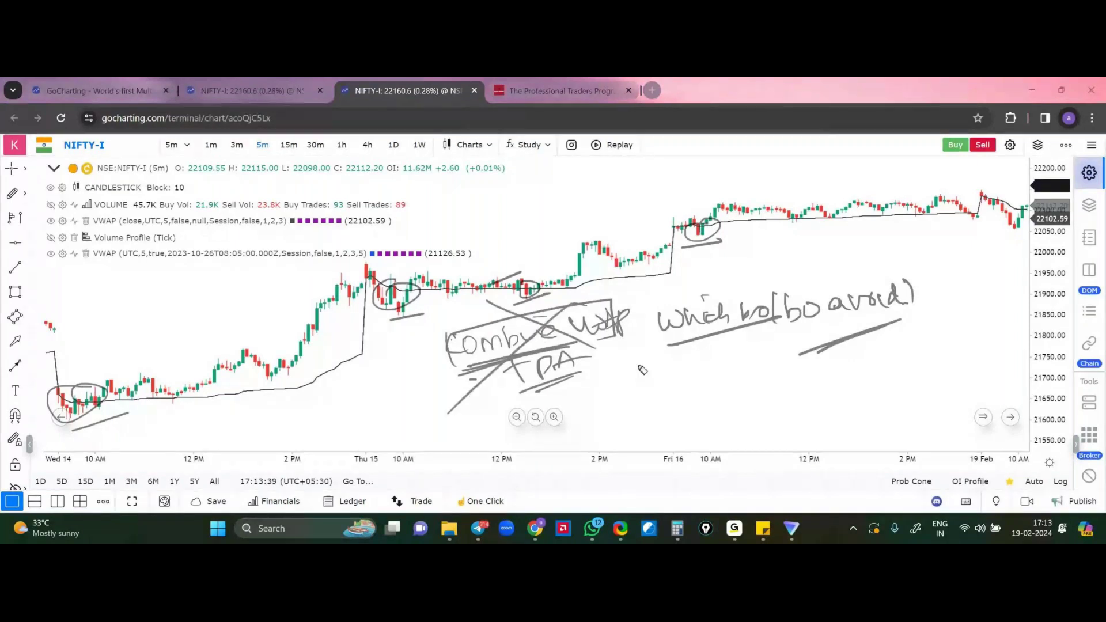
left_click_drag(619, 320, 712, 290)
left_click_drag(714, 301, 743, 278)
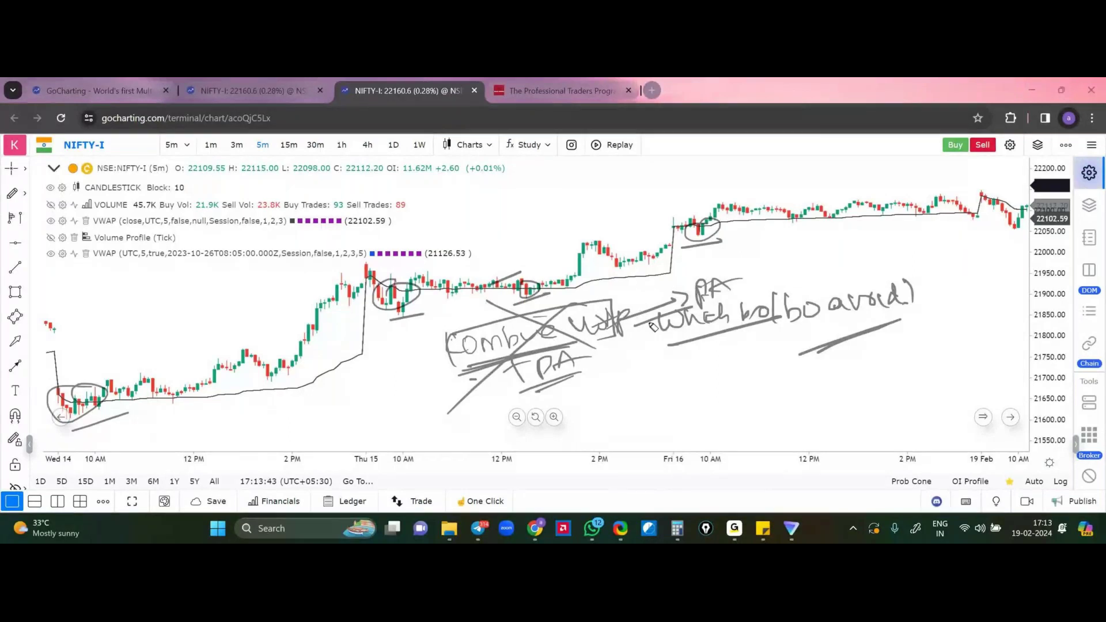
left_click_drag(620, 333, 646, 337)
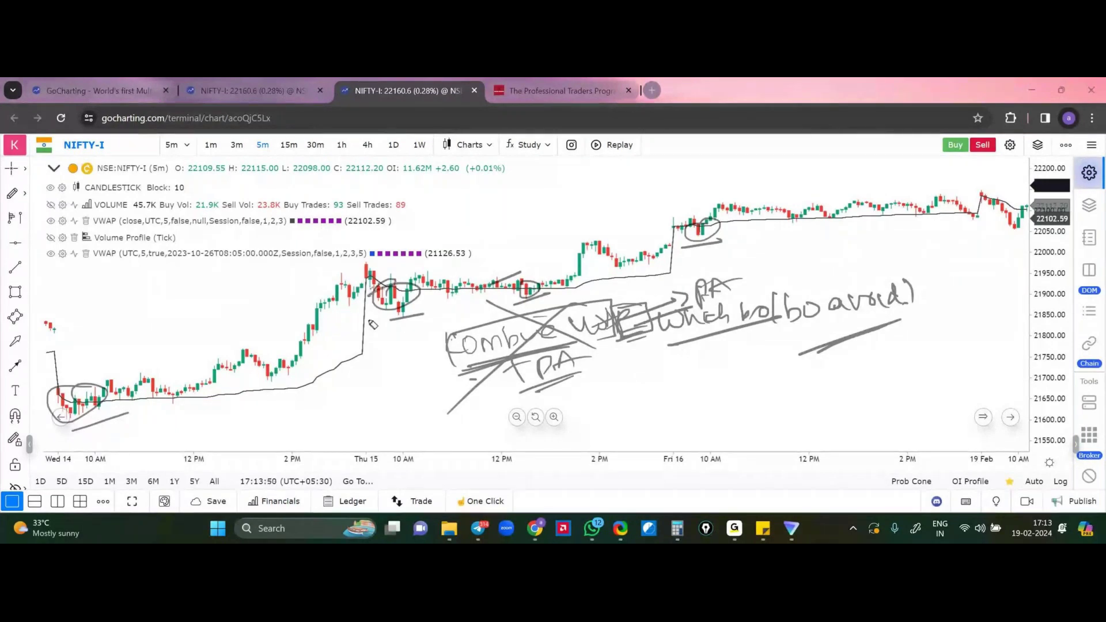
left_click_drag(338, 328, 428, 316)
left_click_drag(343, 331, 409, 334)
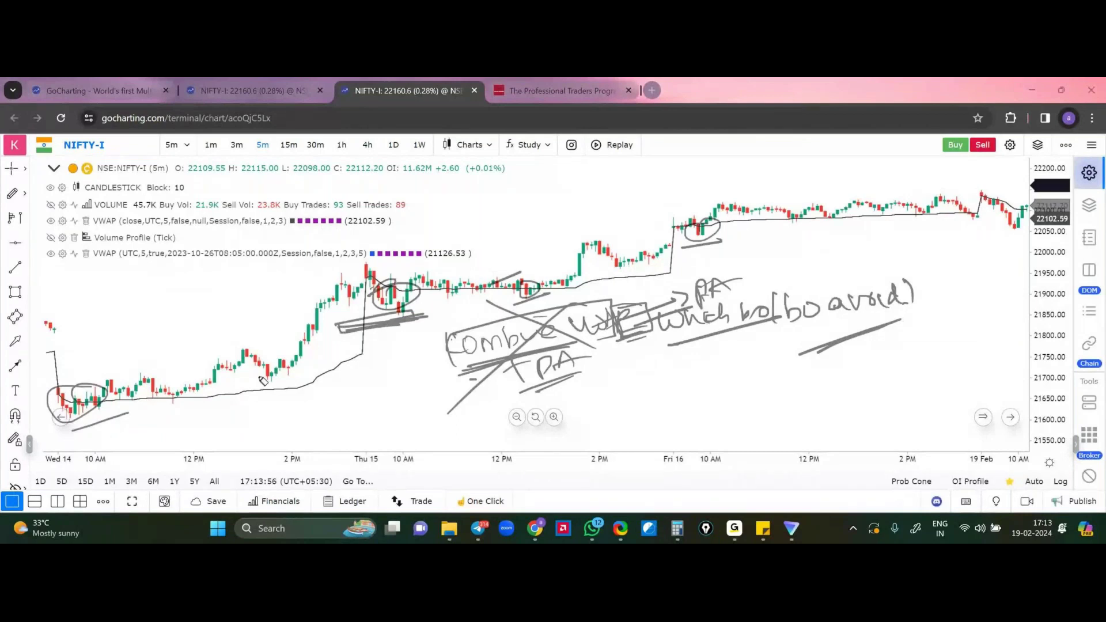
key("Escape")
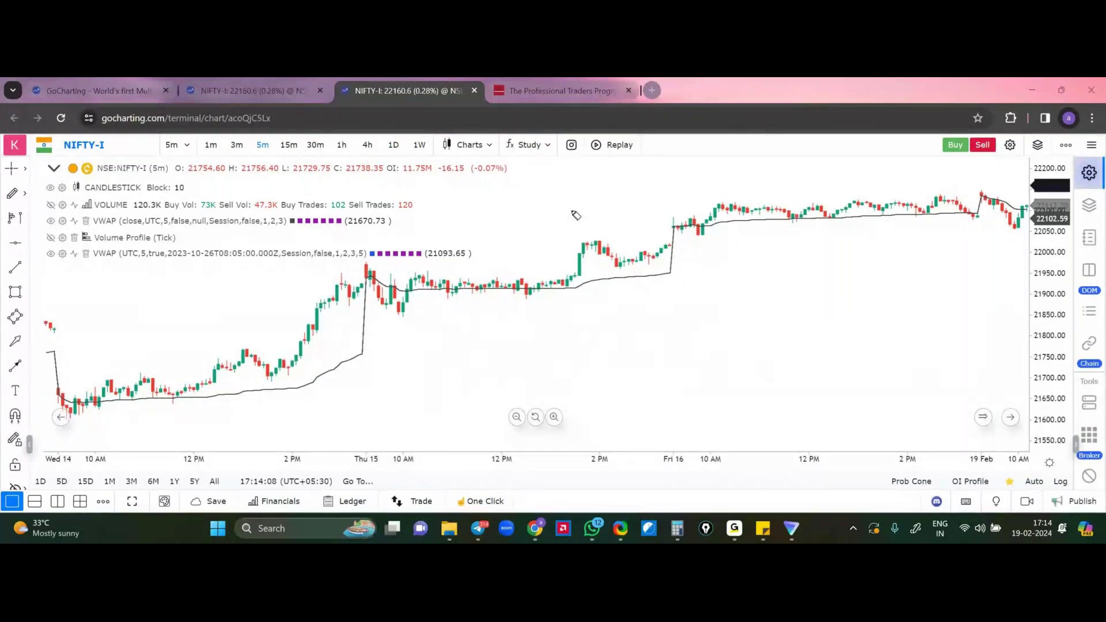
Handwrite 'VWAP – fair price at flat' beside the recent candles
mouse_move(697, 282)
left_mouse_down()
mouse_move(782, 290)
mouse_move(798, 304)
left_mouse_up()
left_click_drag(798, 282, 835, 301)
left_click_drag(849, 287, 849, 314)
left_click_drag(850, 295, 902, 295)
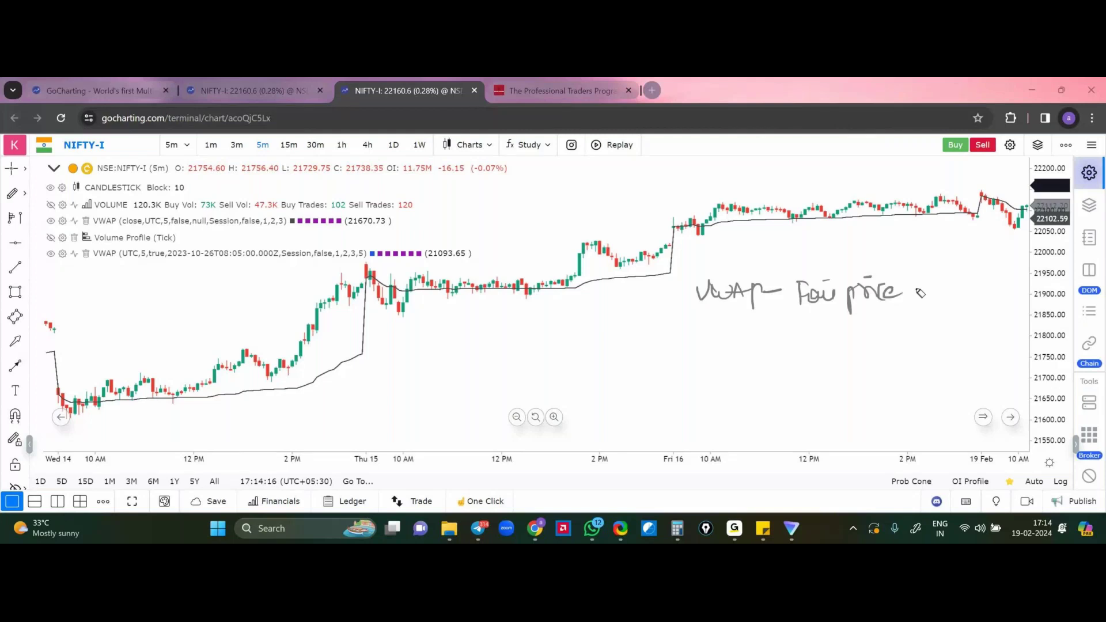
left_click_drag(916, 294, 951, 298)
left_click_drag(979, 271, 980, 298)
left_click_drag(987, 283, 1020, 288)
left_click_drag(933, 286, 1050, 266)
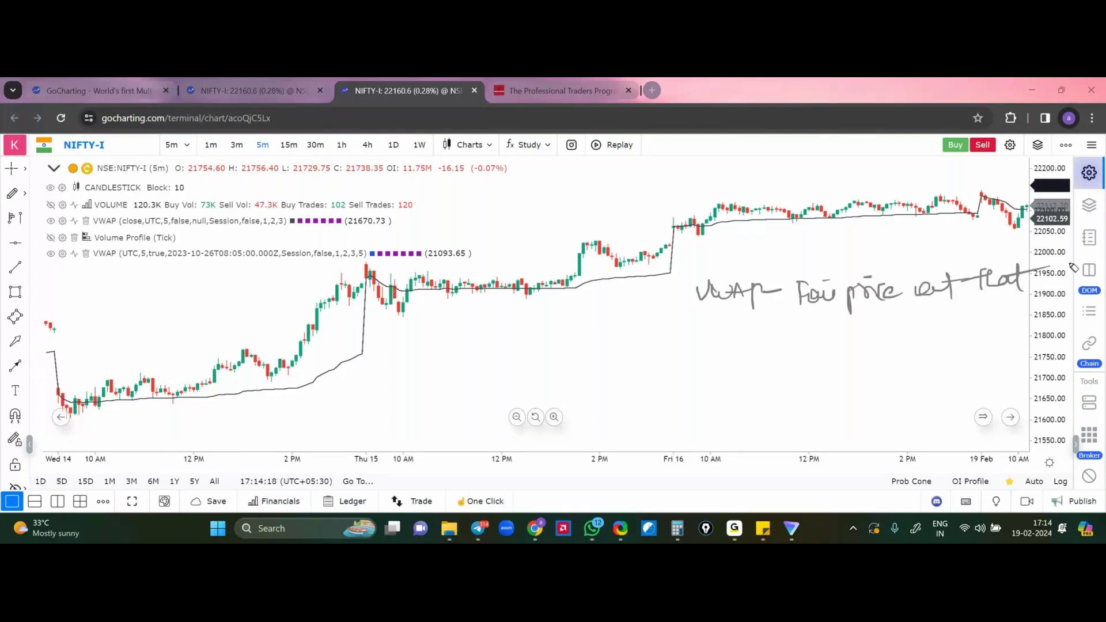
Write 'point of the' on a second line below the VWAP note and underline it
left_click_drag(814, 325, 817, 353)
left_click_drag(830, 327, 830, 342)
mouse_move(846, 329)
left_mouse_down()
mouse_move(864, 327)
mouse_move(879, 343)
left_mouse_up()
left_click_drag(862, 318, 898, 316)
mouse_move(920, 321)
left_mouse_down()
mouse_move(920, 333)
mouse_move(945, 323)
left_mouse_up()
left_click_drag(938, 321, 940, 350)
left_click_drag(945, 329, 961, 339)
left_click_drag(952, 324, 1009, 337)
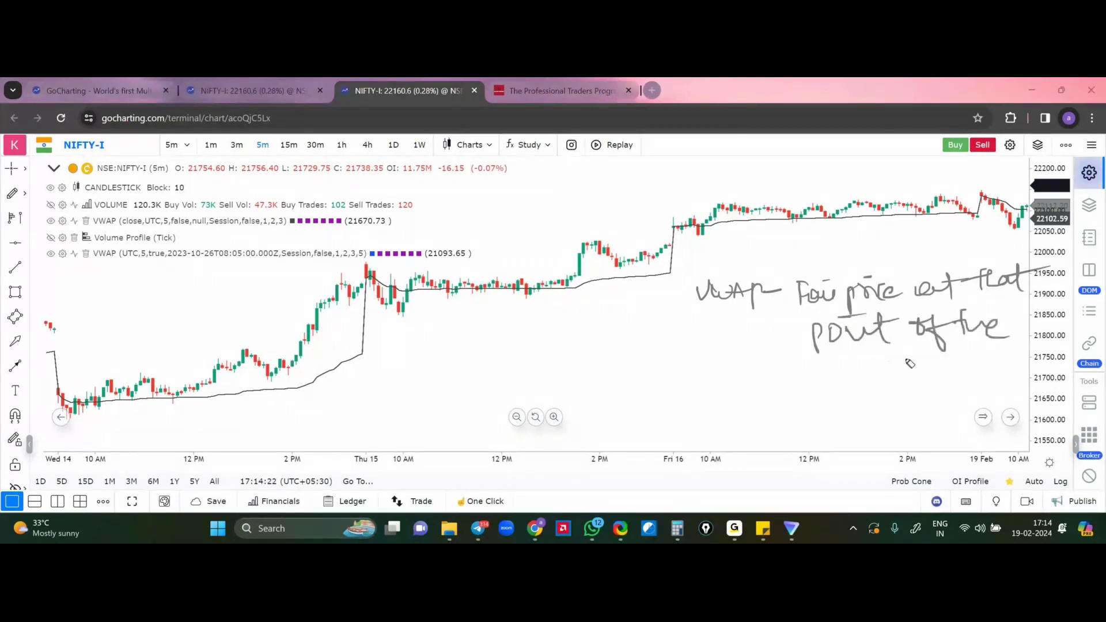
left_click_drag(856, 366, 983, 344)
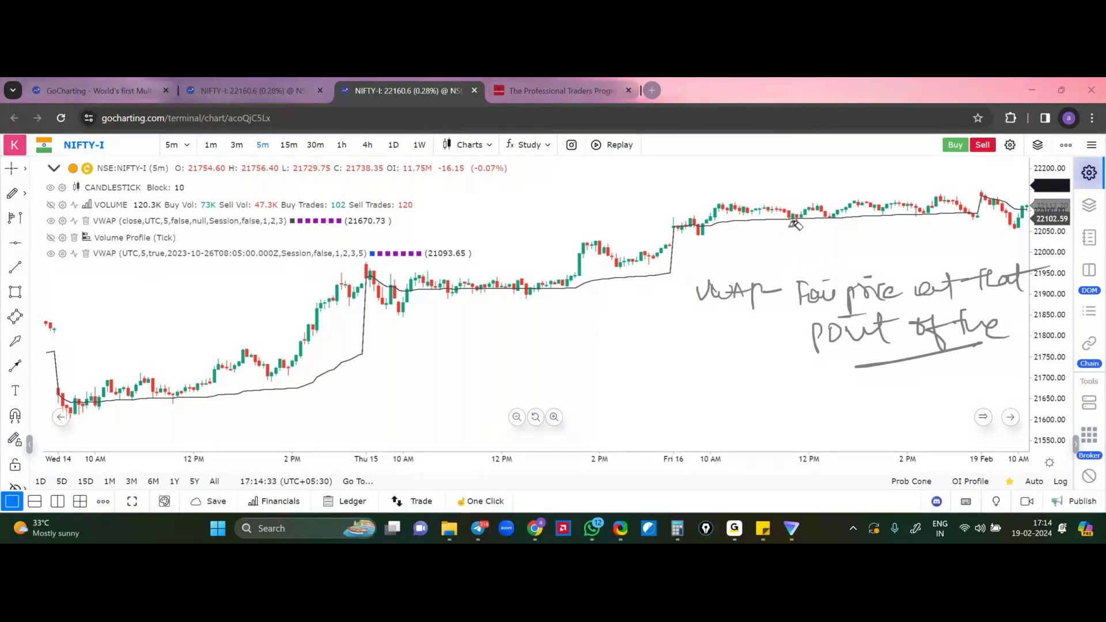
Draw an arrow with a price label and circle the candles touching VWAP near 12 PM
mouse_move(797, 225)
left_mouse_down()
mouse_move(823, 242)
mouse_move(876, 244)
mouse_move(864, 245)
left_mouse_up()
left_click_drag(880, 233, 1017, 244)
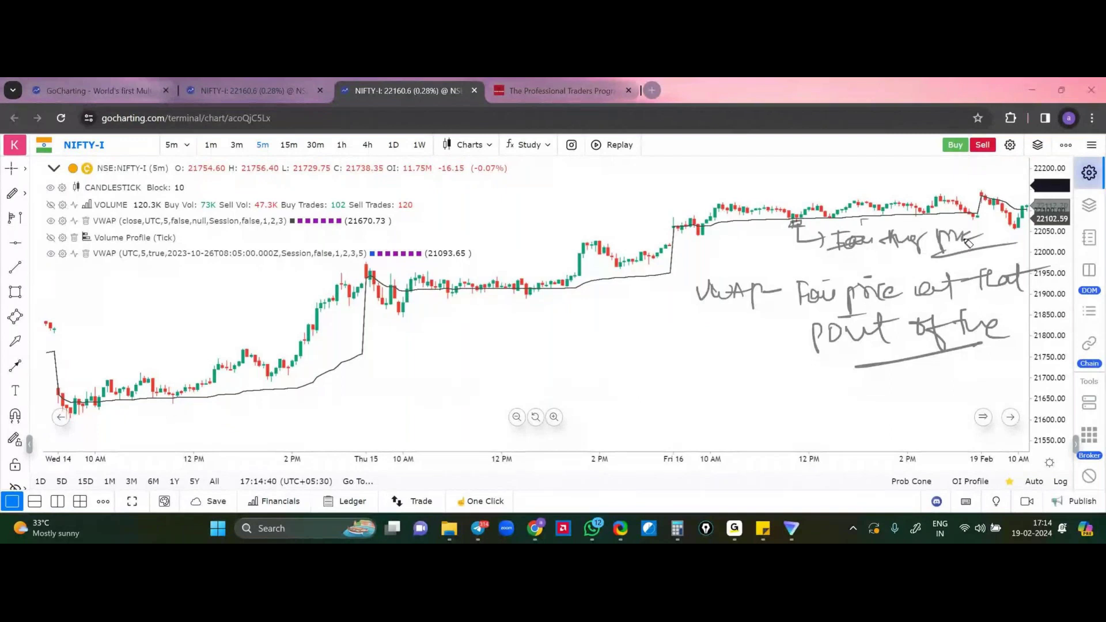
left_click_drag(787, 220, 808, 212)
left_click_drag(795, 221, 812, 189)
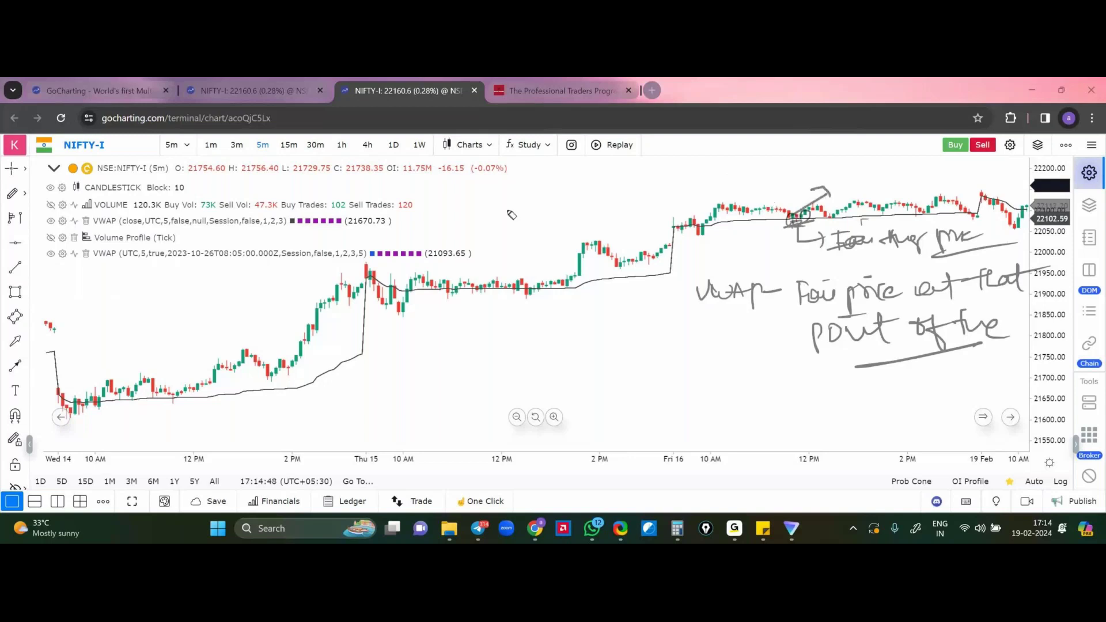
Write 'paying a premium' above the candles, double-underlined, and underline candles near the Fri 16 open
mouse_move(499, 210)
left_mouse_down()
mouse_move(508, 225)
mouse_move(556, 209)
mouse_move(586, 214)
left_mouse_up()
mouse_move(543, 192)
left_mouse_down()
mouse_move(651, 199)
mouse_move(700, 185)
left_mouse_up()
left_click_drag(588, 238, 669, 211)
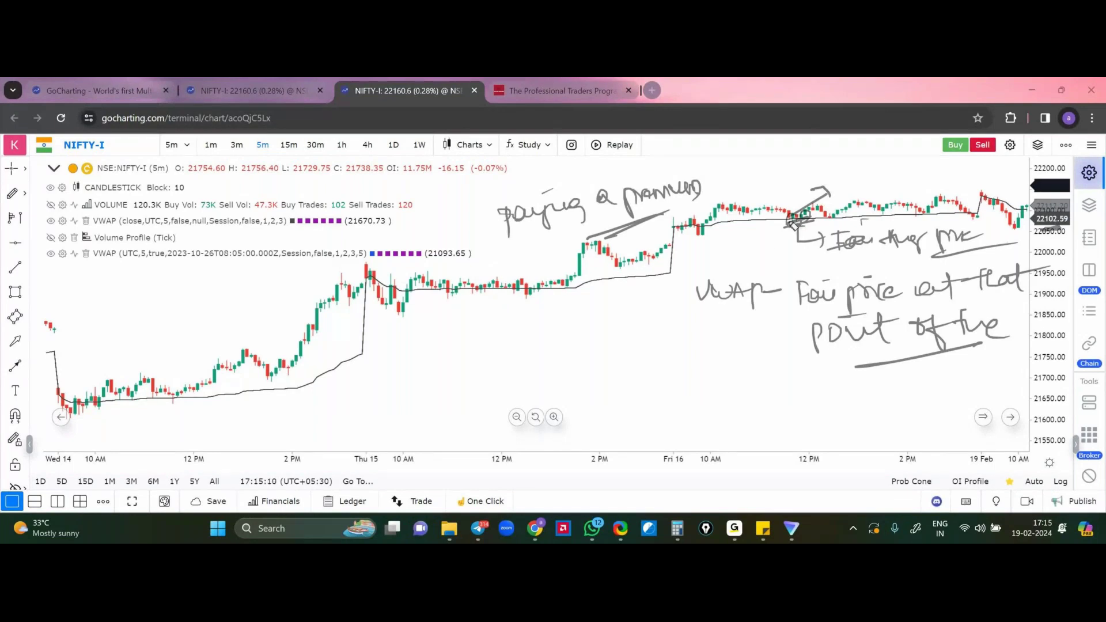
left_click_drag(699, 235, 730, 237)
Write 'Selling cheap' in the empty area below and underline it
left_click_drag(598, 326, 665, 340)
mouse_move(671, 327)
left_mouse_down()
mouse_move(726, 329)
mouse_move(751, 345)
left_mouse_up()
left_click_drag(705, 354, 674, 364)
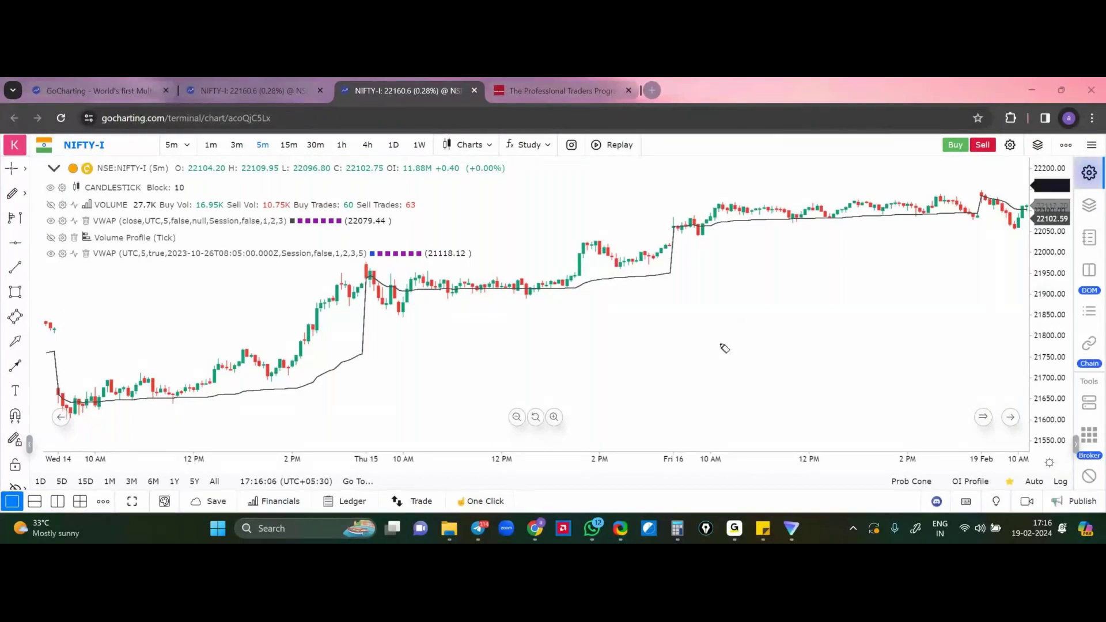
Handwrite two numbered points, the second reading '2. B/S positions' with an arrow
left_click(744, 304)
mouse_move(728, 290)
left_mouse_down()
mouse_move(731, 309)
mouse_move(812, 308)
mouse_move(853, 322)
mouse_move(977, 282)
left_mouse_up()
left_click(916, 274)
left_click(768, 365)
mouse_move(741, 348)
left_mouse_down()
mouse_move(762, 368)
mouse_move(812, 361)
mouse_move(826, 343)
mouse_move(890, 362)
left_mouse_up()
left_click_drag(895, 336, 897, 362)
mouse_move(917, 335)
left_mouse_down()
mouse_move(903, 357)
mouse_move(922, 365)
mouse_move(956, 317)
left_mouse_up()
left_click_drag(936, 327, 964, 329)
left_click_drag(868, 328, 949, 320)
left_click_drag(994, 280, 991, 305)
Add an '(LL)' bracket and write 'Long → Fresh long' with a second arrow below
mouse_move(1006, 286)
left_mouse_down()
mouse_move(1015, 305)
mouse_move(1035, 305)
left_mouse_up()
left_click(1042, 290)
left_click(1041, 302)
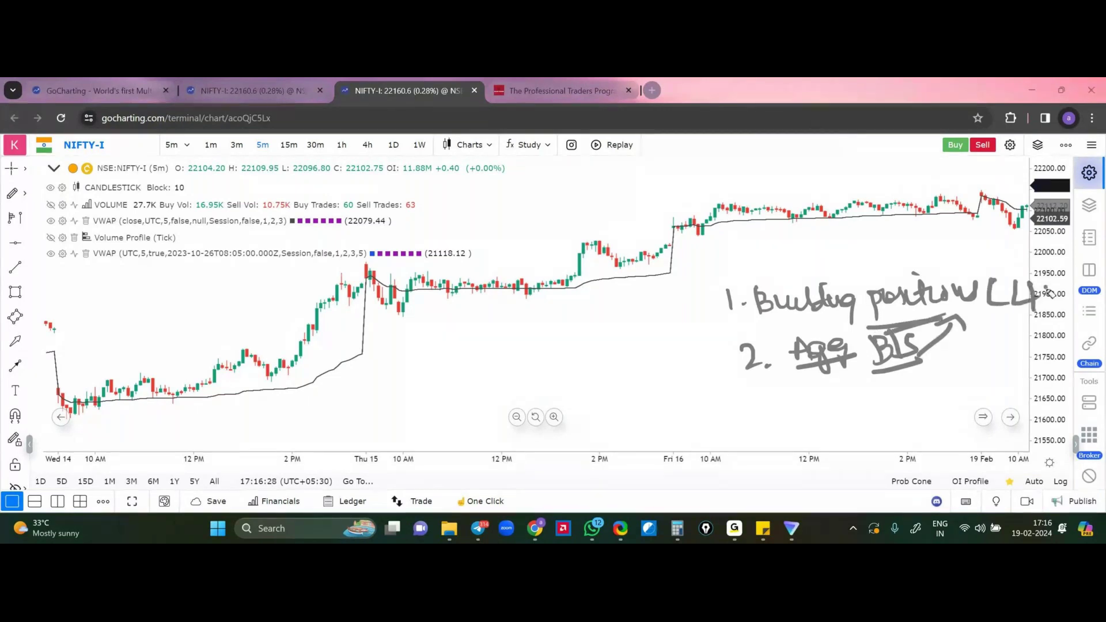
left_click_drag(1039, 269, 987, 327)
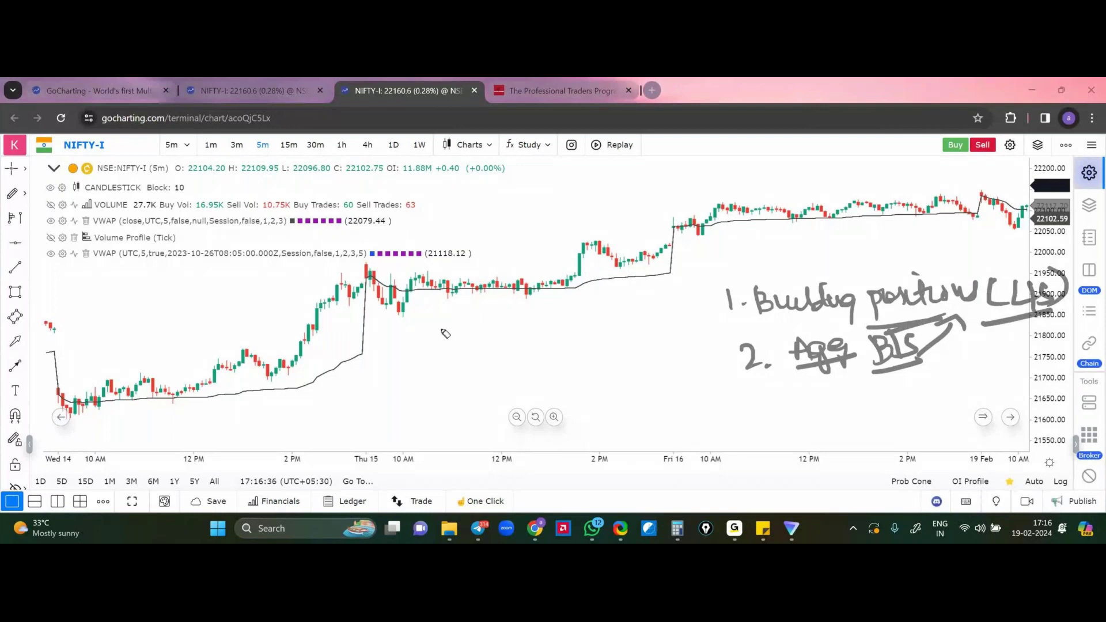
left_click_drag(465, 326, 509, 349)
mouse_move(522, 344)
left_mouse_down()
mouse_move(576, 331)
mouse_move(611, 352)
mouse_move(615, 337)
mouse_move(623, 352)
left_mouse_up()
left_click_drag(630, 331, 631, 353)
left_click_drag(648, 339, 661, 373)
left_click_drag(522, 379, 558, 379)
mouse_move(547, 368)
left_mouse_down()
mouse_move(556, 386)
mouse_move(602, 390)
left_mouse_up()
Write 'Short cov' after the second arrow and underline it
left_click_drag(606, 380, 622, 389)
left_click_drag(625, 368, 632, 390)
left_click_drag(616, 377, 636, 374)
left_click_drag(648, 374, 644, 390)
left_click_drag(654, 380, 659, 389)
left_click_drag(662, 369, 673, 385)
left_click_drag(610, 404, 678, 395)
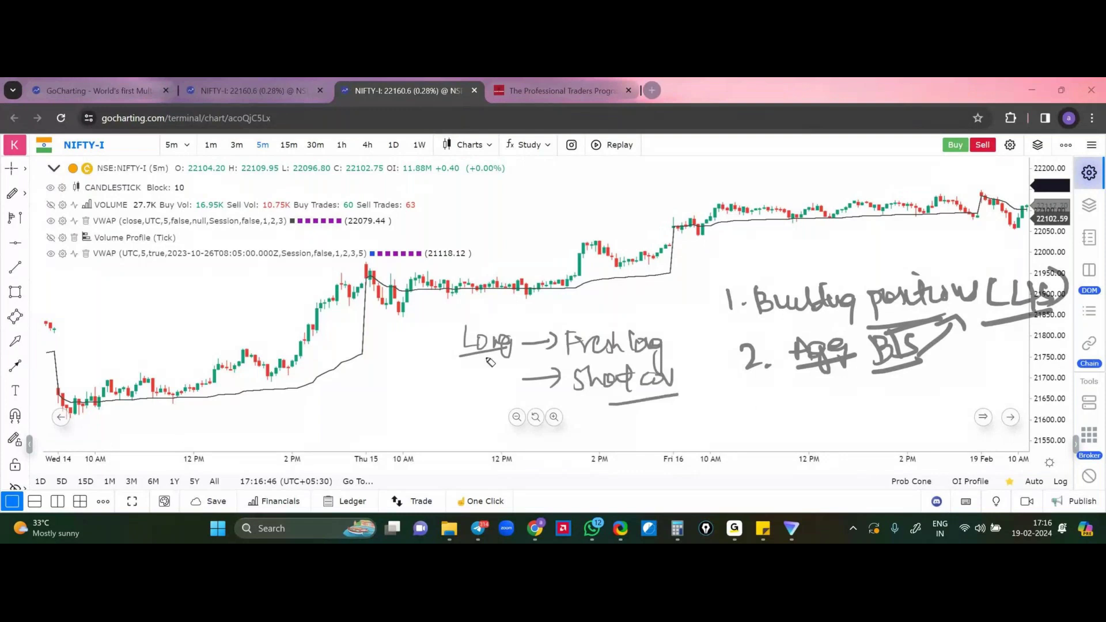
Write the Short items (1. F short, 2.), number the outcomes and bracket each long/short pair
mouse_move(760, 383)
left_mouse_down()
mouse_move(750, 397)
mouse_move(810, 394)
left_mouse_up()
mouse_move(808, 392)
left_mouse_down()
mouse_move(849, 418)
mouse_move(887, 417)
mouse_move(914, 399)
left_mouse_up()
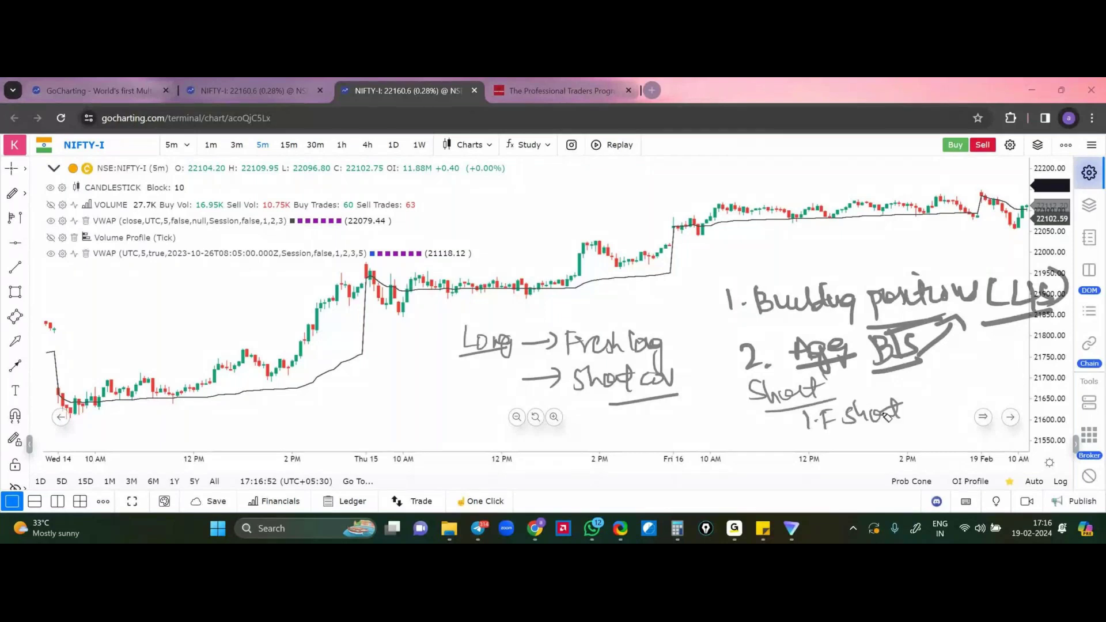
mouse_move(798, 436)
left_mouse_down()
mouse_move(833, 449)
mouse_move(994, 425)
left_mouse_up()
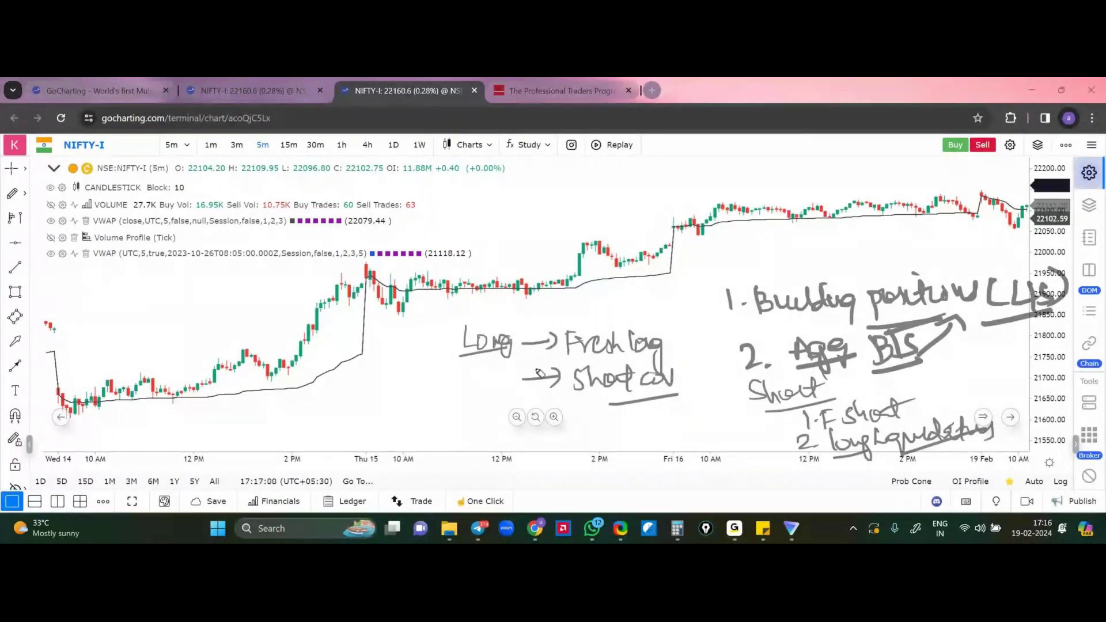
left_click_drag(666, 356, 717, 337)
mouse_move(677, 381)
left_mouse_down()
mouse_move(747, 358)
mouse_move(748, 392)
left_mouse_up()
left_click_drag(701, 339, 700, 360)
left_click_drag(917, 403, 926, 426)
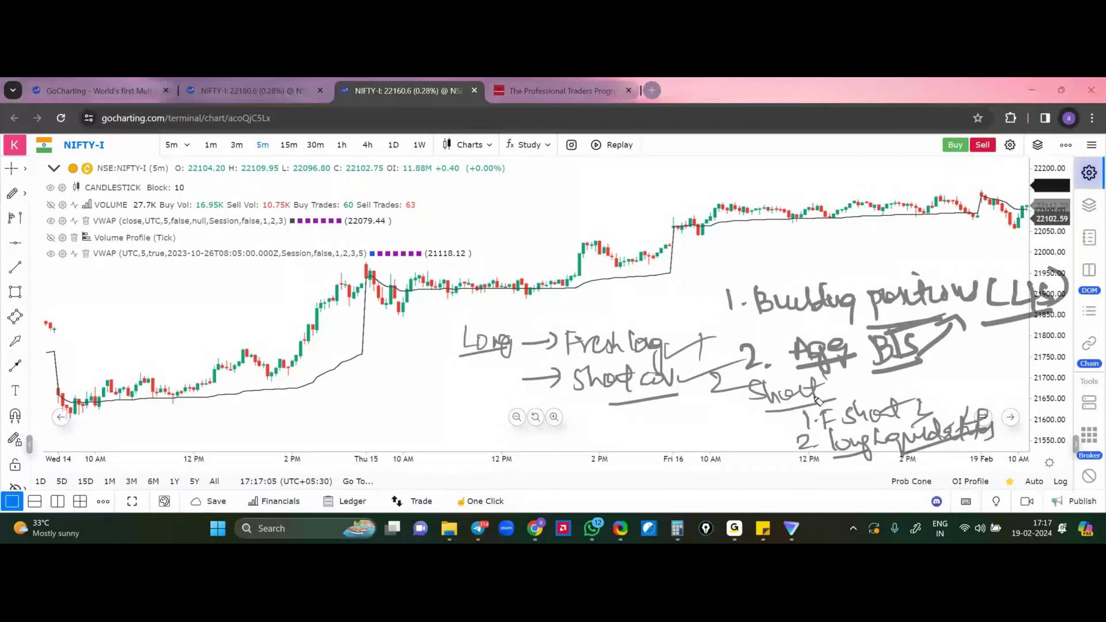
left_click_drag(671, 332, 659, 391)
left_click_drag(964, 375, 973, 439)
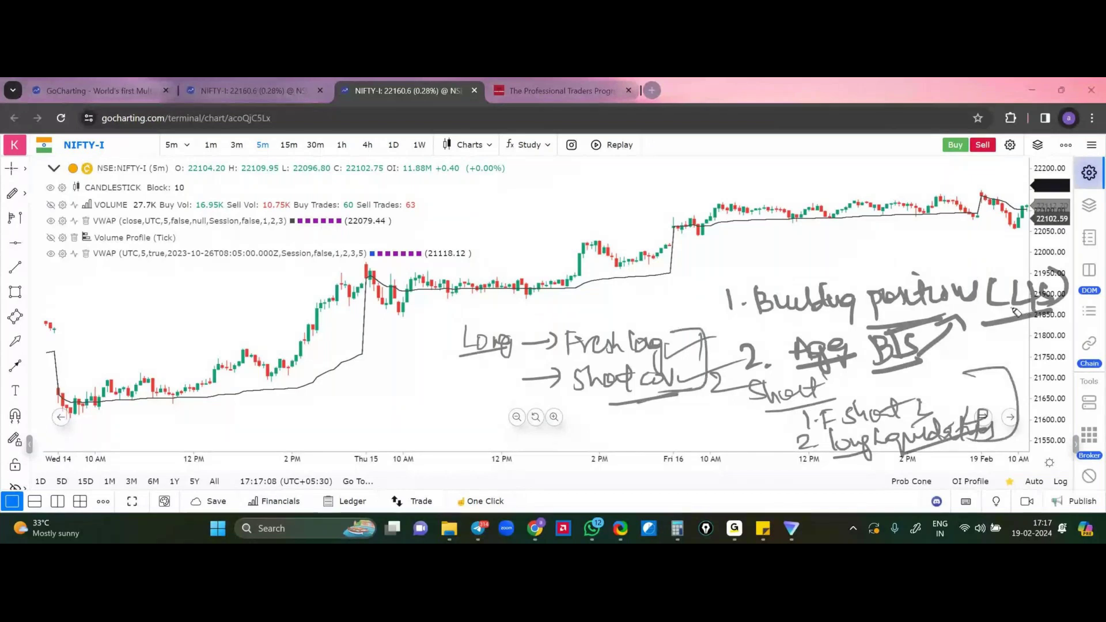
Underline 'Building' and bracket items 1 and 2 together
left_click_drag(880, 365, 950, 334)
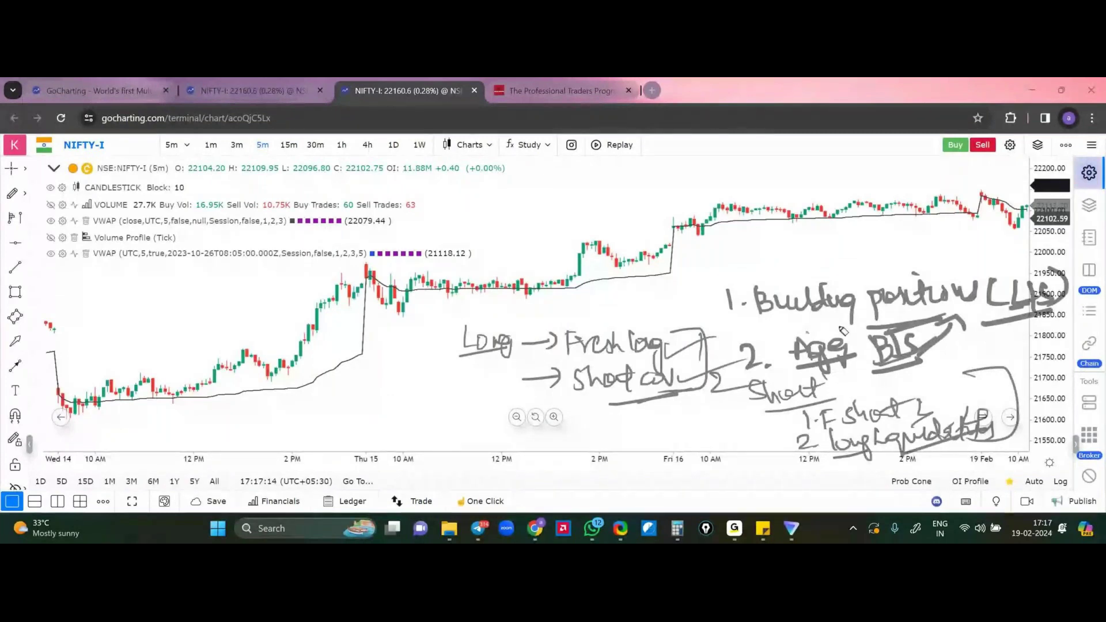
left_click_drag(814, 327, 867, 325)
left_click_drag(753, 290, 782, 360)
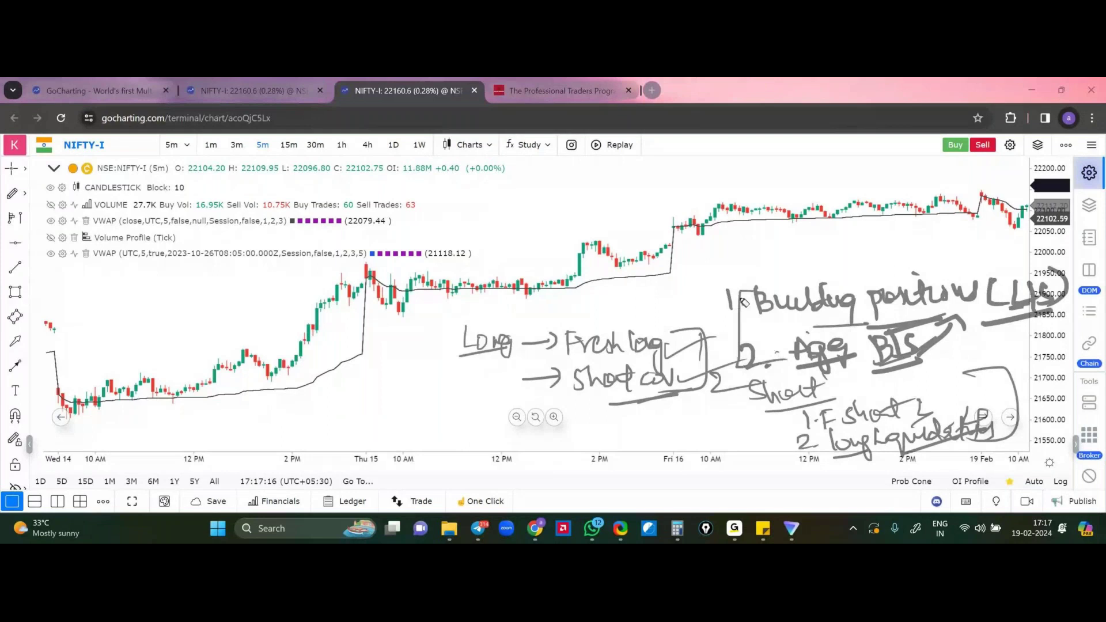
left_click_drag(752, 290, 774, 360)
Circle the Thu 15 sideways candles, mark the range and breakout, then clear all ink
left_click_drag(548, 285, 489, 283)
left_click_drag(438, 317, 557, 302)
left_click_drag(558, 294, 604, 257)
left_click_drag(590, 257, 614, 268)
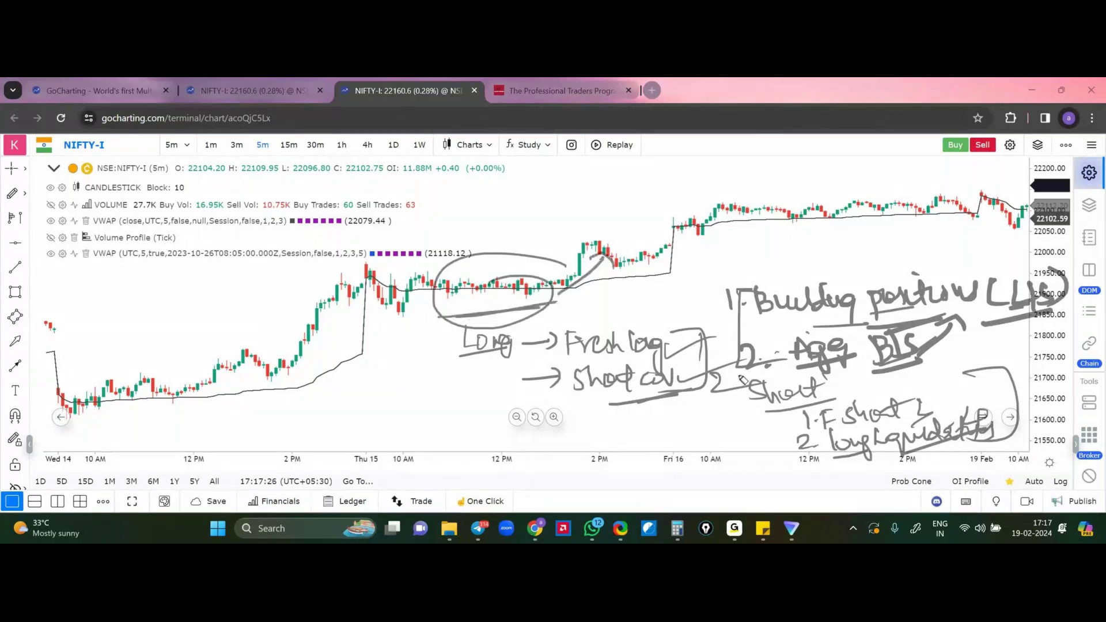
left_click_drag(740, 369, 779, 361)
mouse_move(511, 295)
left_mouse_down()
mouse_move(439, 299)
mouse_move(486, 306)
left_mouse_up()
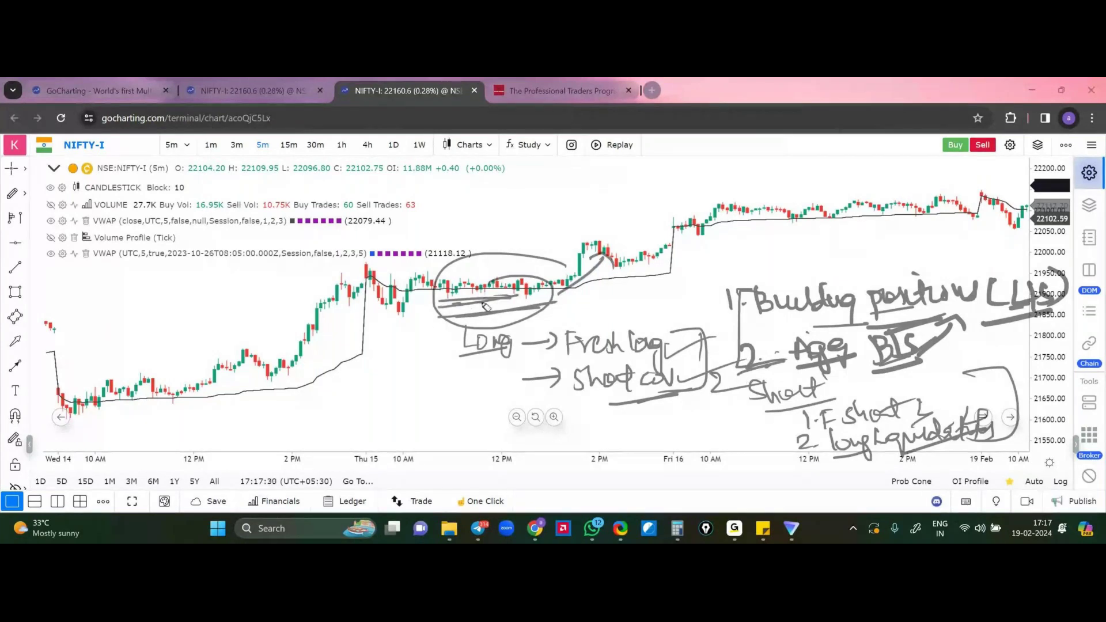
mouse_move(538, 291)
left_mouse_down()
mouse_move(517, 284)
mouse_move(544, 301)
left_mouse_up()
left_click(518, 212)
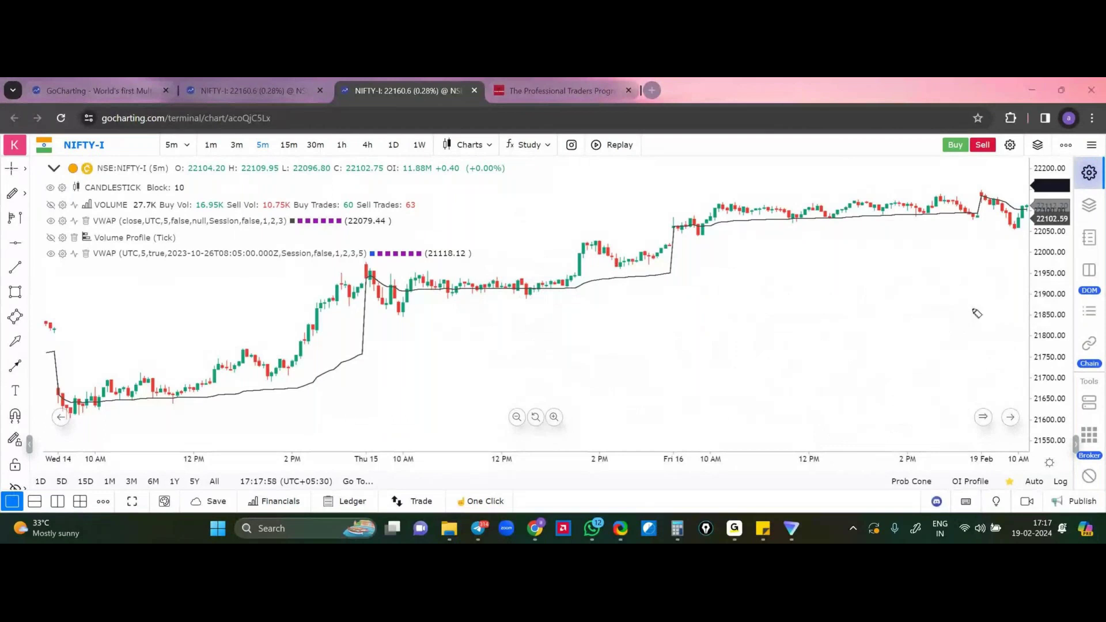
Handwrite the first checklist point '1. Type of open' on the chart
left_click_drag(733, 271, 734, 289)
left_click(742, 283)
left_click_drag(759, 269, 760, 285)
left_click_drag(750, 269, 766, 267)
mouse_move(770, 271)
left_mouse_down()
mouse_move(785, 295)
mouse_move(802, 278)
left_mouse_up()
left_click_drag(805, 280, 821, 283)
left_click_drag(842, 273, 846, 279)
left_click_drag(871, 268, 857, 297)
left_click_drag(850, 280, 891, 276)
left_click_drag(902, 268, 899, 293)
left_click_drag(902, 271, 907, 279)
left_click_drag(913, 276, 936, 280)
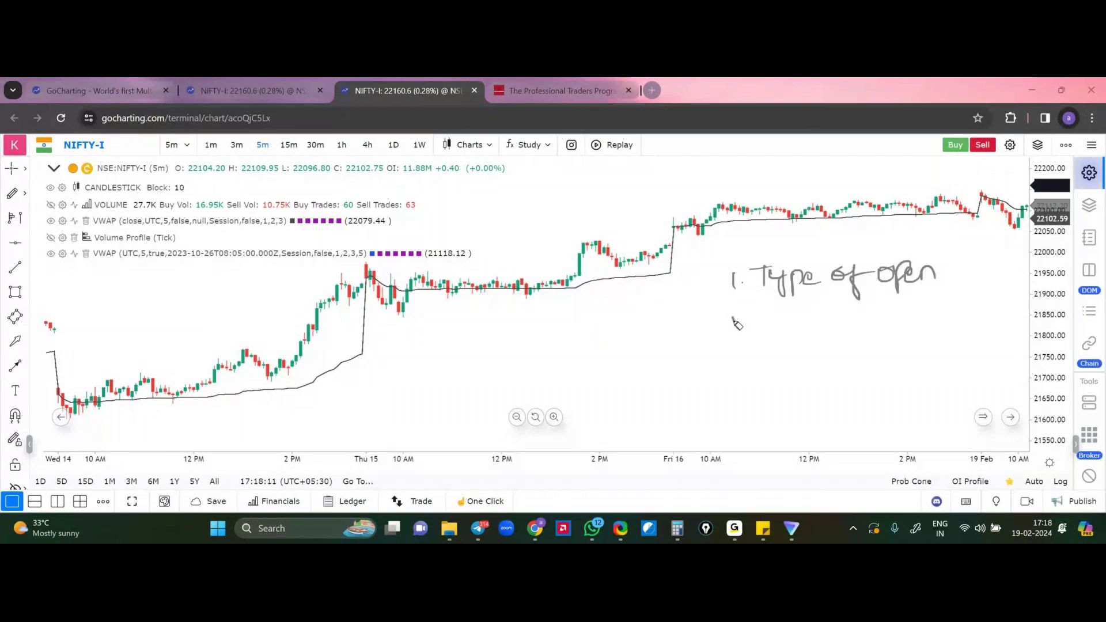
Write the second point '2. OF Activity at VWAP' beneath it
left_click_drag(732, 318, 756, 332)
mouse_move(761, 330)
left_mouse_down()
mouse_move(803, 315)
mouse_move(801, 332)
left_mouse_up()
left_click_drag(801, 315, 851, 327)
left_click_drag(853, 317, 869, 328)
mouse_move(870, 311)
left_mouse_down()
mouse_move(883, 322)
mouse_move(911, 316)
mouse_move(926, 340)
mouse_move(1005, 296)
left_mouse_up()
mouse_move(796, 340)
left_mouse_down()
mouse_move(860, 362)
mouse_move(859, 353)
left_mouse_up()
Write '3. Identify TI', underline and box the points, and underline the Thu 15 dip
mouse_move(735, 381)
left_mouse_down()
mouse_move(749, 387)
mouse_move(735, 398)
mouse_move(891, 398)
mouse_move(892, 386)
mouse_move(937, 398)
left_mouse_up()
left_click(765, 389)
left_click_drag(858, 426, 957, 395)
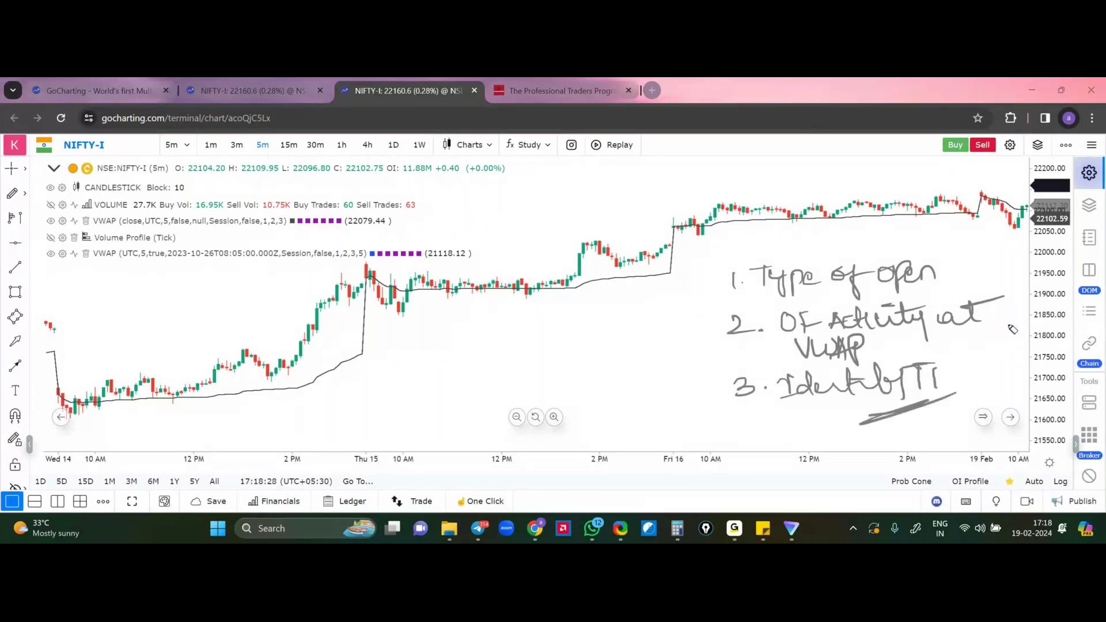
left_click_drag(821, 296, 887, 281)
left_click_drag(812, 360, 876, 346)
mouse_move(782, 324)
left_mouse_down()
mouse_move(979, 287)
mouse_move(974, 333)
mouse_move(884, 356)
left_mouse_up()
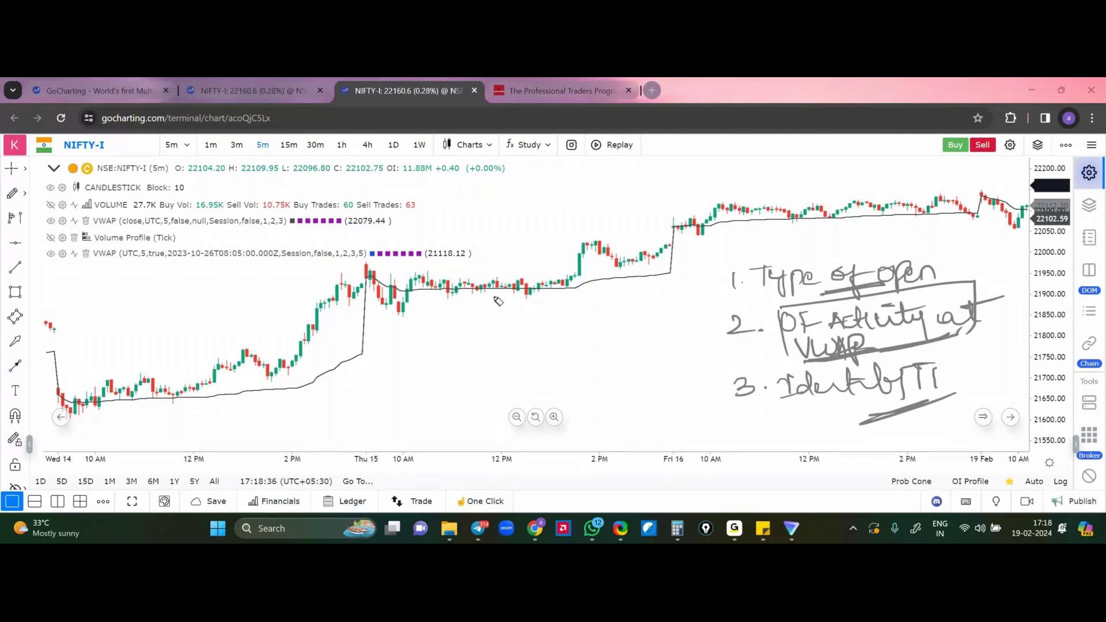
left_click_drag(371, 329, 429, 323)
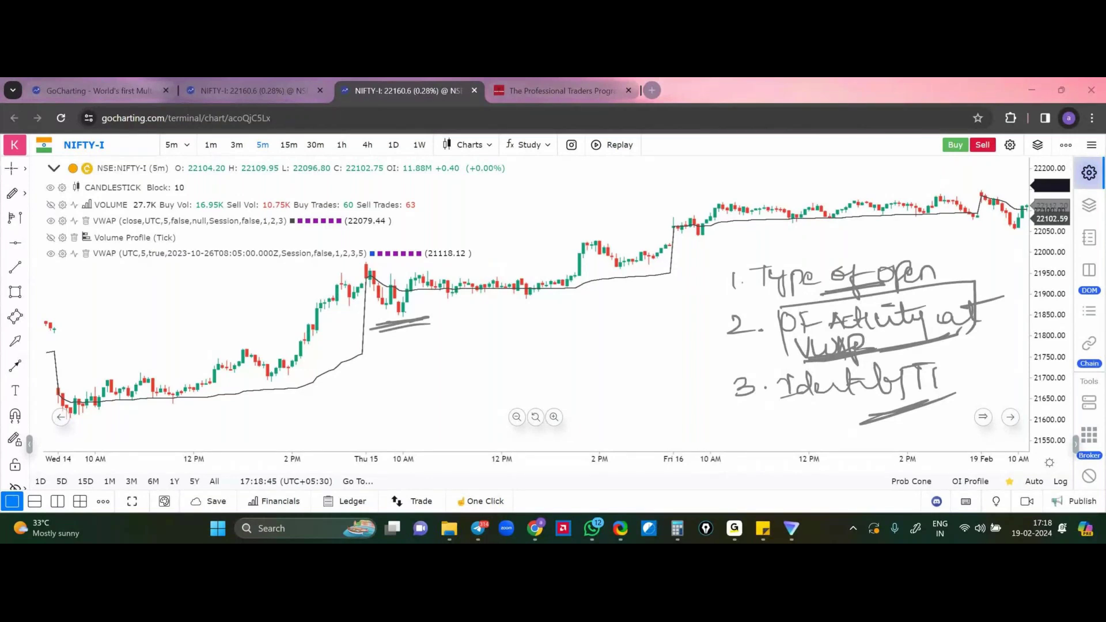
Wipe the handwritten notes, zoom the chart, and pan back to Wed 14 Feb candles
key("Escape")
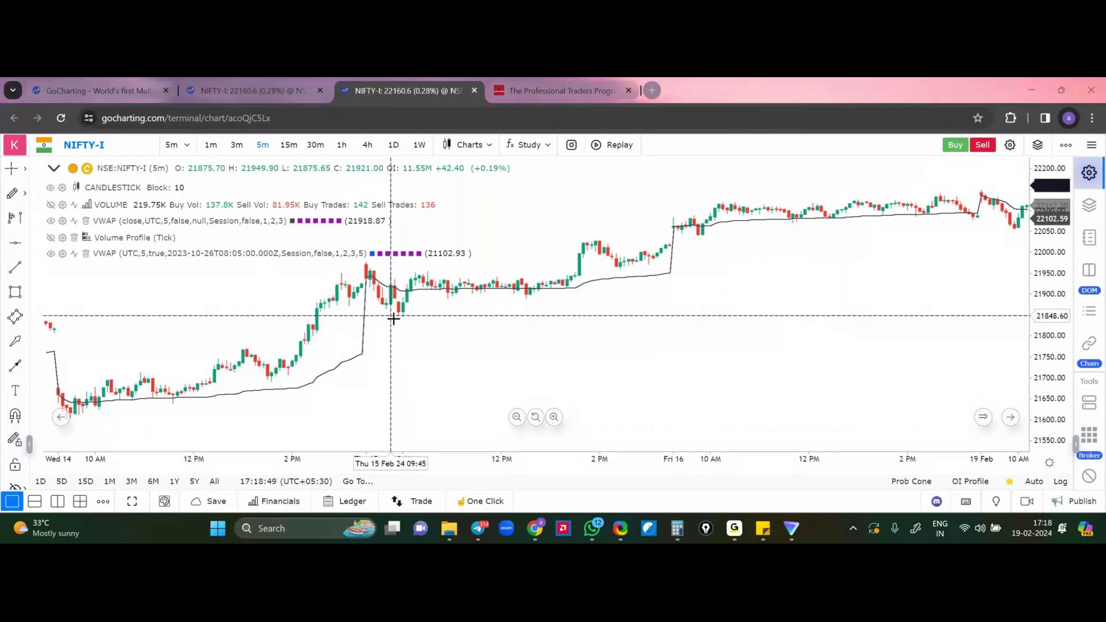
scroll(337, 331, "up", 2)
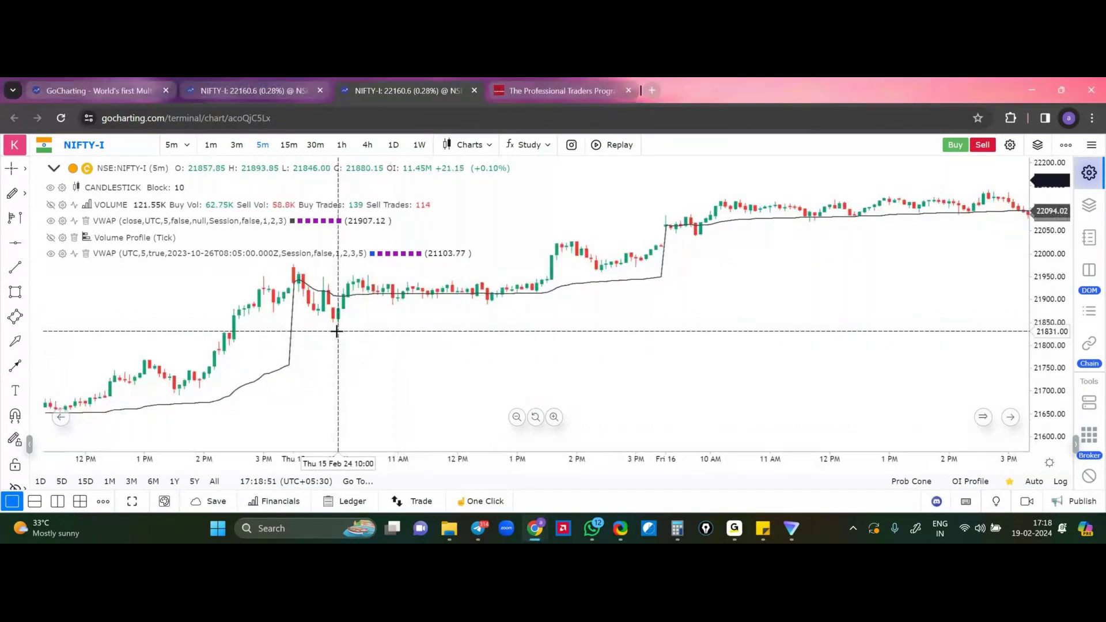
left_click_drag(322, 330, 663, 351)
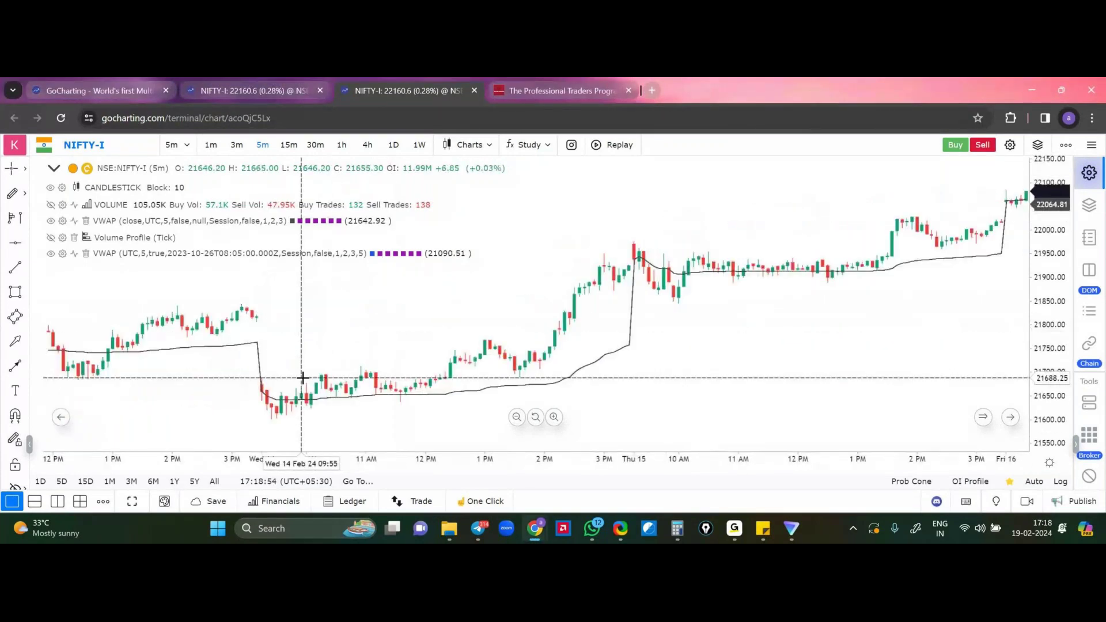
Open the saved OF Surge NF layout in a new tab showing the NIFTY-I imbalance footprint
left_click(210, 501)
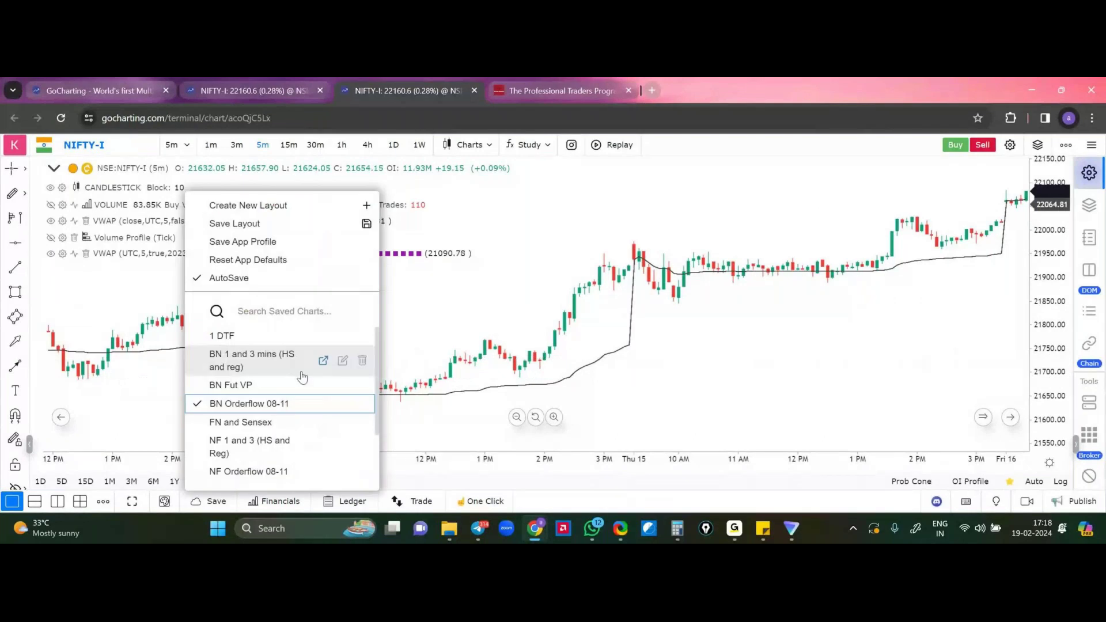
scroll(336, 403, "down", 2)
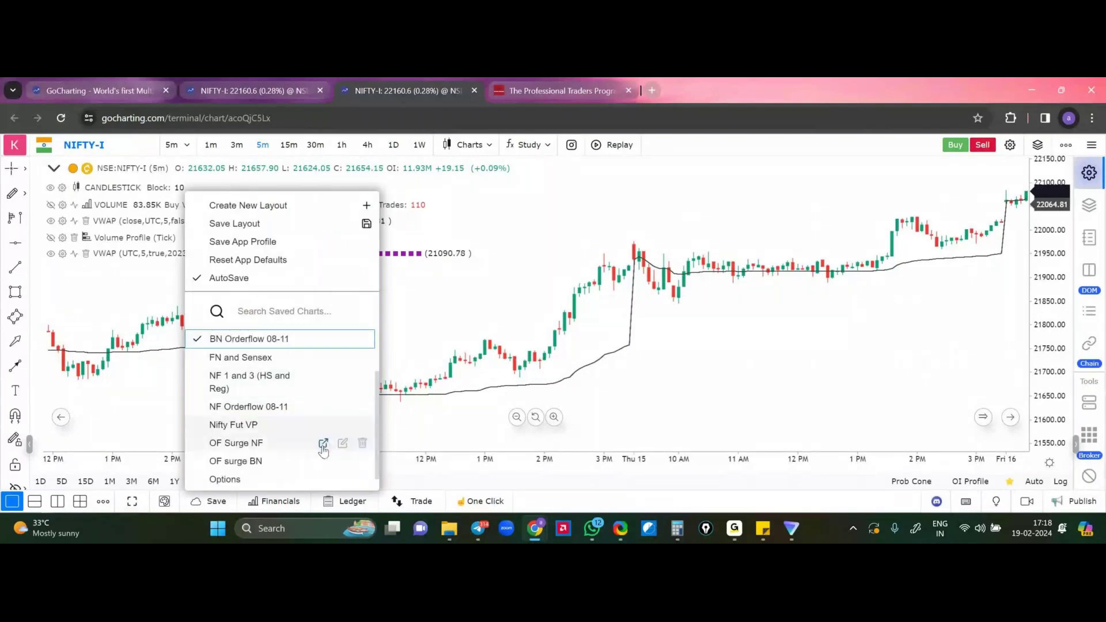
scroll(323, 426, "up", 2)
left_click(324, 471)
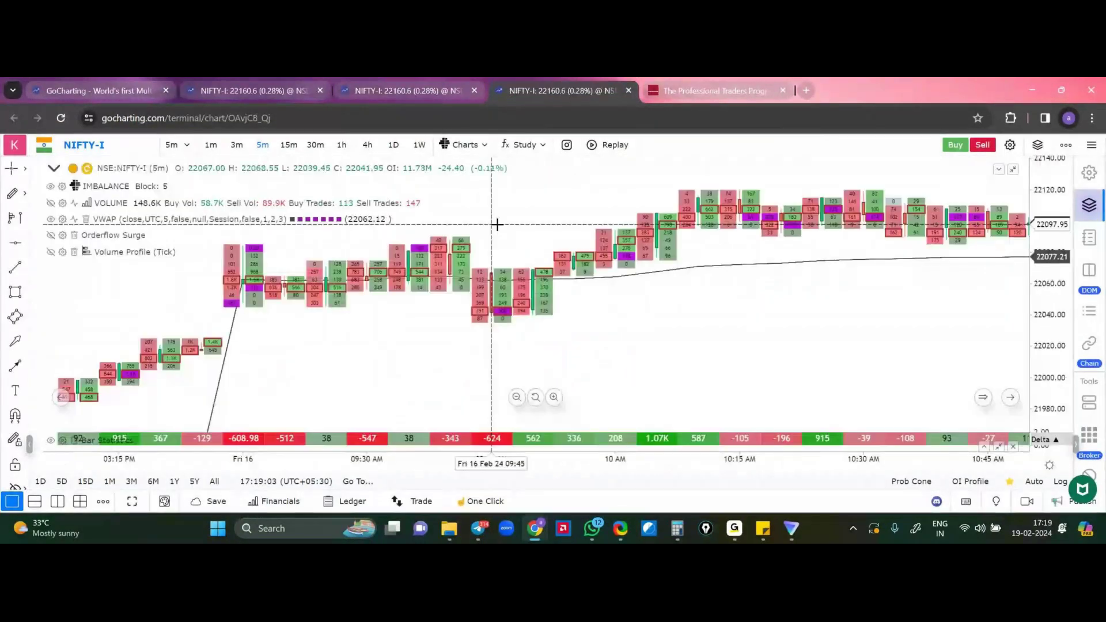
left_click_drag(498, 224, 623, 382)
scroll(488, 357, "down", 2)
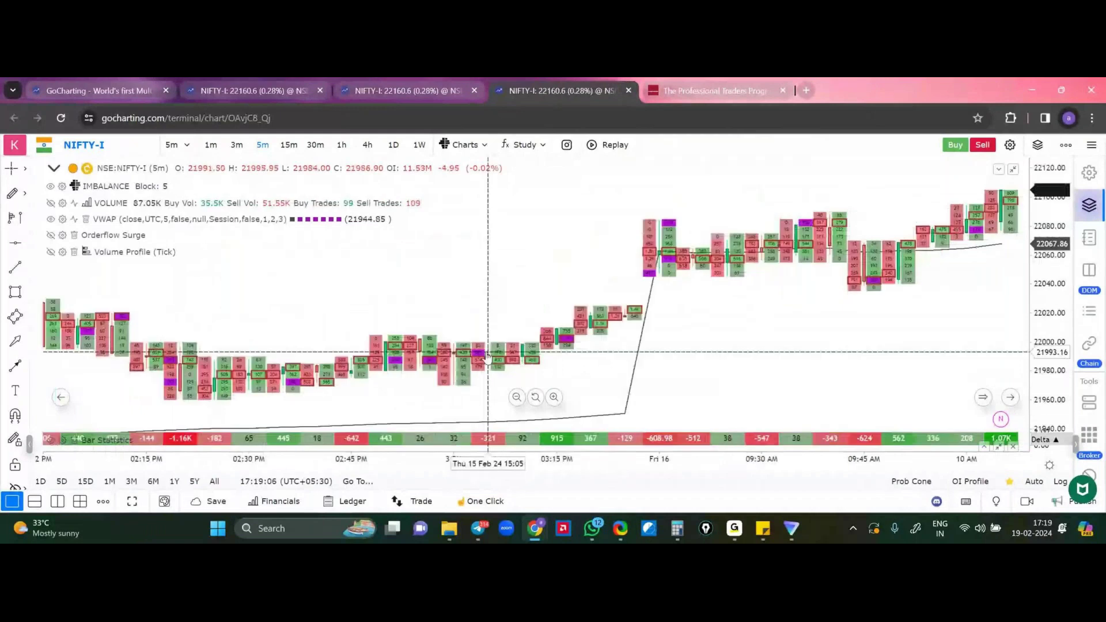
scroll(488, 357, "down", 2)
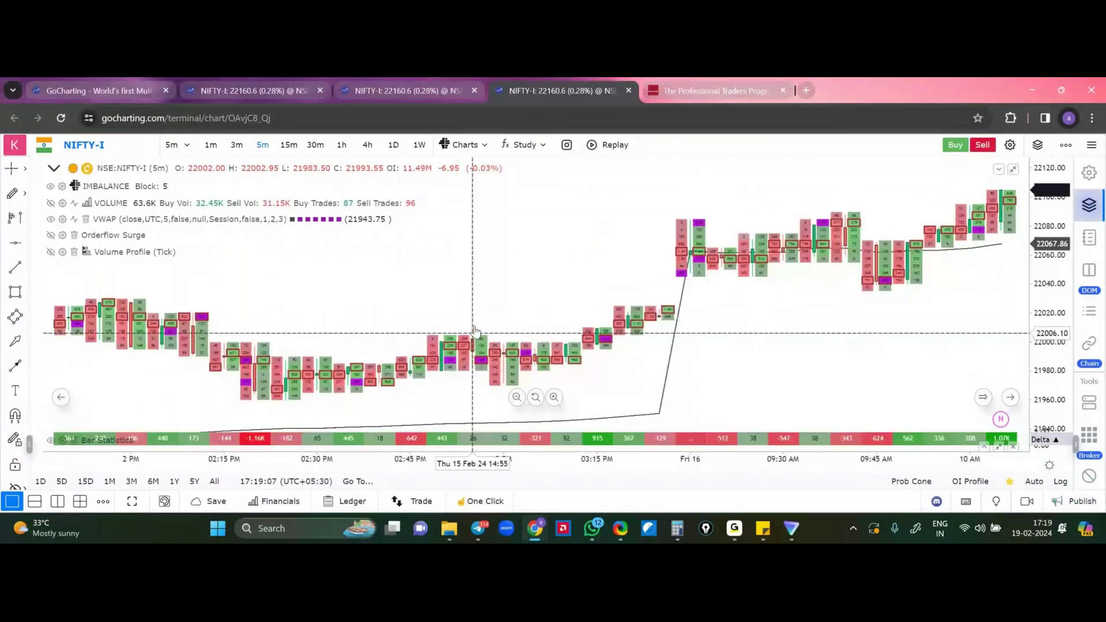
Pan the footprint chart back to the Wed 14 opening bars and stretch the price scale
left_click_drag(385, 328, 560, 410)
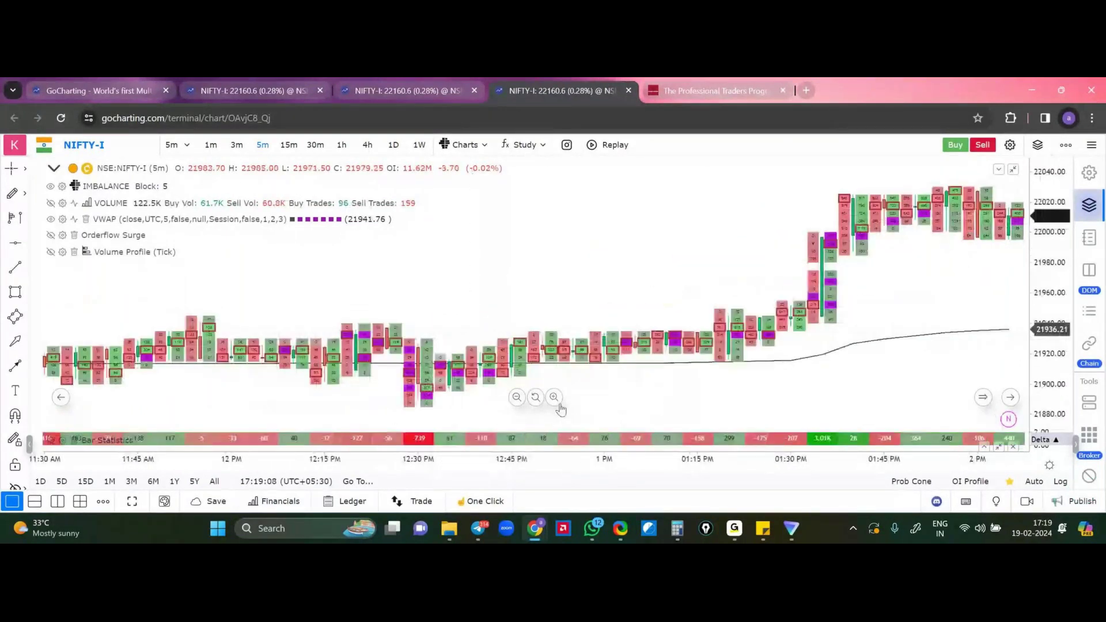
left_click_drag(560, 410, 967, 386)
left_click_drag(492, 390, 956, 348)
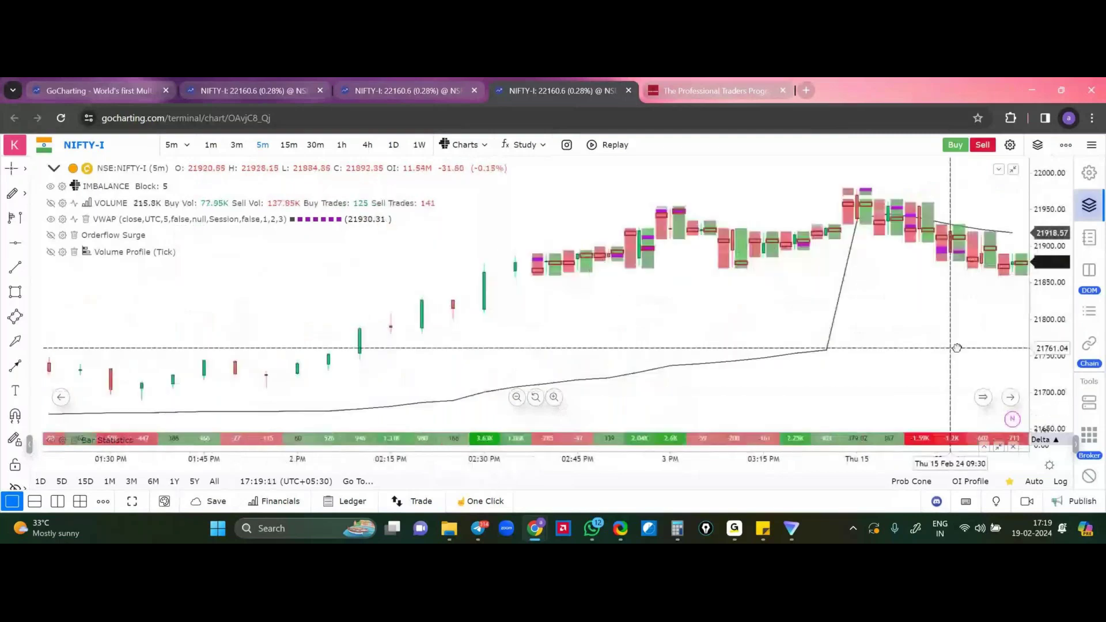
left_click_drag(500, 380, 980, 260)
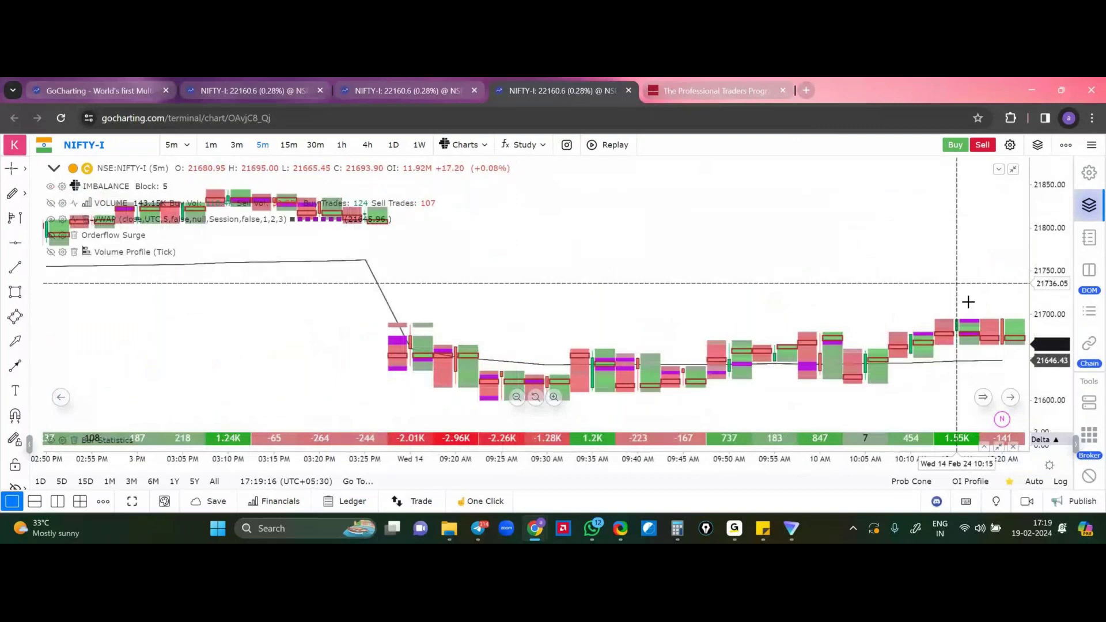
left_click_drag(1049, 360, 1049, 329)
scroll(566, 363, "down", 3)
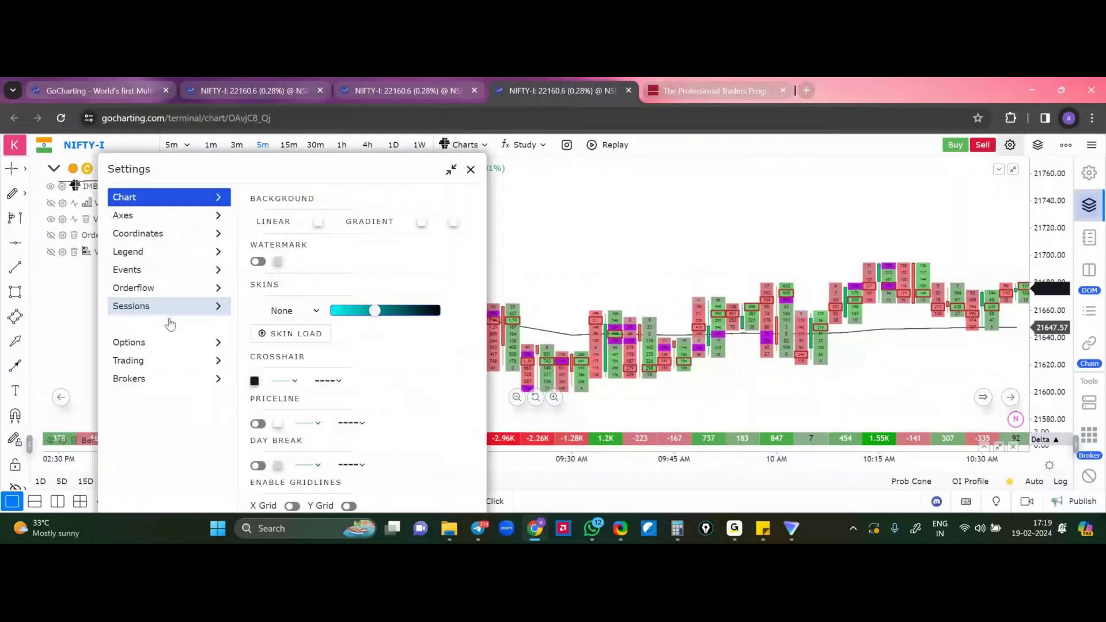
Open and close the orderflow settings, zoom to bars up to 10:45 AM, then switch charts
left_click(121, 296)
left_click(471, 170)
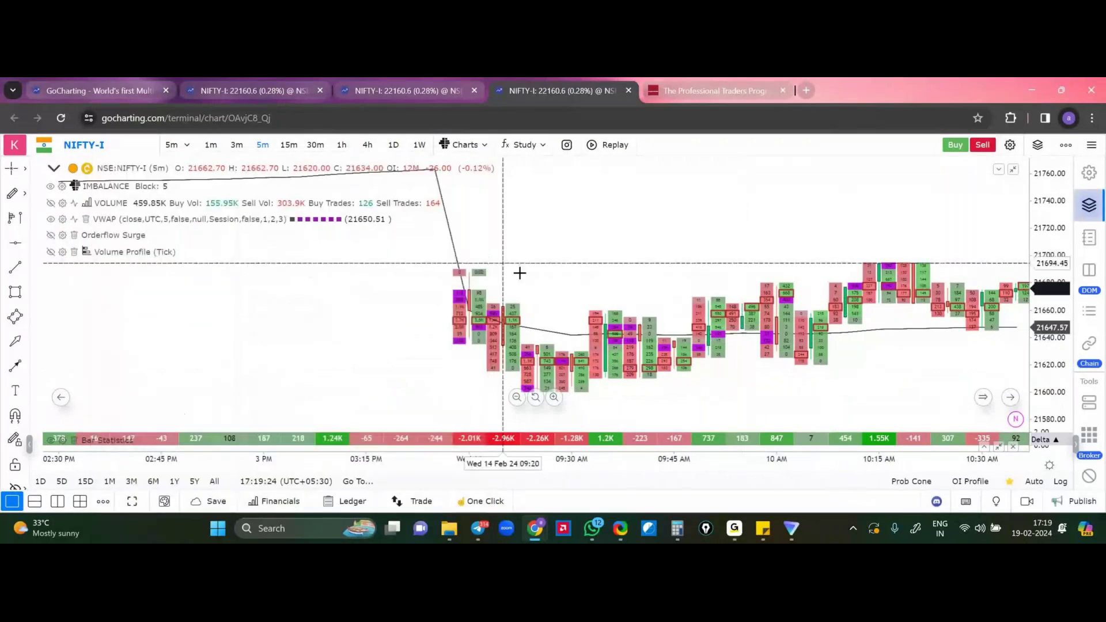
left_click_drag(520, 273, 476, 269)
scroll(475, 283, "up", 2)
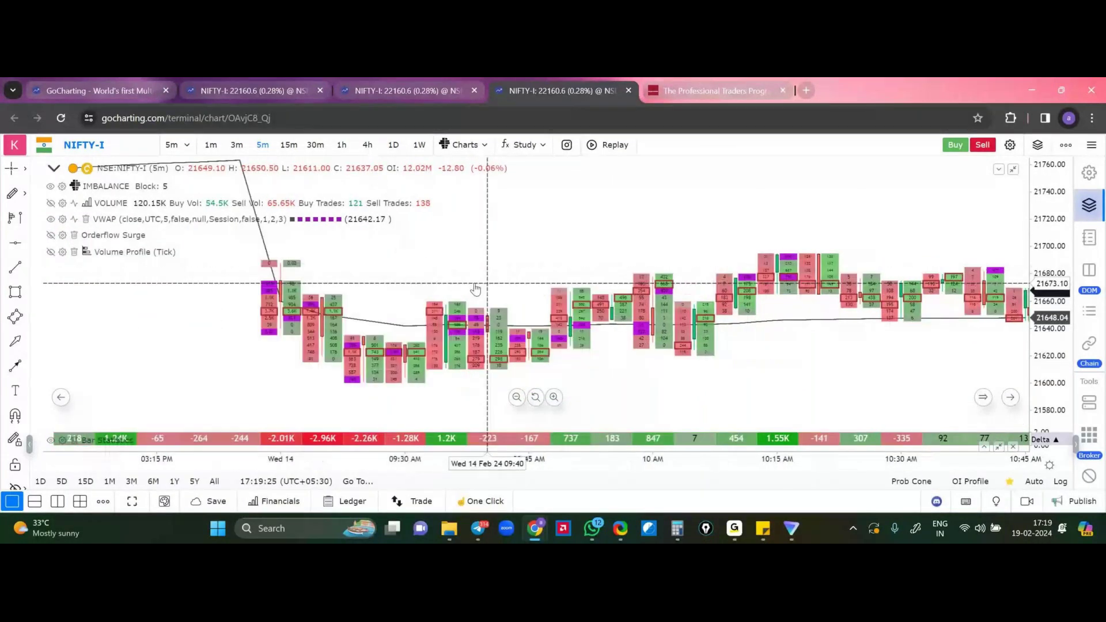
left_click(401, 88)
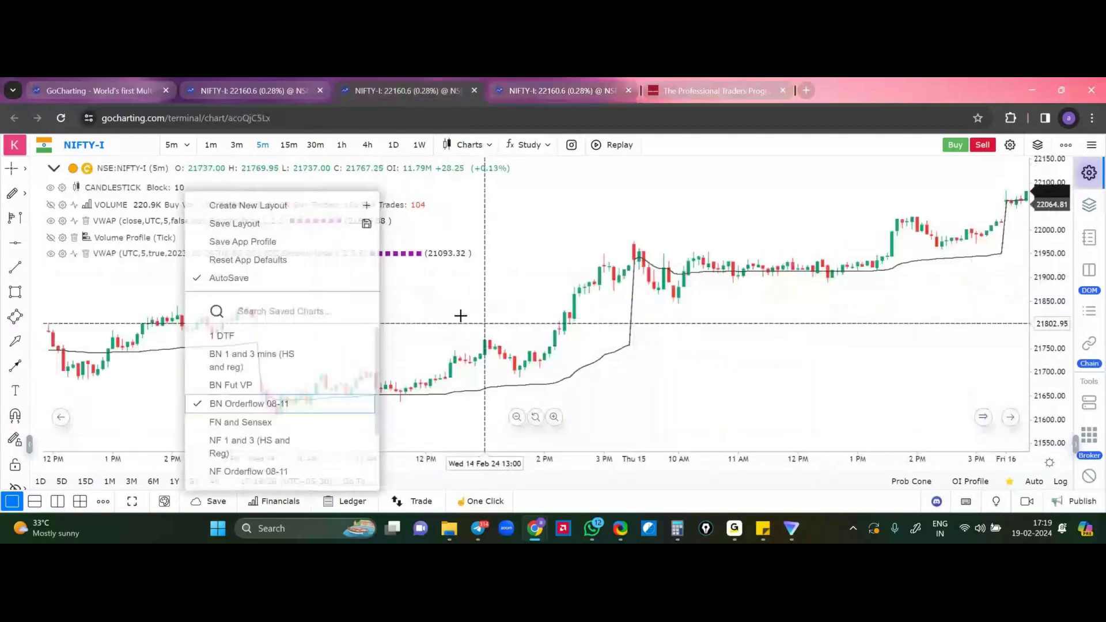
Dismiss the saved layouts list and return to the NIFTY-I imbalance footprint tab
left_click_drag(460, 315, 487, 310)
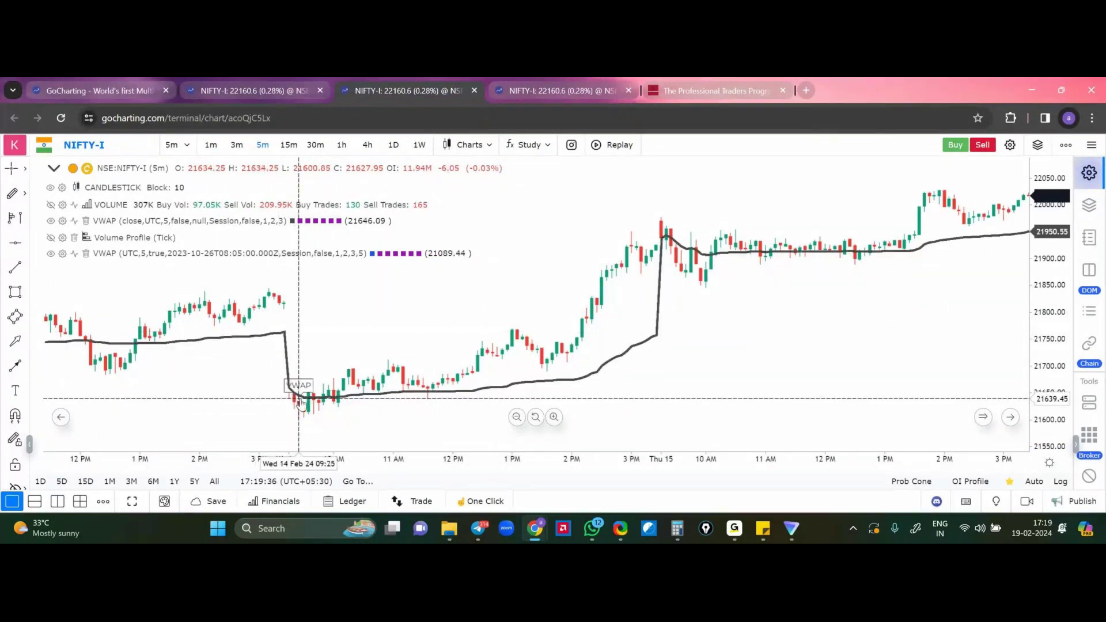
left_click(531, 96)
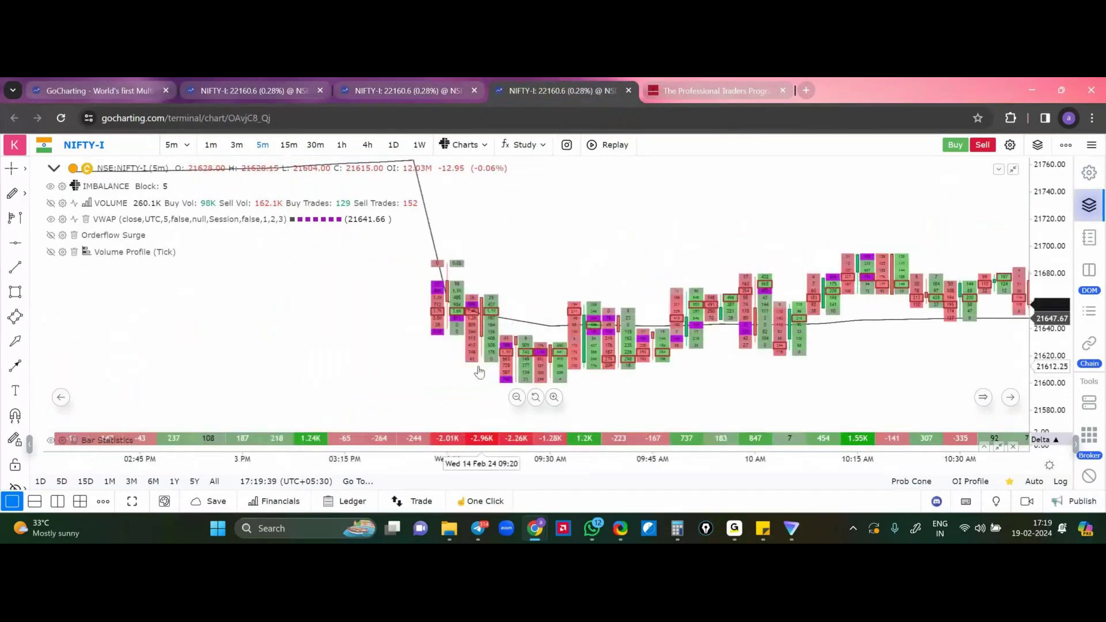
left_click_drag(479, 372, 401, 369)
scroll(505, 356, "up", 2)
scroll(505, 356, "down", 1)
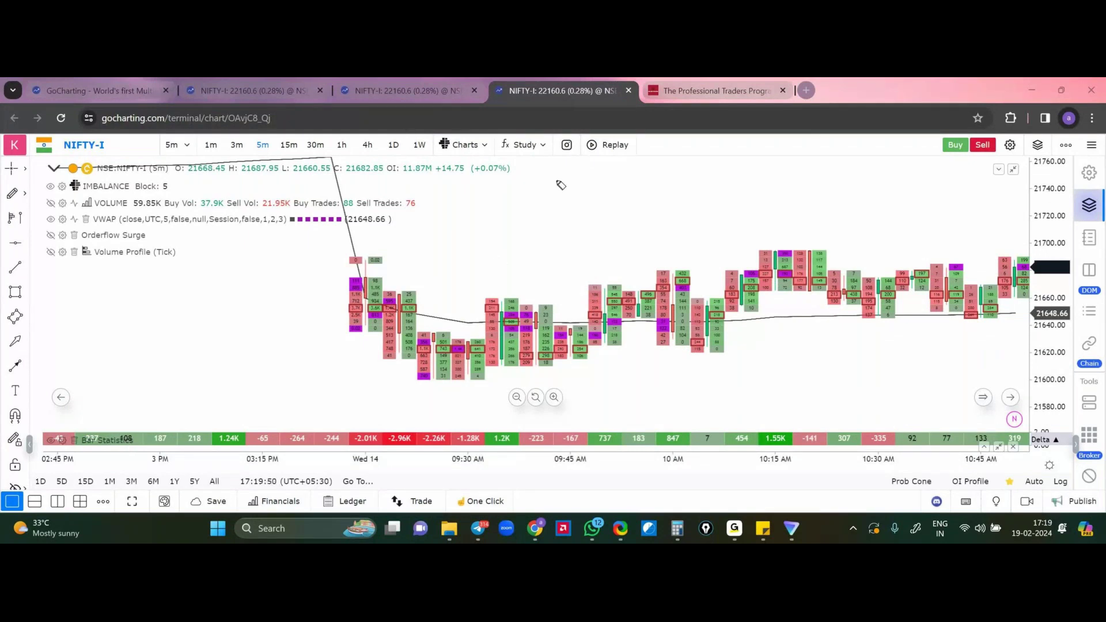
mouse_move(541, 233)
left_mouse_down()
mouse_move(575, 224)
mouse_move(598, 237)
left_mouse_up()
left_click_drag(573, 200, 582, 200)
left_click_drag(626, 214, 646, 217)
left_click_drag(554, 236, 648, 222)
left_click_drag(481, 360, 427, 354)
mouse_move(420, 317)
left_mouse_down()
mouse_move(480, 326)
mouse_move(425, 339)
mouse_move(485, 333)
left_mouse_up()
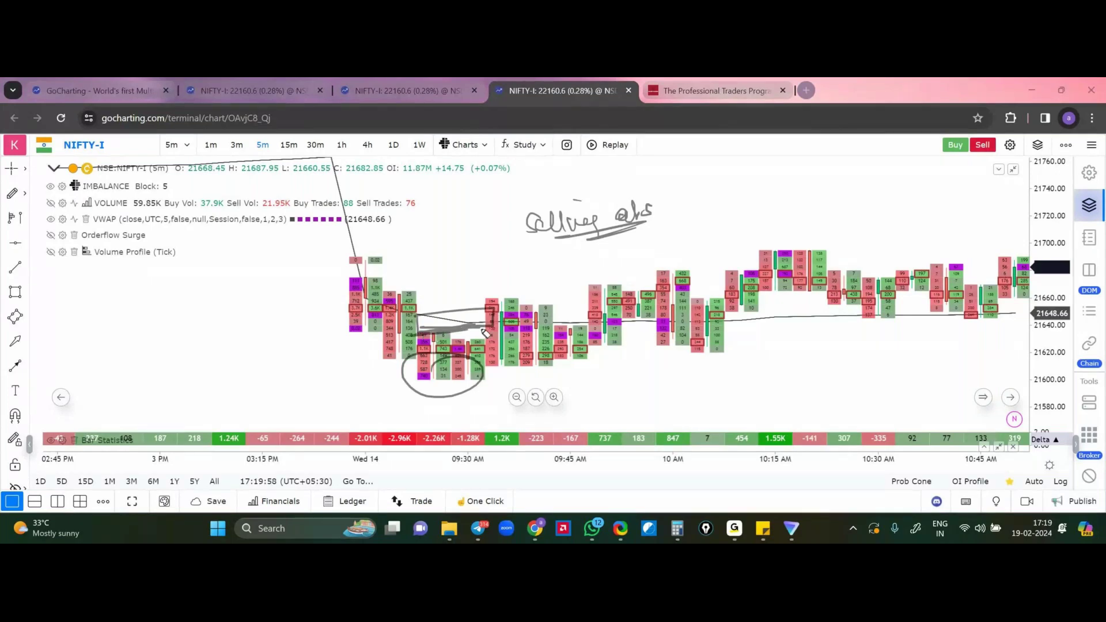
left_click_drag(487, 385, 432, 392)
left_click_drag(380, 284, 420, 267)
left_click_drag(684, 275, 729, 262)
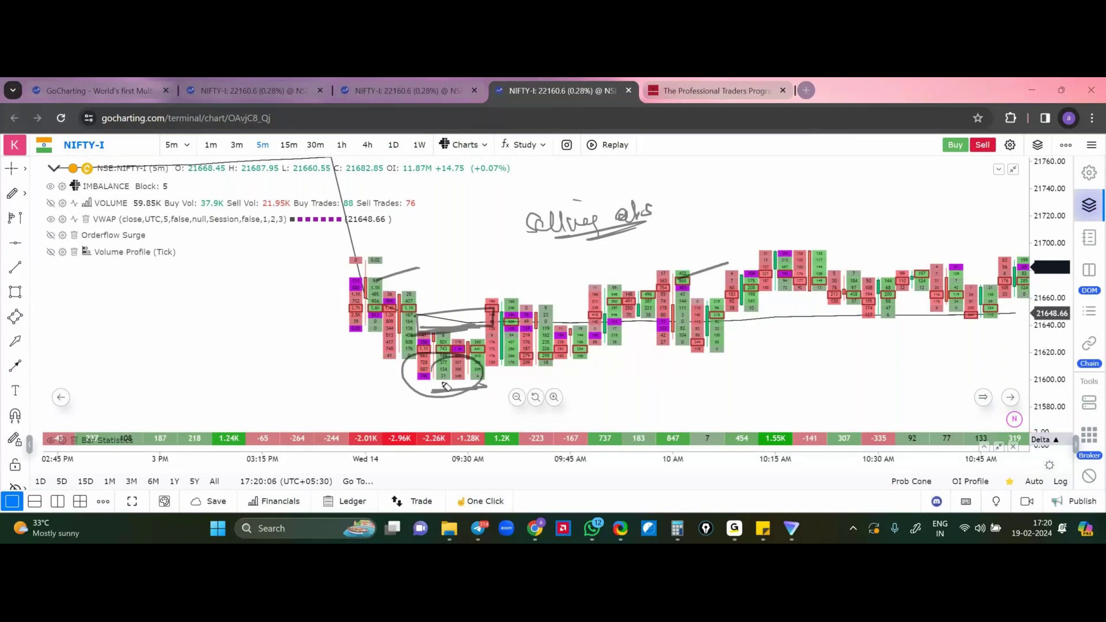
mouse_move(474, 376)
left_mouse_down()
mouse_move(419, 379)
mouse_move(479, 375)
left_mouse_up()
mouse_move(724, 369)
left_mouse_down()
mouse_move(725, 386)
mouse_move(836, 378)
left_mouse_up()
left_click_drag(842, 360, 846, 379)
left_click_drag(834, 368, 858, 366)
mouse_move(871, 369)
left_mouse_down()
mouse_move(882, 358)
mouse_move(902, 374)
mouse_move(959, 351)
left_mouse_up()
left_click(923, 343)
left_click_drag(787, 408, 908, 387)
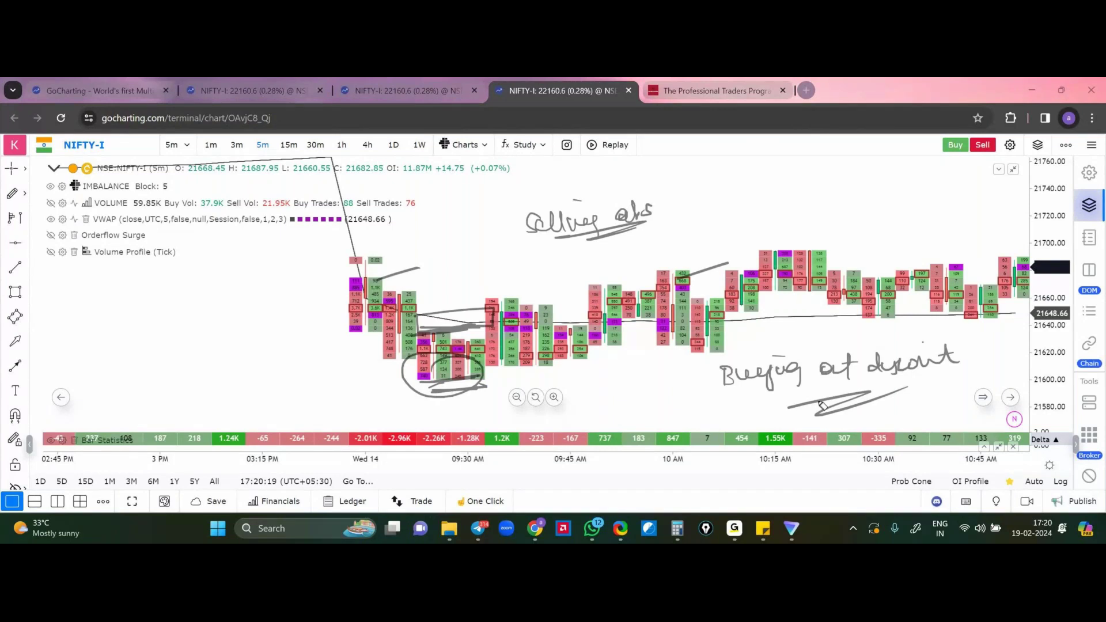
left_click_drag(426, 392, 481, 381)
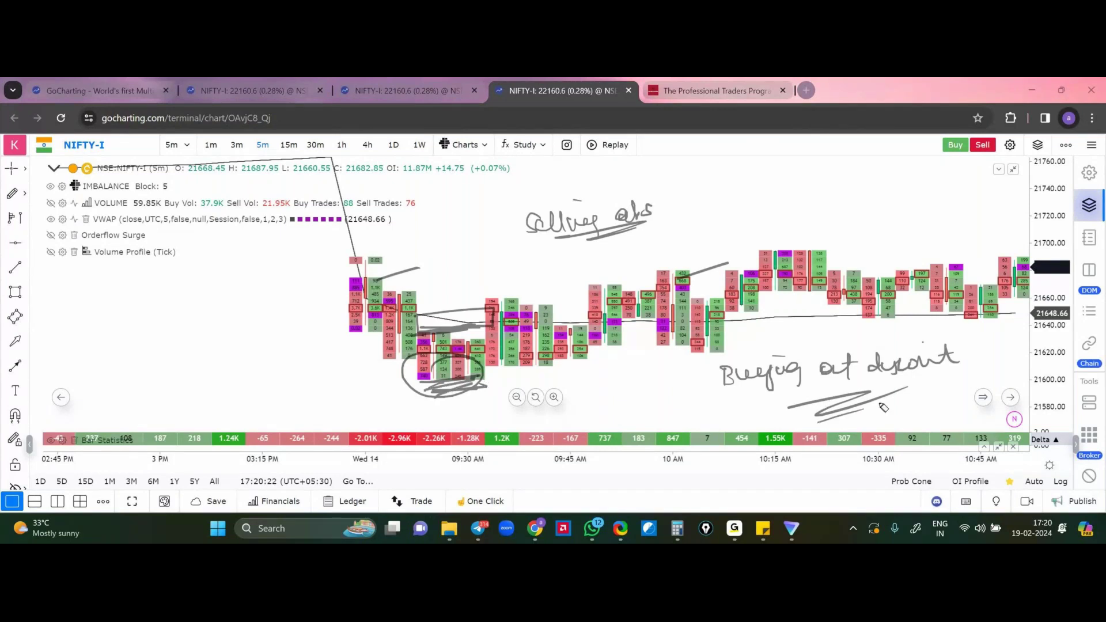
left_click_drag(881, 407, 782, 408)
left_click_drag(510, 373, 668, 330)
left_click_drag(859, 324, 922, 301)
left_click_drag(833, 341, 909, 320)
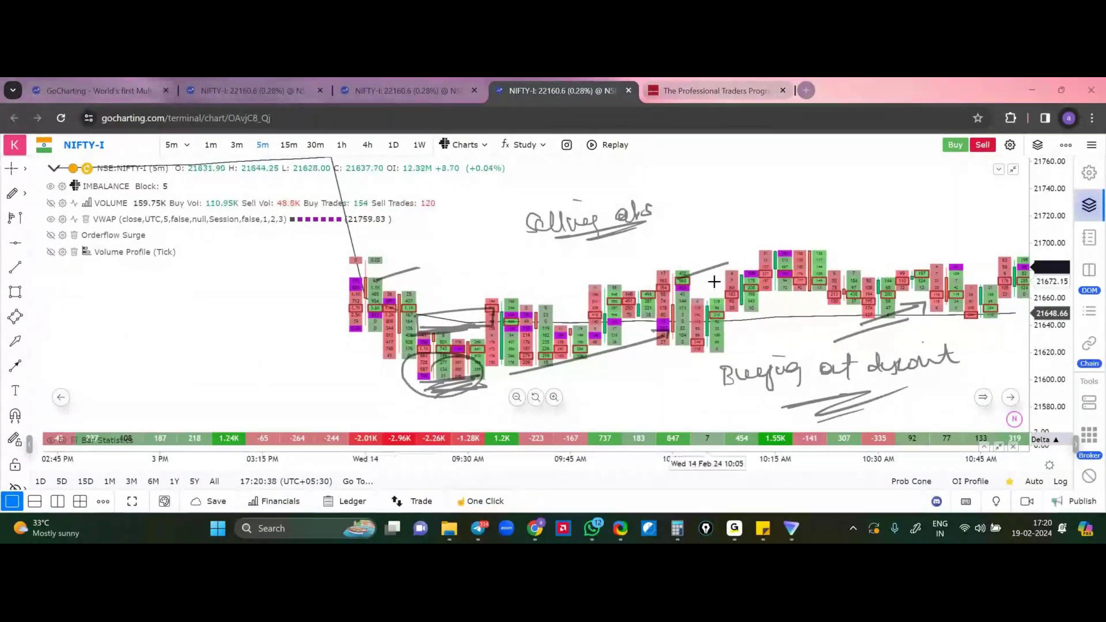
left_click_drag(755, 349, 723, 348)
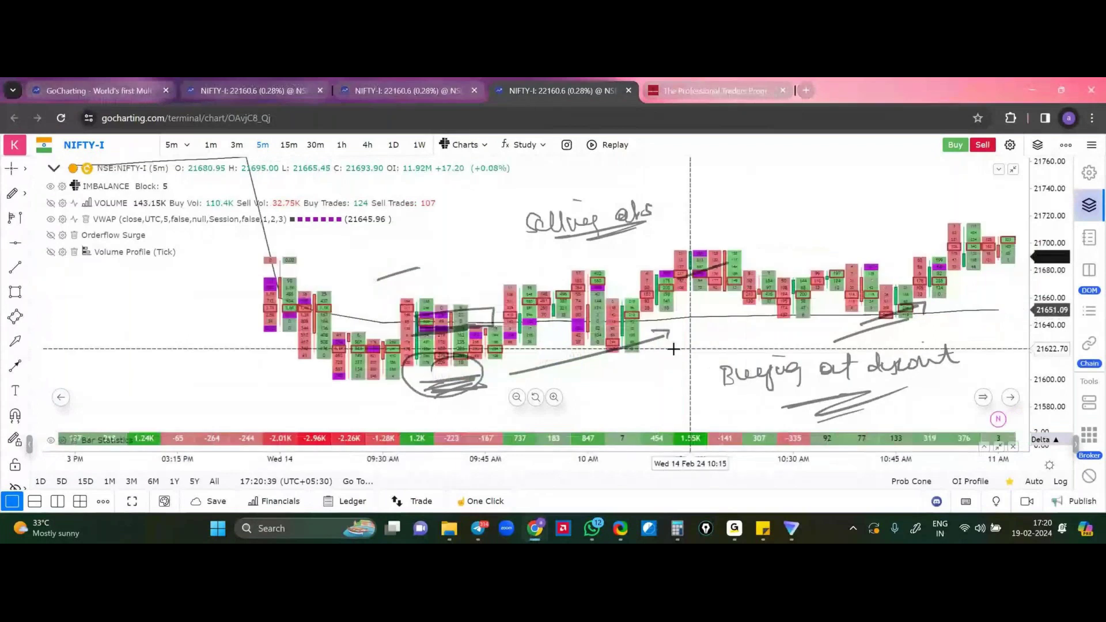
left_click_drag(682, 349, 736, 353)
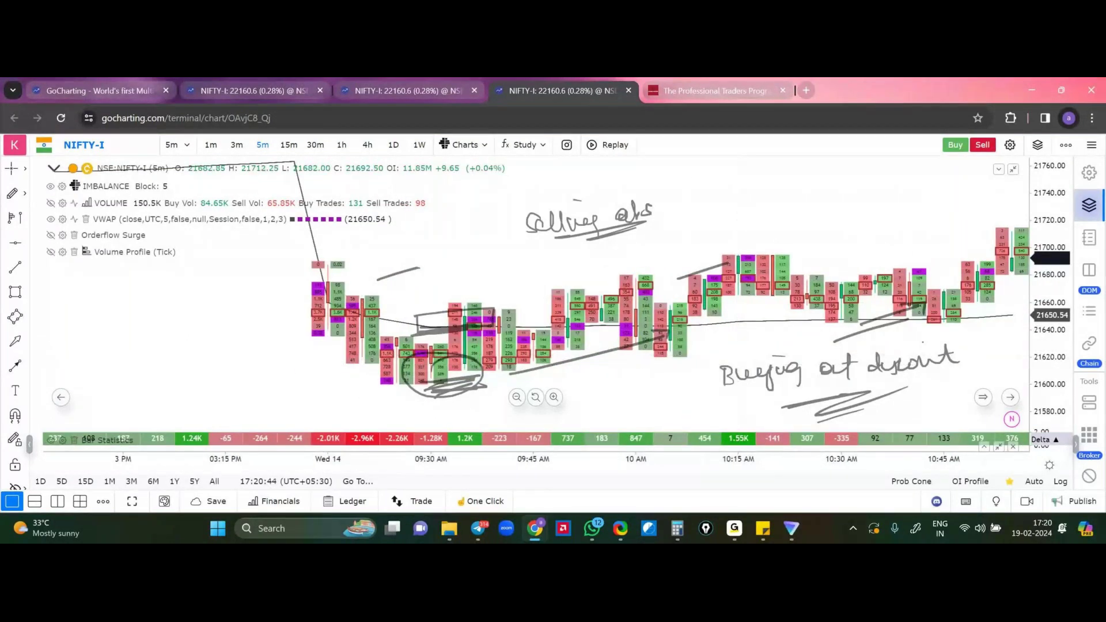
key("Escape")
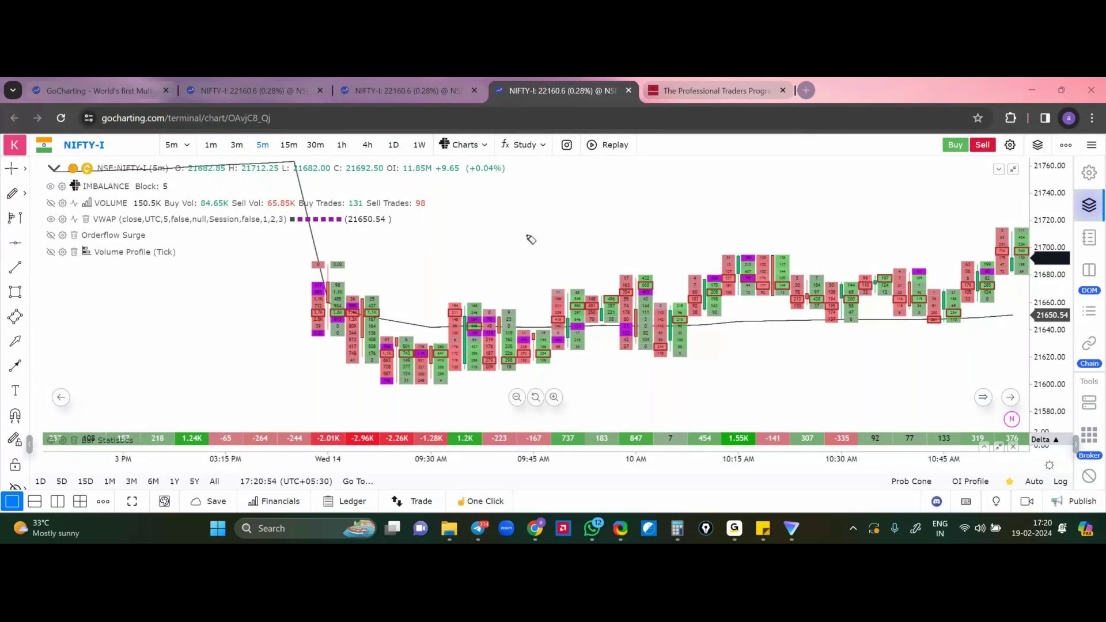
left_click_drag(531, 238, 547, 235)
mouse_move(549, 237)
left_mouse_down()
mouse_move(562, 259)
mouse_move(574, 256)
left_mouse_up()
mouse_move(568, 236)
left_mouse_down()
mouse_move(629, 254)
mouse_move(669, 236)
left_mouse_up()
left_click_drag(671, 227, 727, 228)
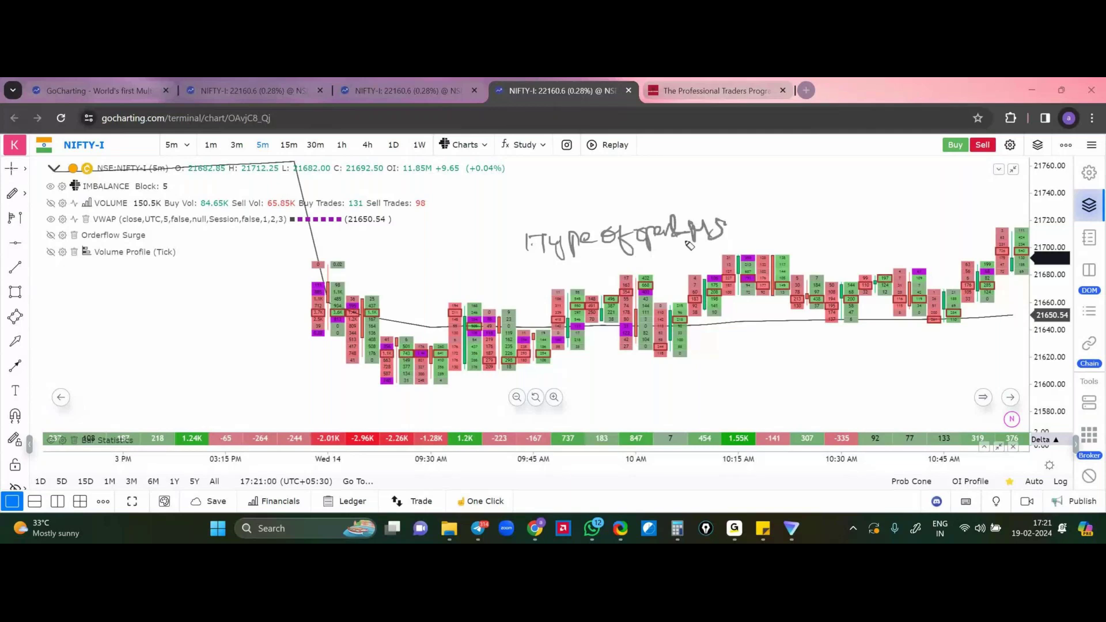
left_click_drag(517, 279, 539, 291)
left_click_drag(546, 284, 550, 283)
mouse_move(412, 329)
left_mouse_down()
mouse_move(498, 325)
mouse_move(476, 327)
left_mouse_up()
left_click_drag(586, 326, 639, 323)
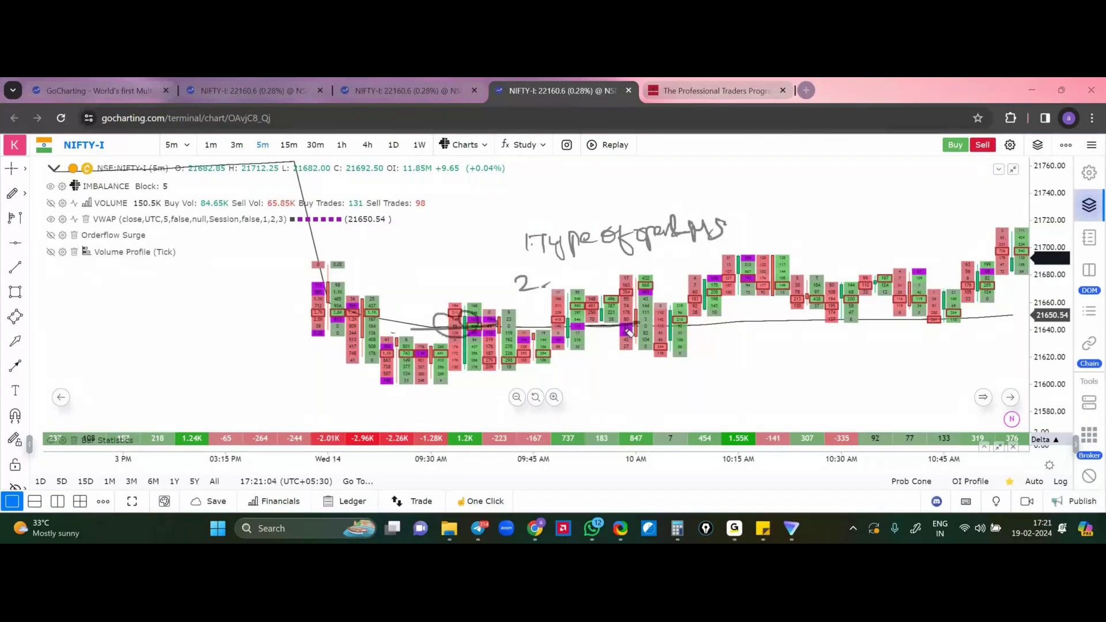
mouse_move(566, 271)
left_mouse_down()
mouse_move(615, 266)
mouse_move(577, 305)
left_mouse_up()
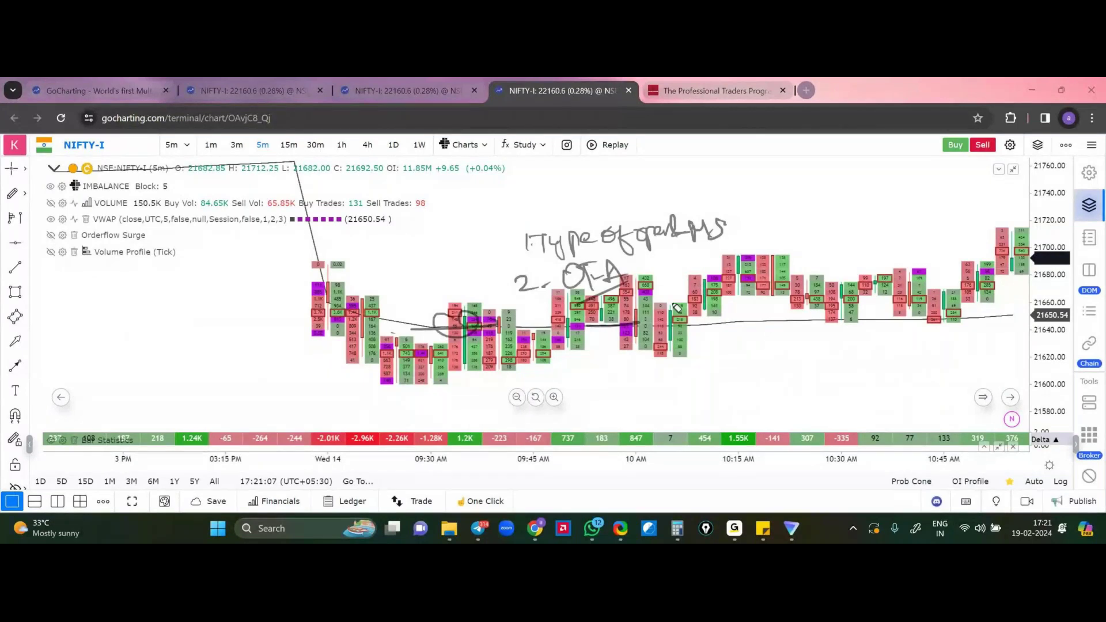
left_click_drag(754, 368, 755, 383)
left_click(761, 380)
mouse_move(773, 362)
left_mouse_down()
mouse_move(822, 373)
mouse_move(853, 352)
left_mouse_up()
left_click_drag(859, 356, 882, 375)
mouse_move(811, 389)
left_mouse_down()
mouse_move(902, 342)
mouse_move(911, 361)
left_mouse_up()
left_click_drag(919, 339, 932, 336)
left_click_drag(934, 338, 953, 333)
left_click_drag(954, 349, 974, 353)
left_click_drag(764, 411, 794, 424)
mouse_move(798, 420)
left_mouse_down()
mouse_move(813, 396)
mouse_move(849, 420)
mouse_move(1009, 363)
mouse_move(1010, 352)
left_mouse_up()
left_click_drag(954, 394, 1037, 358)
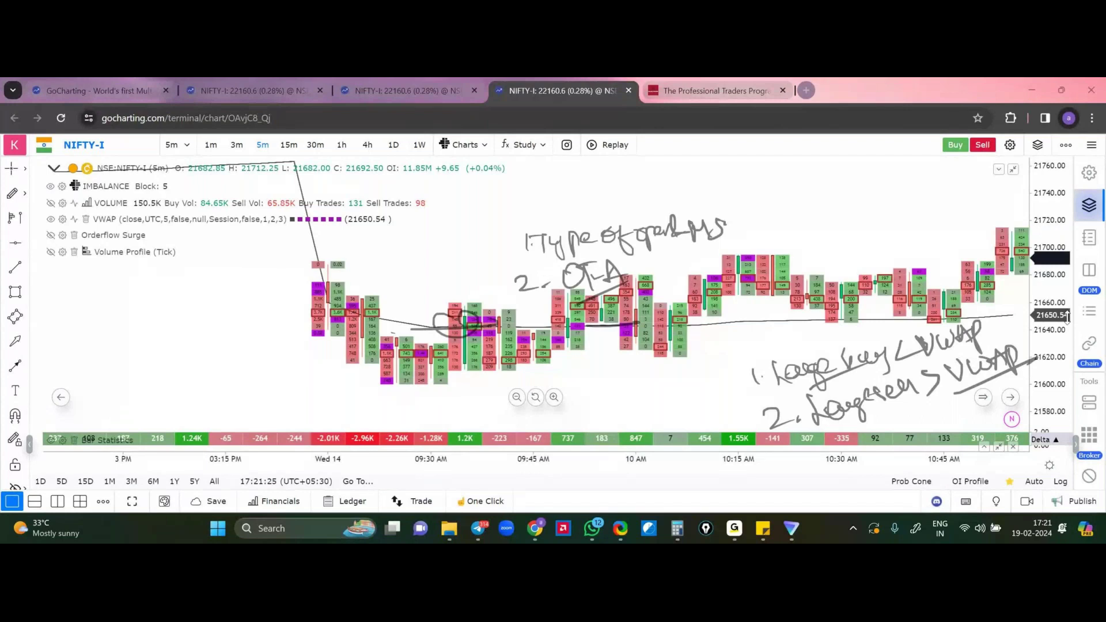
left_click(378, 92)
left_click_drag(397, 336, 813, 353)
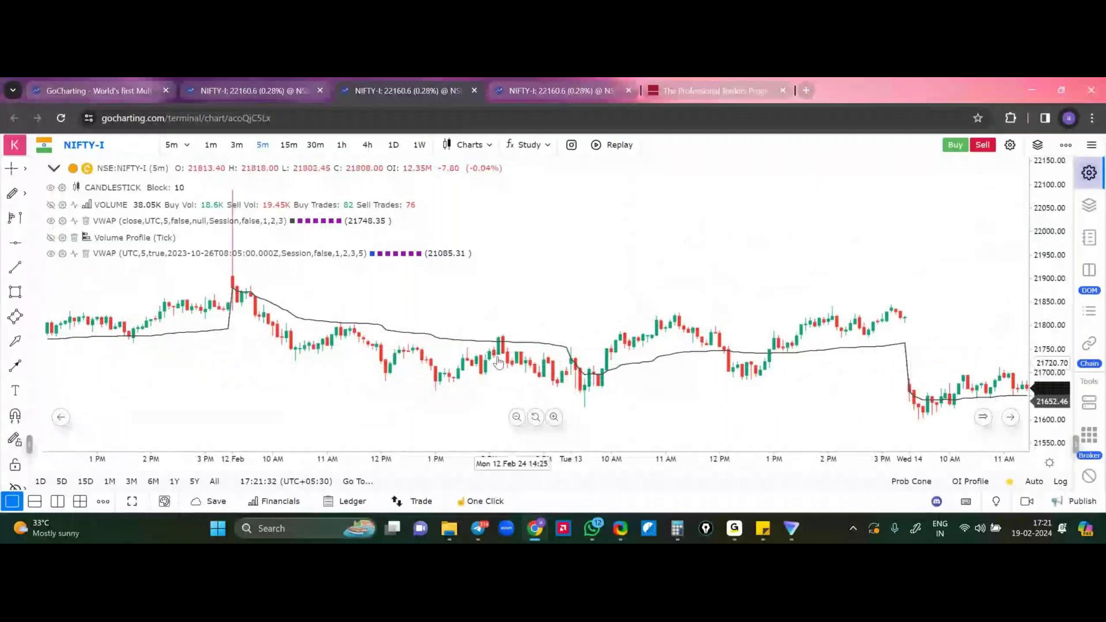
left_click_drag(589, 356, 599, 278)
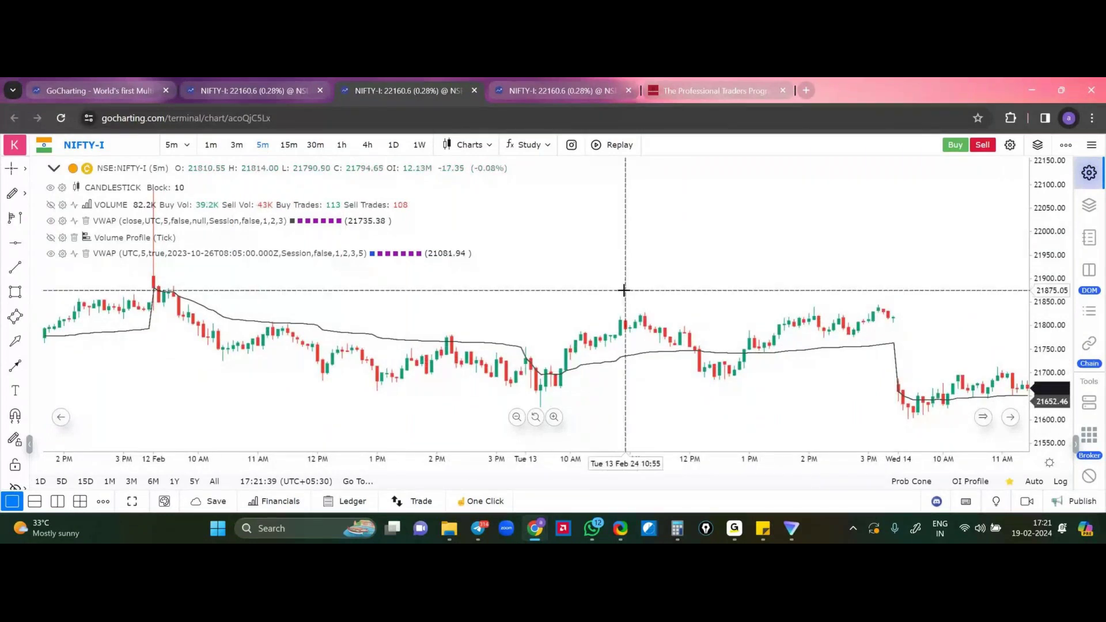
left_click_drag(624, 290, 610, 294)
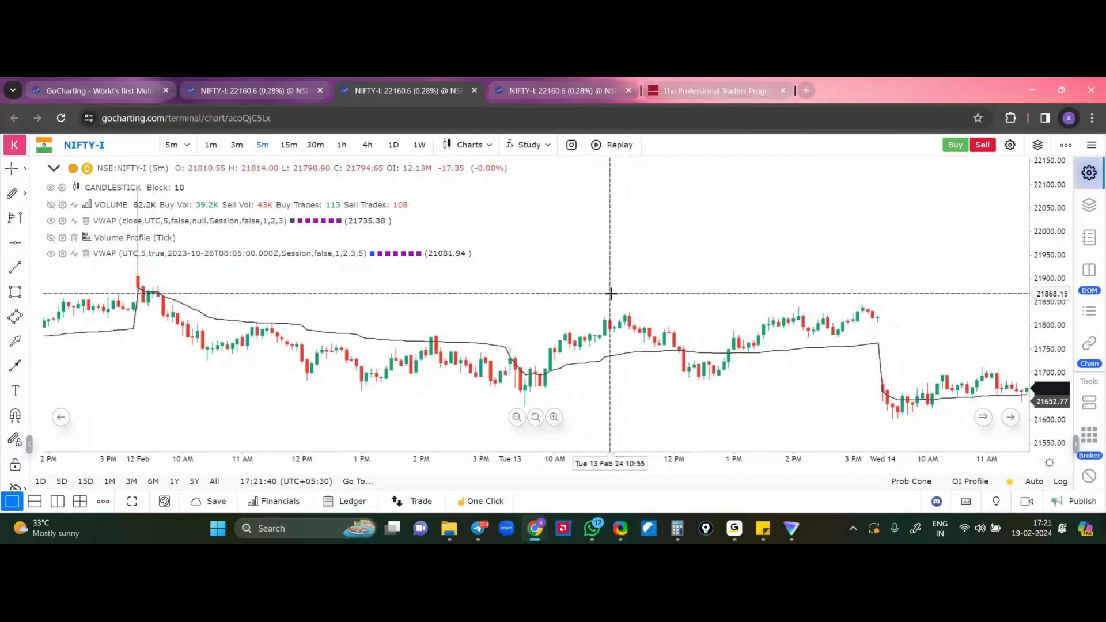
Return to the footprint tab and pan to Tue 13 Feb bars from 11:30 AM to 1:30 PM
left_click(533, 95)
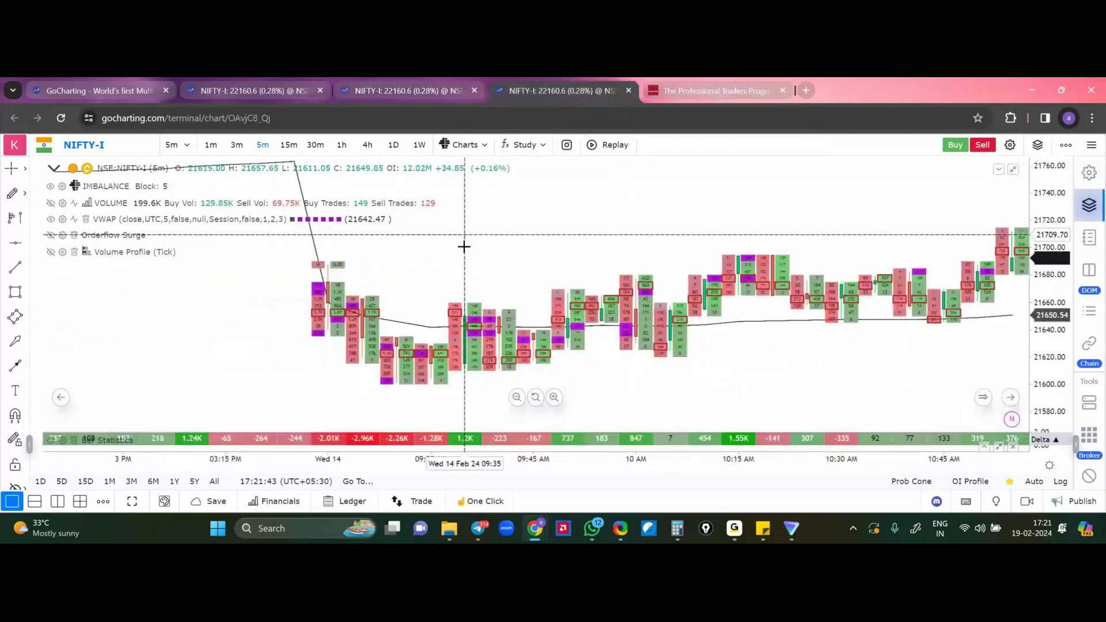
left_click_drag(464, 247, 913, 418)
left_click_drag(175, 349, 303, 314)
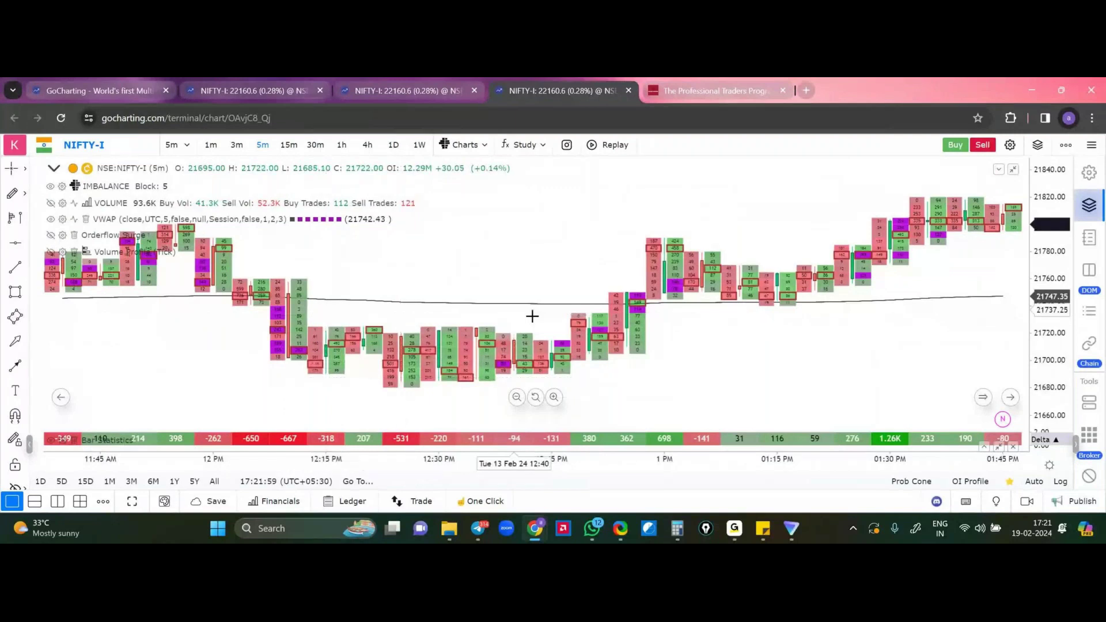
left_click_drag(319, 385, 342, 384)
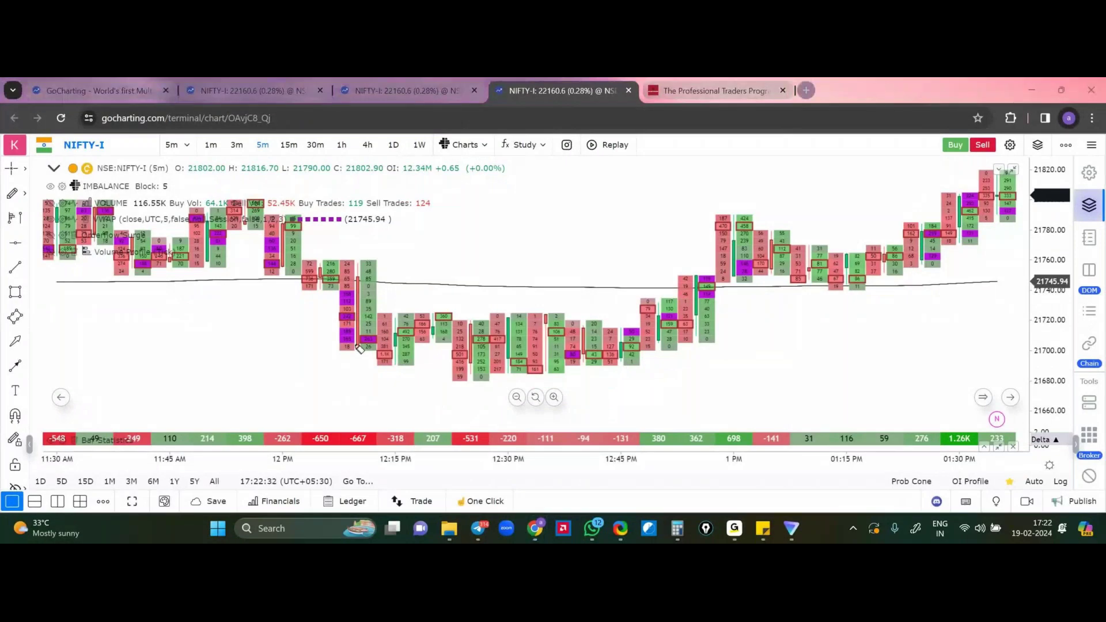
Mark the tall candle after 12 PM and write an underlined 'Stop market' note beside it
left_click_drag(340, 351, 380, 344)
left_click_drag(376, 292, 409, 281)
mouse_move(433, 265)
left_mouse_down()
mouse_move(426, 273)
mouse_move(538, 248)
mouse_move(567, 253)
left_mouse_up()
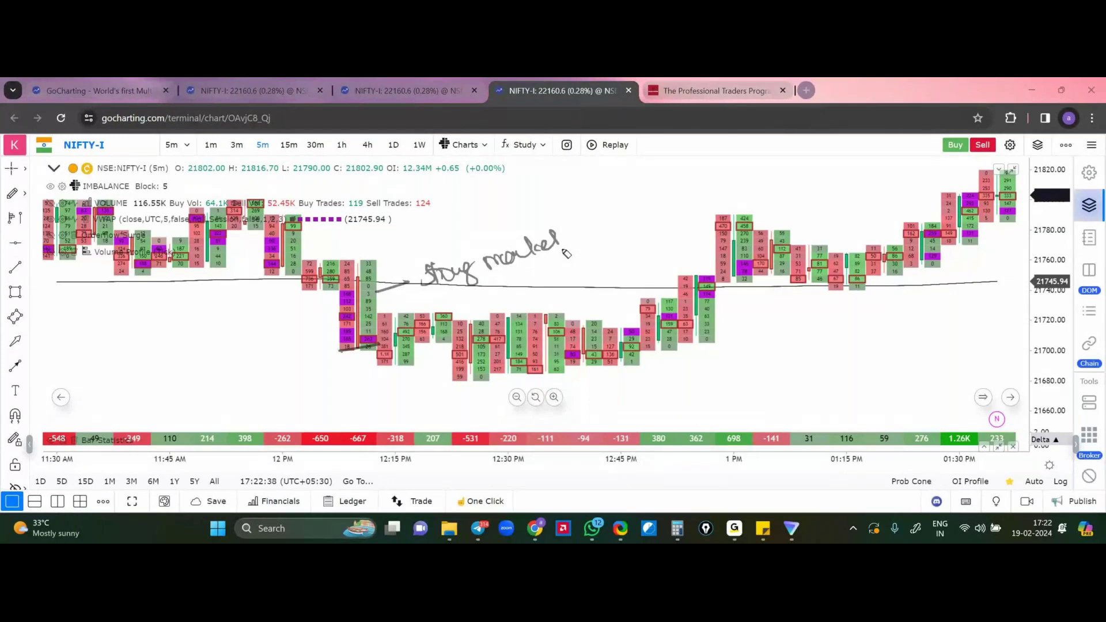
left_click_drag(567, 253, 636, 228)
left_click_drag(494, 282, 616, 242)
mouse_move(371, 252)
left_mouse_down()
mouse_move(349, 262)
mouse_move(330, 346)
left_mouse_up()
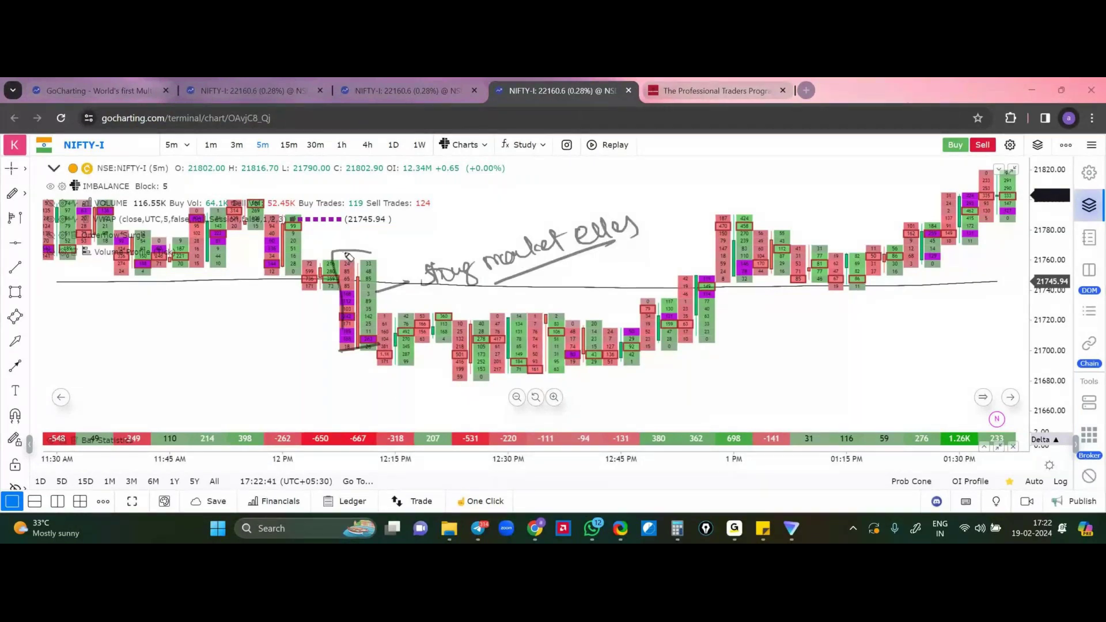
left_click_drag(375, 385, 422, 378)
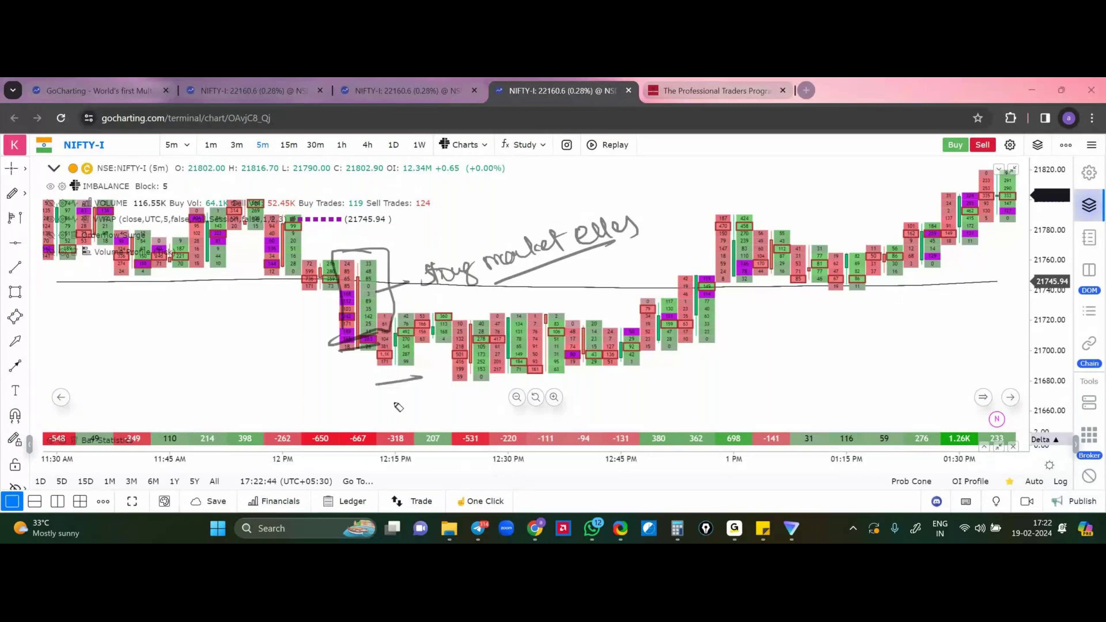
Write 'Big buys' below the candle, circle the candle, and add lines near the note
mouse_move(361, 392)
left_mouse_down()
mouse_move(363, 406)
mouse_move(409, 396)
left_mouse_up()
left_click_drag(423, 380, 462, 399)
left_click_drag(357, 433, 438, 406)
mouse_move(376, 282)
left_mouse_down()
mouse_move(392, 315)
mouse_move(358, 323)
left_mouse_up()
left_click_drag(325, 370, 431, 355)
left_click_drag(343, 379, 452, 355)
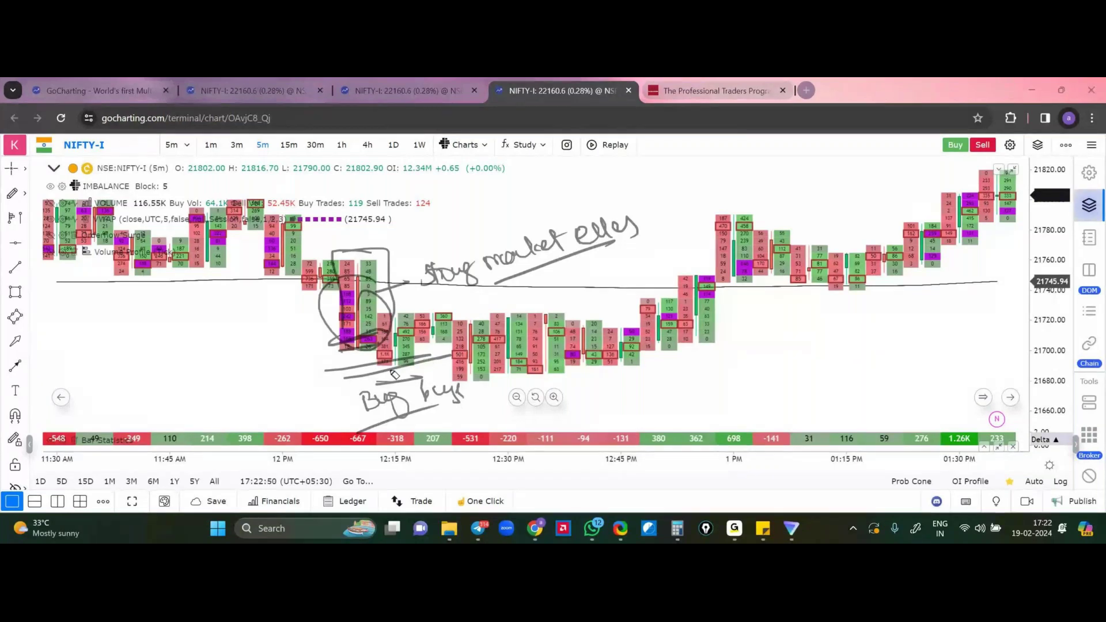
left_click_drag(479, 285, 516, 292)
left_click_drag(362, 374, 489, 354)
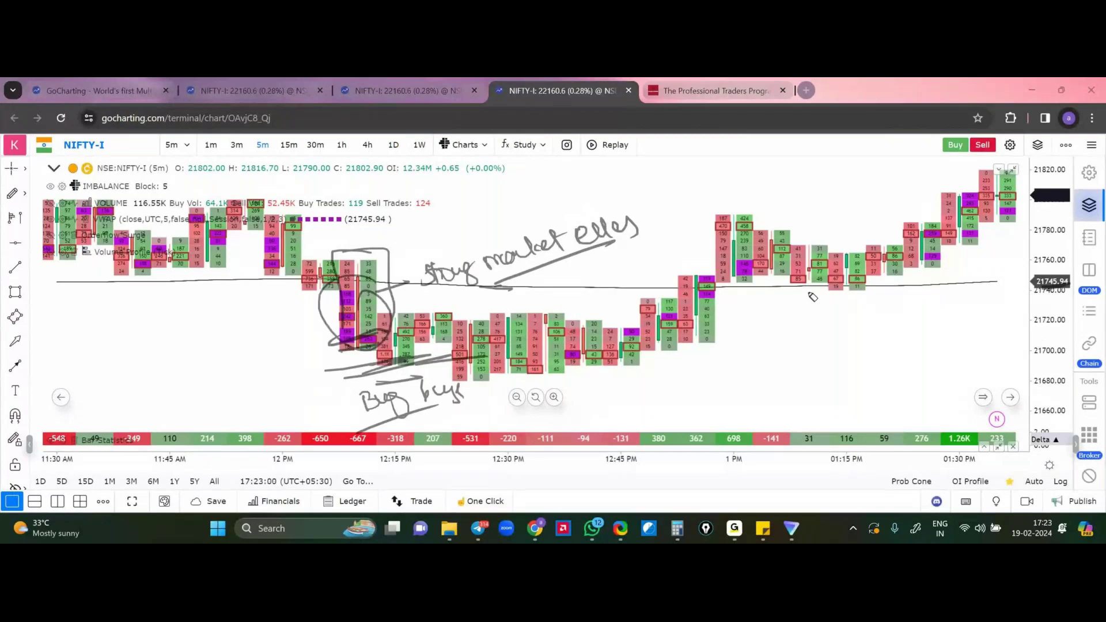
Write '21700–21745' and outline the lower candles as that price zone
mouse_move(808, 347)
left_mouse_down()
mouse_move(947, 329)
mouse_move(944, 340)
left_mouse_up()
left_click_drag(839, 392, 955, 335)
left_click_drag(375, 349, 383, 410)
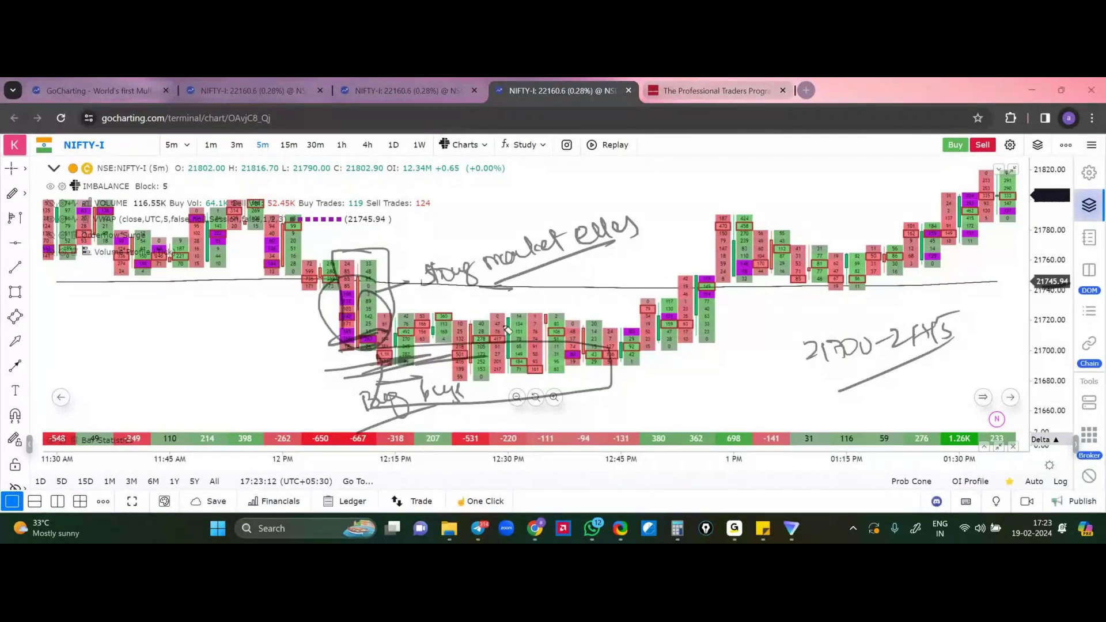
left_click_drag(374, 295, 364, 307)
left_click_drag(446, 348, 411, 361)
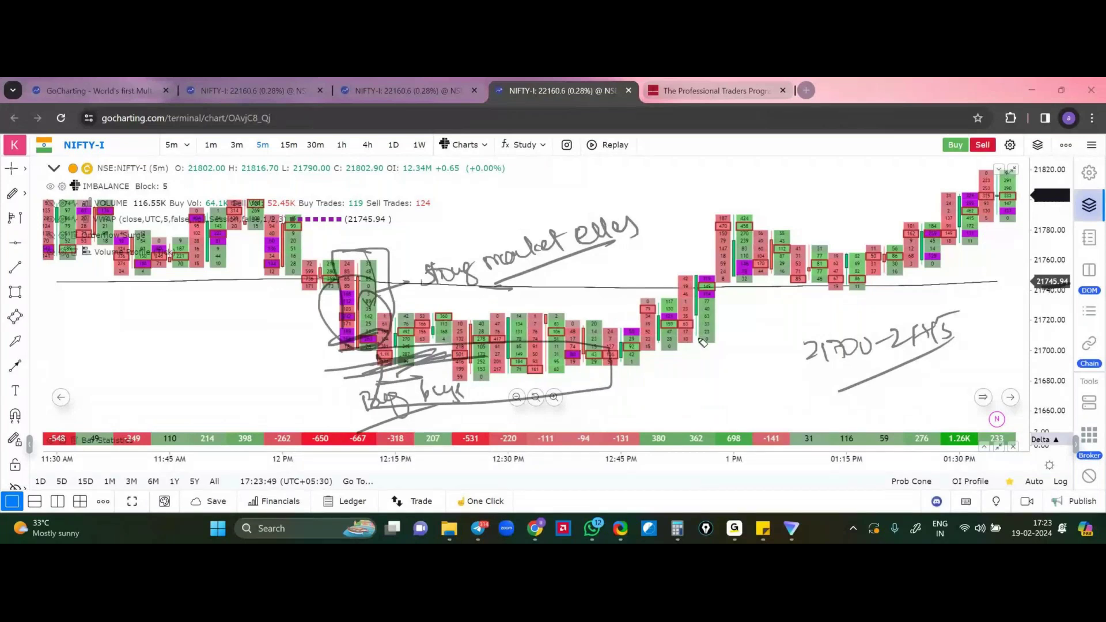
Draw strokes near 21745 and the Big buy note, and box the sideways candles below VWAP
left_click_drag(721, 296, 777, 293)
mouse_move(714, 304)
left_mouse_down()
mouse_move(766, 279)
mouse_move(715, 311)
mouse_move(748, 301)
left_mouse_up()
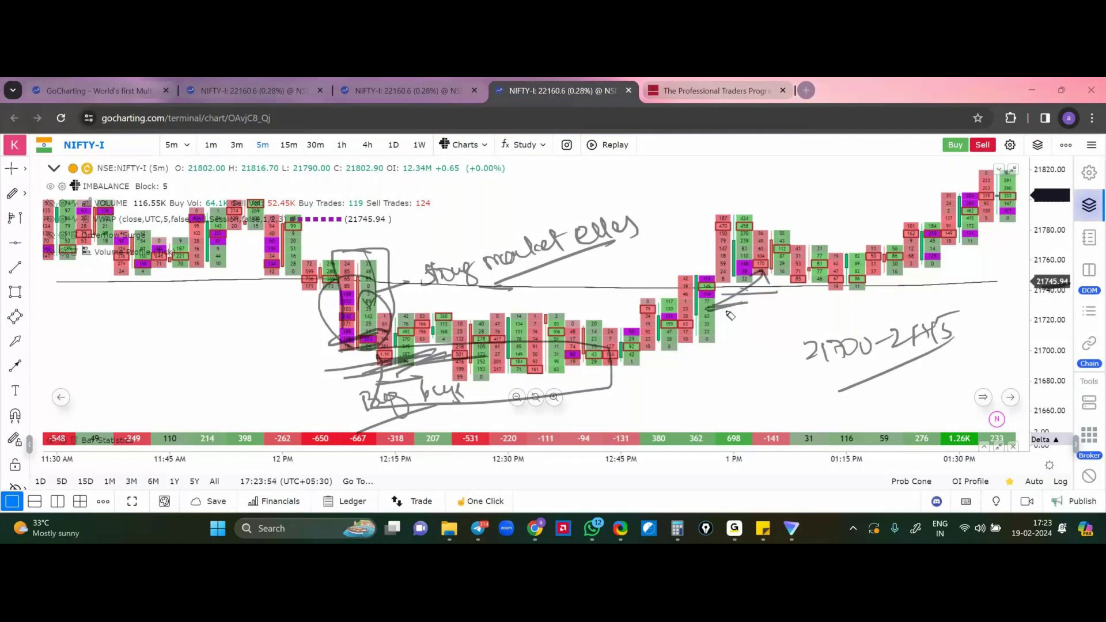
left_click_drag(436, 390, 561, 373)
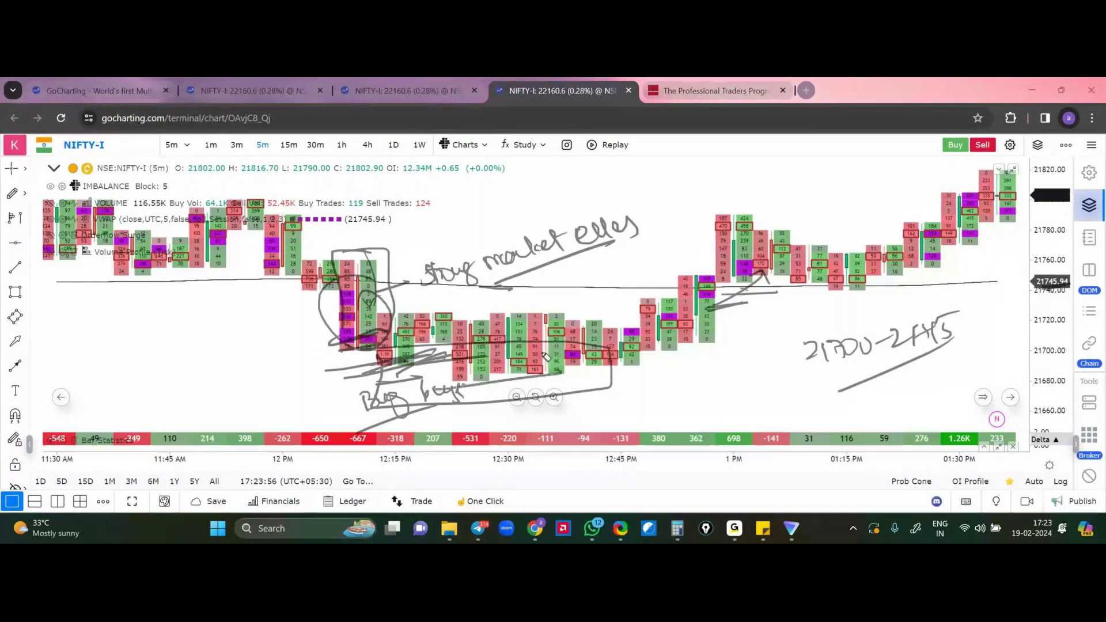
left_click_drag(394, 315, 670, 353)
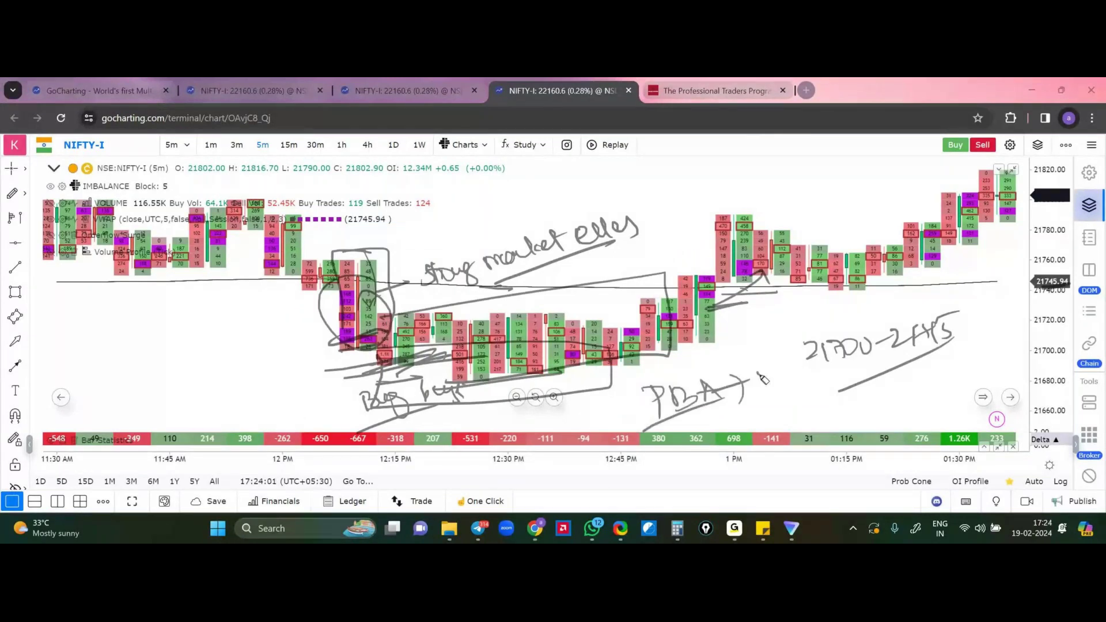
Write the 'PBA' note under the range and draw arrows toward the higher candles
left_click_drag(760, 375, 759, 397)
mouse_move(775, 380)
left_mouse_down()
mouse_move(789, 391)
mouse_move(763, 408)
mouse_move(809, 382)
mouse_move(735, 410)
left_mouse_up()
left_click_drag(481, 396, 545, 376)
mouse_move(737, 292)
left_mouse_down()
mouse_move(766, 274)
mouse_move(721, 307)
left_mouse_up()
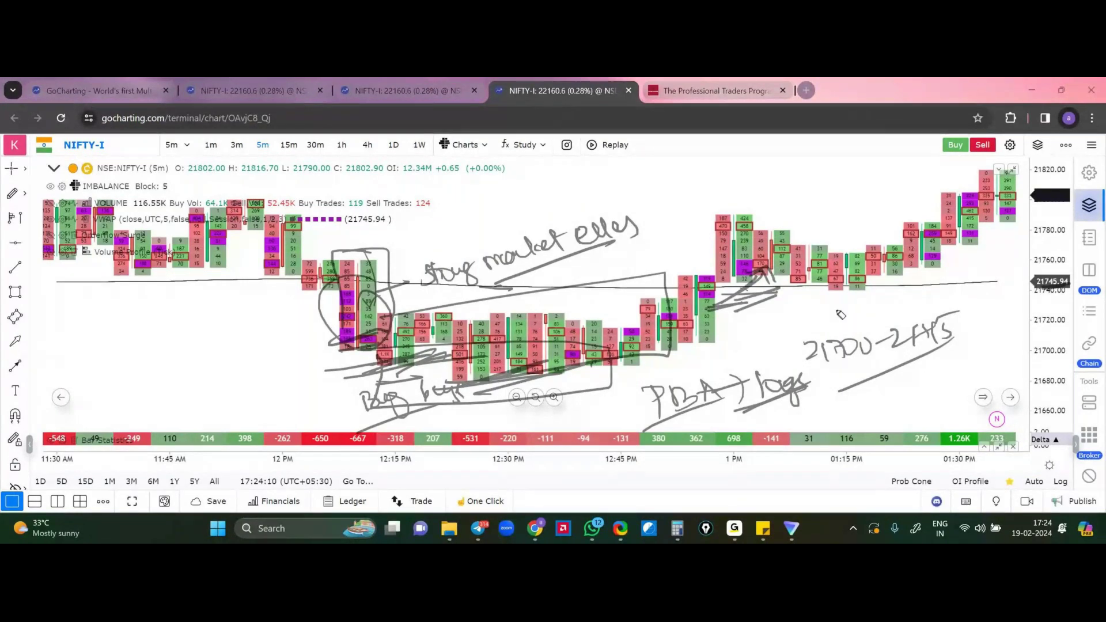
left_click_drag(795, 313, 901, 266)
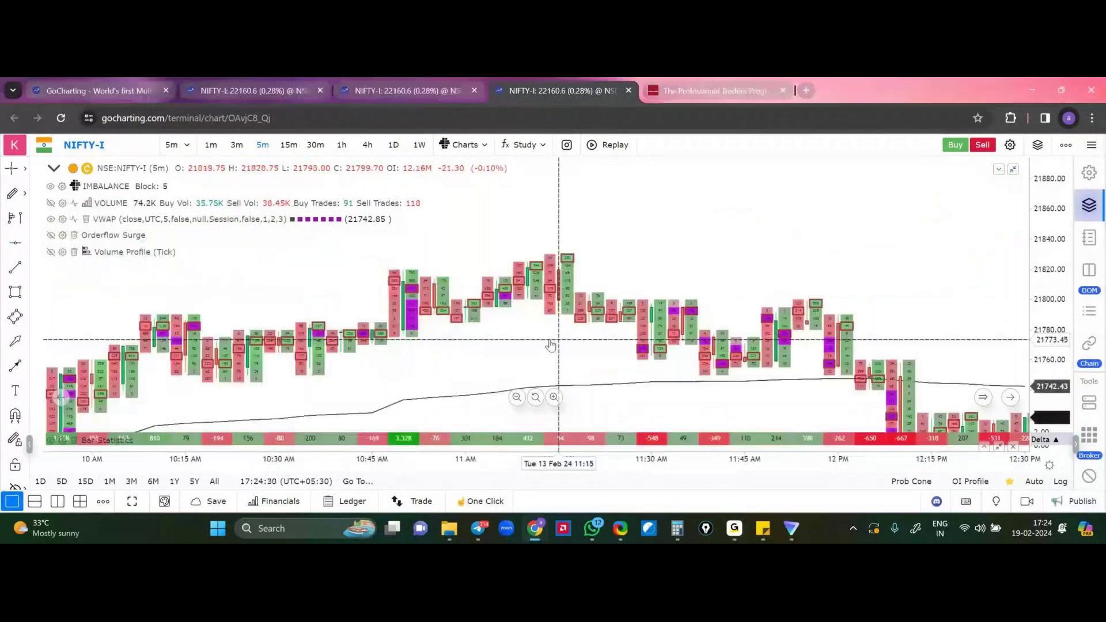
Scroll and pan the footprint chart through the 13 Feb morning bars
scroll(638, 411, "up", 2)
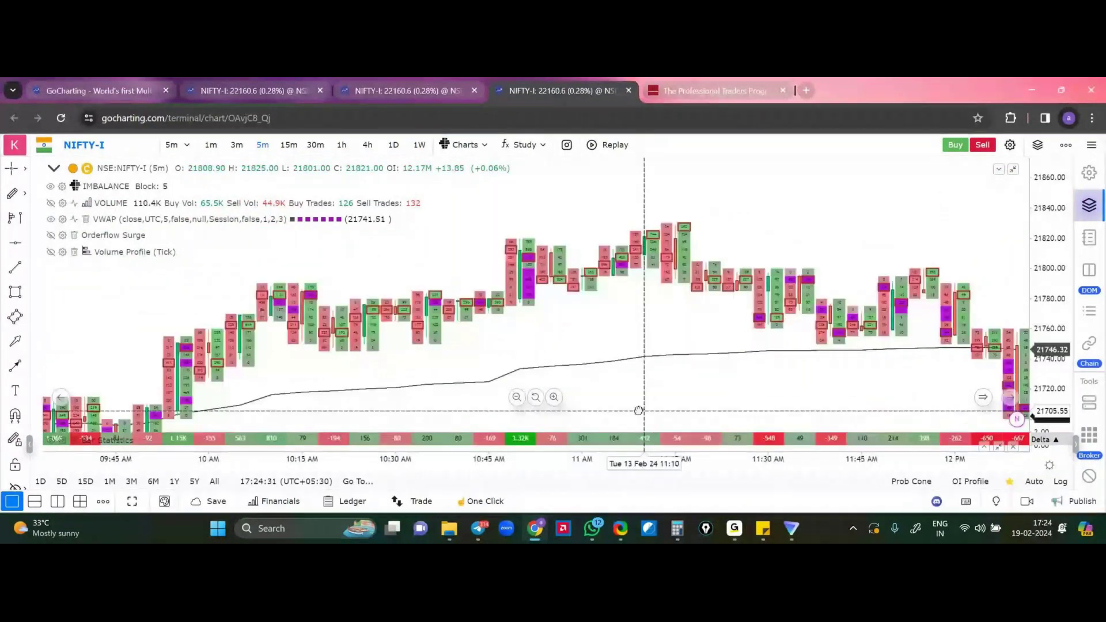
left_click_drag(639, 411, 1056, 269)
scroll(512, 341, "down", 3)
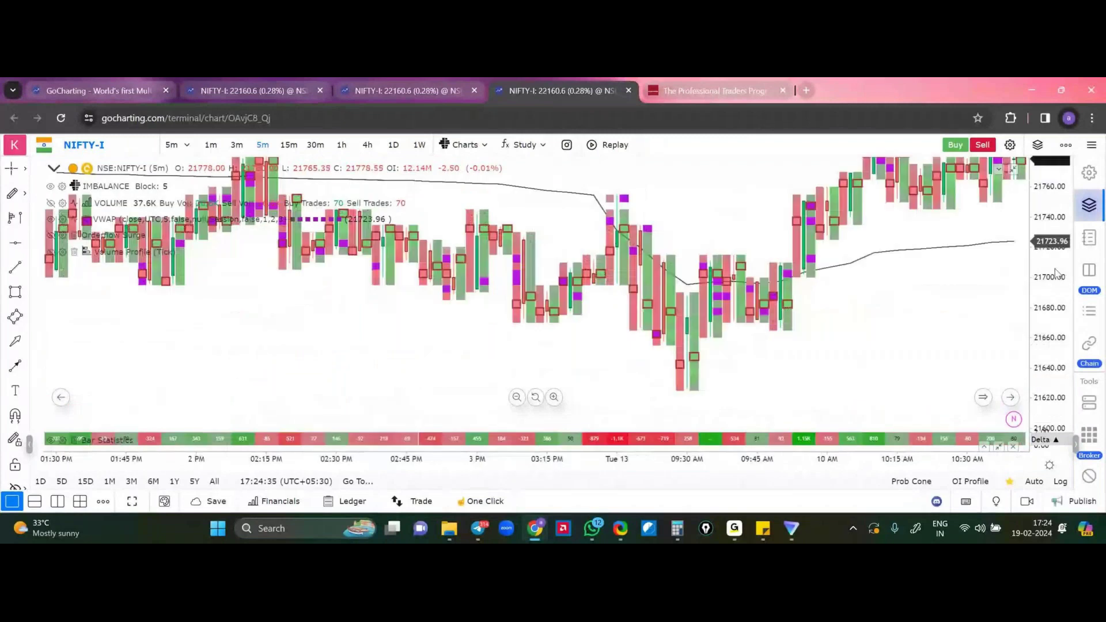
scroll(772, 297, "up", 2)
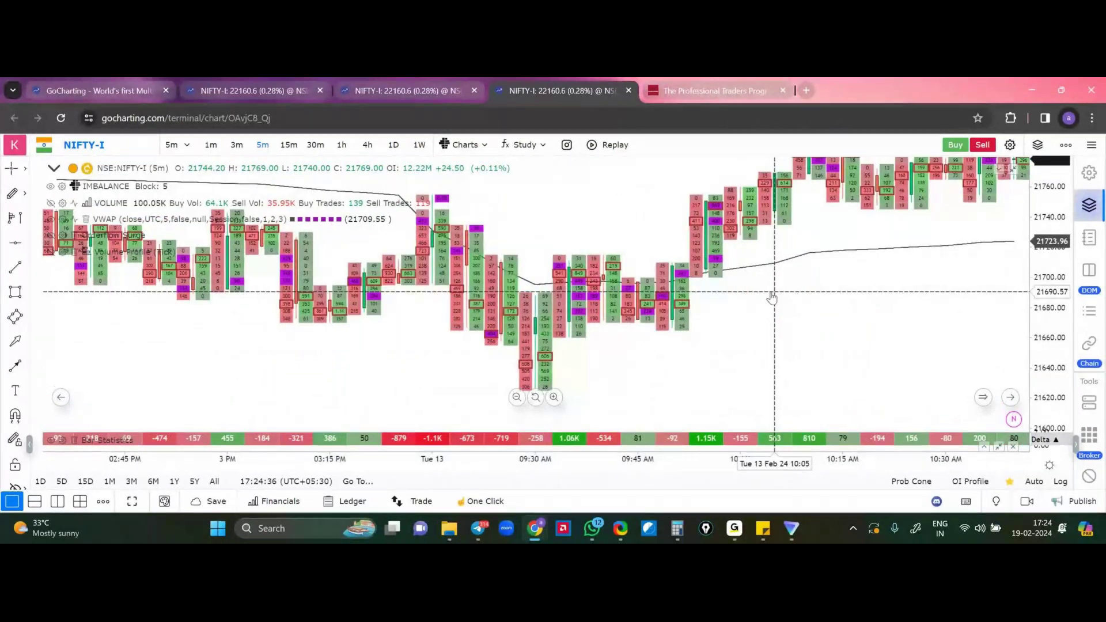
scroll(772, 297, "up", 2)
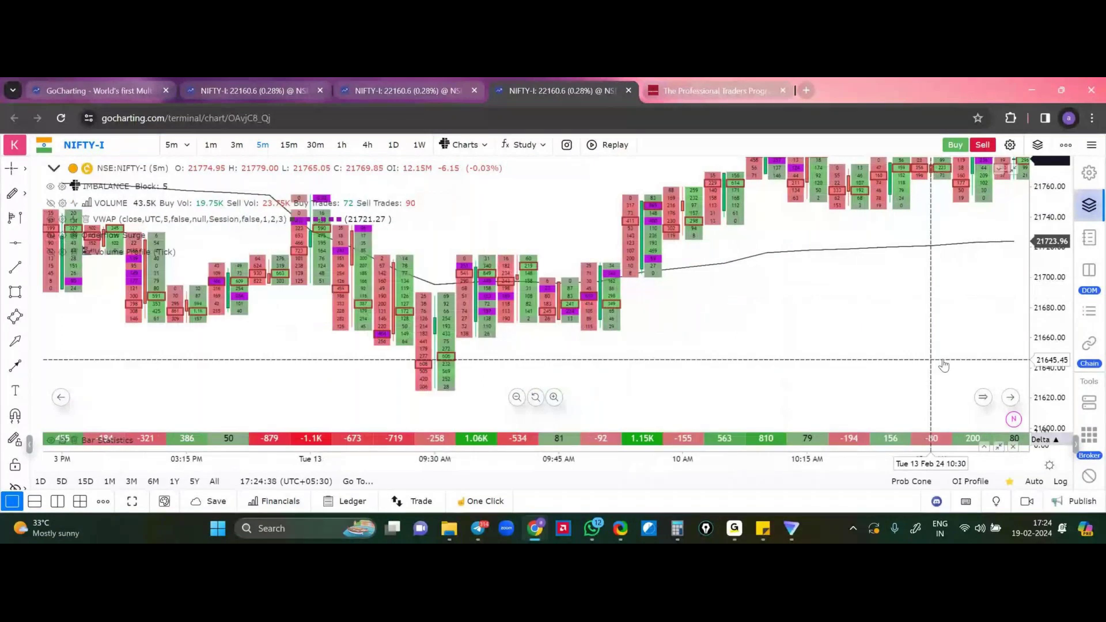
scroll(943, 365, "right", 2)
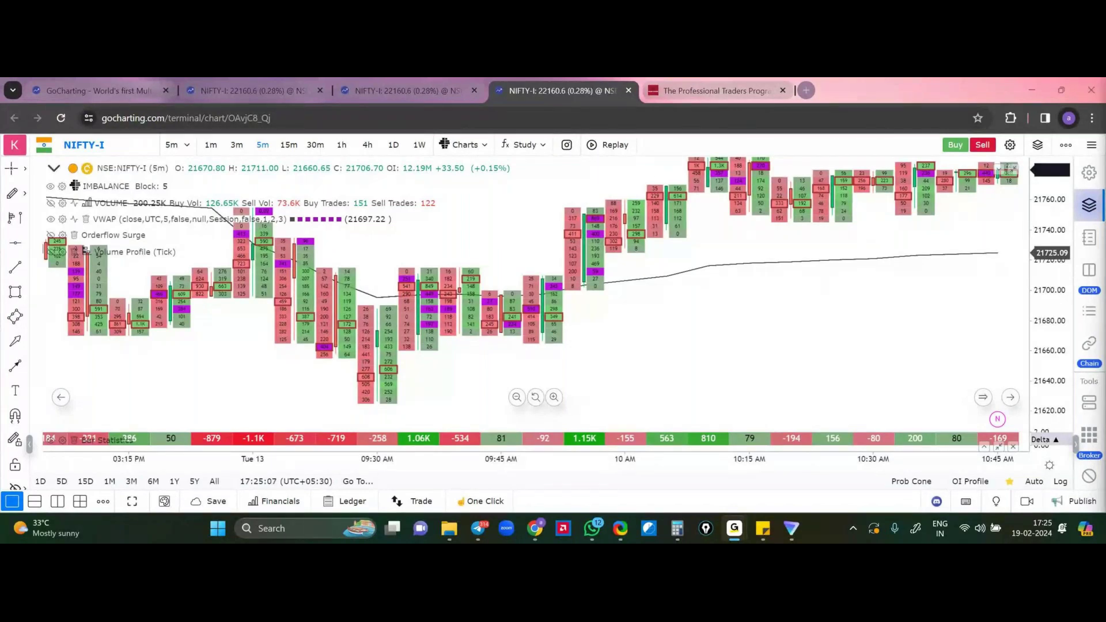
Switch between browser and screen-drawing app, pan the footprint, then open the NIFTY candlestick chart
key("alt+Tab")
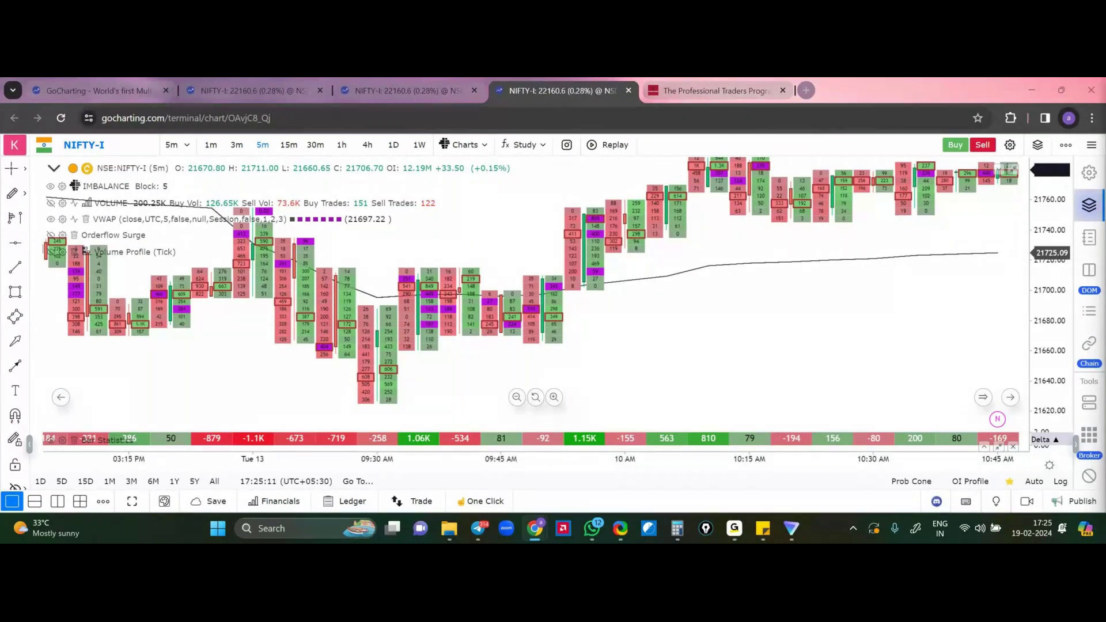
key("alt+Tab")
left_click_drag(667, 358, 369, 370)
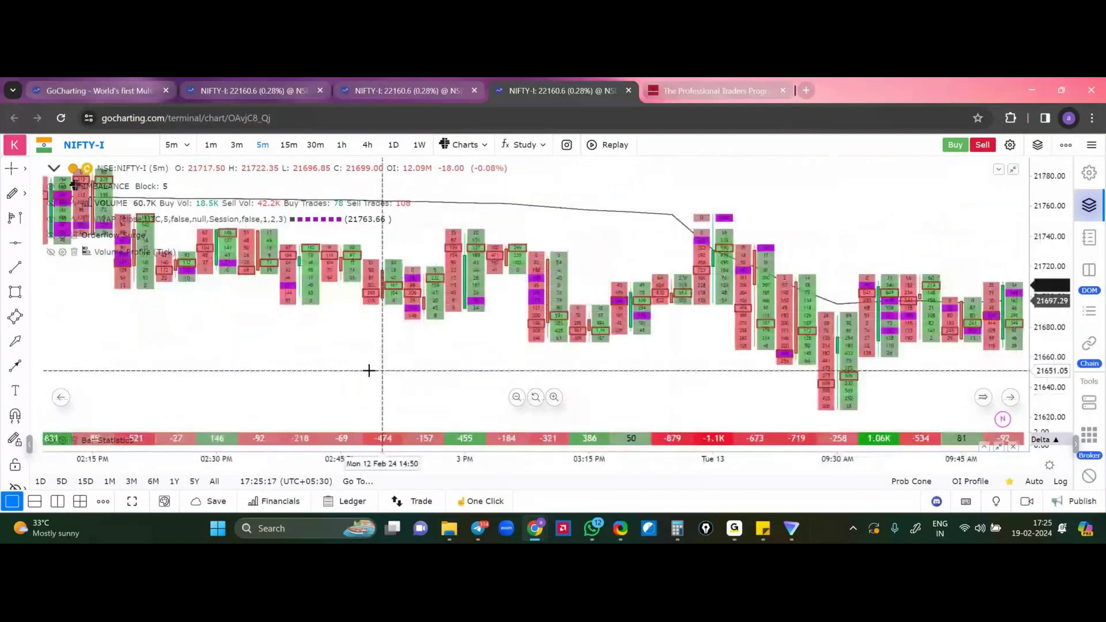
scroll(370, 370, "up", 3)
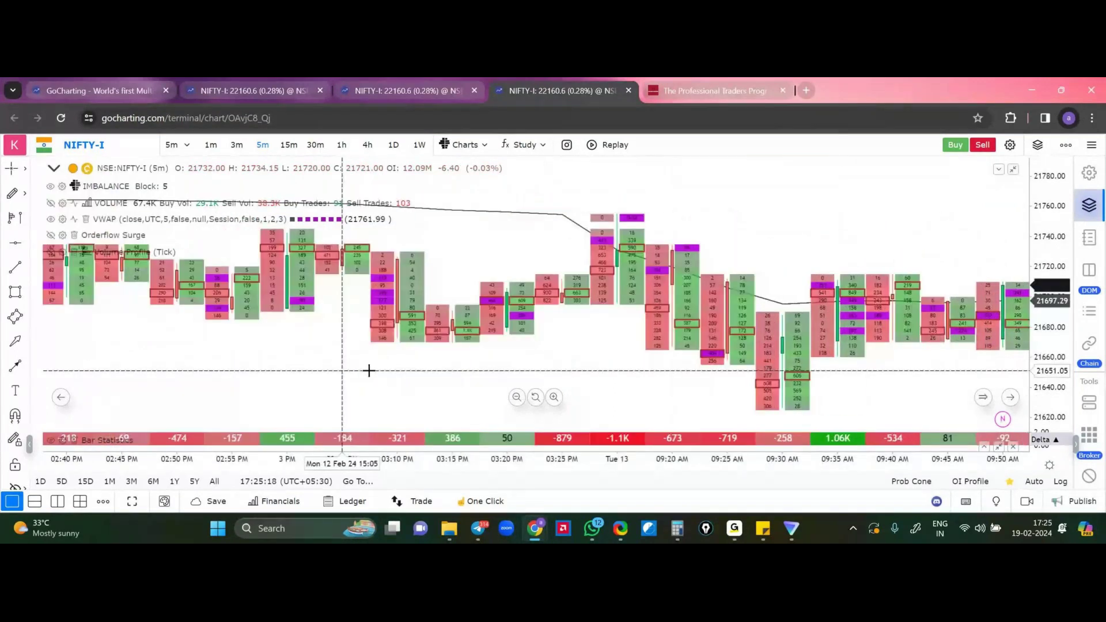
left_click_drag(862, 331, 362, 335)
left_click(388, 93)
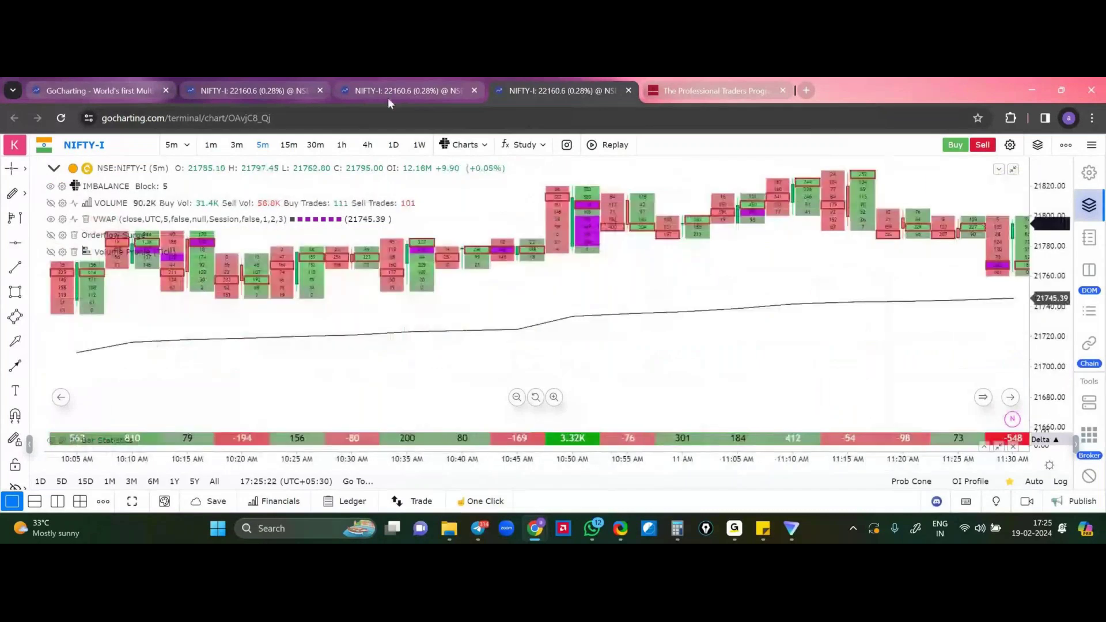
Scroll the candlestick chart forward to Thu 15, zoom out, and return to the screen-drawing app
scroll(597, 282, "right", 5)
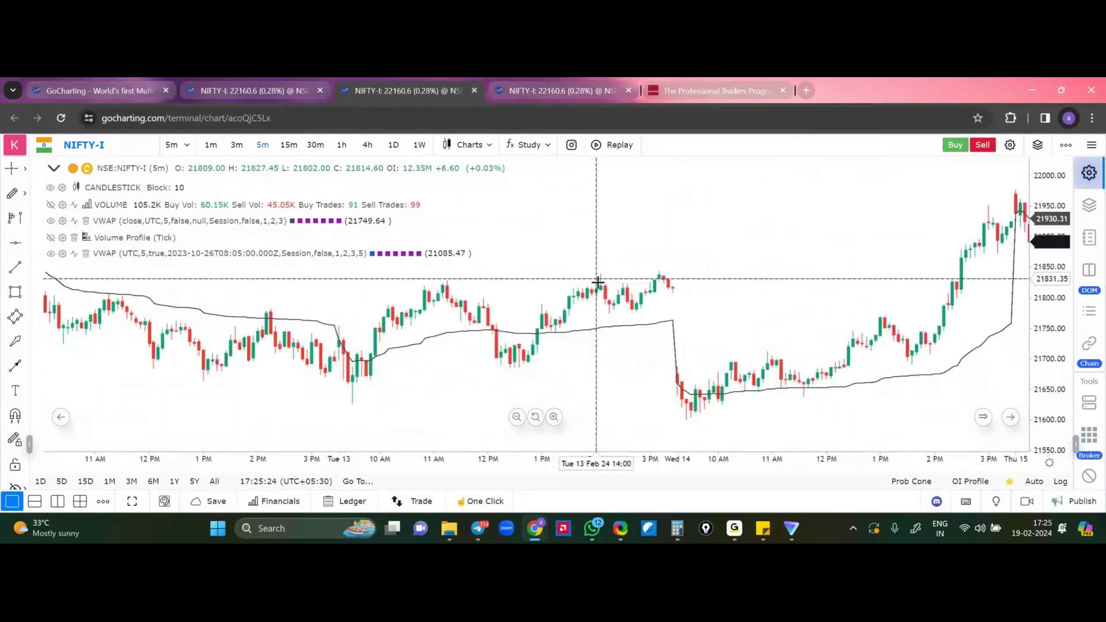
scroll(600, 288, "down", 3)
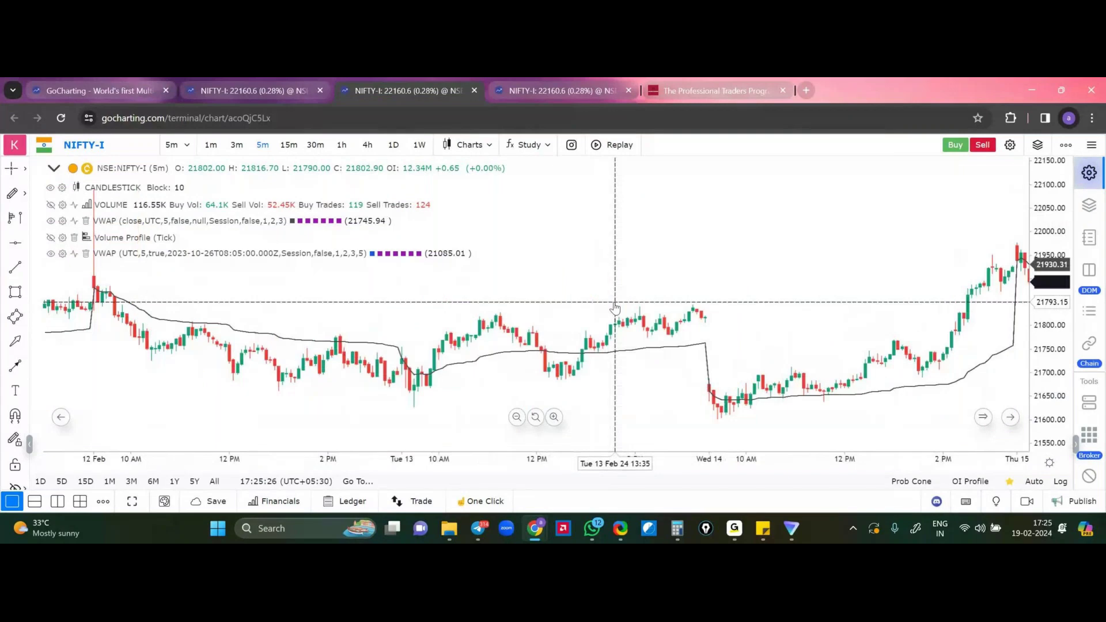
key("alt+Tab")
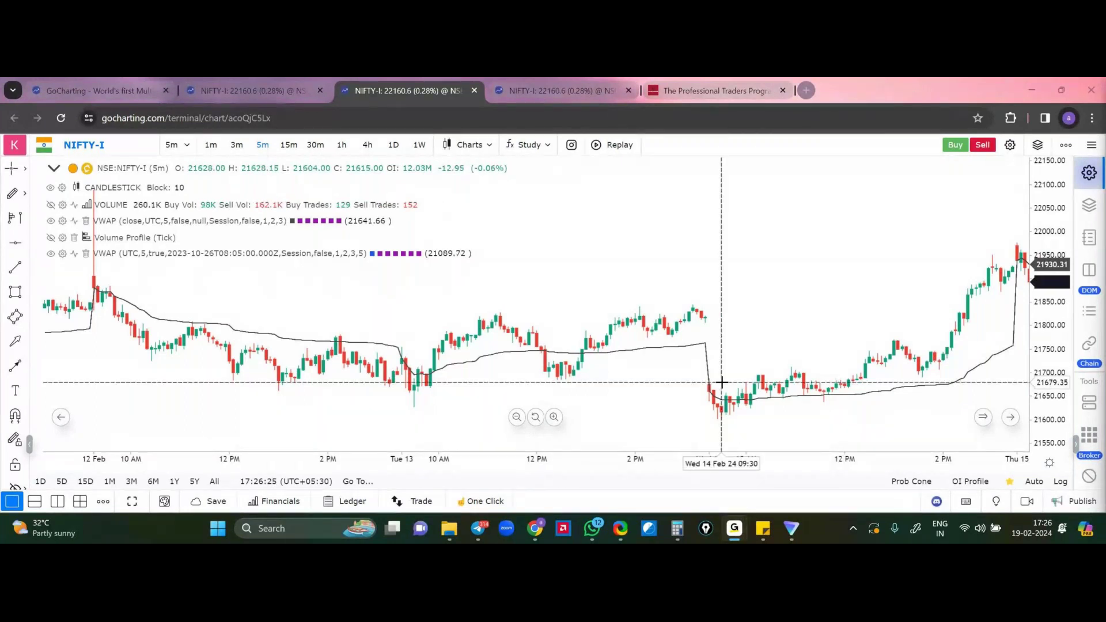
Frame the Wed 14 gap-down and Thu 15 rally on the candlestick chart, then activate the screen pen
left_click_drag(721, 382, 663, 296)
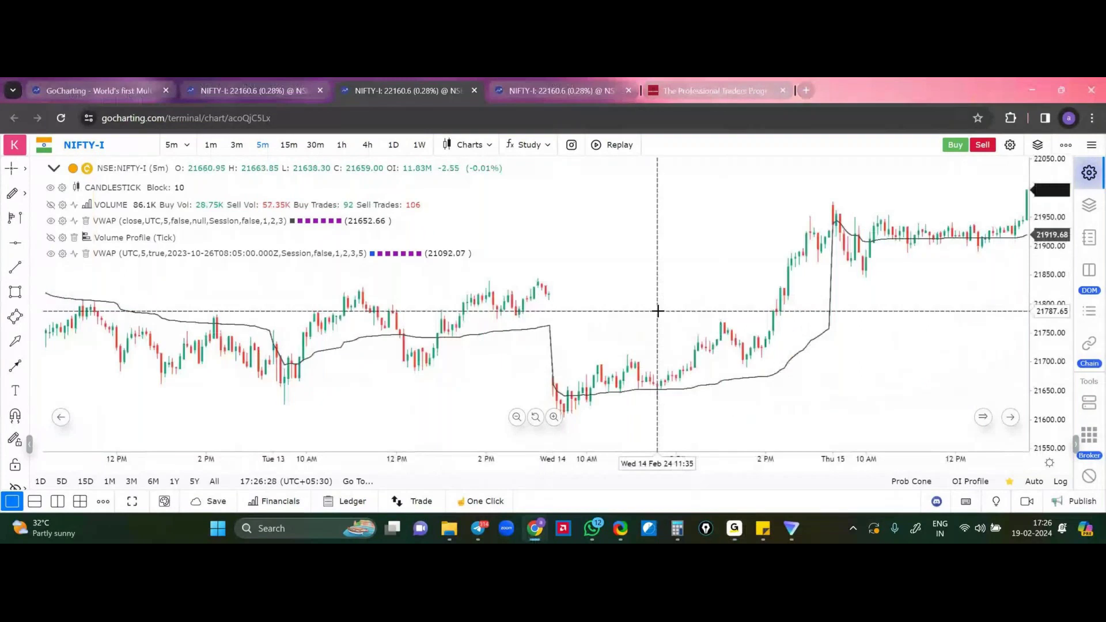
scroll(733, 326, "up", 4)
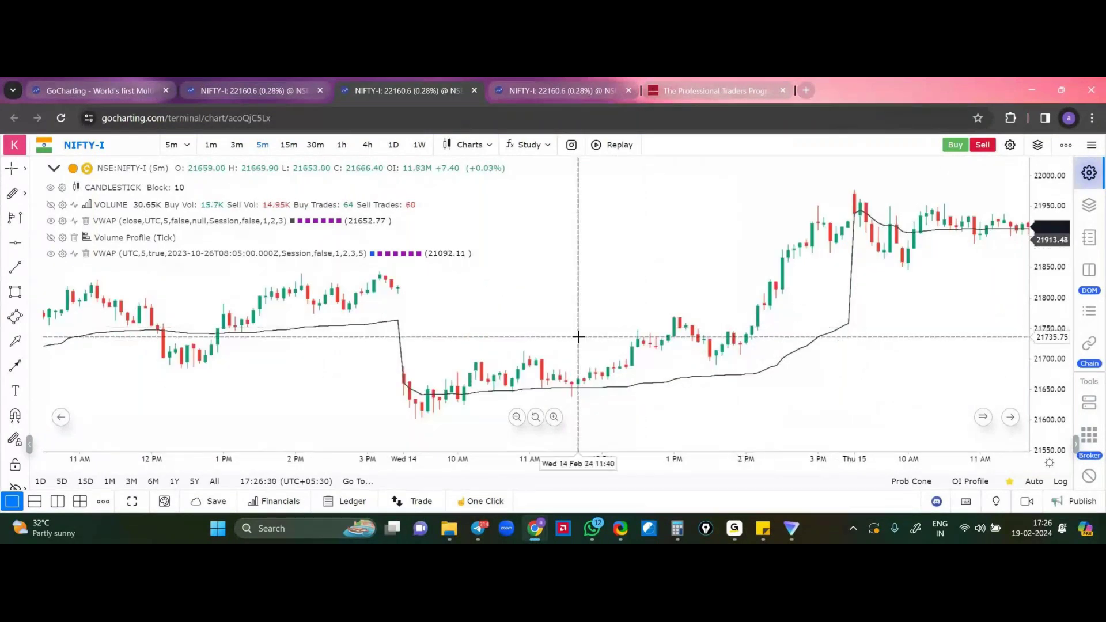
left_click_drag(578, 337, 620, 340)
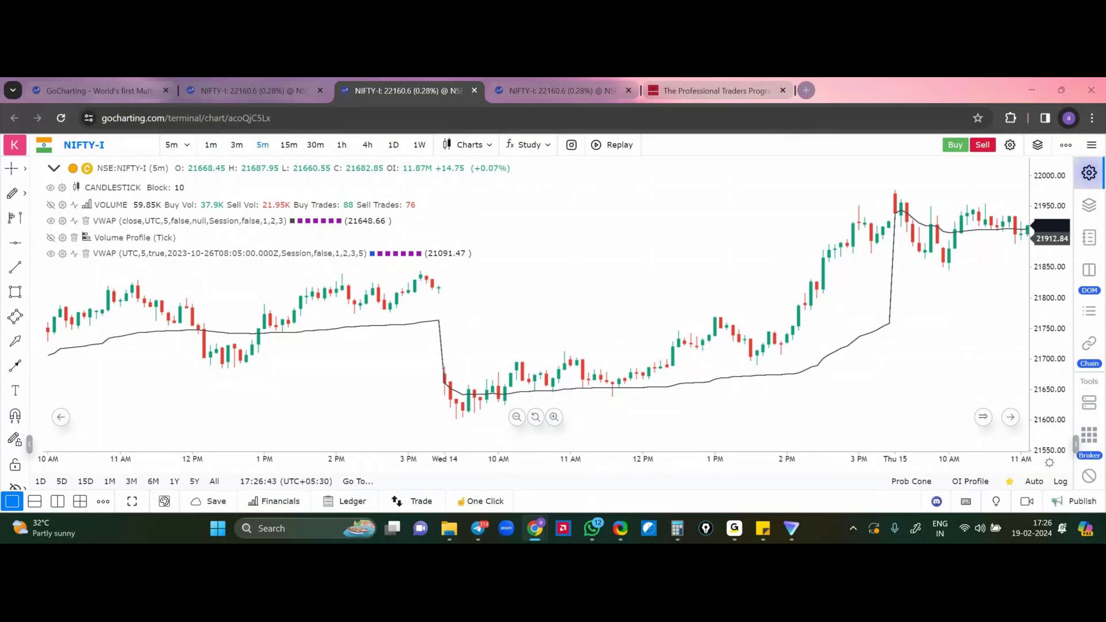
key("alt+Tab")
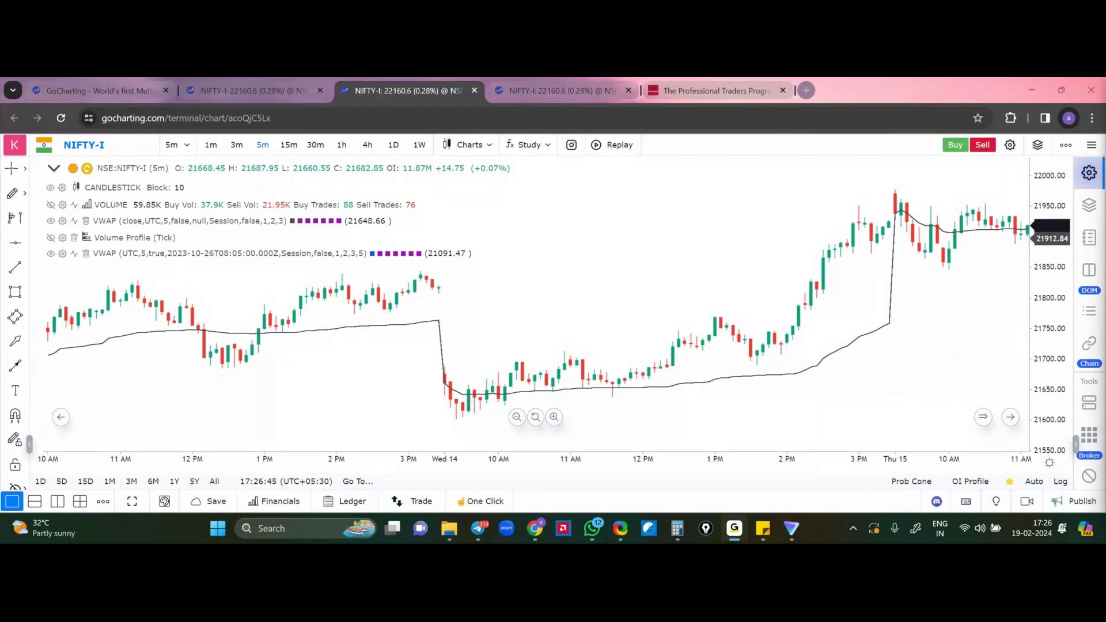
left_click_drag(595, 314, 572, 314)
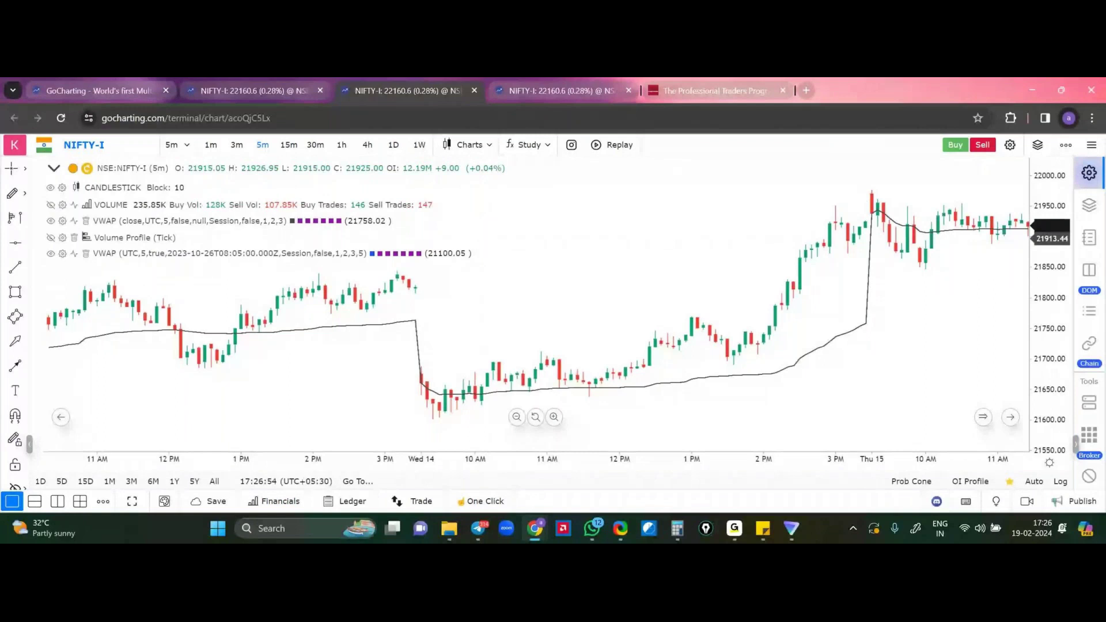
left_click(511, 360)
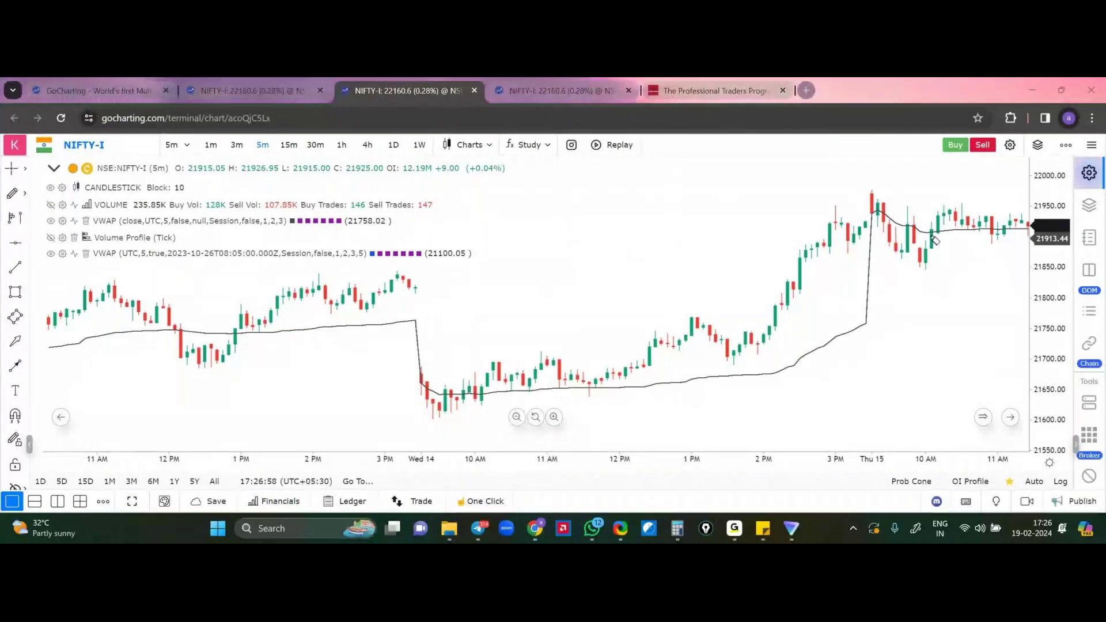
Handwrite the heading 'ALT → OD, OTD' near the top of the chart
left_click_drag(554, 231, 589, 232)
mouse_move(582, 217)
left_mouse_down()
mouse_move(597, 215)
mouse_move(590, 231)
left_mouse_up()
left_click_drag(604, 224, 662, 229)
left_click_drag(668, 214, 672, 232)
left_click_drag(685, 221, 680, 233)
left_click_drag(697, 215, 699, 229)
mouse_move(712, 215)
left_mouse_down()
mouse_move(730, 228)
mouse_move(721, 235)
left_mouse_up()
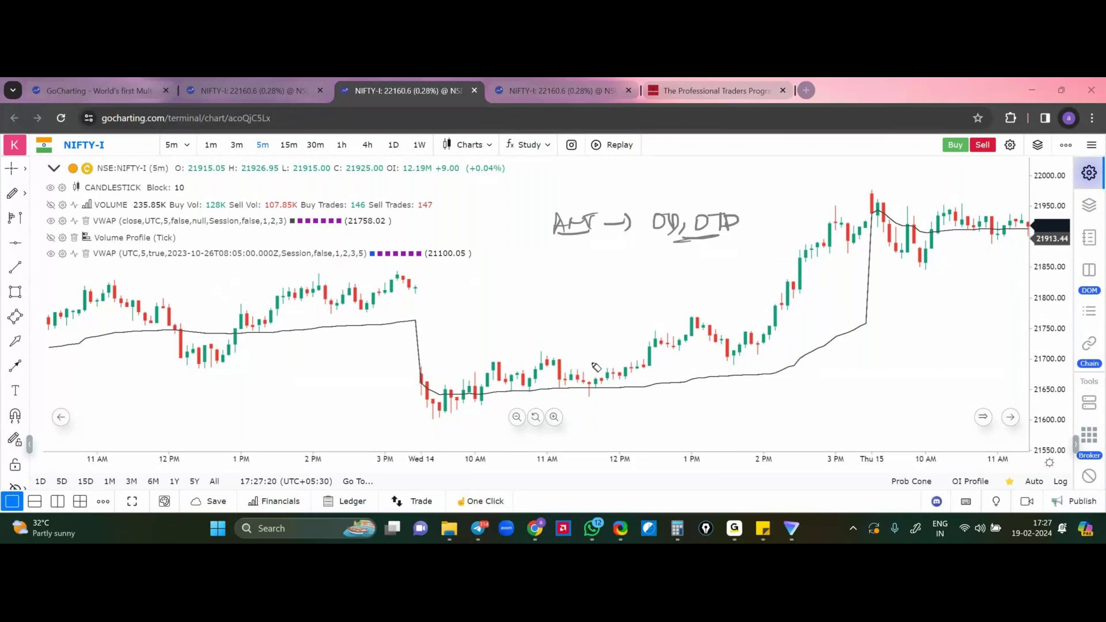
Underline the flat VWAP stretch near 12 PM and write '1. PDVWAP' with '2.' below
left_click_drag(689, 382, 620, 394)
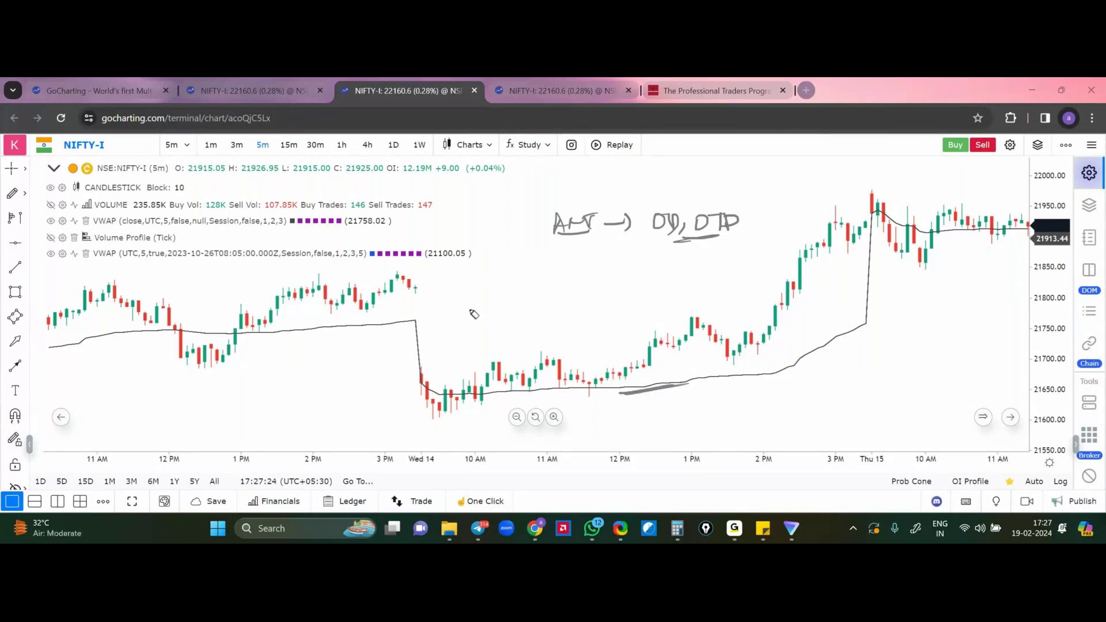
left_click(483, 297)
mouse_move(473, 287)
left_mouse_down()
mouse_move(476, 304)
mouse_move(500, 314)
left_mouse_up()
mouse_move(498, 288)
left_mouse_down()
mouse_move(525, 305)
mouse_move(548, 286)
mouse_move(580, 286)
left_mouse_up()
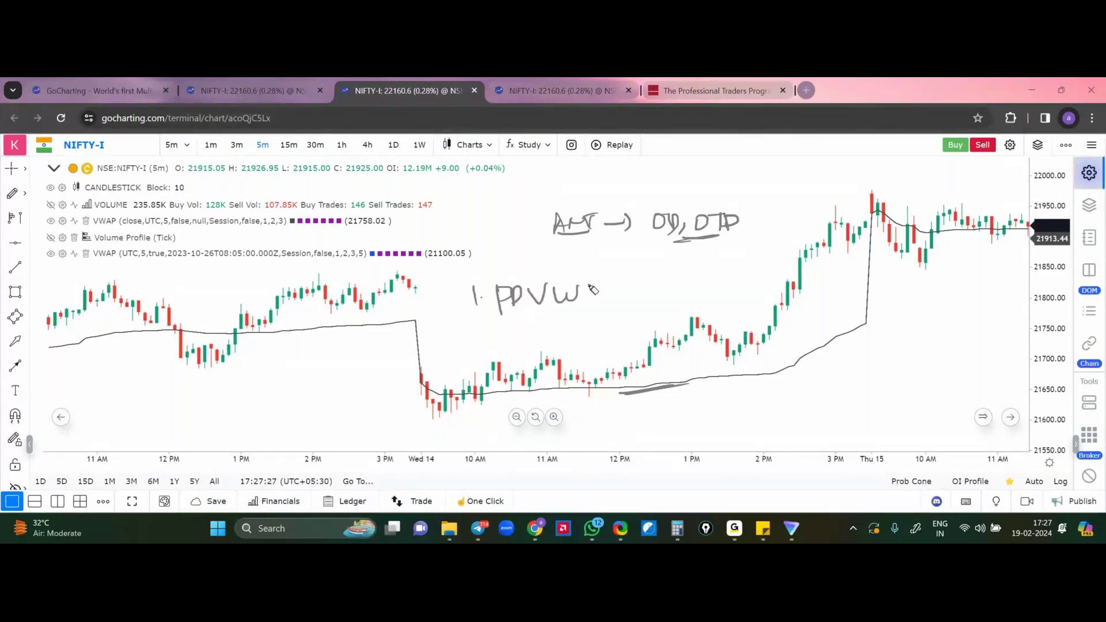
left_click_drag(590, 286, 603, 302)
left_click_drag(588, 296, 601, 294)
left_click_drag(612, 285, 614, 316)
left_click_drag(610, 285, 615, 296)
left_click_drag(474, 330, 494, 344)
left_click_drag(481, 350, 500, 347)
left_click(503, 342)
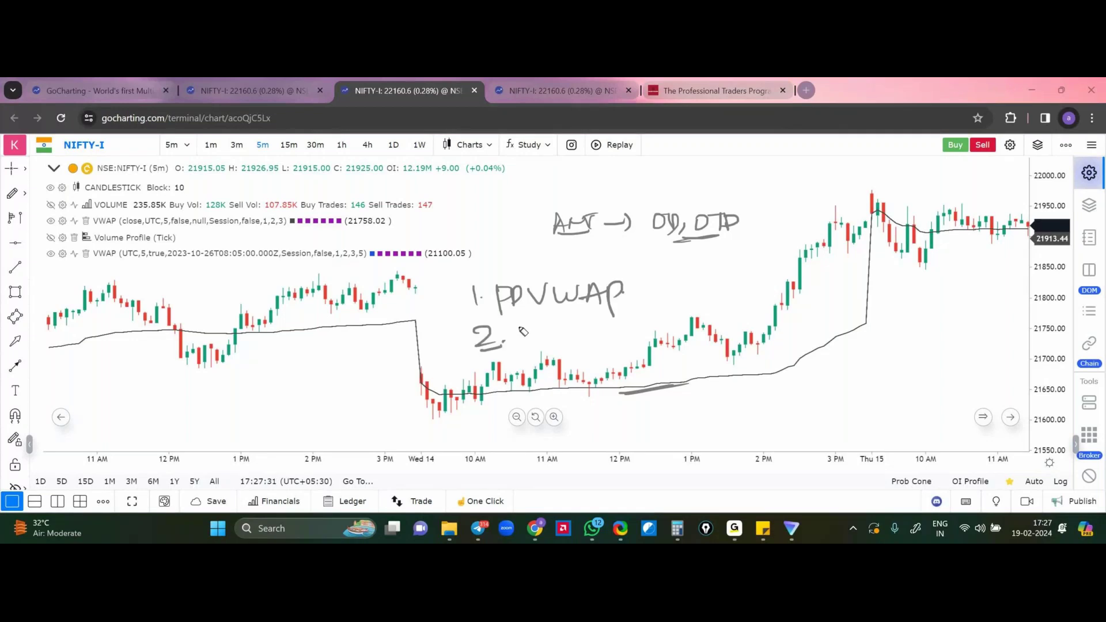
Write 'CDD' as the second point and underline it
left_click_drag(525, 323, 533, 336)
left_click_drag(538, 322, 538, 337)
left_click_drag(536, 321, 539, 337)
left_click_drag(557, 321, 557, 338)
left_click_drag(554, 321, 557, 338)
left_click_drag(523, 359, 587, 345)
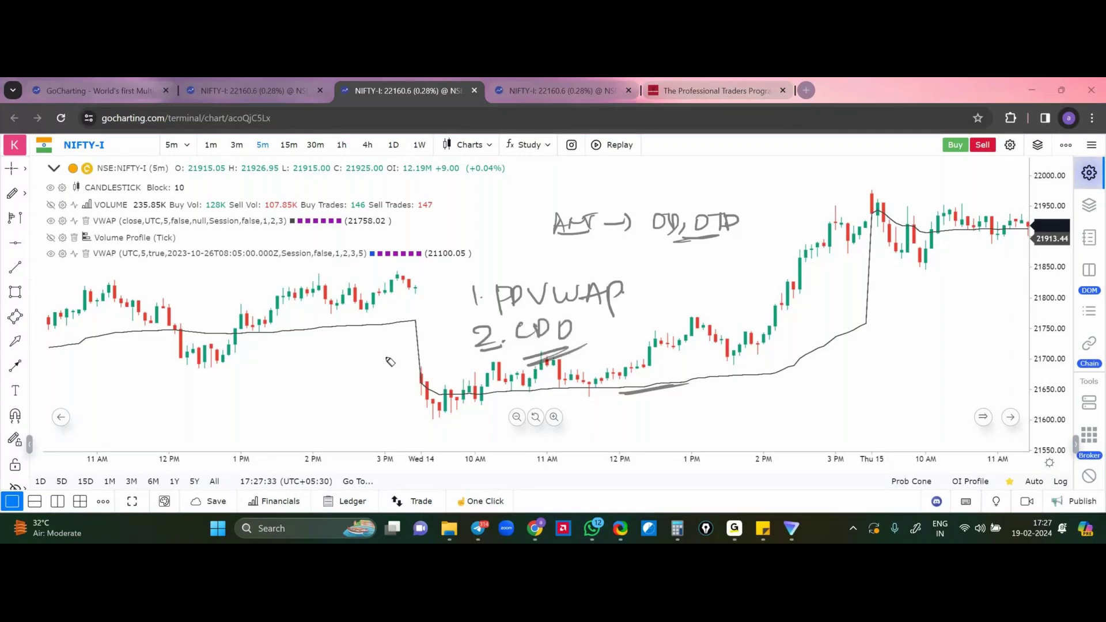
Mark the VWAP level before the Wed 14 drop, circle the gap-down open, and add a rising arrow
mouse_move(382, 326)
left_mouse_down()
mouse_move(432, 321)
mouse_move(383, 321)
left_mouse_up()
left_click_drag(424, 367, 403, 380)
left_click_drag(387, 394, 445, 377)
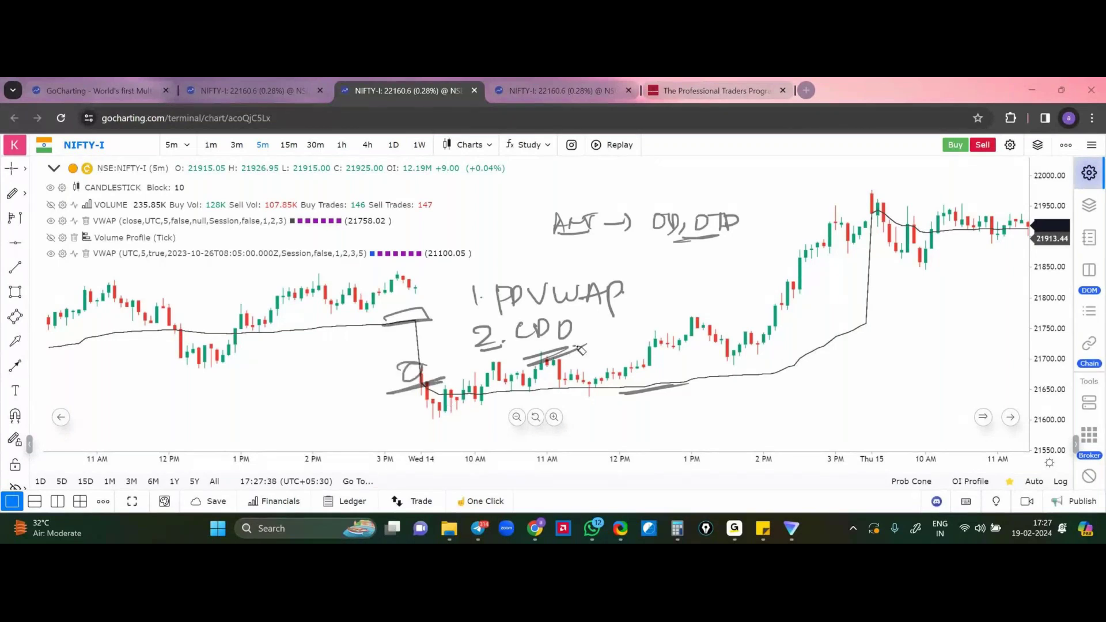
mouse_move(573, 348)
left_mouse_down()
mouse_move(622, 332)
mouse_move(635, 306)
left_mouse_up()
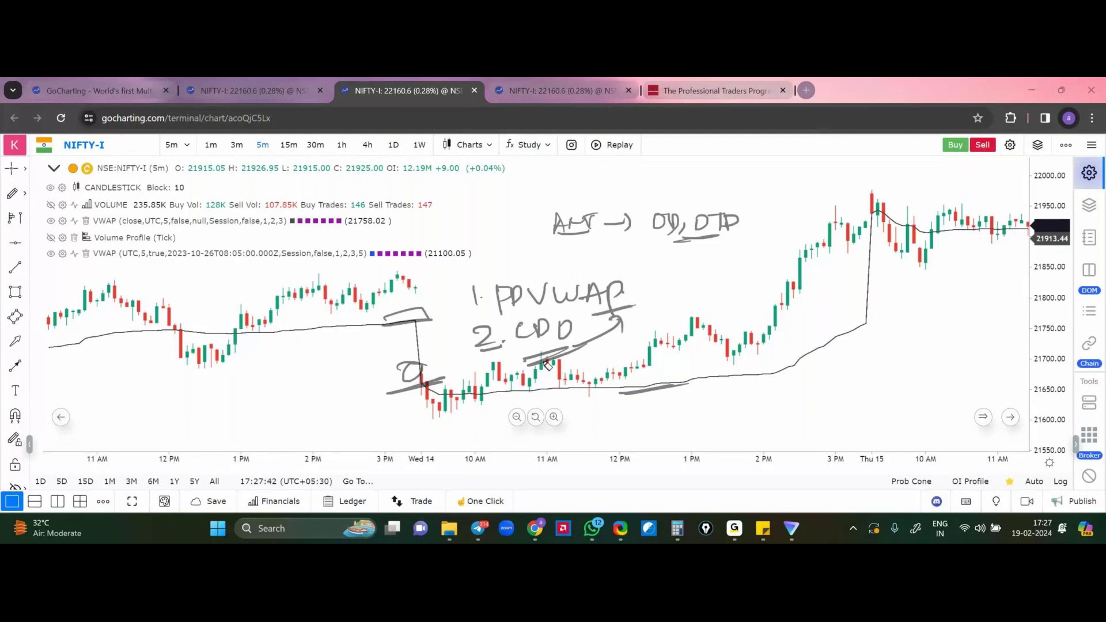
Write a '9.15' time note near 2:30 PM, then cross it out and underline beneath
left_click_drag(804, 371, 800, 395)
left_click_drag(808, 389, 826, 390)
left_click_drag(833, 369, 857, 361)
left_click_drag(785, 361, 844, 395)
left_click_drag(846, 357, 799, 403)
left_click_drag(762, 414, 881, 389)
left_click_drag(781, 422, 858, 392)
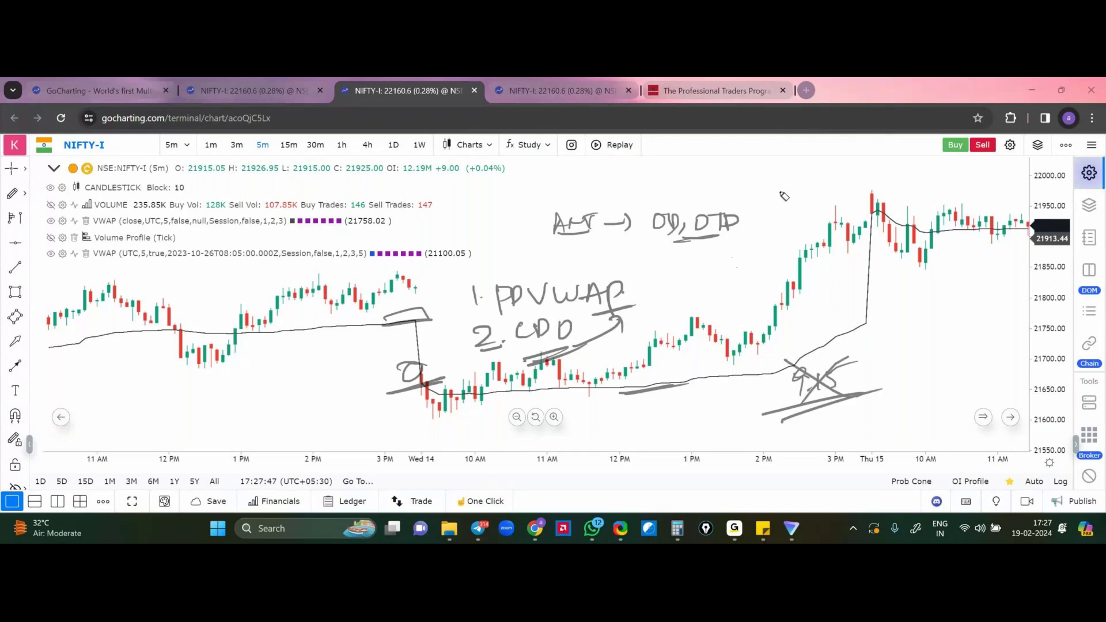
Write the time note '9:30–9:45' above the afternoon candles
left_click(731, 279)
left_click(726, 288)
mouse_move(718, 270)
left_mouse_down()
mouse_move(713, 291)
mouse_move(743, 275)
mouse_move(743, 288)
left_mouse_up()
left_click_drag(755, 276, 767, 279)
mouse_move(772, 281)
left_mouse_down()
mouse_move(801, 274)
mouse_move(798, 291)
mouse_move(834, 285)
left_mouse_up()
left_click(814, 281)
mouse_move(852, 269)
left_mouse_down()
mouse_move(840, 287)
mouse_move(871, 258)
left_mouse_up()
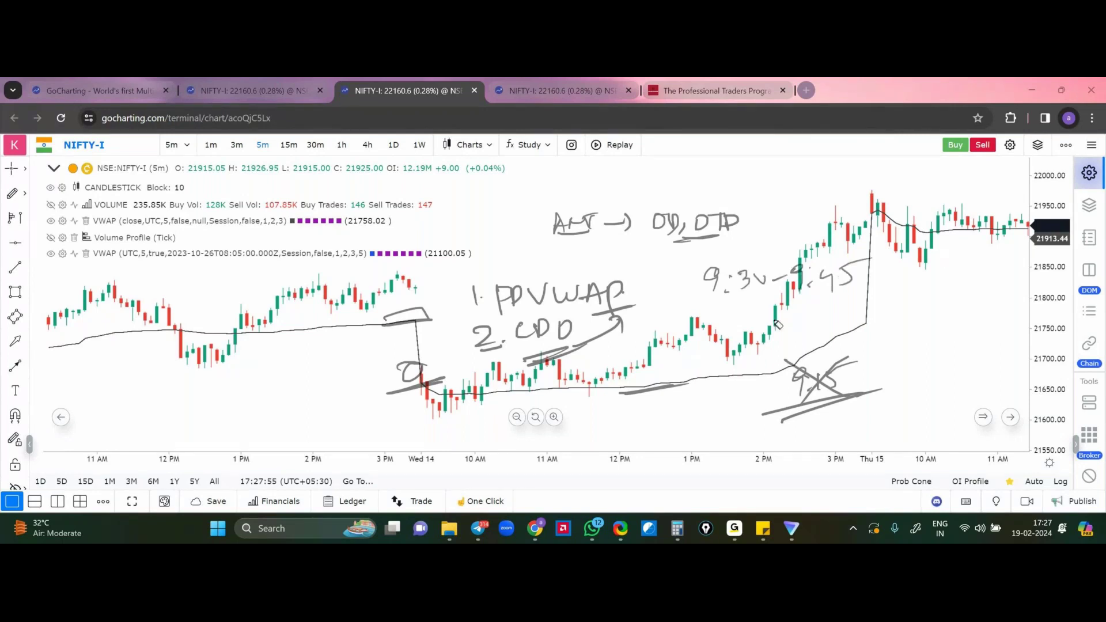
Draw lines under the afternoon rally and circle the Wed 14 opening with an arrow
left_click_drag(777, 324, 898, 286)
left_click_drag(535, 388, 451, 408)
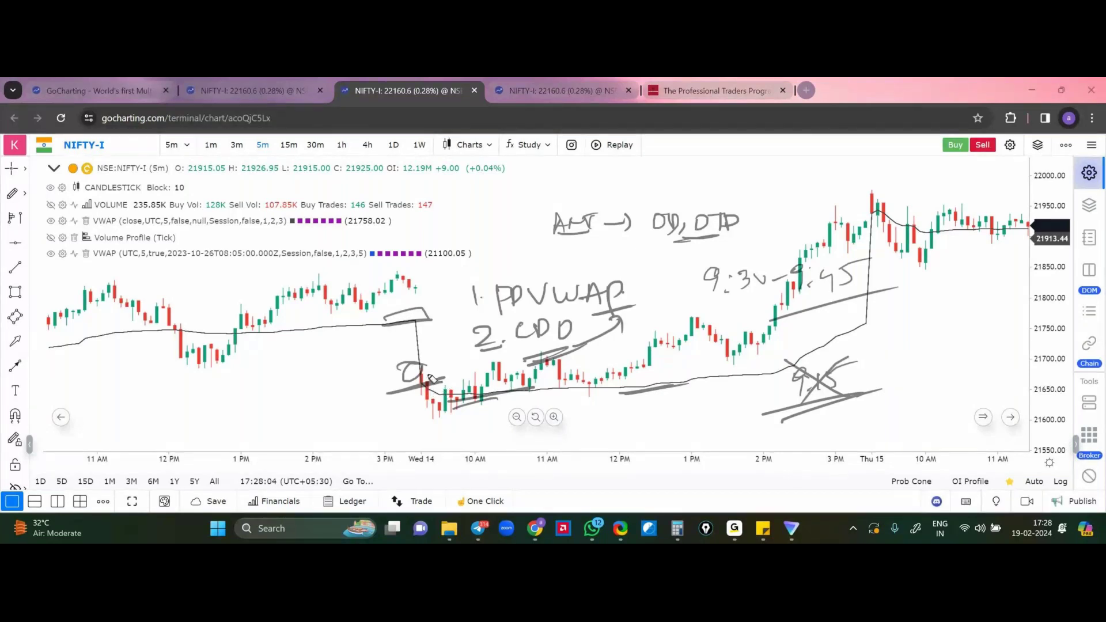
left_click_drag(429, 379, 436, 331)
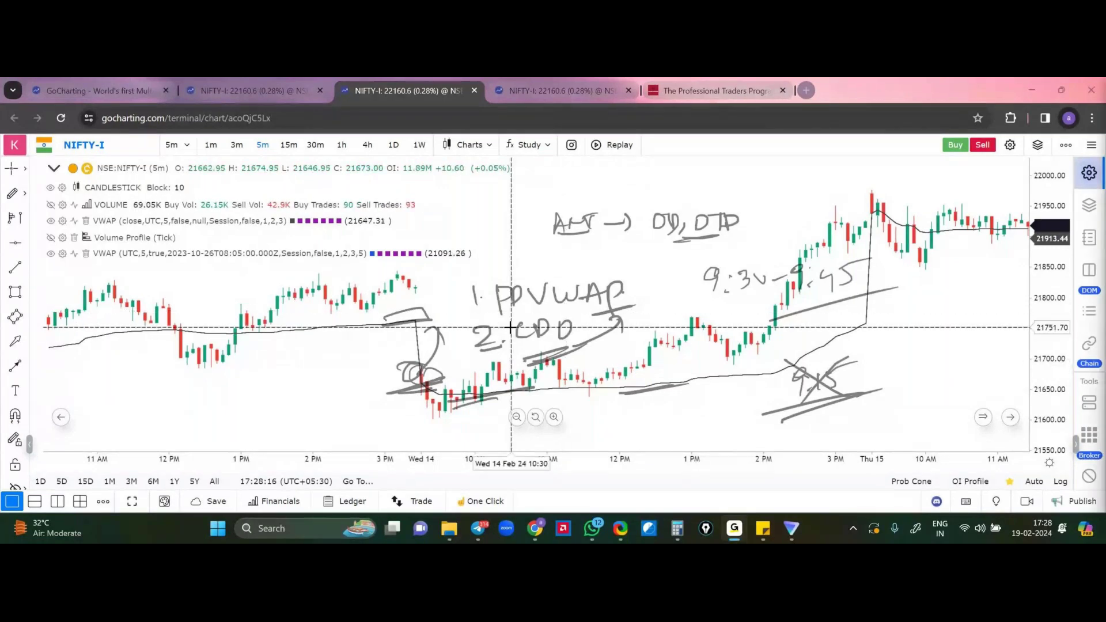
Clear the ink with Escape and pan and zoom the chart to the Wed 7–Fri 9 Feb candles
key("Escape")
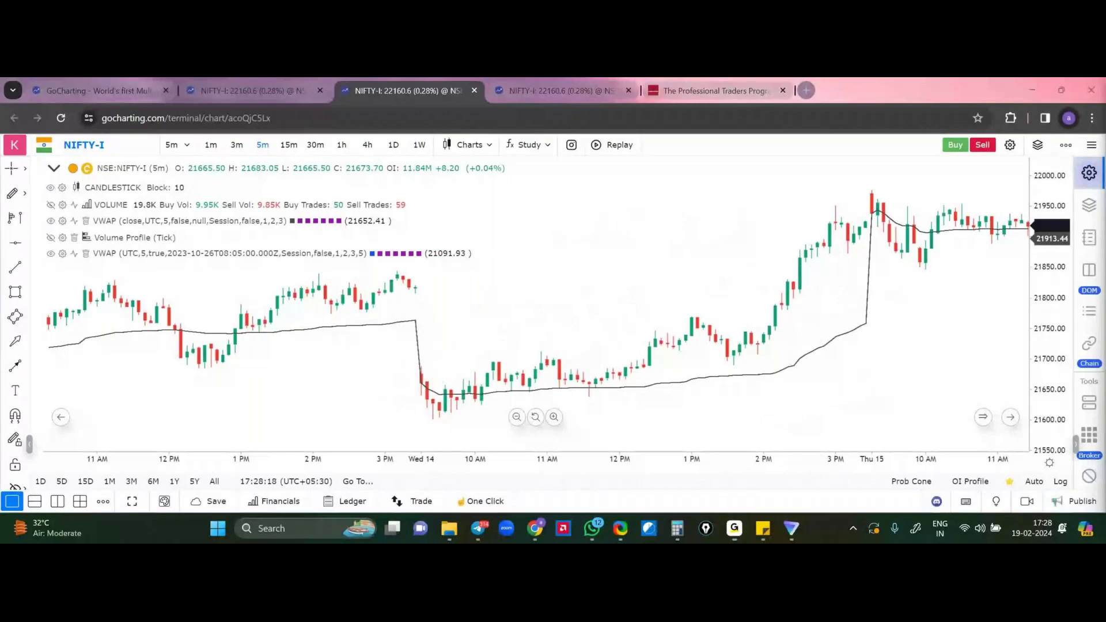
left_click_drag(518, 288, 727, 281)
scroll(728, 281, "down", 5)
left_click_drag(449, 299, 697, 368)
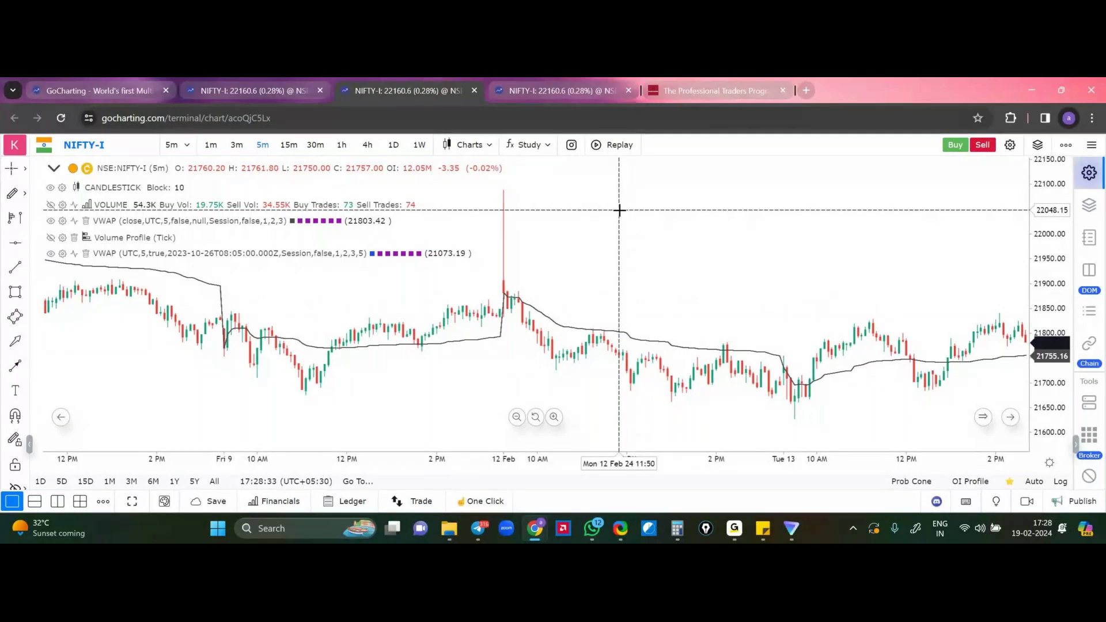
scroll(598, 291, "left", 12)
scroll(598, 291, "up", 2)
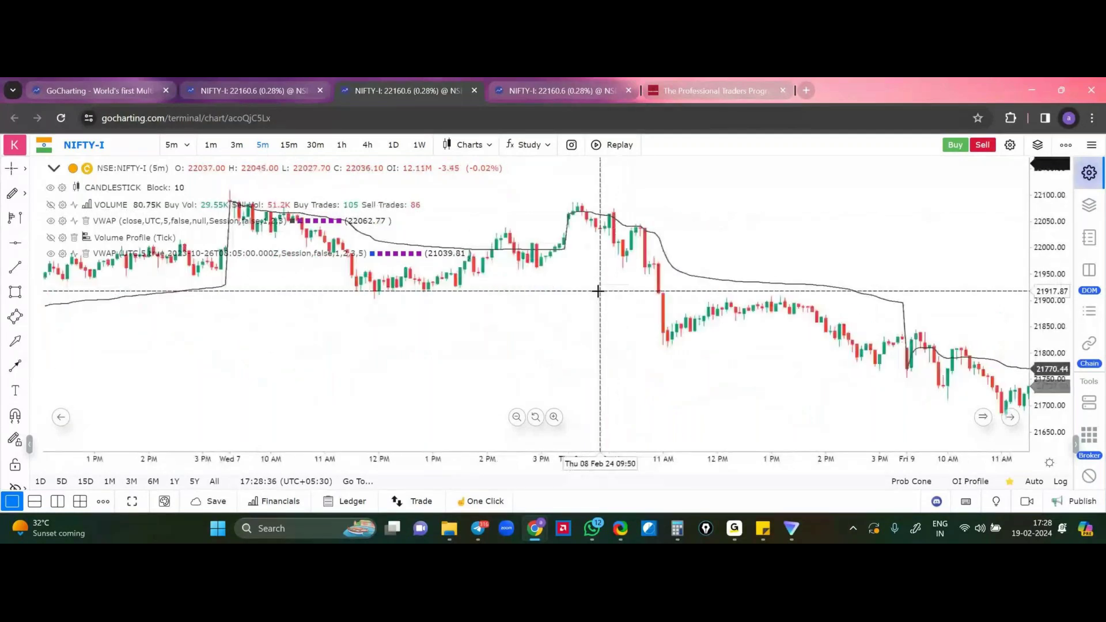
left_click_drag(598, 291, 511, 238)
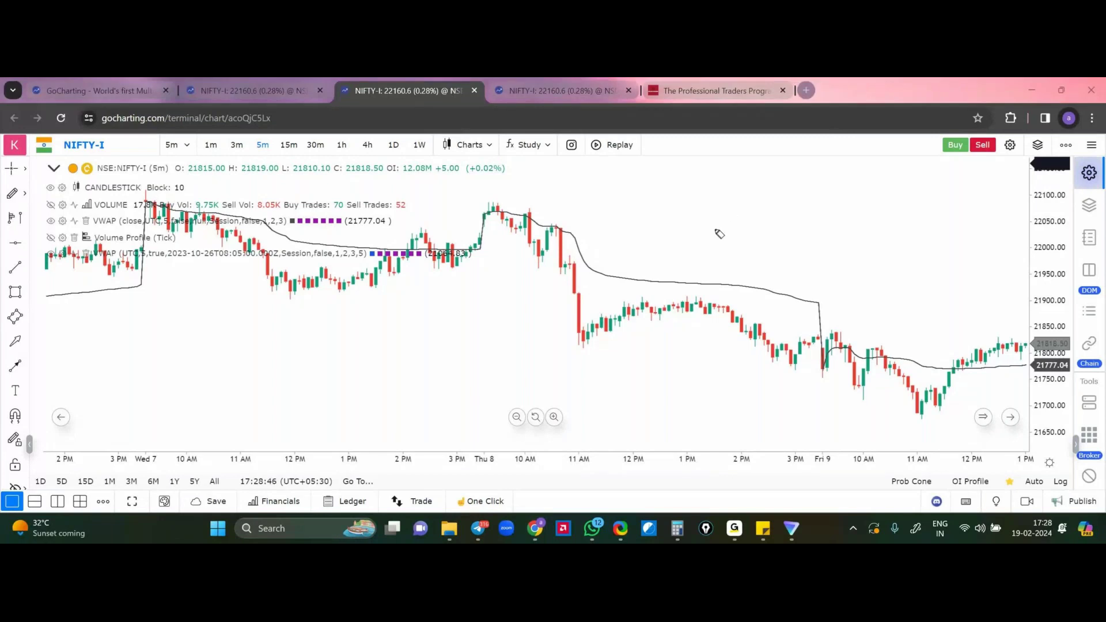
Handwrite and underline the note '₹ > PPVWAP'
mouse_move(683, 222)
left_mouse_down()
mouse_move(687, 243)
mouse_move(696, 237)
left_mouse_up()
mouse_move(704, 223)
left_mouse_down()
mouse_move(706, 240)
mouse_move(750, 227)
left_mouse_up()
mouse_move(758, 223)
left_mouse_down()
mouse_move(764, 239)
mouse_move(771, 221)
mouse_move(799, 223)
left_mouse_up()
left_click_drag(797, 239, 814, 237)
left_click_drag(813, 244, 830, 226)
left_click_drag(750, 256, 828, 242)
Write '> CDVWAP' below it and bracket both notes together
left_click_drag(716, 273, 728, 288)
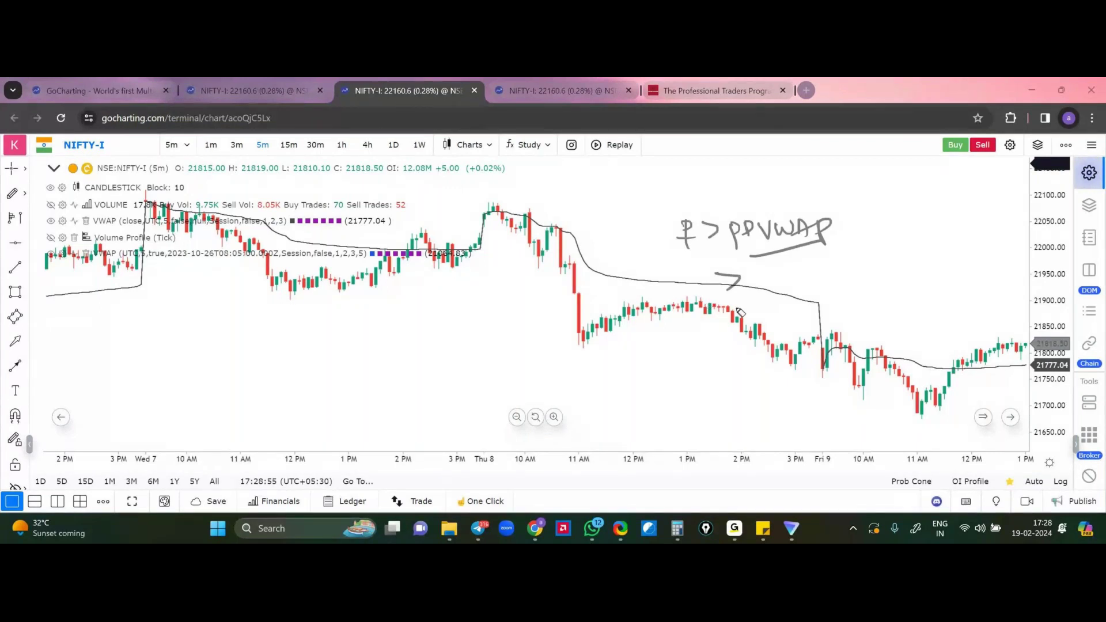
left_click_drag(769, 268, 770, 283)
left_click_drag(775, 266, 777, 283)
left_click_drag(795, 266, 838, 266)
left_click_drag(842, 283, 859, 271)
left_click_drag(846, 214, 857, 280)
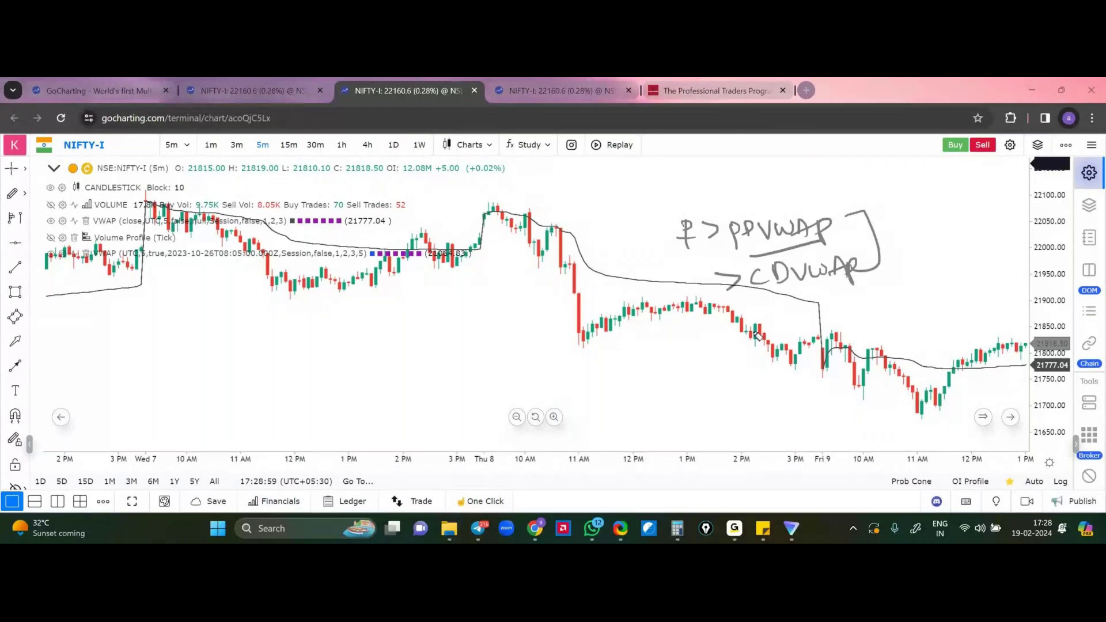
Draw an arrow from the 2 PM candles to VWAP, write 'seller', and circle the Thu 8 10 AM candles
left_click_drag(737, 317, 858, 314)
left_click_drag(789, 341, 872, 308)
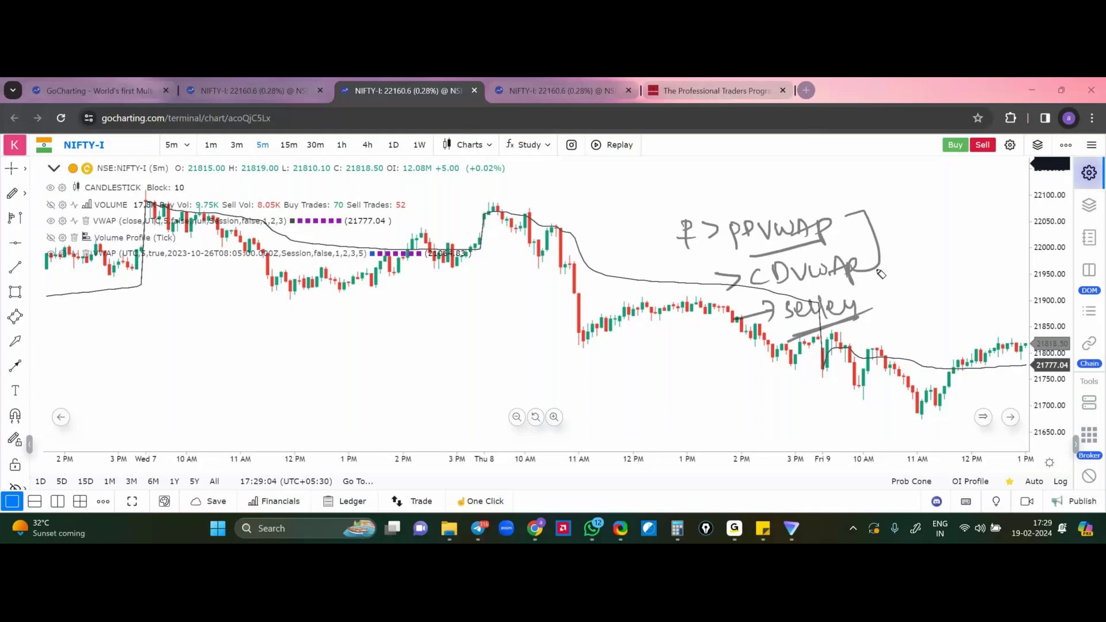
mouse_move(549, 222)
left_mouse_down()
mouse_move(556, 229)
mouse_move(550, 220)
left_mouse_up()
left_click_drag(497, 258, 598, 235)
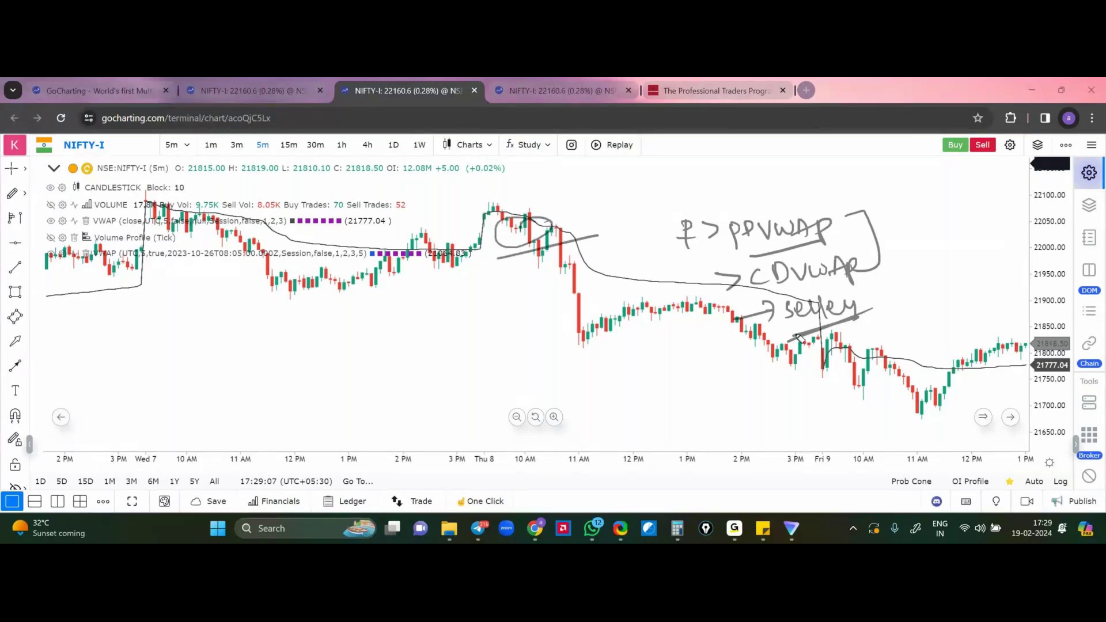
left_click_drag(795, 339, 821, 329)
left_click_drag(508, 247, 570, 231)
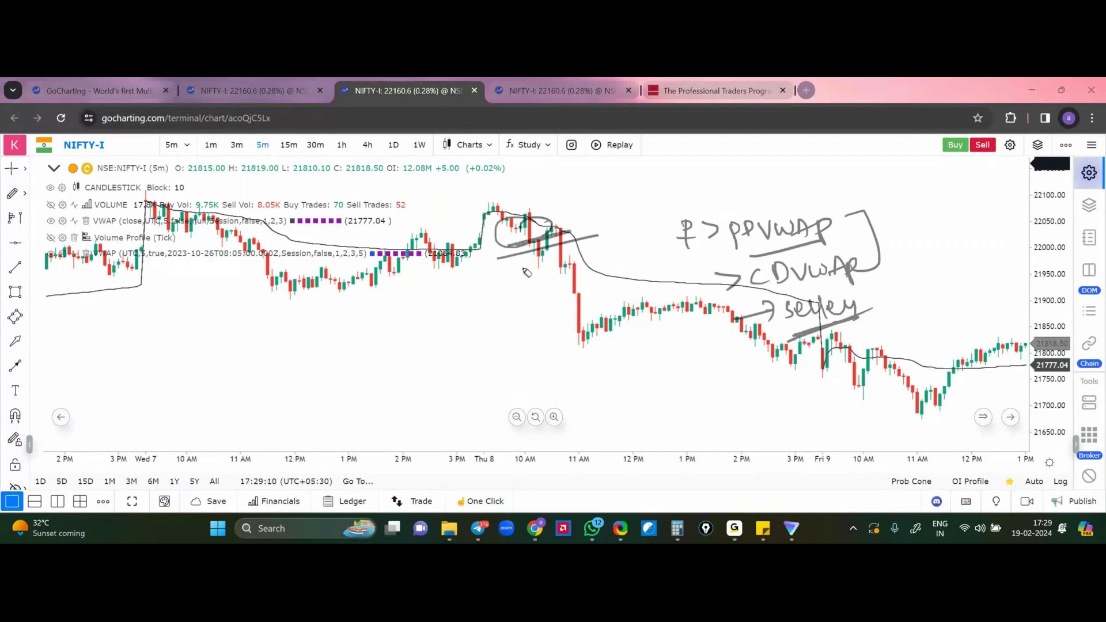
mouse_move(505, 263)
left_mouse_down()
mouse_move(558, 247)
mouse_move(618, 272)
left_mouse_up()
Circle the Wed 7 opening candles and draw a horizontal line at the Wed 7 level
left_click_drag(139, 299, 208, 292)
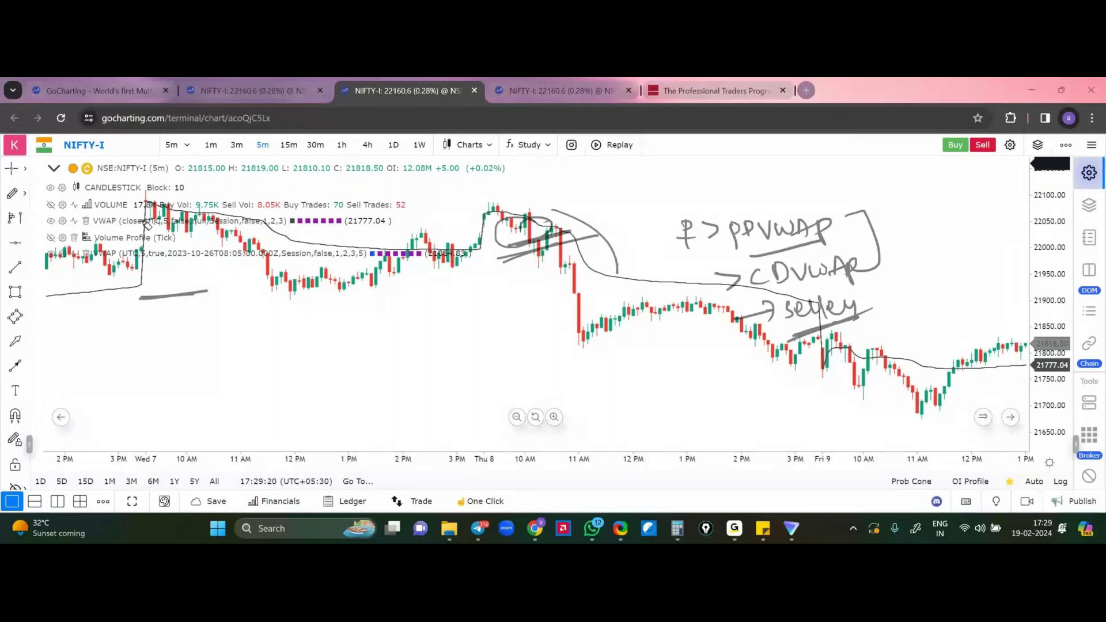
left_click_drag(129, 284, 155, 281)
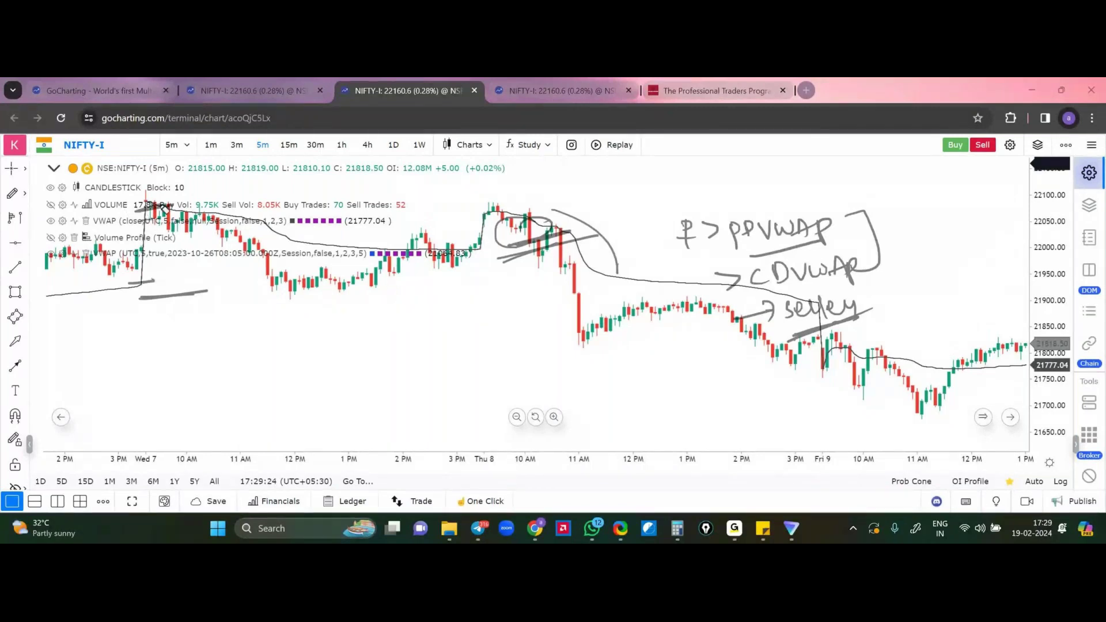
left_click_drag(163, 207, 156, 230)
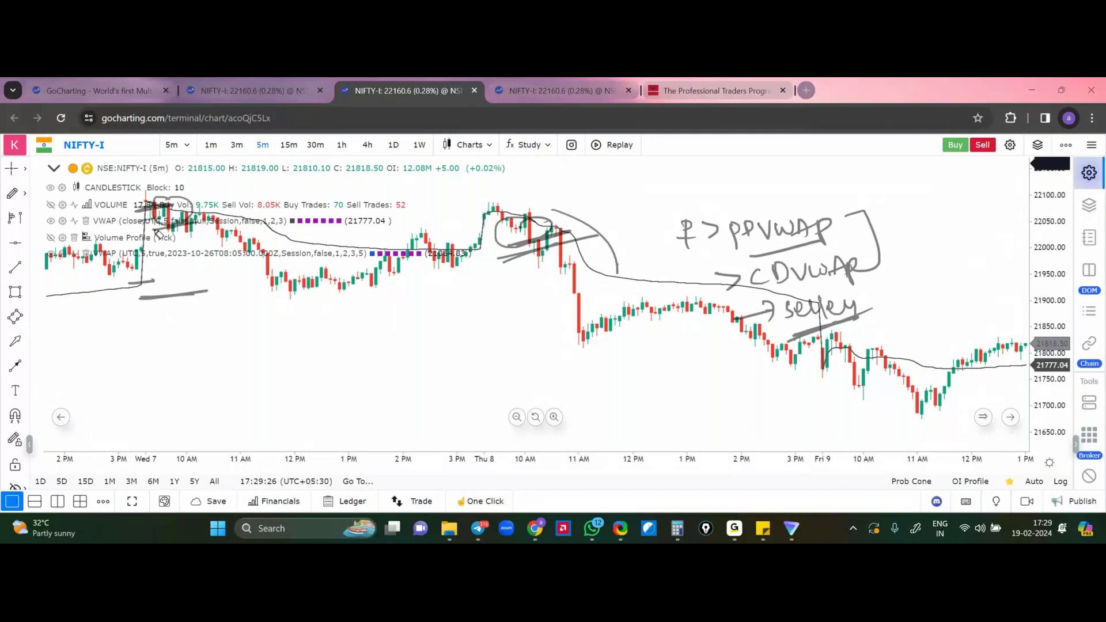
left_click_drag(130, 286, 220, 295)
left_click_drag(124, 289, 248, 289)
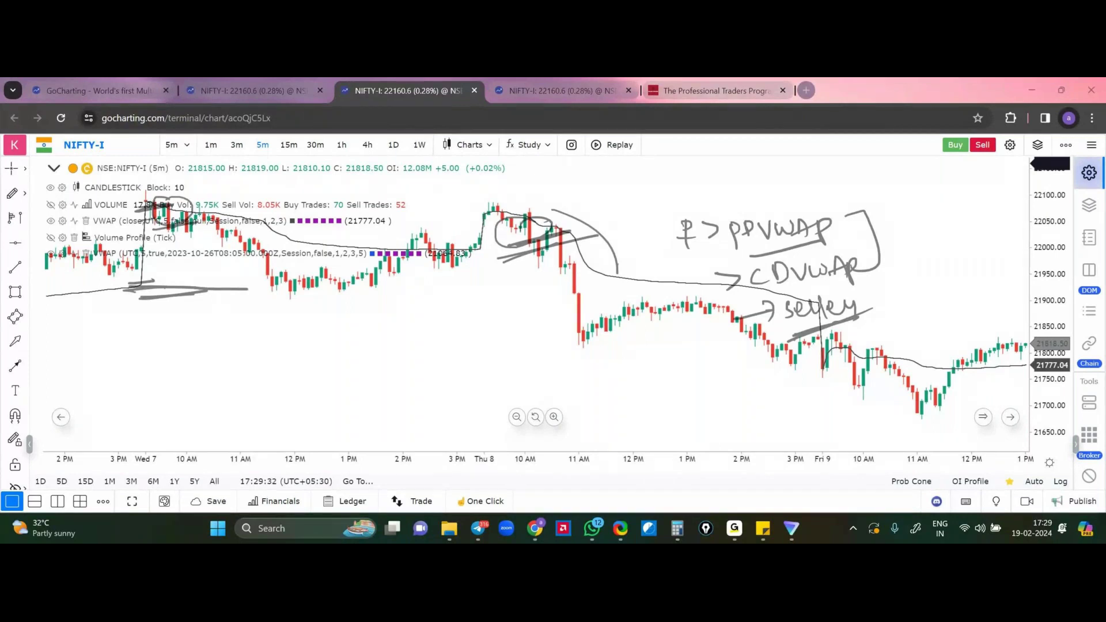
Clear the ink and shade a 21917.85–21937.55 rectangle zone from Tue 6 Feb 15:20 onward
key("Escape")
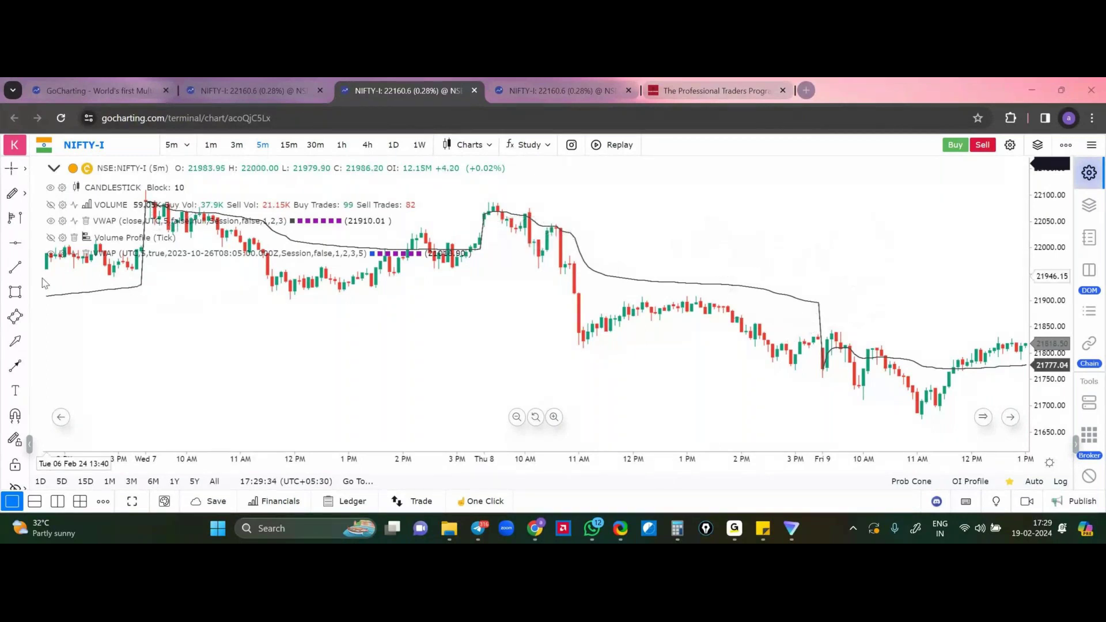
left_click(135, 291)
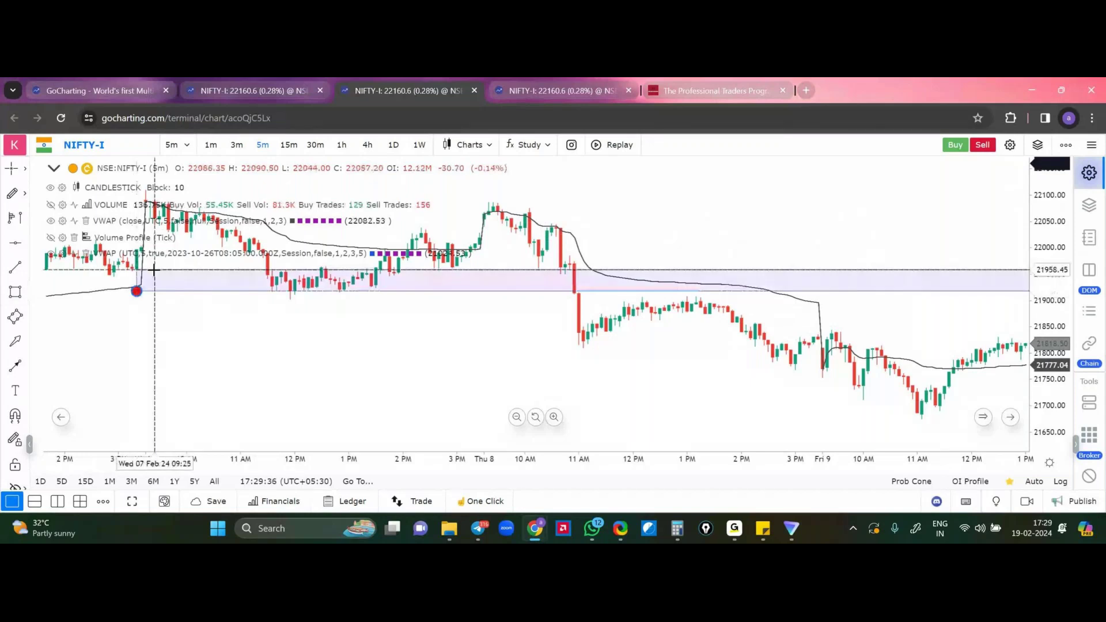
left_click(182, 279)
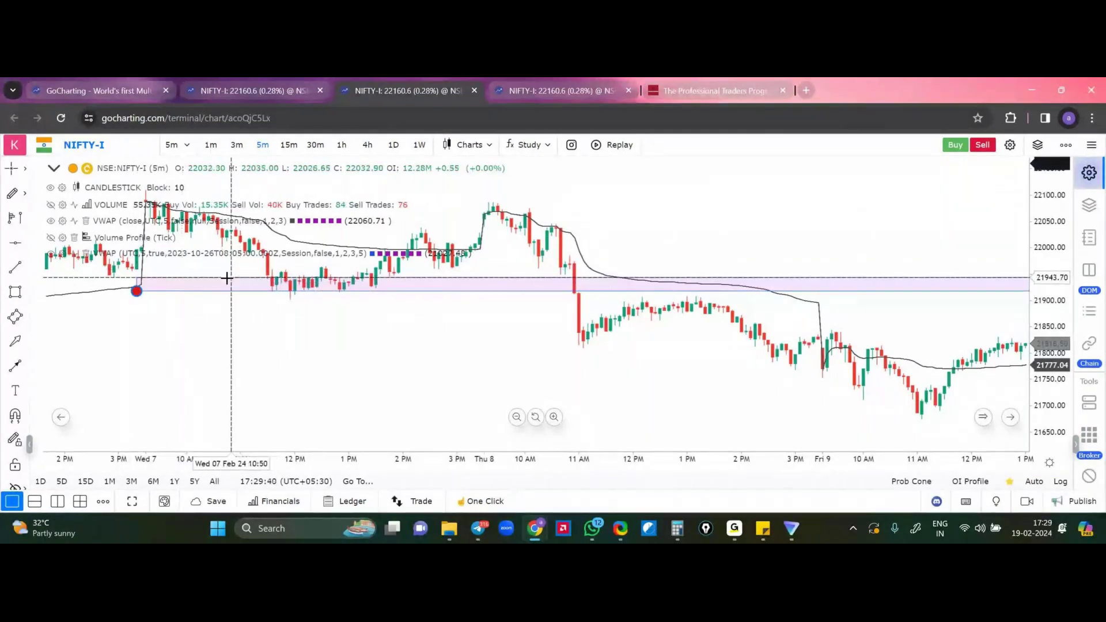
left_click(213, 281)
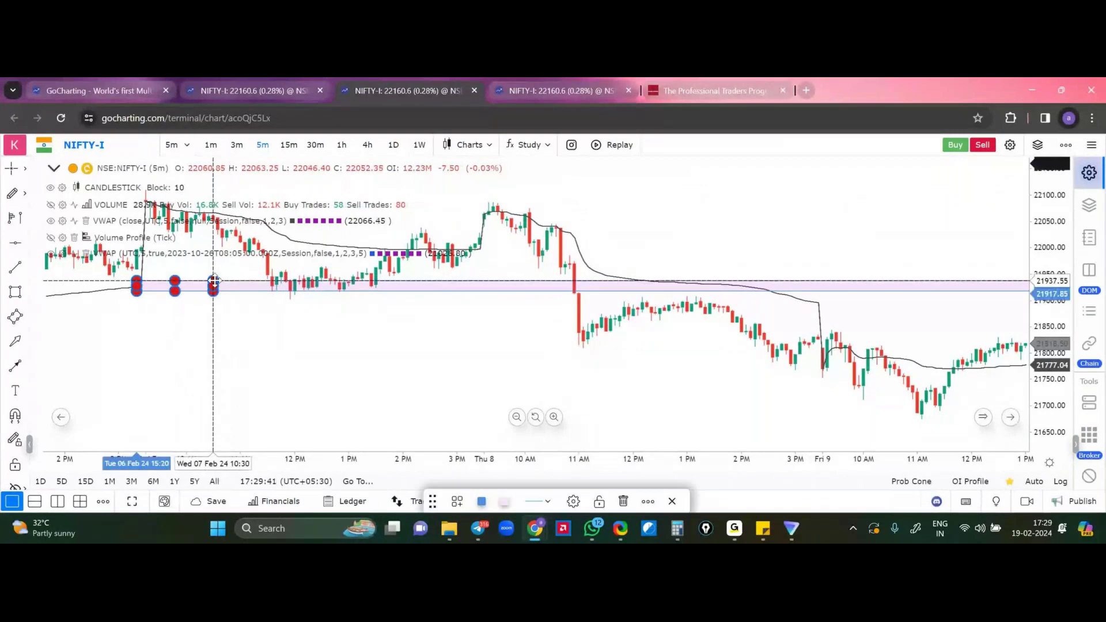
left_click(285, 340)
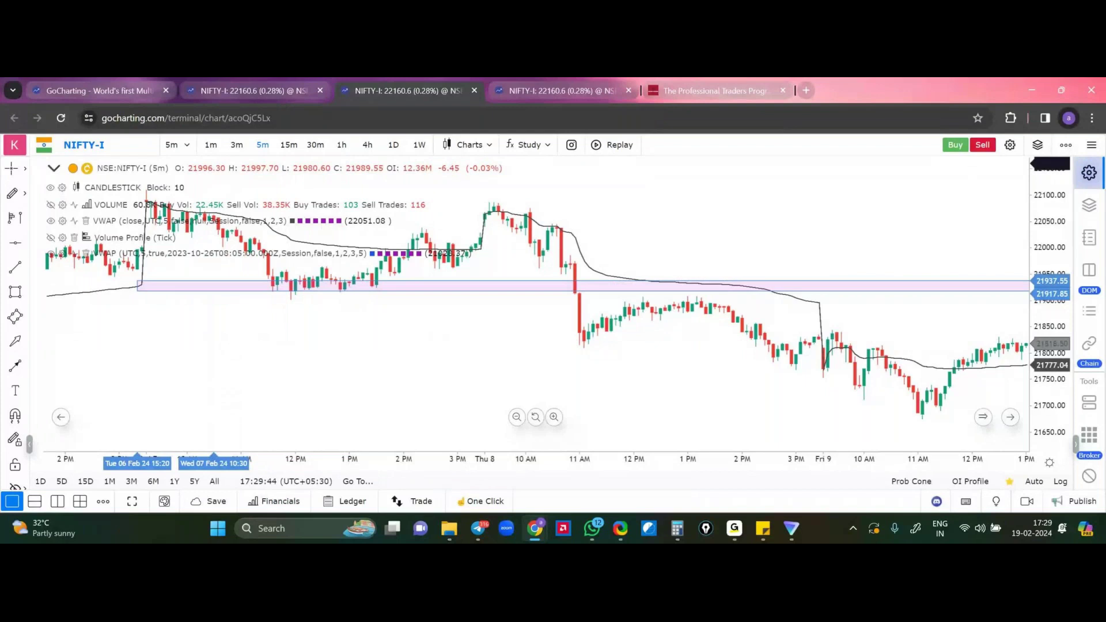
left_click_drag(263, 349, 344, 351)
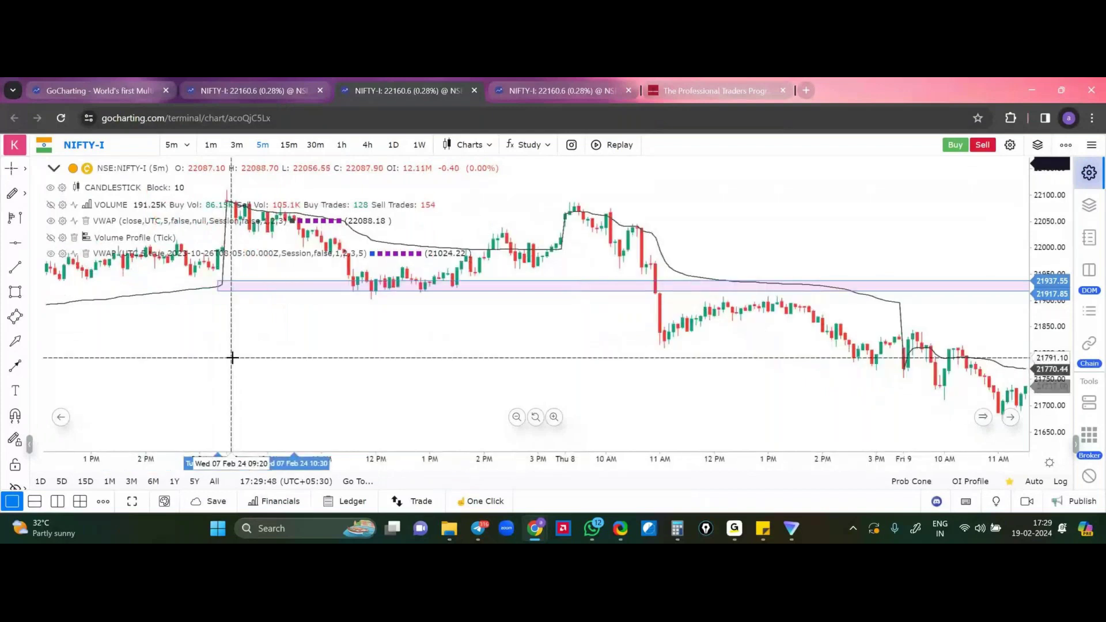
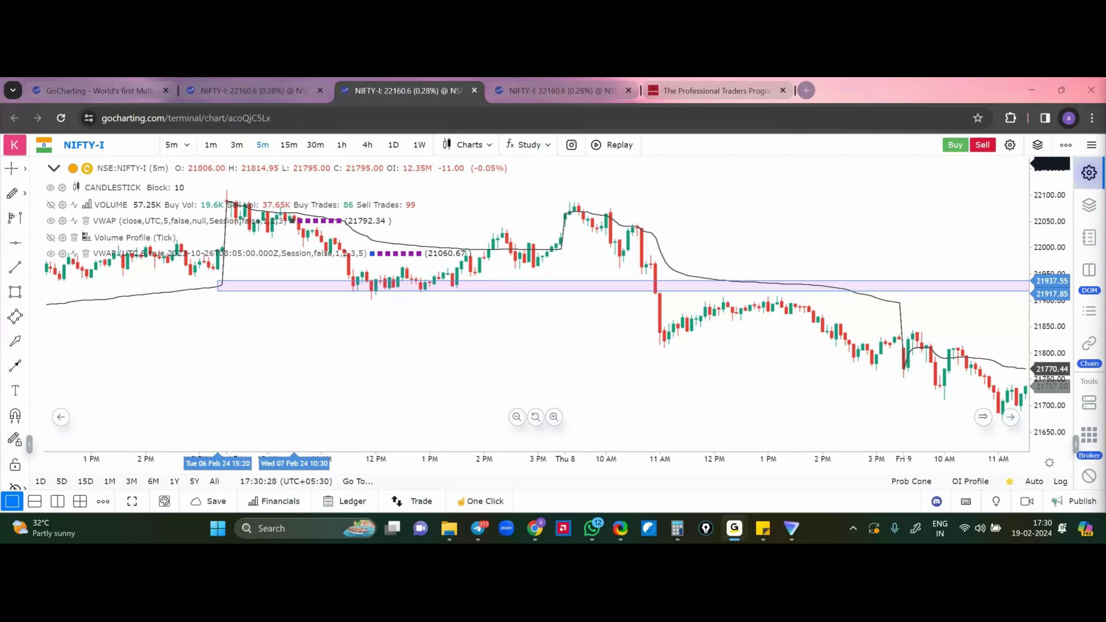
Drag the pink 21896–21915 zone back so it starts on the Mon 5 Feb afternoon candles
left_click(767, 291)
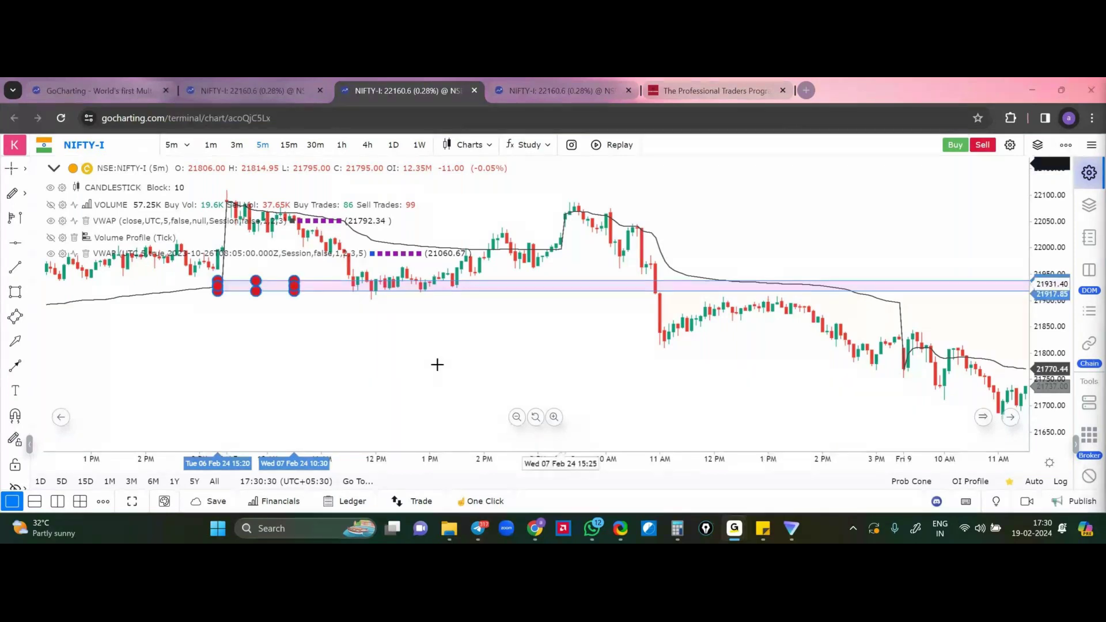
left_click(348, 335)
left_click_drag(348, 336, 455, 350)
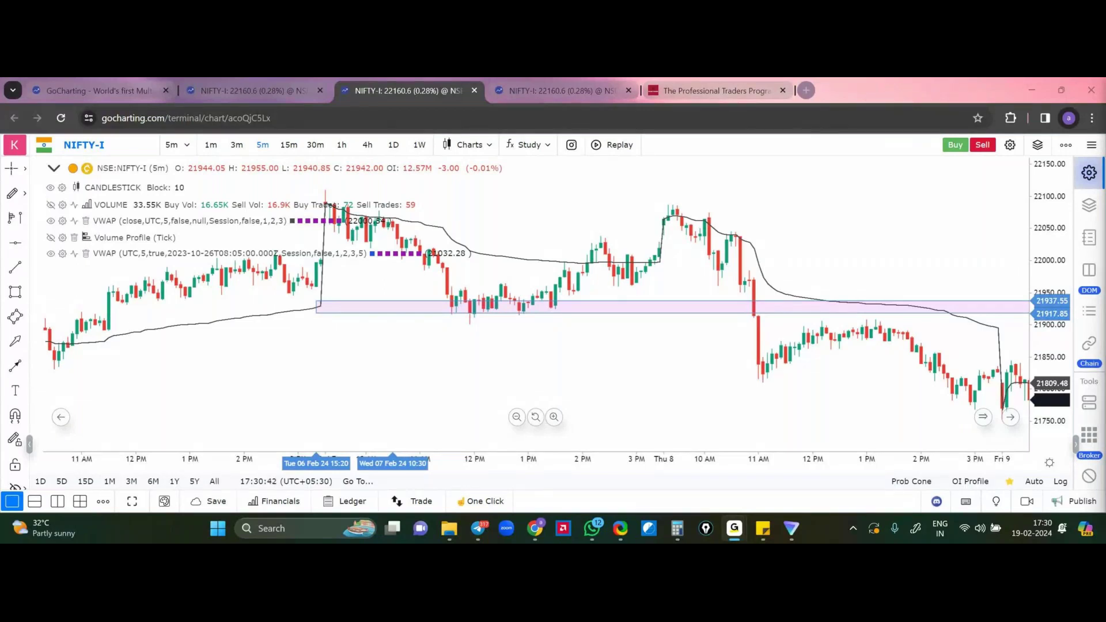
scroll(505, 327, "down", 2)
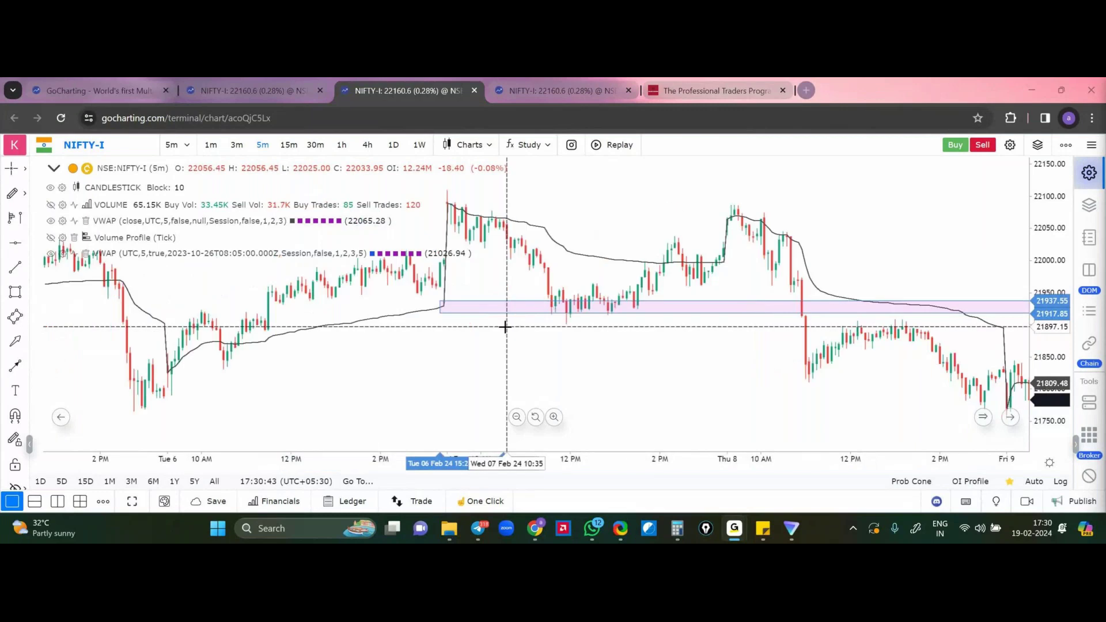
scroll(505, 327, "down", 1)
scroll(505, 327, "down", 2)
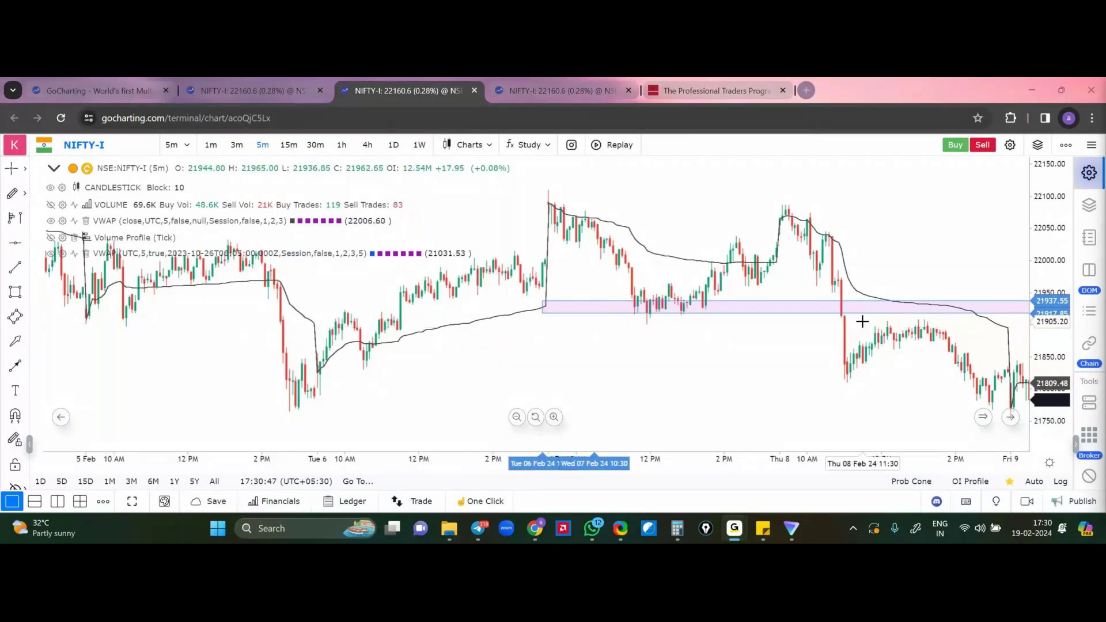
scroll(741, 293, "up", 1)
scroll(741, 293, "up", 1)
left_click_drag(295, 341, 945, 370)
left_click_drag(513, 311, 502, 287)
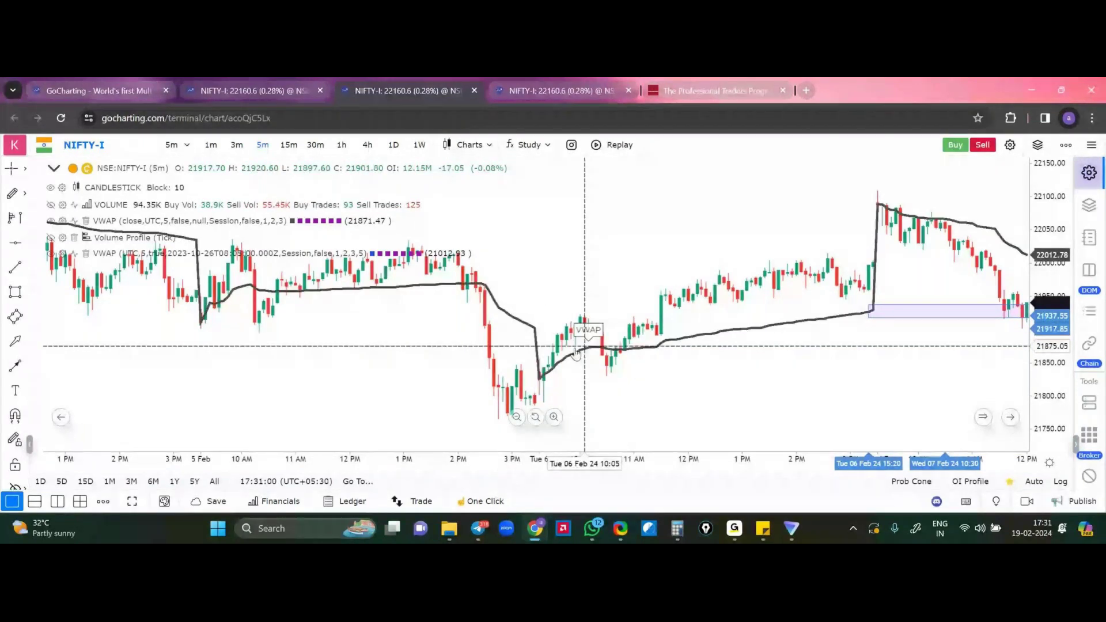
mouse_move(917, 314)
left_mouse_down()
mouse_move(627, 364)
mouse_move(541, 341)
mouse_move(565, 336)
left_mouse_up()
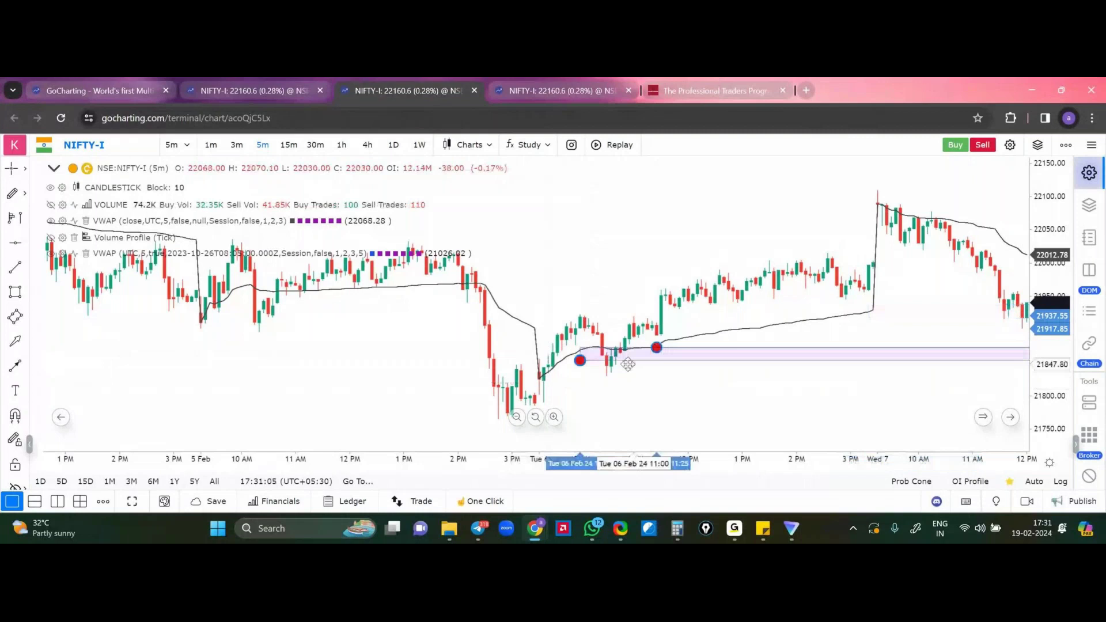
Confirm the pink zone spans 21895.50–21915.20 and activate the screen pen
left_click(737, 394)
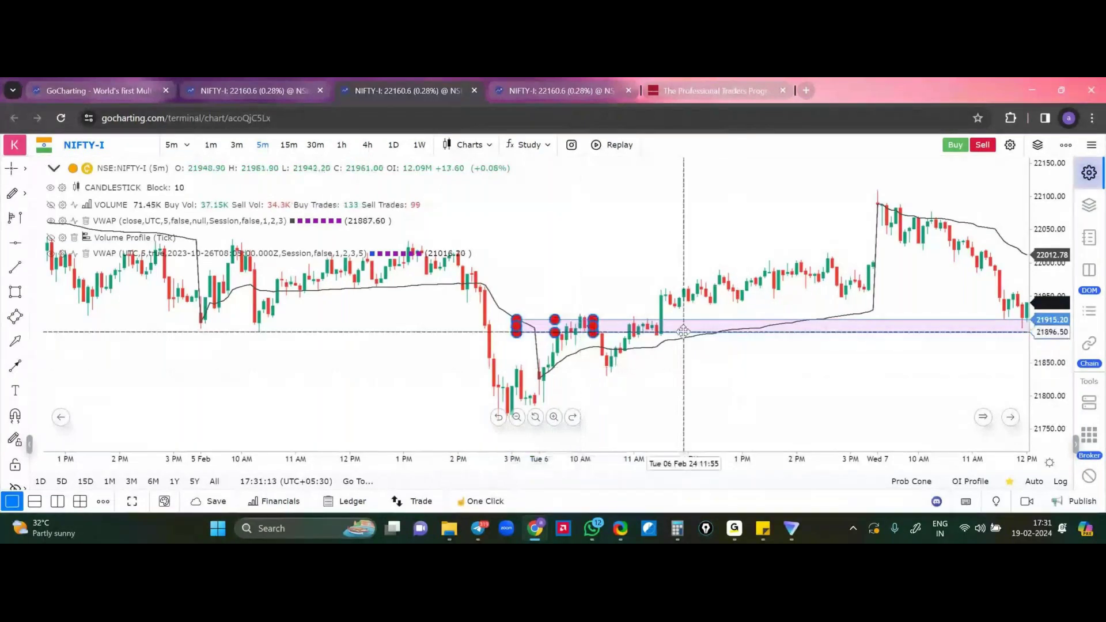
left_click(641, 333)
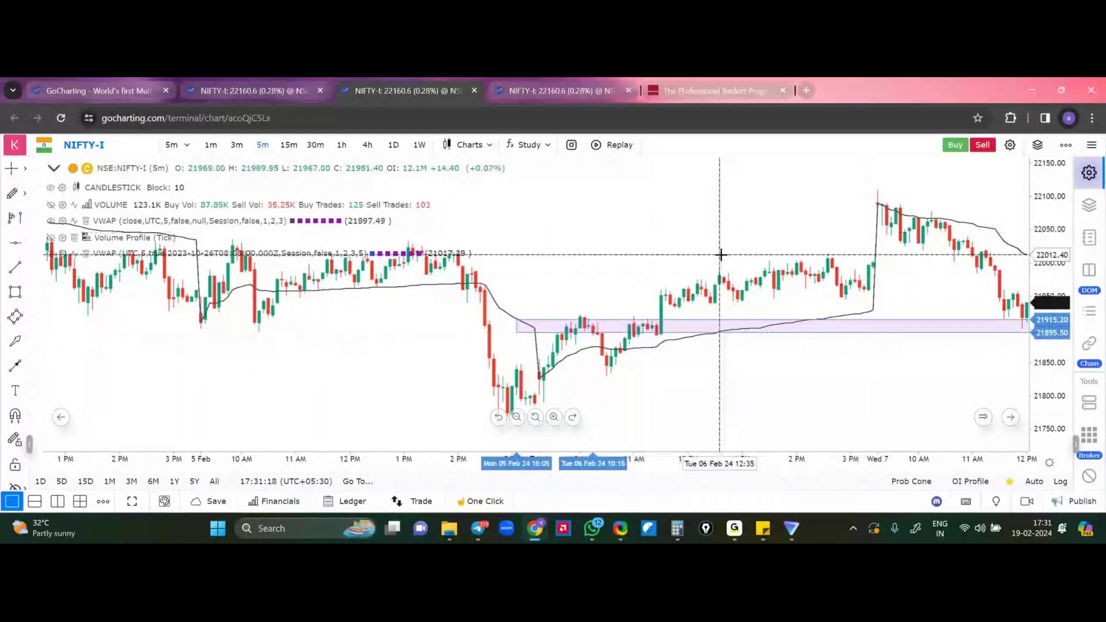
left_click(575, 138)
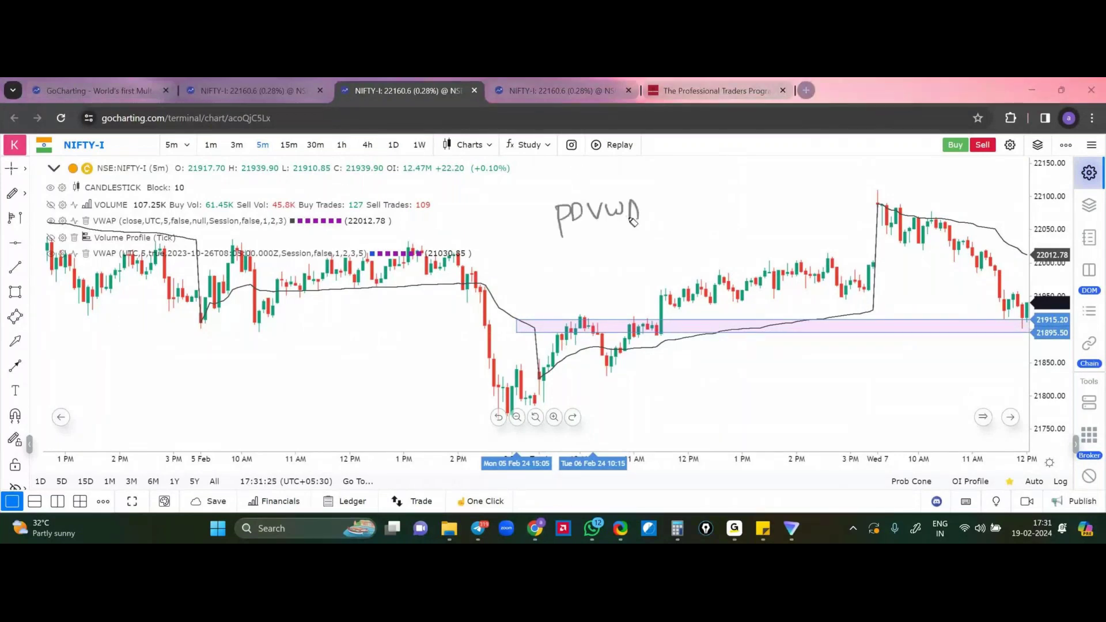
left_click_drag(626, 214, 639, 211)
left_click_drag(645, 200, 651, 226)
left_click_drag(644, 199, 648, 214)
left_click_drag(663, 211, 675, 198)
left_click_drag(700, 195, 698, 210)
mouse_move(714, 191)
left_mouse_down()
mouse_move(726, 207)
mouse_move(745, 193)
left_mouse_up()
left_click_drag(751, 192, 777, 191)
left_click_drag(777, 202, 793, 196)
left_click_drag(800, 211, 808, 183)
left_click_drag(766, 211, 593, 251)
left_click_drag(539, 212, 541, 253)
mouse_move(543, 205)
left_mouse_down()
mouse_move(787, 167)
mouse_move(788, 187)
left_mouse_up()
left_click_drag(759, 218, 552, 270)
left_click_drag(668, 248, 744, 237)
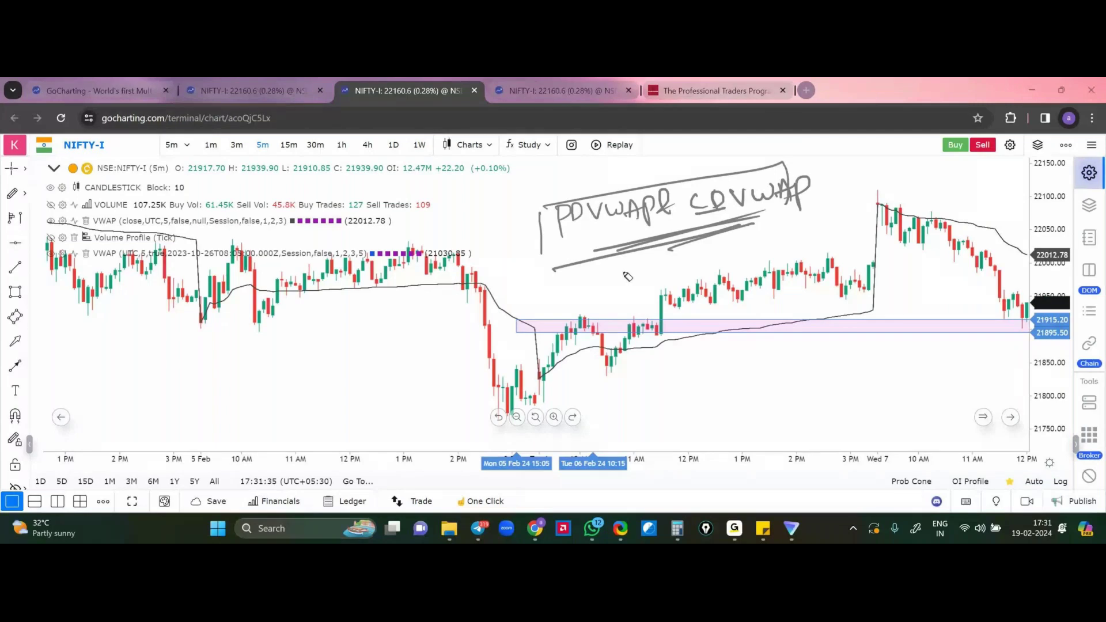
mouse_move(607, 263)
left_mouse_down()
mouse_move(611, 284)
mouse_move(634, 278)
left_mouse_up()
left_click_drag(626, 265, 628, 285)
left_click_drag(658, 259, 663, 278)
left_click_drag(674, 263, 690, 270)
left_click_drag(703, 254, 736, 261)
left_click_drag(673, 290, 729, 273)
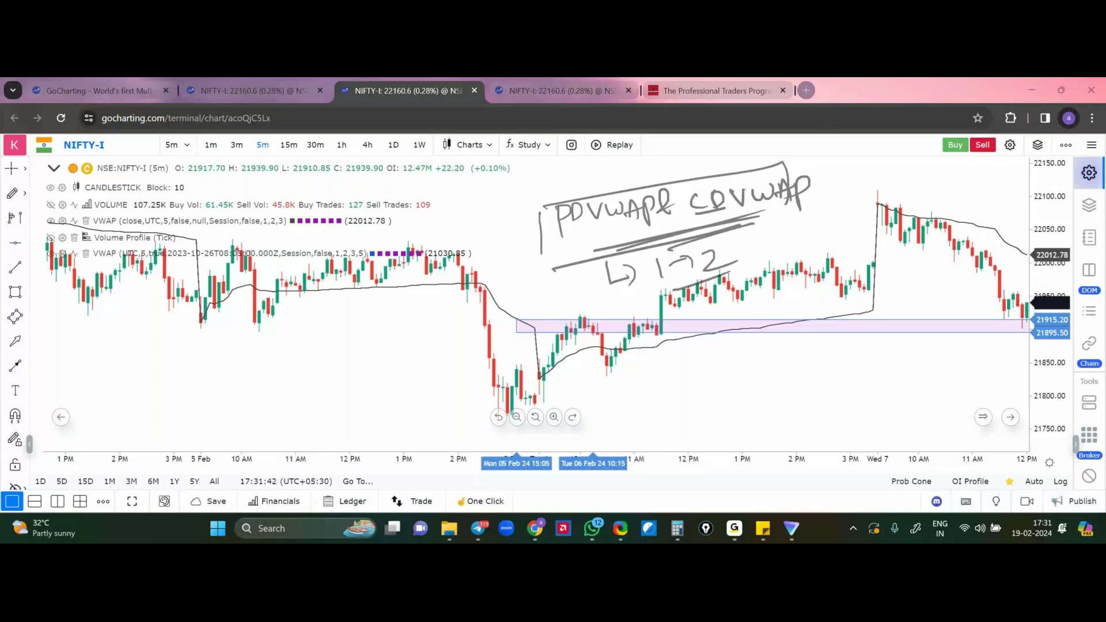
key("e")
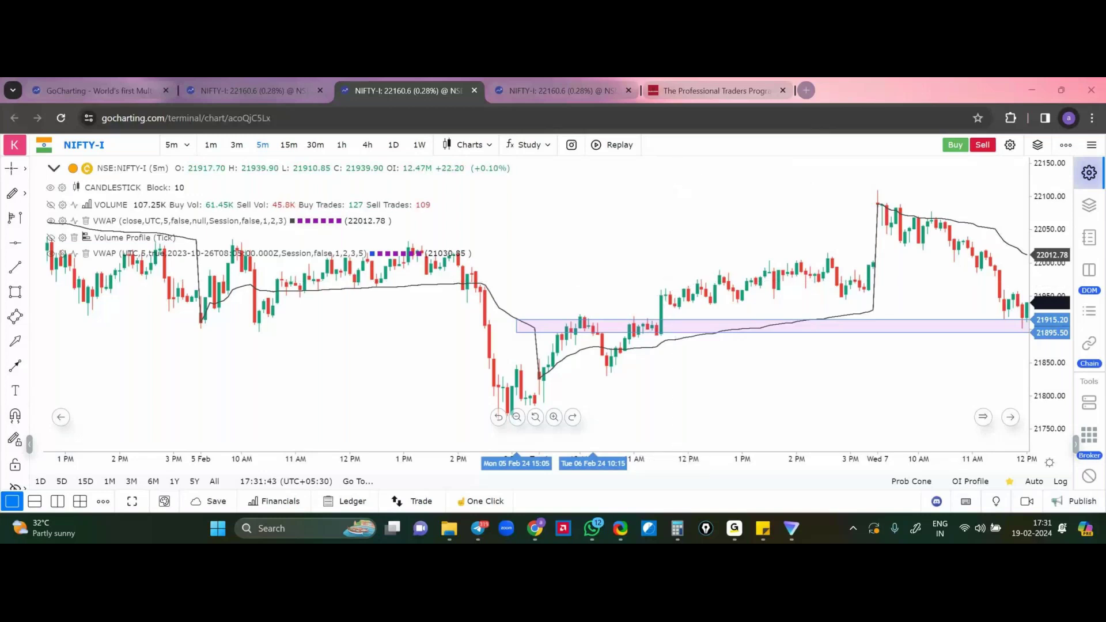
Draw a thin 22028.85–22036.85 zone from Fri 2 Feb 15:15 into Mon 5 Feb, then switch to the footprint chart
left_click_drag(476, 233, 674, 357)
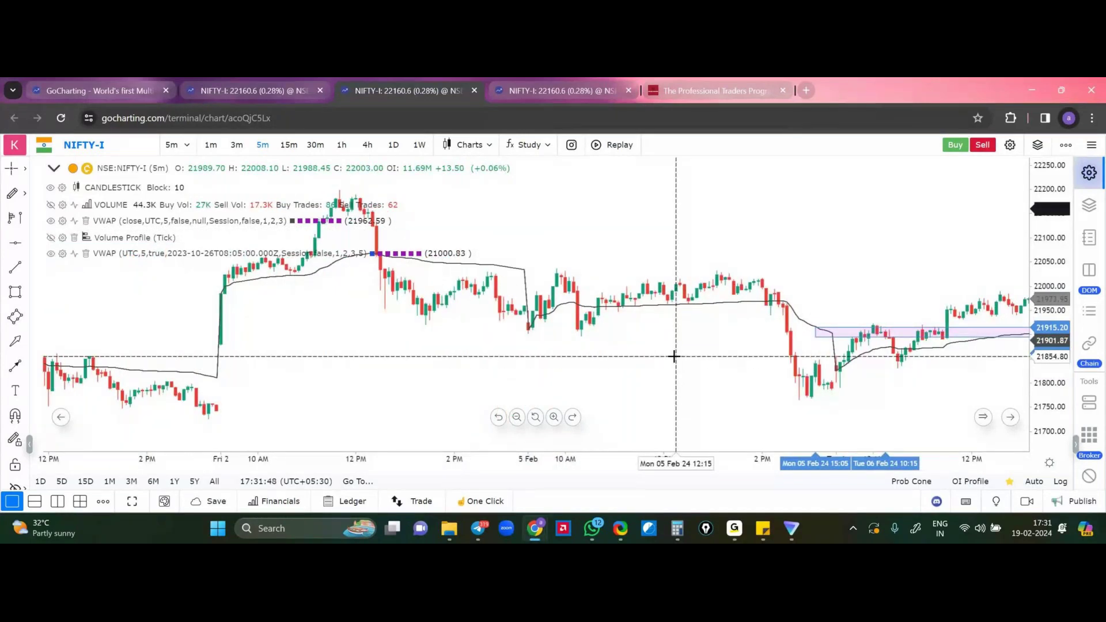
left_click(520, 270)
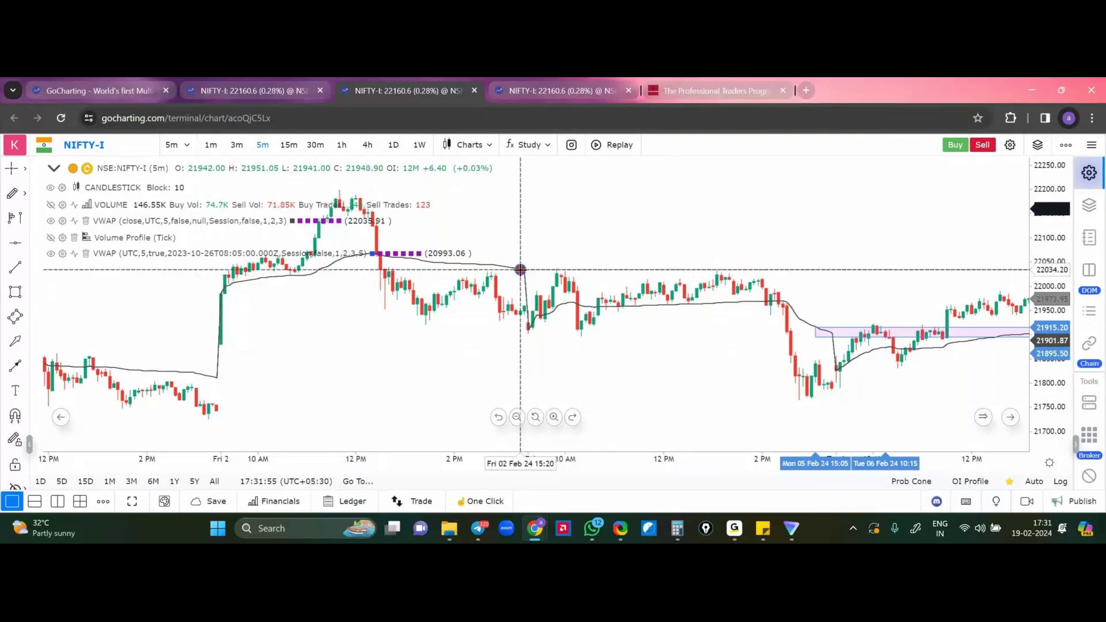
left_click(632, 267)
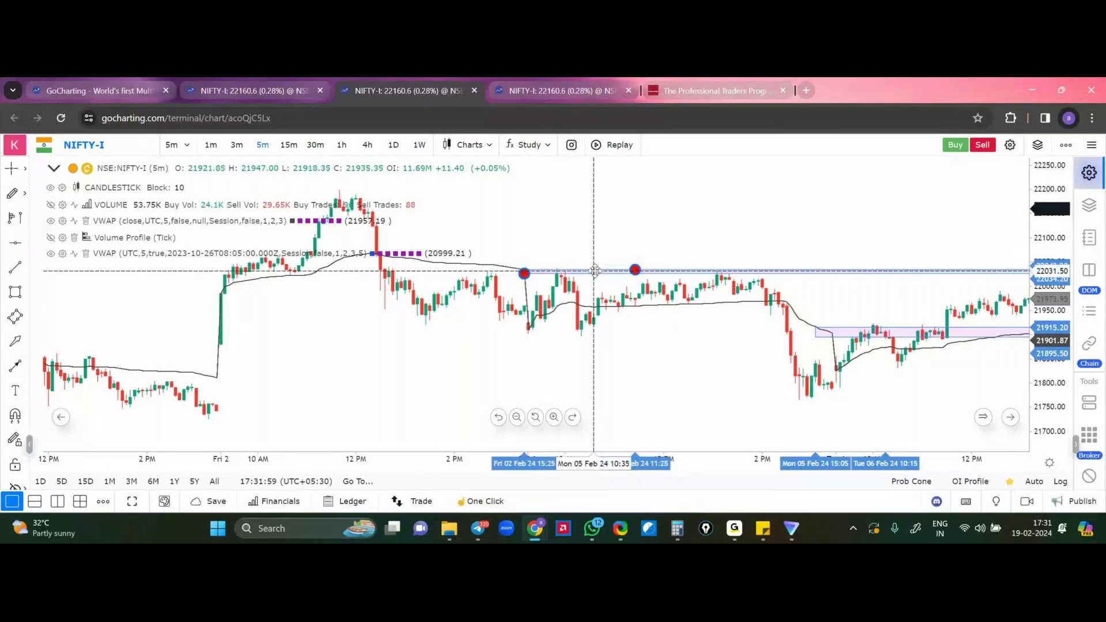
left_click_drag(594, 271, 587, 271)
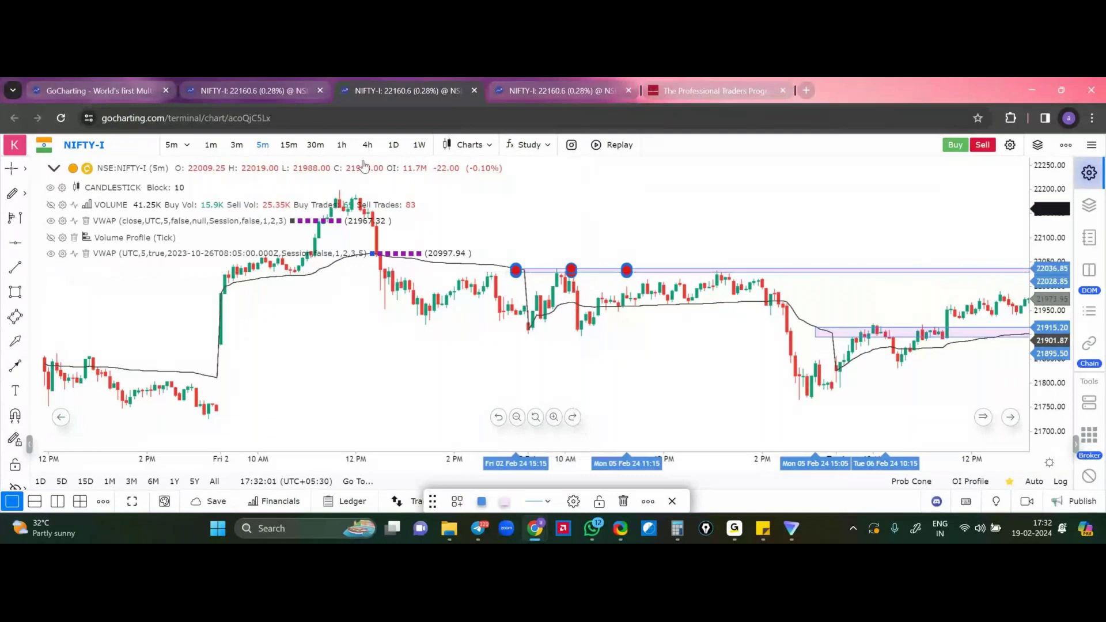
left_click(517, 96)
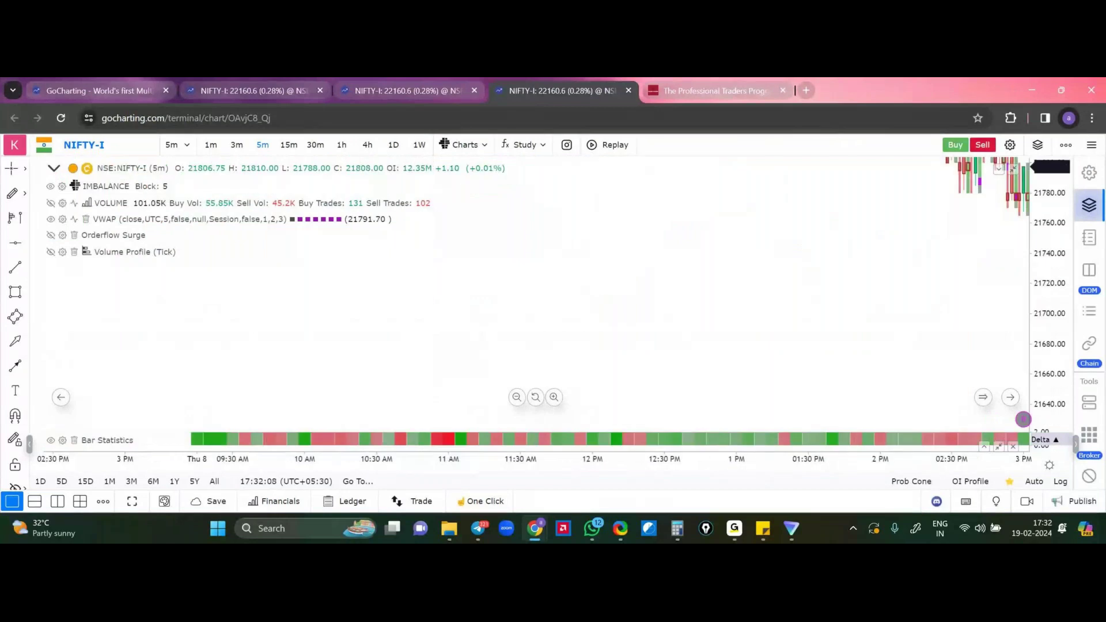
Pan the footprint chart back past Wed 7 to the Mon 5 Feb session
left_click_drag(471, 348, 484, 348)
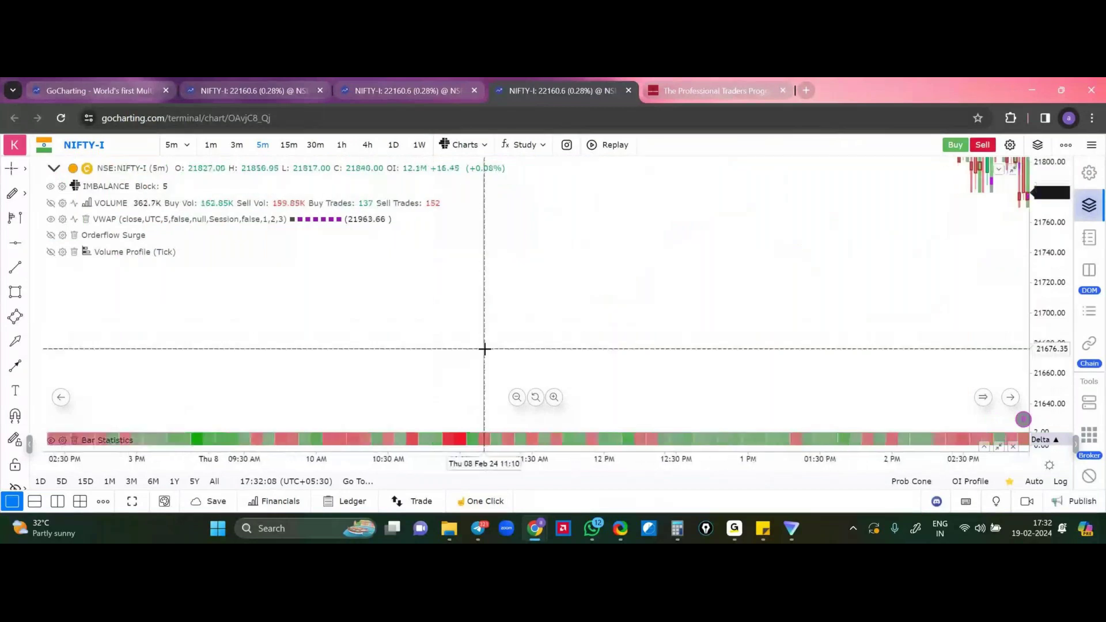
left_click_drag(483, 247, 636, 368)
left_click_drag(482, 256, 985, 377)
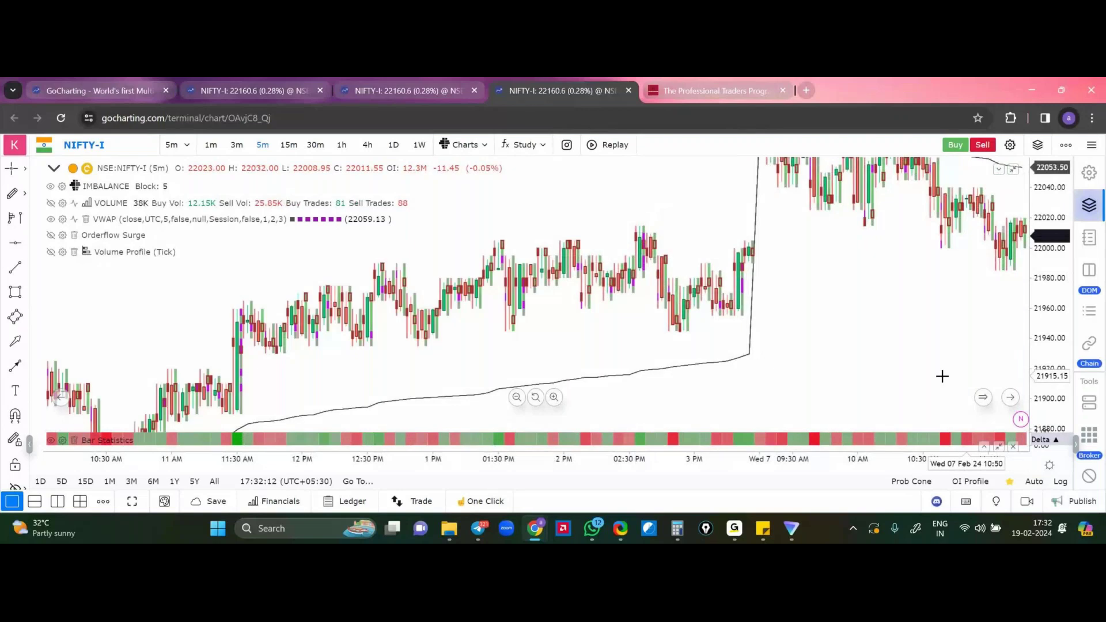
left_click_drag(259, 409, 817, 204)
left_click_drag(574, 273, 954, 408)
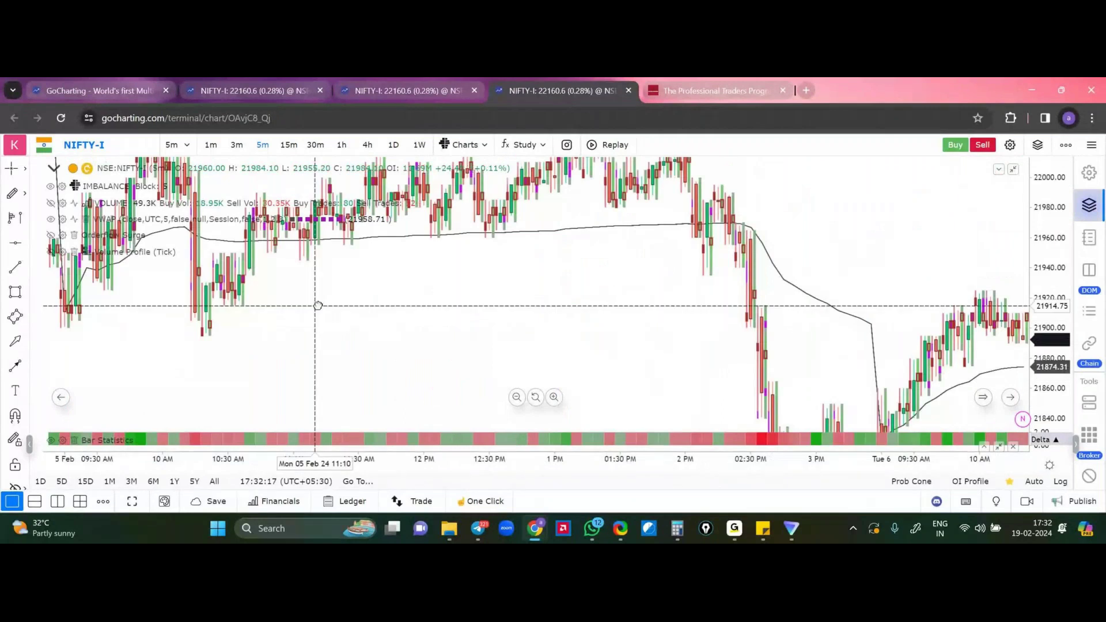
Zoom into the footprint bars and centre on the Mon 5 Feb 09:50 bar
left_click_drag(318, 306, 714, 365)
scroll(680, 335, "up", 5)
scroll(678, 331, "up", 2)
left_click_drag(675, 328, 632, 336)
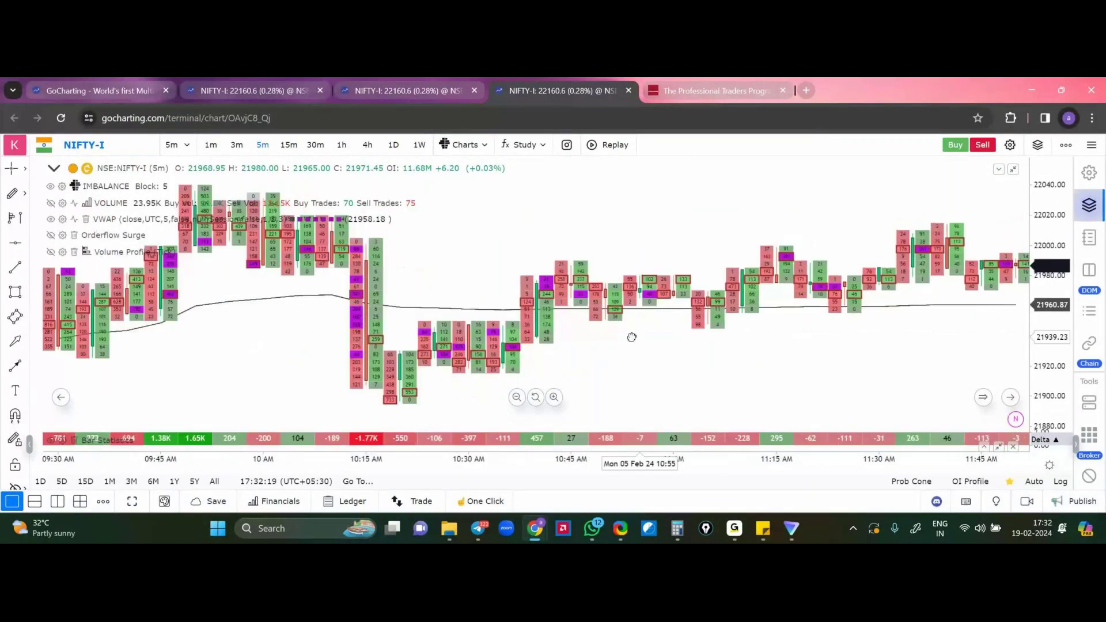
left_click_drag(632, 337, 655, 375)
scroll(899, 409, "up", 1)
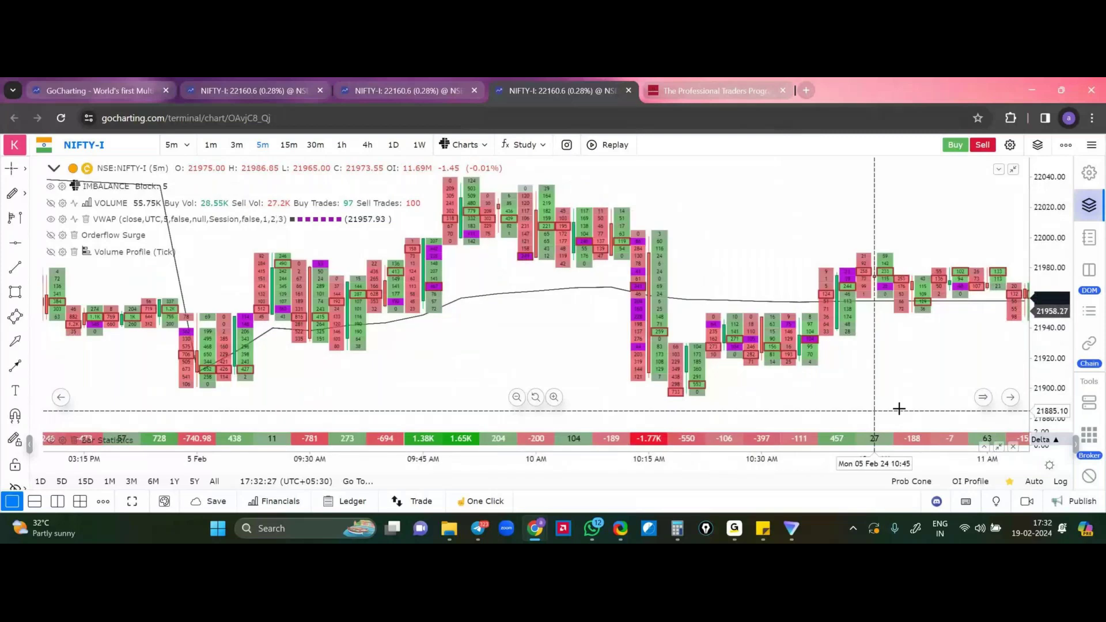
left_click_drag(899, 408, 630, 434)
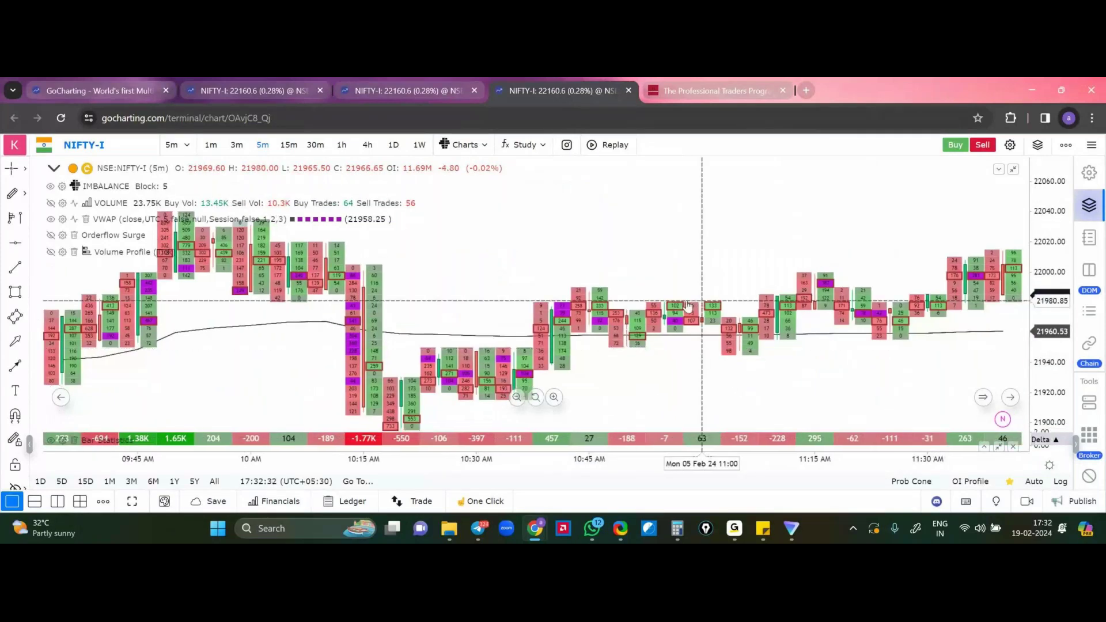
scroll(687, 304, "down", 2)
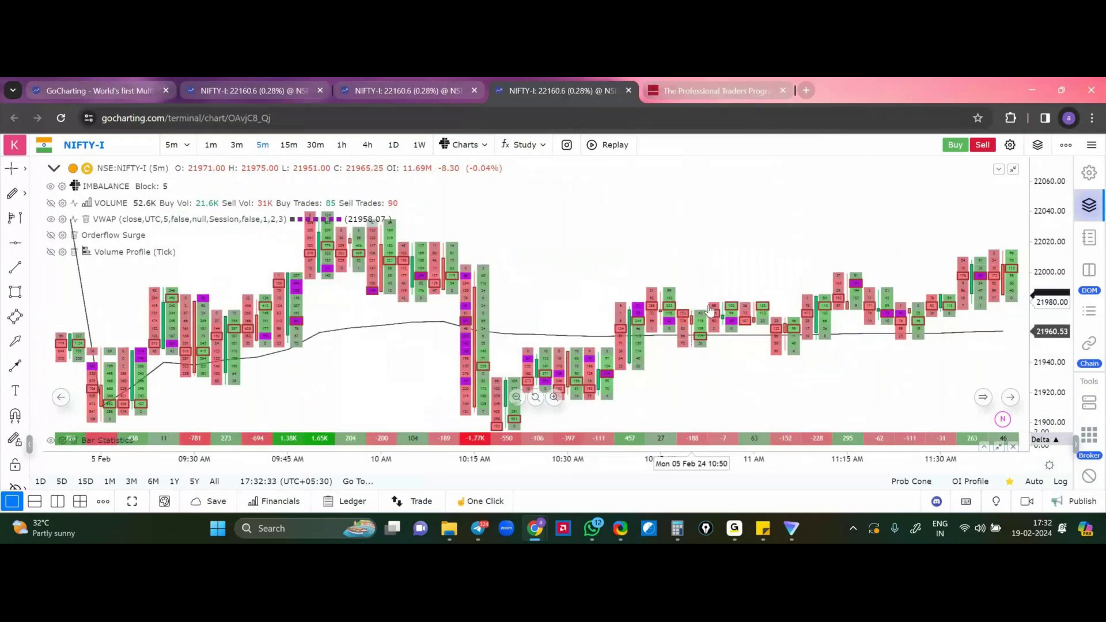
left_click_drag(805, 285, 879, 275)
scroll(396, 239, "up", 2)
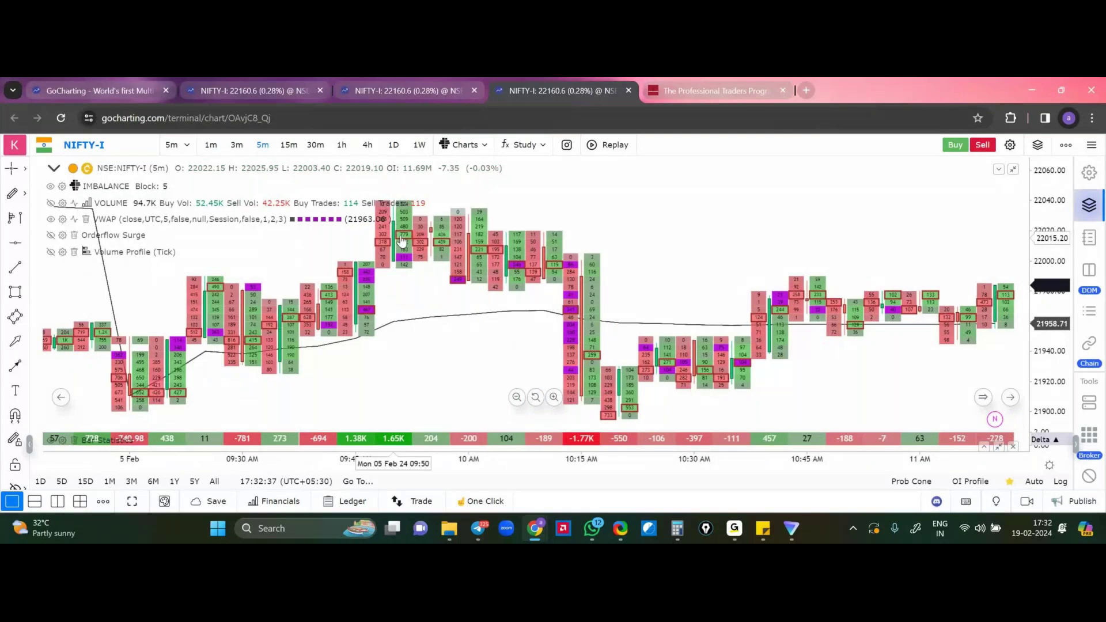
Pan forward through the Mon 5 Feb footprint bars to the 2:45 PM bar
left_click_drag(836, 261, 463, 213)
left_click_drag(782, 264, 127, 330)
left_click_drag(832, 287, 362, 235)
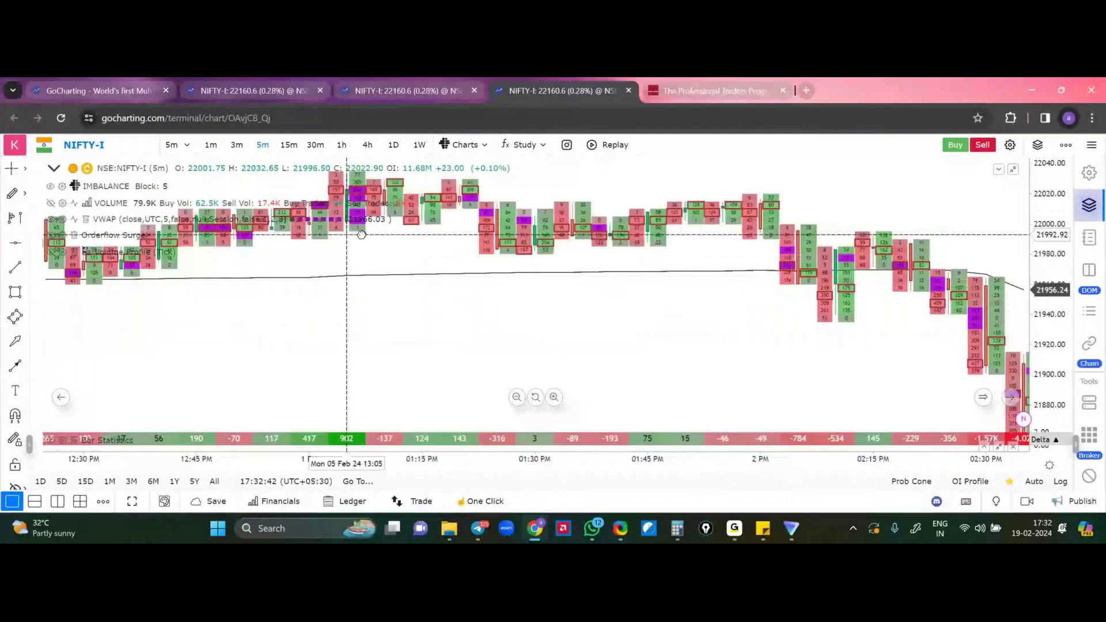
scroll(270, 270, "left", 2)
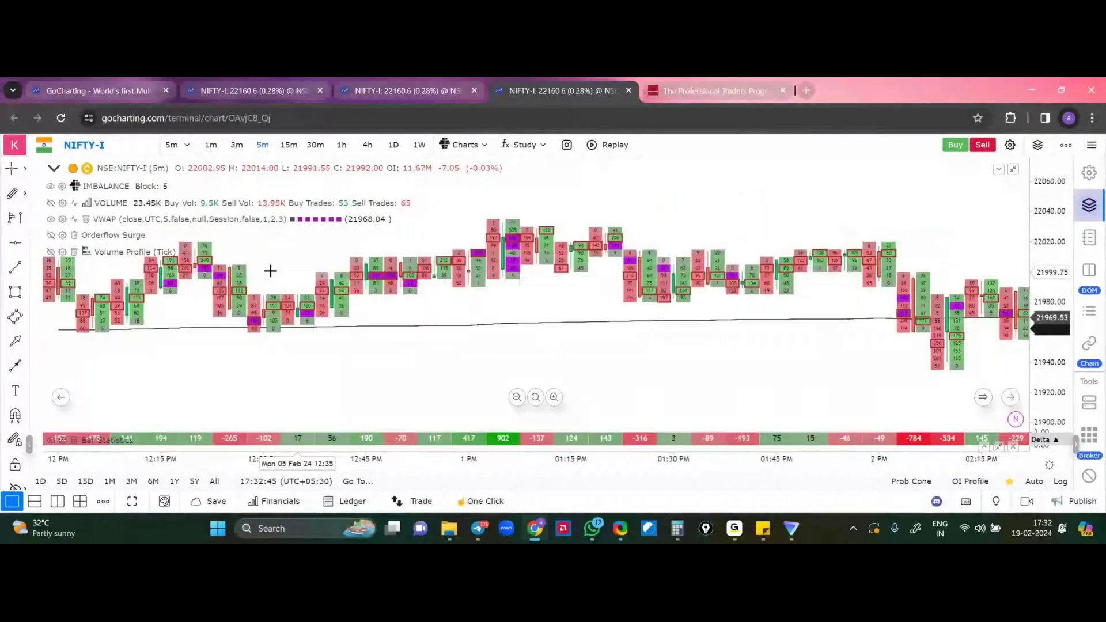
left_click_drag(879, 340, 655, 297)
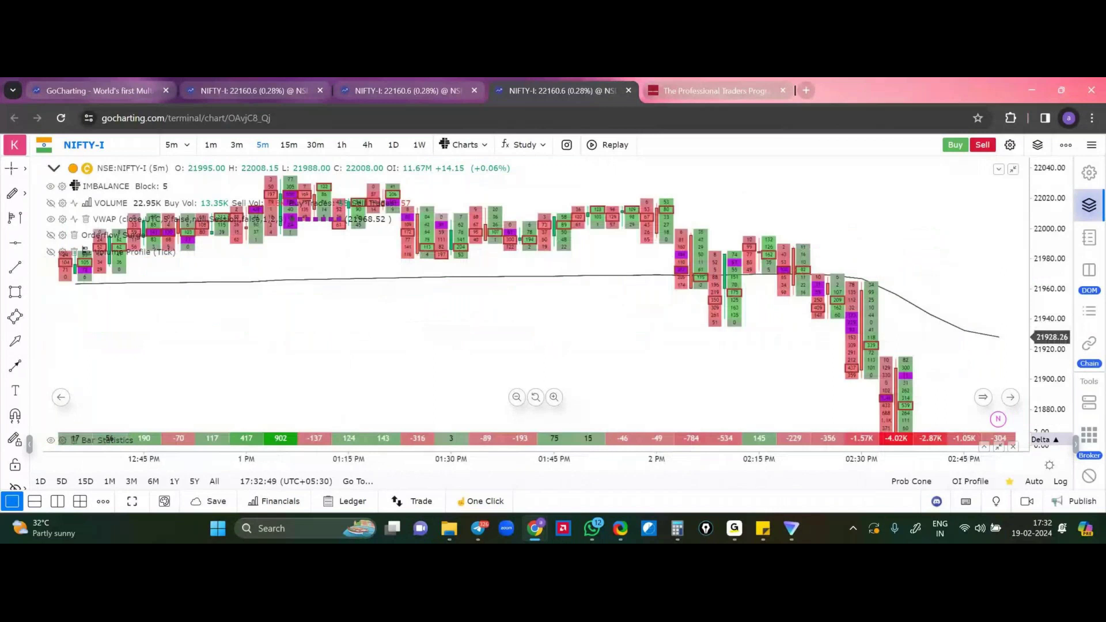
left_click(1097, 385)
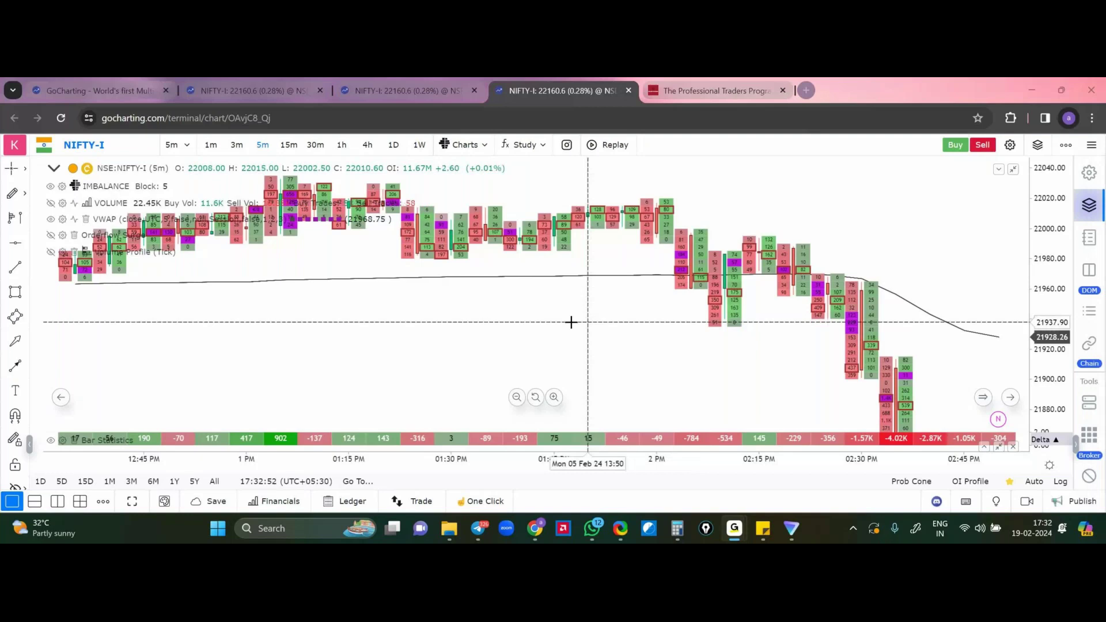
scroll(570, 322, "down", 3)
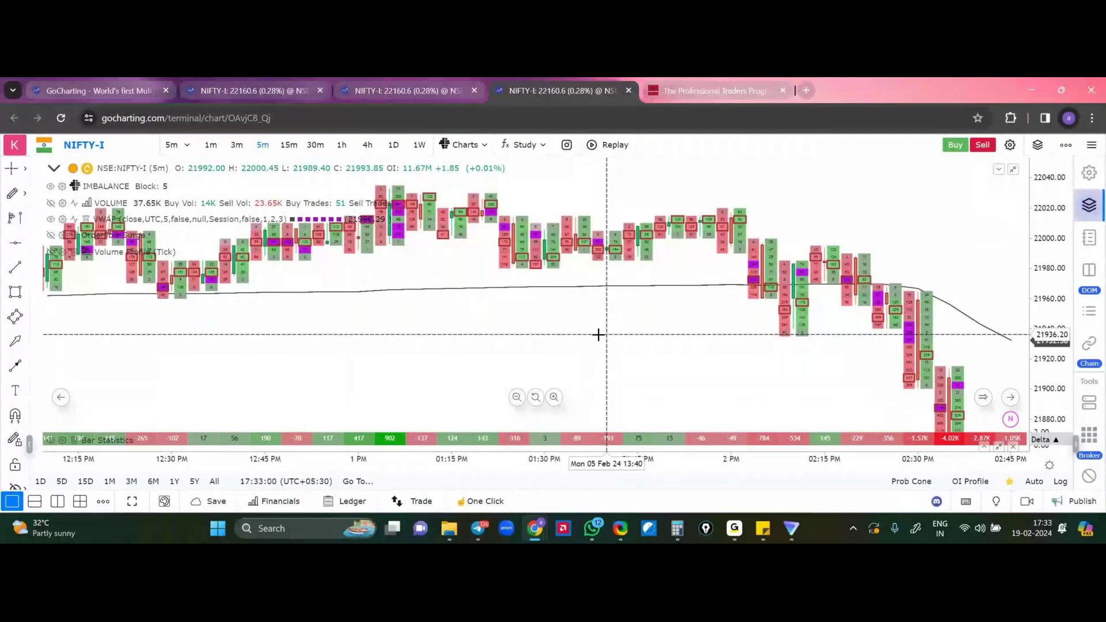
Pan back past the Mon 5 Feb morning to the Fri 2 Feb late-morning footprint bars
left_click_drag(598, 334, 603, 293)
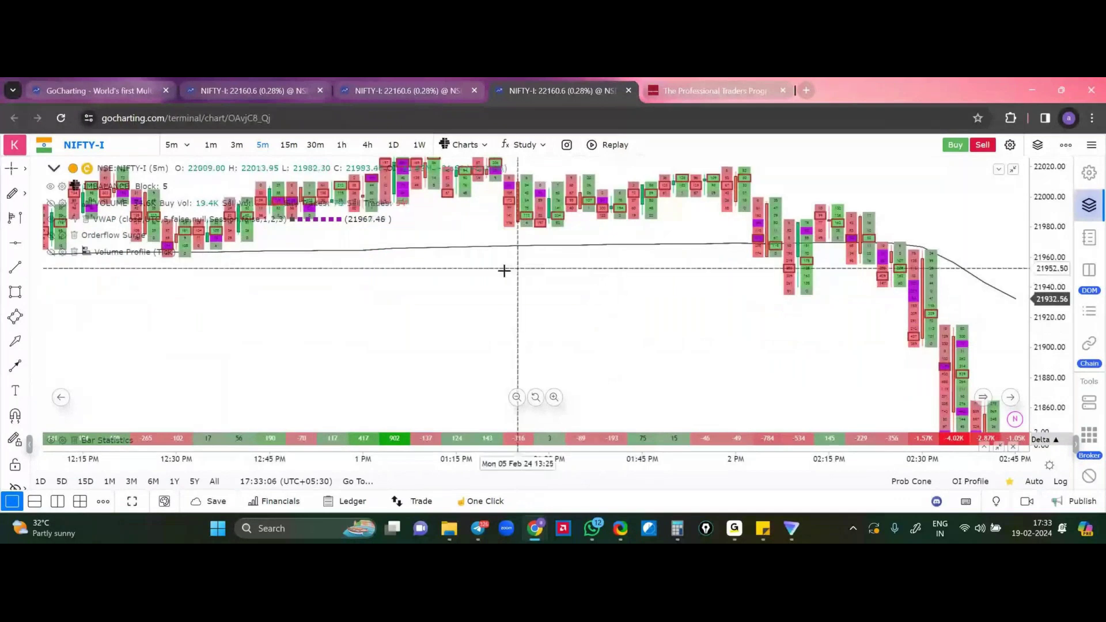
left_click_drag(504, 271, 1008, 286)
left_click_drag(93, 277, 702, 337)
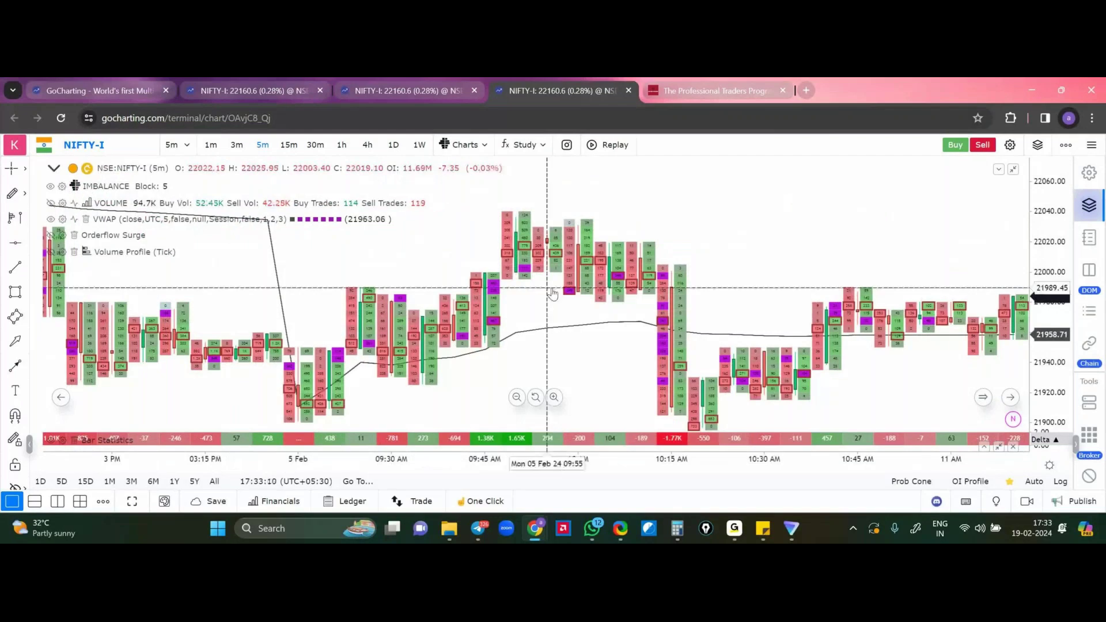
left_click_drag(121, 303, 927, 351)
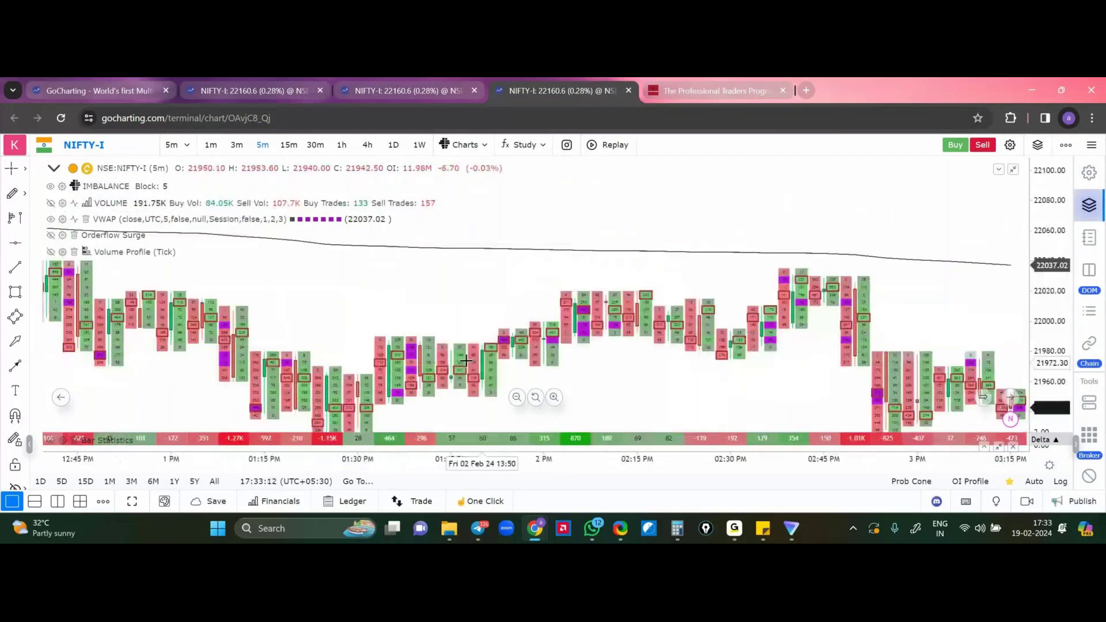
left_click_drag(467, 360, 890, 314)
left_click_drag(386, 319, 921, 314)
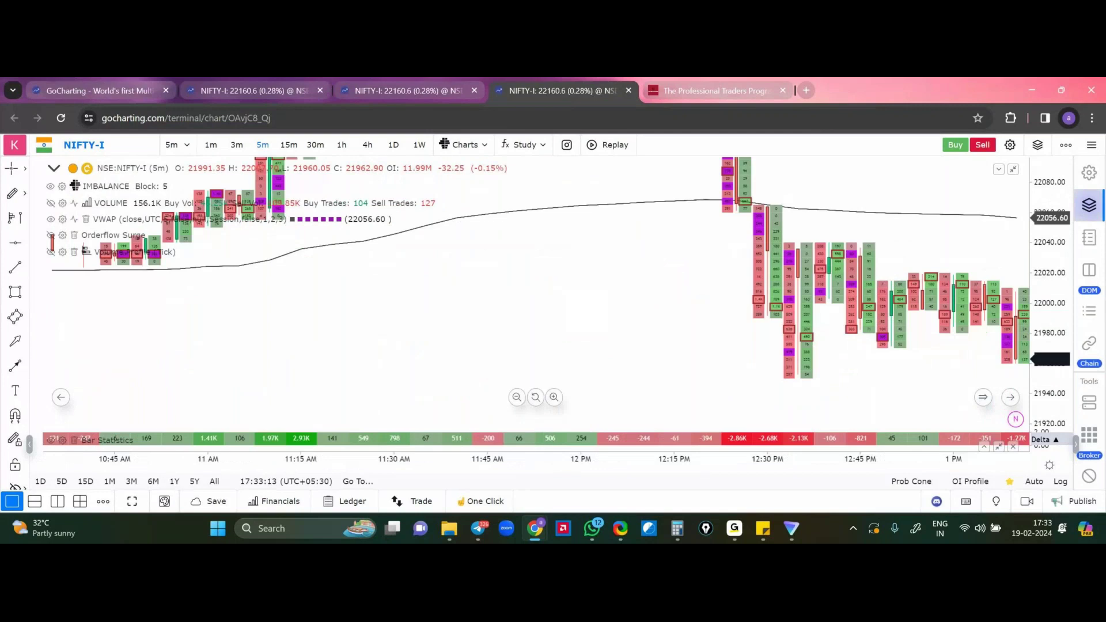
left_click_drag(604, 184, 781, 383)
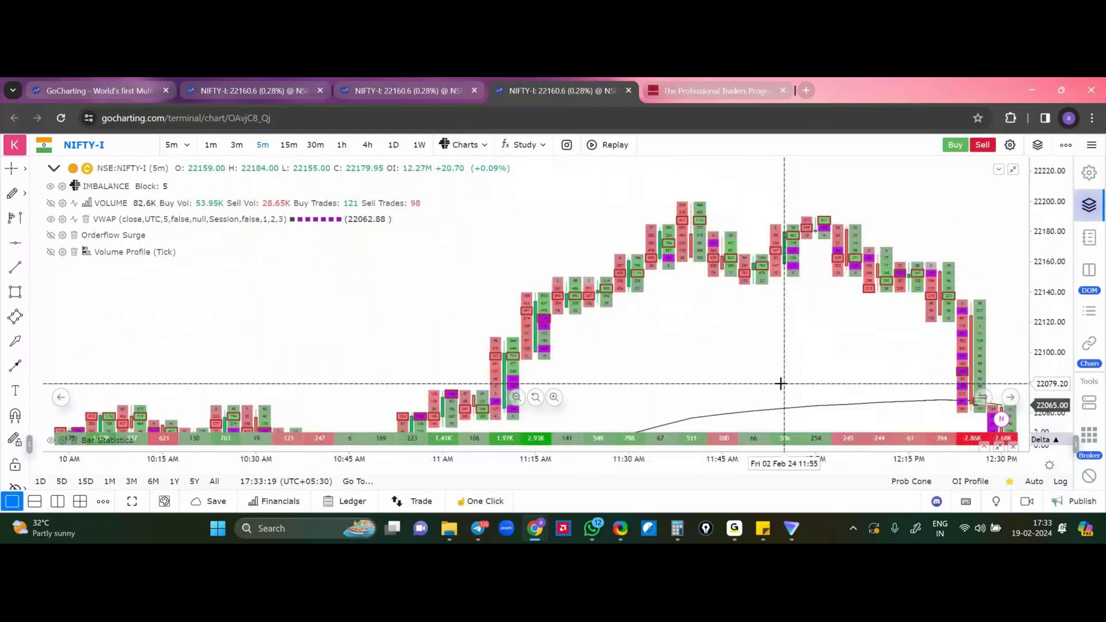
Widen the footprint bars to show the 2 Feb morning session from 9:30 AM
scroll(775, 363, "up", 4)
left_click_drag(763, 324, 624, 307)
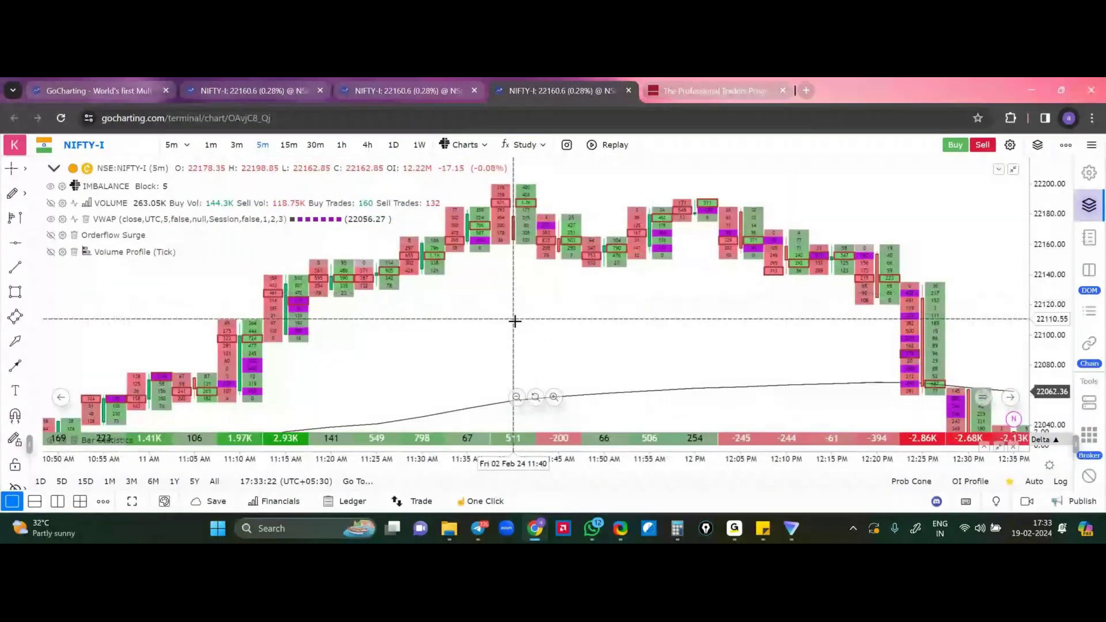
left_click_drag(544, 292, 511, 275)
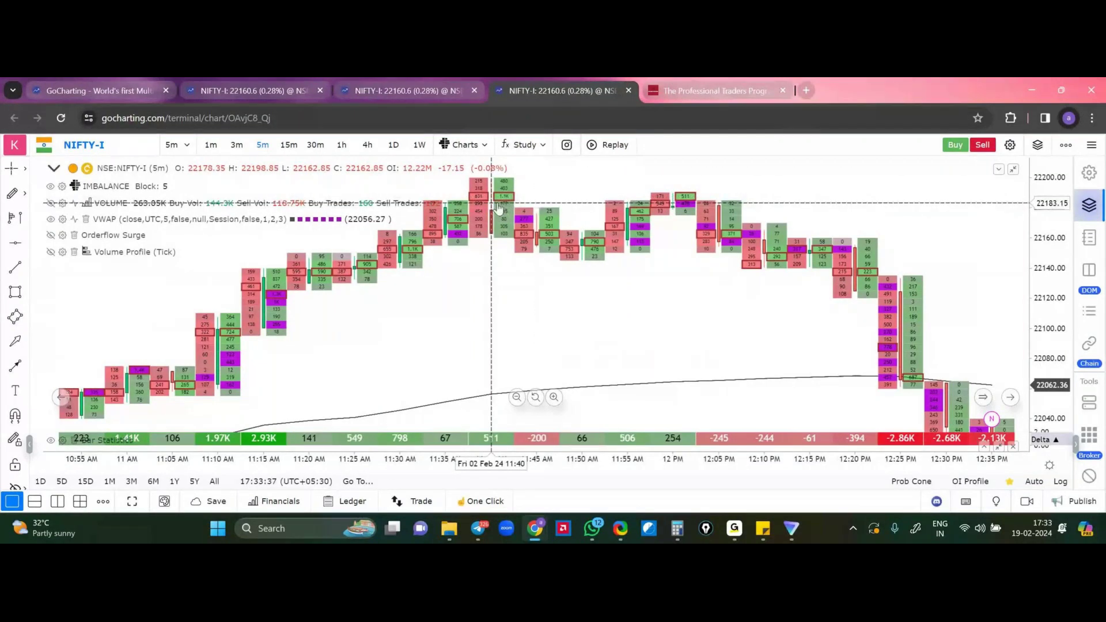
left_click_drag(247, 378, 787, 425)
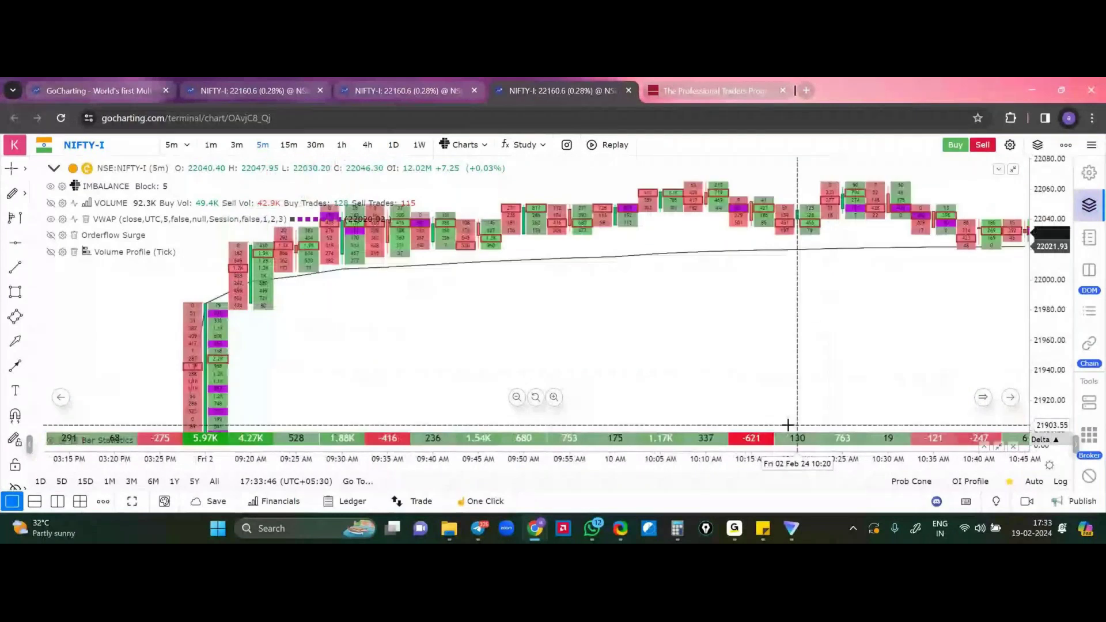
scroll(871, 376, "down", 5)
left_click_drag(916, 375, 281, 380)
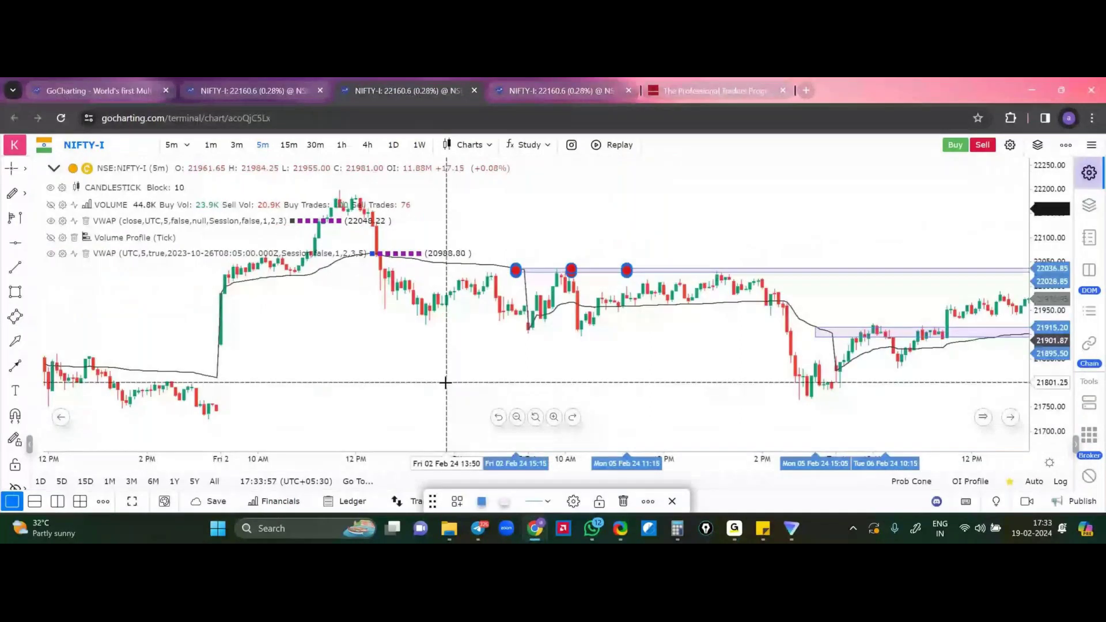
Add a horizontal line at 21751.15 over the Wed 31–Fri 2 candles
left_click_drag(446, 383, 816, 335)
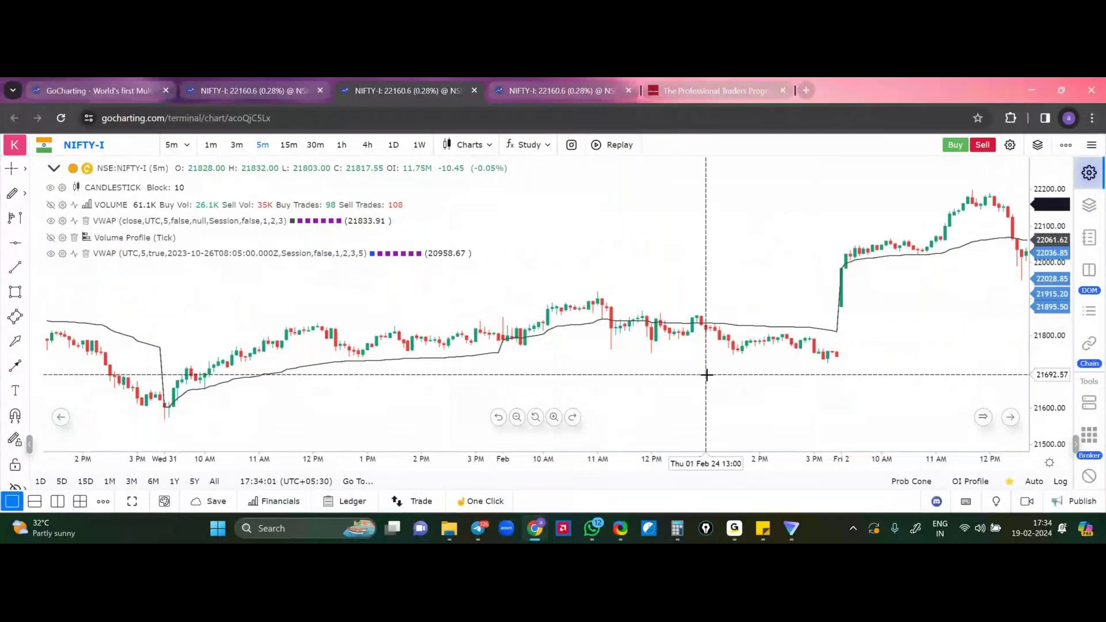
scroll(427, 331, "up", 1)
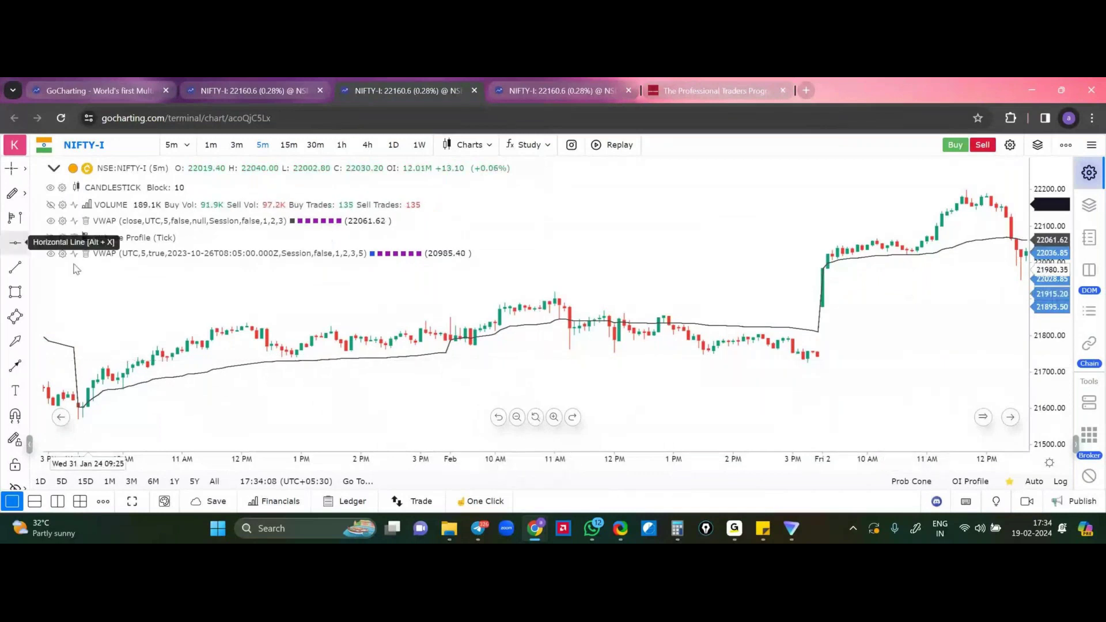
left_click(442, 353)
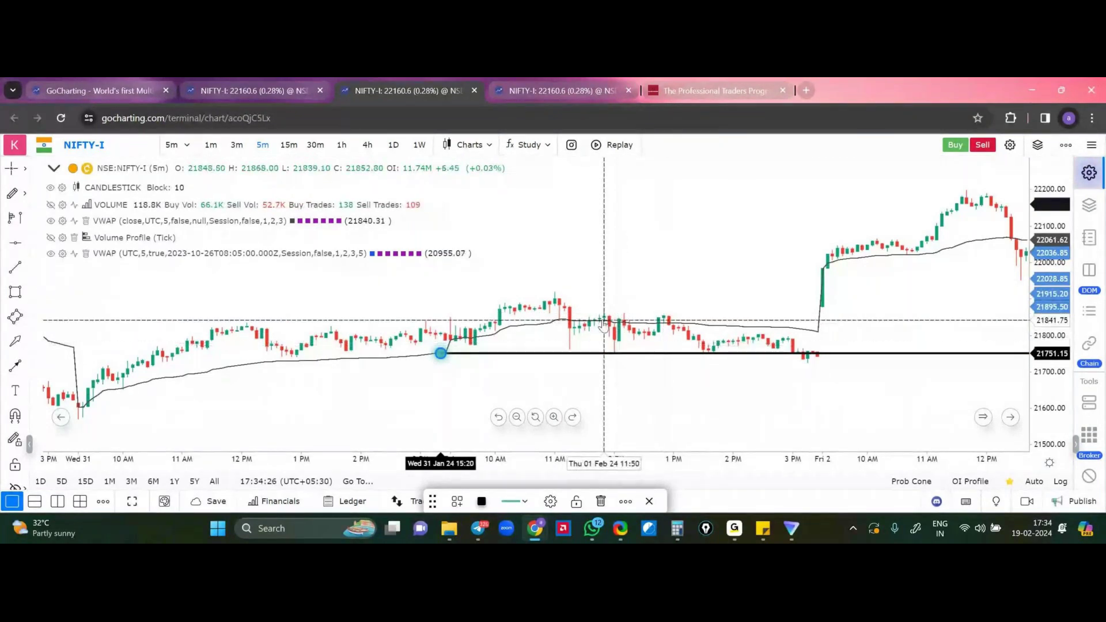
left_click(734, 529)
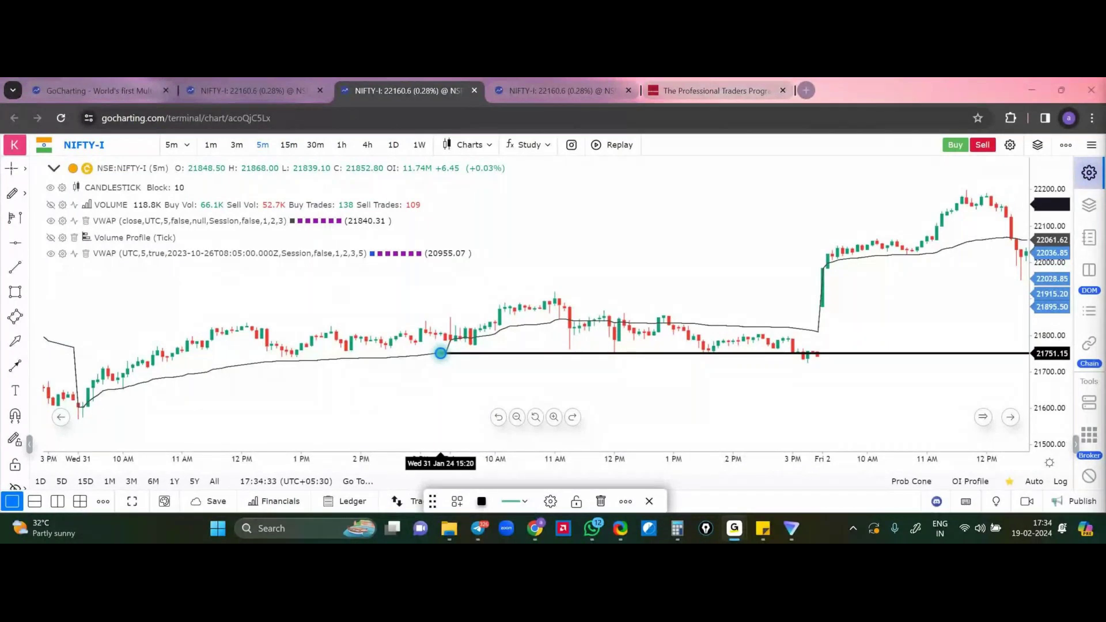
Pan back to the Tue 30 session and turn on the Volume Profile (Tick) histograms
left_click_drag(441, 353, 682, 376)
scroll(682, 376, "down", 1)
left_click_drag(887, 331, 785, 327)
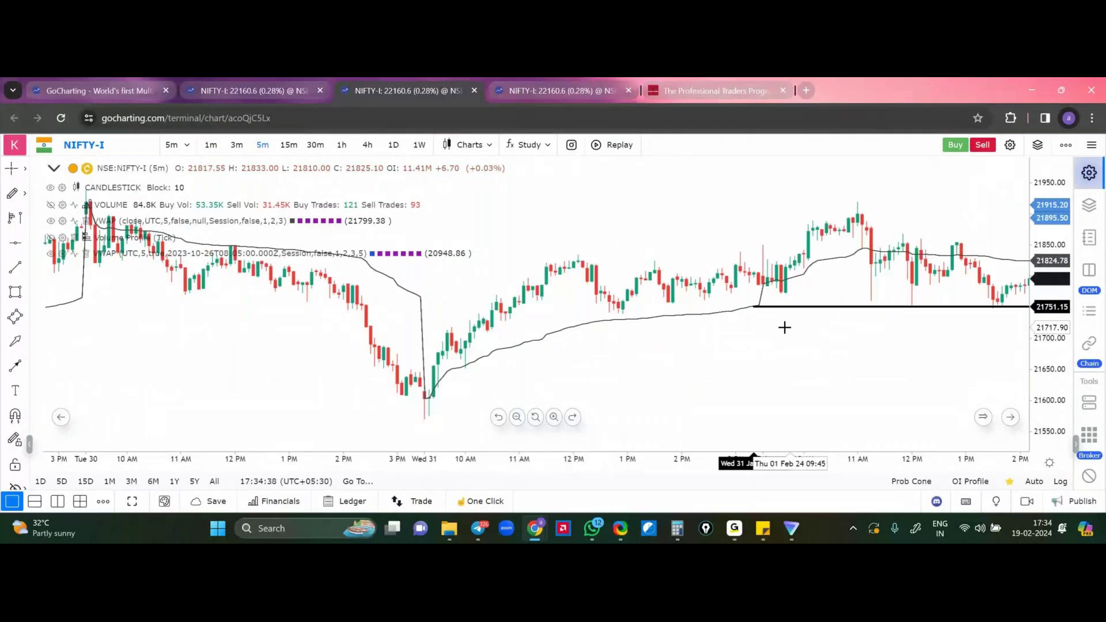
scroll(785, 327, "down", 2)
left_click_drag(377, 326, 520, 331)
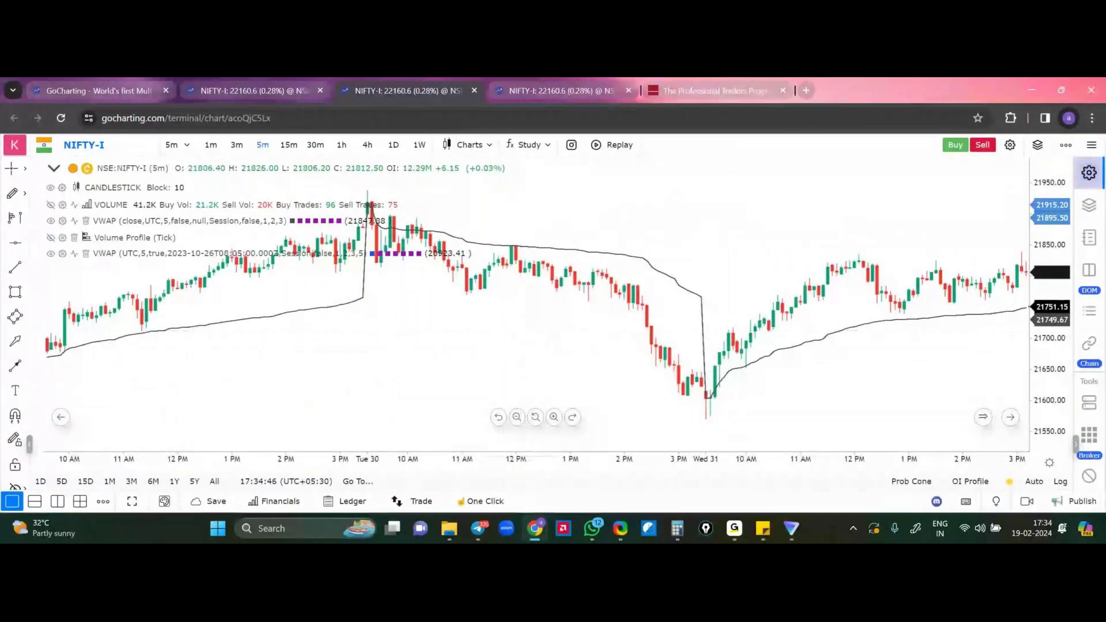
key("alt+Tab")
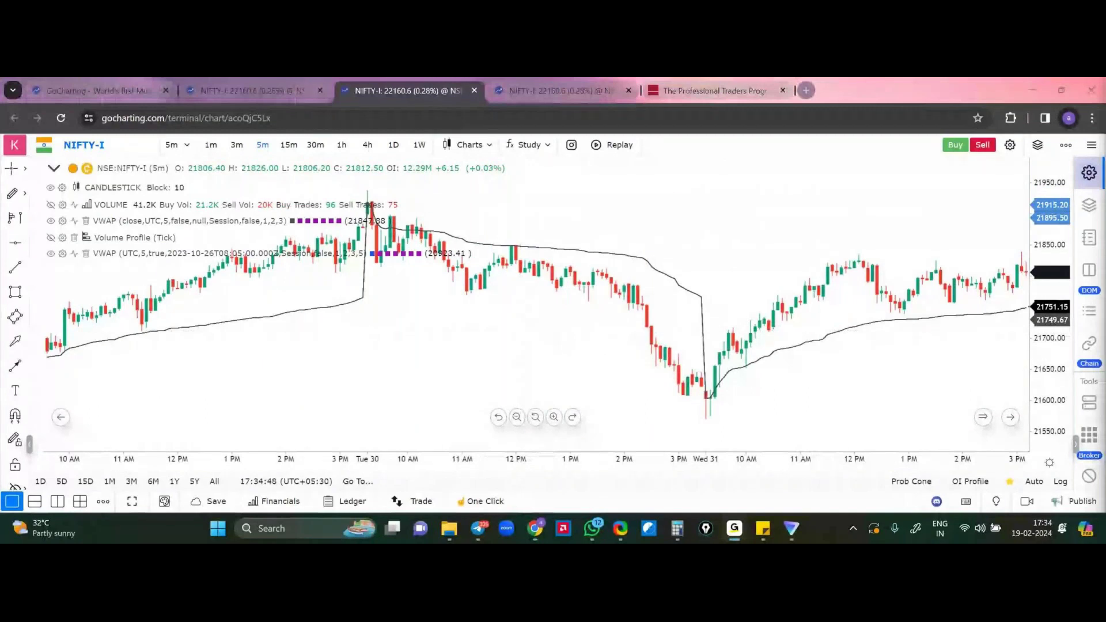
left_click(446, 316)
left_click(50, 238)
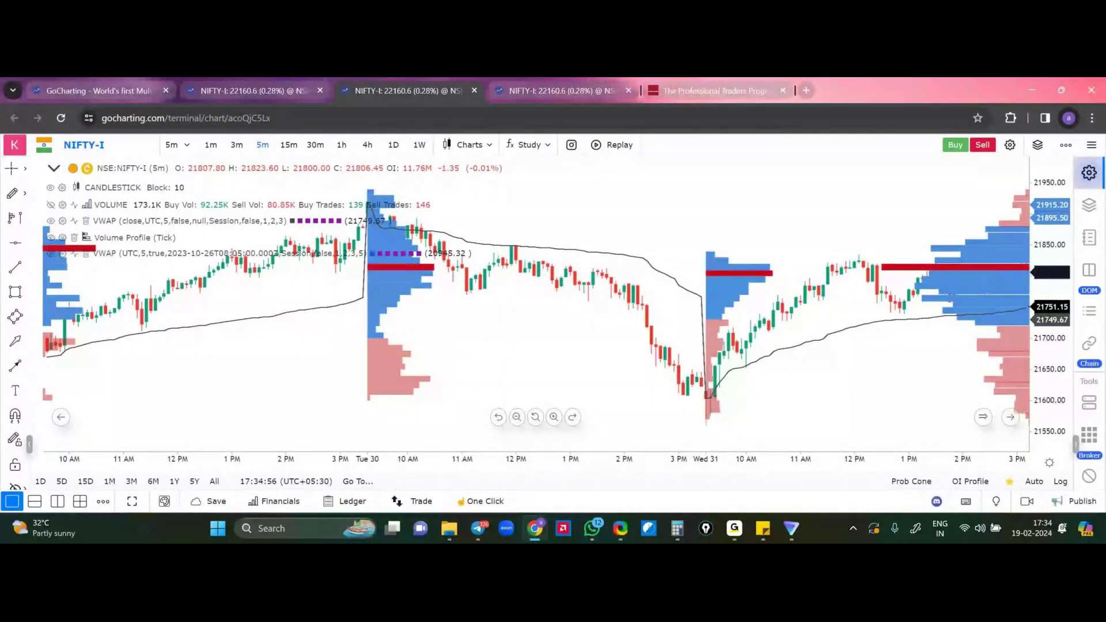
Review the sessions down to the weekly VAL lines and 29 Jan breakout, then hide the tick volume profiles
key("alt+Tab")
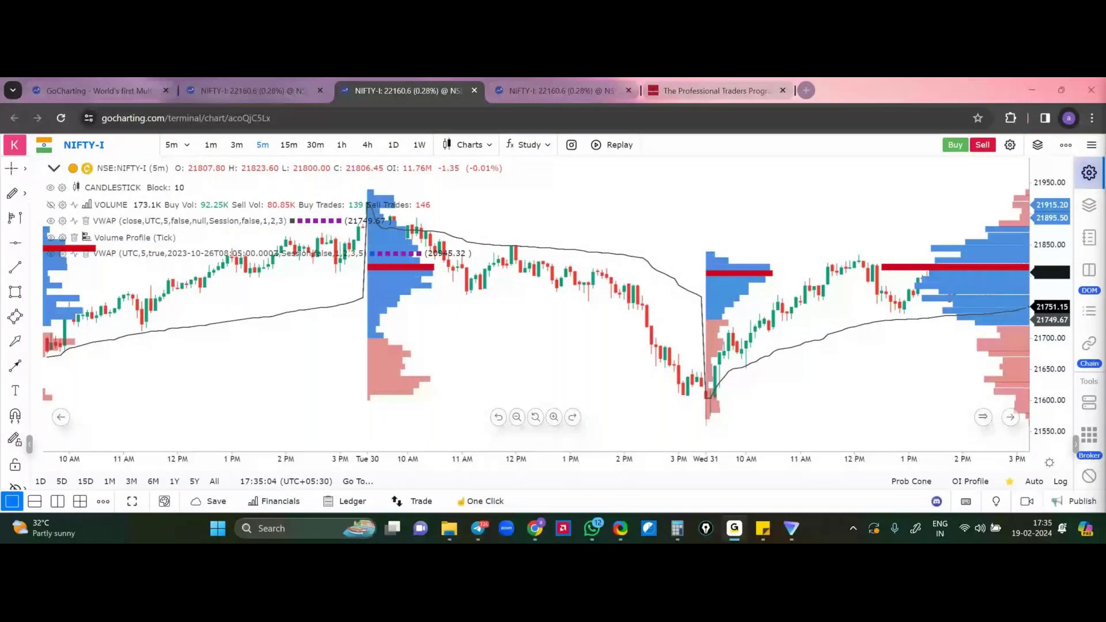
left_click_drag(513, 386, 622, 394)
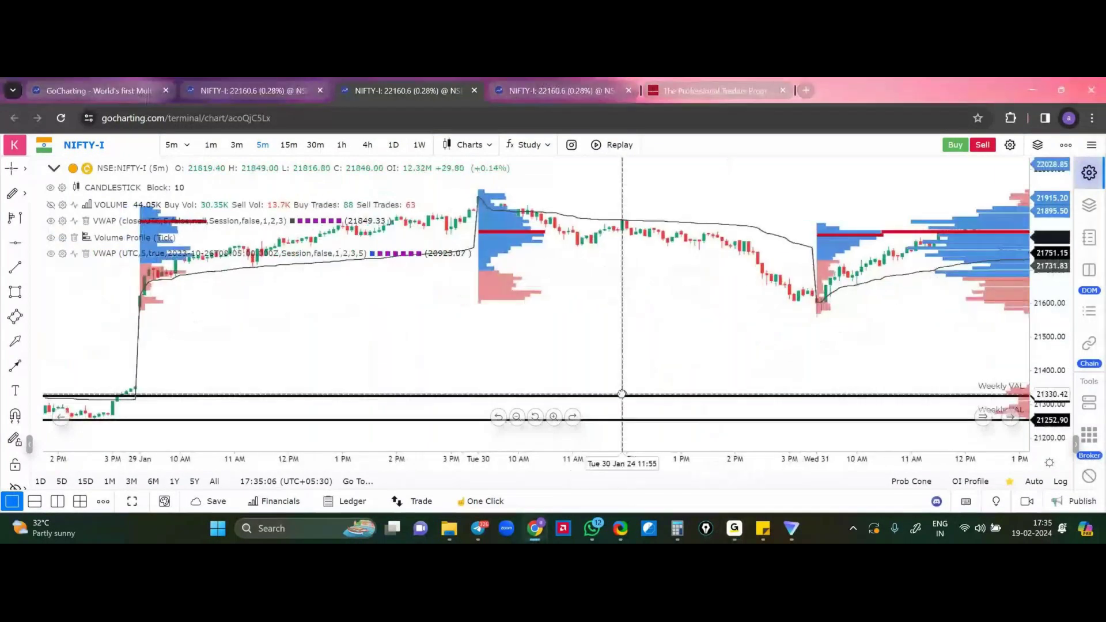
left_click_drag(819, 382, 786, 381)
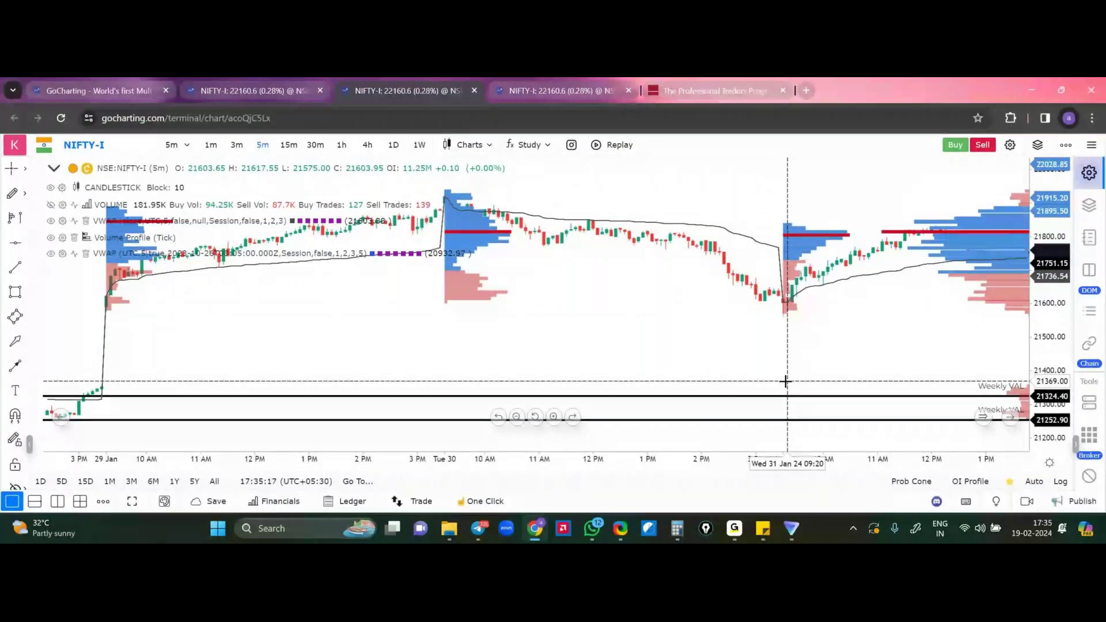
left_click_drag(862, 349, 677, 335)
left_click_drag(450, 350, 627, 353)
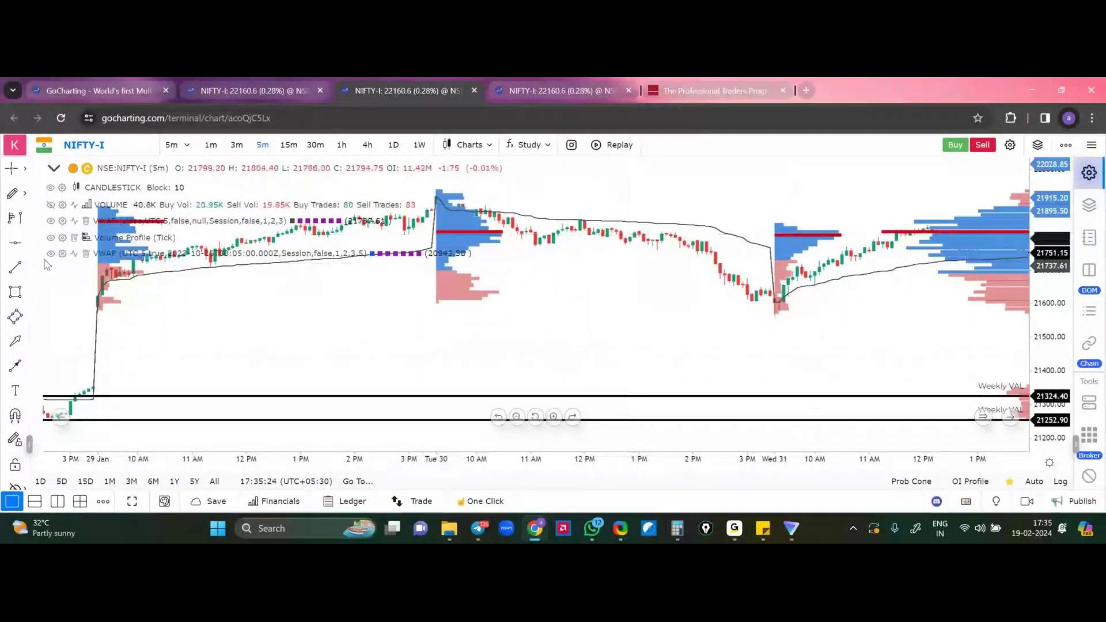
left_click(51, 238)
left_click_drag(396, 309, 635, 310)
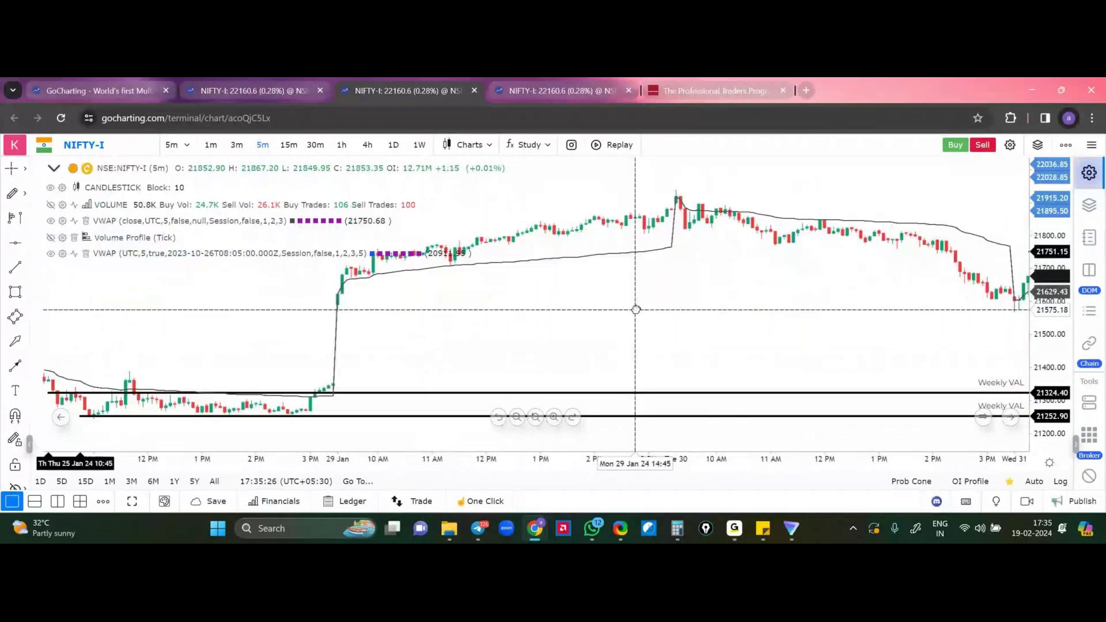
Circle the 29 Jan VWAP retest candles and handwrite 'VWAP' beneath them
scroll(637, 310, "down", 1)
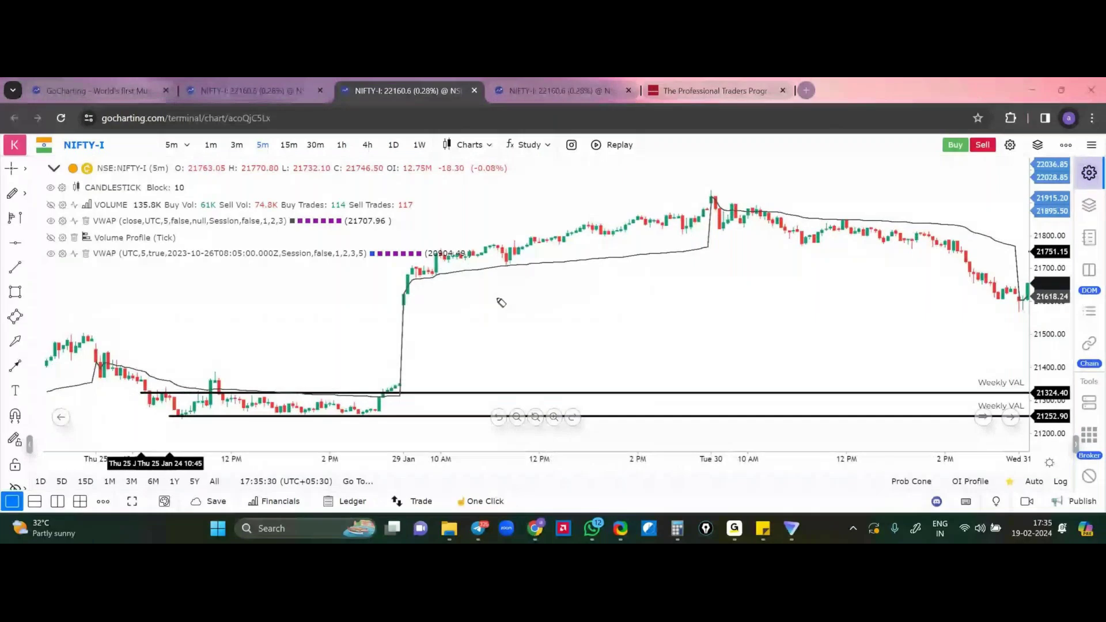
left_click(513, 259)
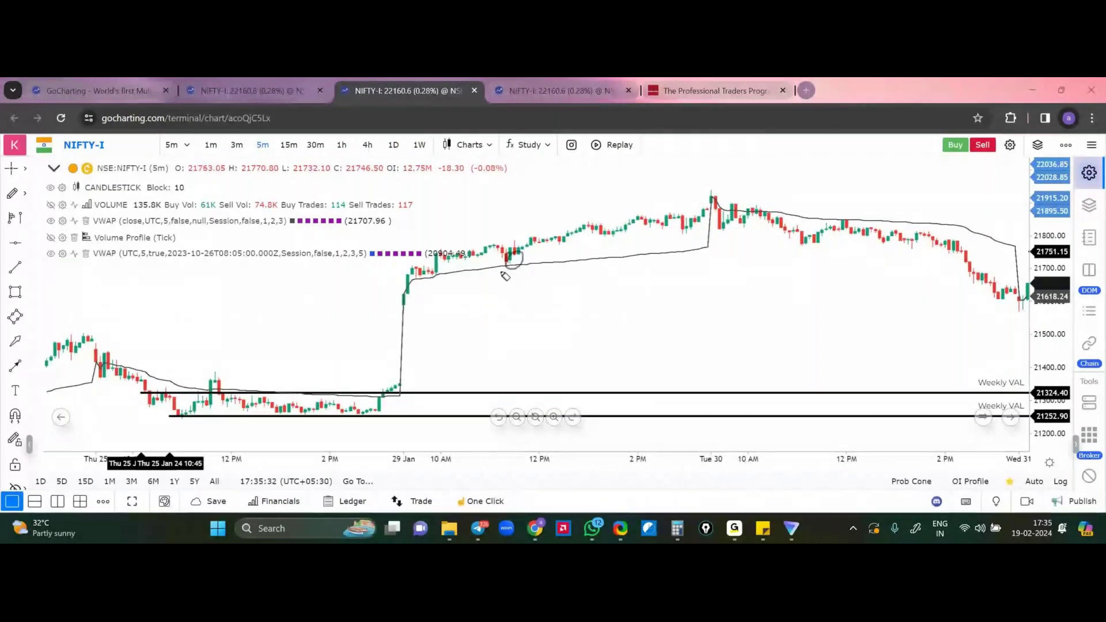
mouse_move(497, 269)
left_mouse_down()
mouse_move(528, 268)
mouse_move(611, 314)
left_mouse_up()
left_click_drag(612, 315, 635, 310)
left_click_drag(578, 332, 636, 314)
left_click_drag(485, 246, 529, 251)
left_click_drag(385, 382, 415, 371)
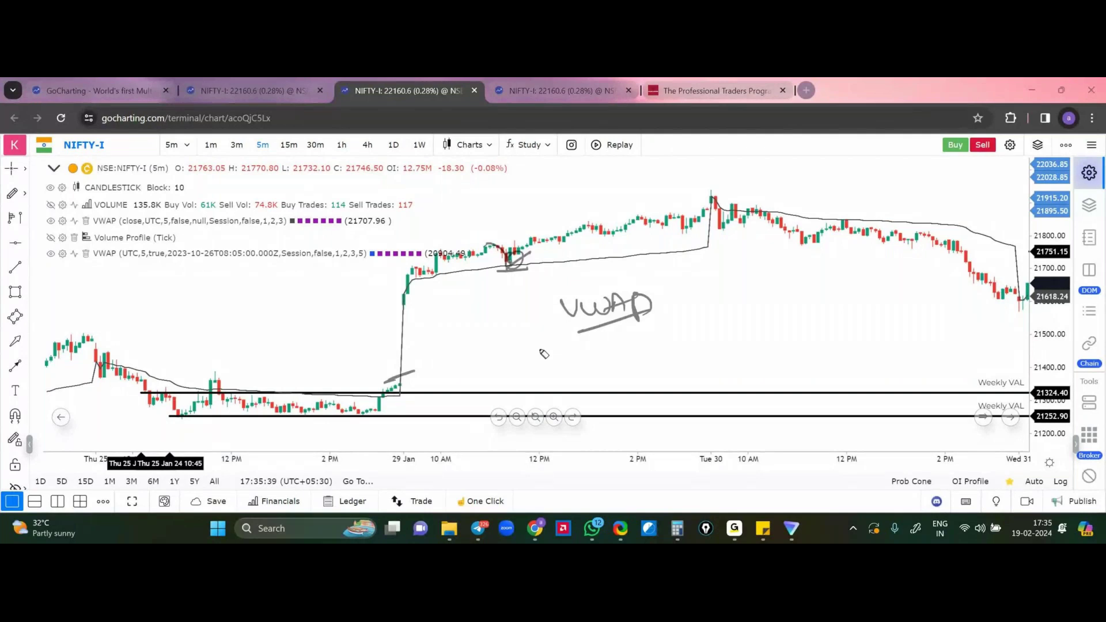
mouse_move(707, 307)
left_mouse_down()
mouse_move(713, 344)
mouse_move(749, 347)
left_mouse_up()
Note over the 25 Jan candles and write 'Open PDVWAP' with 'CV' near 30 Jan
mouse_move(209, 328)
left_mouse_down()
mouse_move(248, 323)
mouse_move(286, 351)
mouse_move(318, 319)
mouse_move(347, 314)
left_mouse_up()
left_click_drag(254, 362, 329, 329)
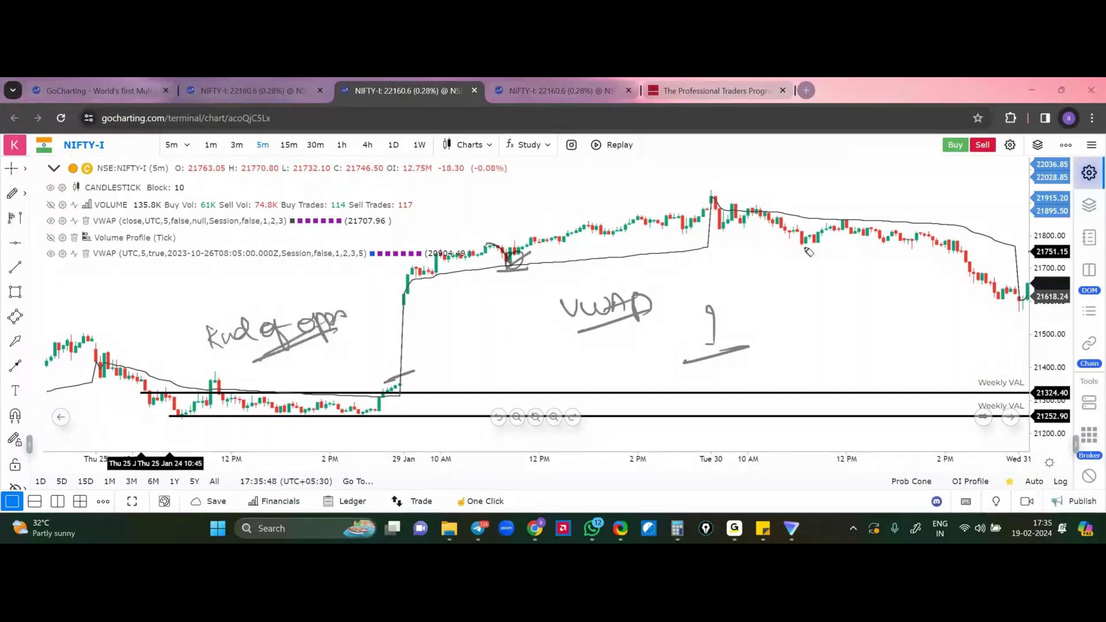
left_click_drag(779, 281, 778, 282)
mouse_move(788, 282)
left_mouse_down()
mouse_move(798, 304)
mouse_move(834, 276)
left_mouse_up()
left_click_drag(769, 307, 834, 292)
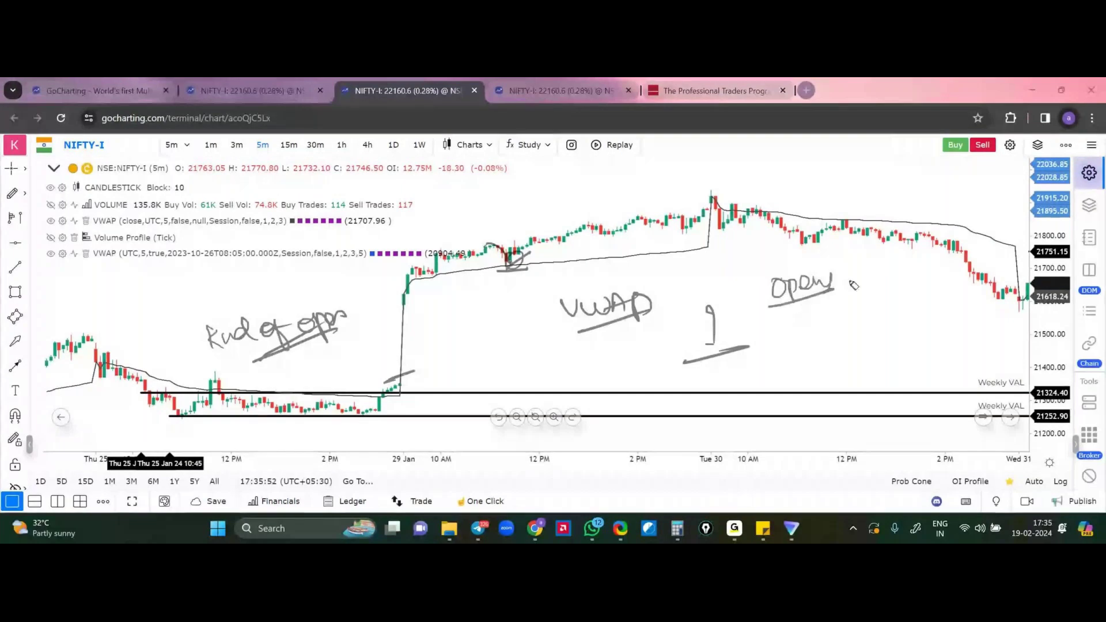
mouse_move(857, 275)
left_mouse_down()
mouse_move(924, 254)
mouse_move(939, 269)
mouse_move(945, 258)
left_mouse_up()
left_click_drag(875, 294, 872, 311)
left_click_drag(880, 290, 900, 288)
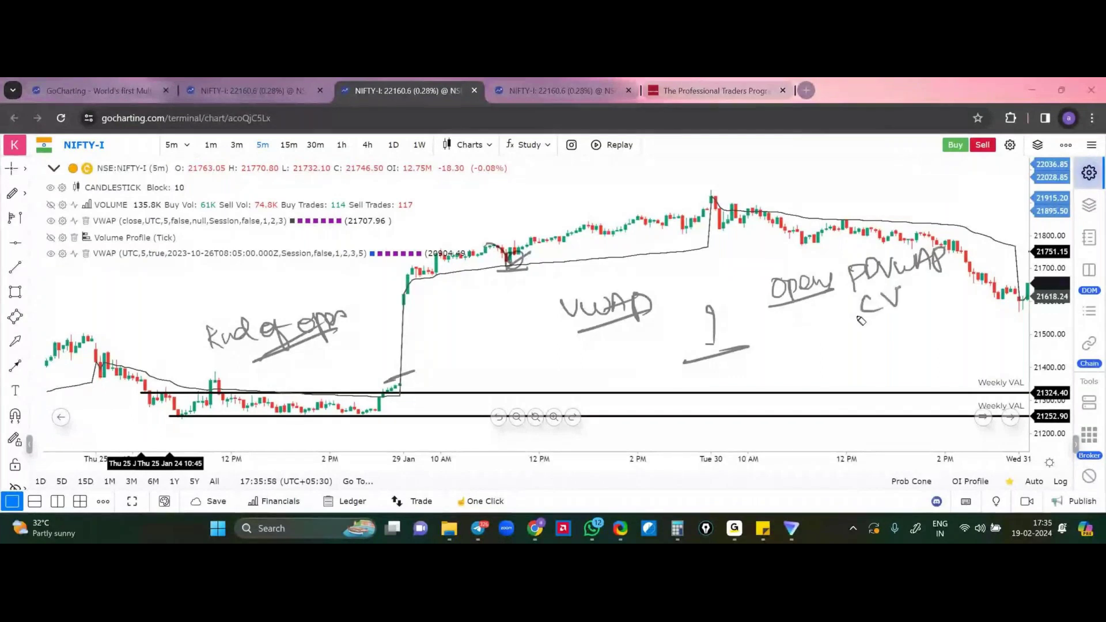
Draw an arrow at the 29 Jan gap-up and write an underlined 'OD/OTD' before VWAP
mouse_move(397, 303)
left_mouse_down()
mouse_move(433, 287)
mouse_move(437, 298)
mouse_move(430, 285)
left_mouse_up()
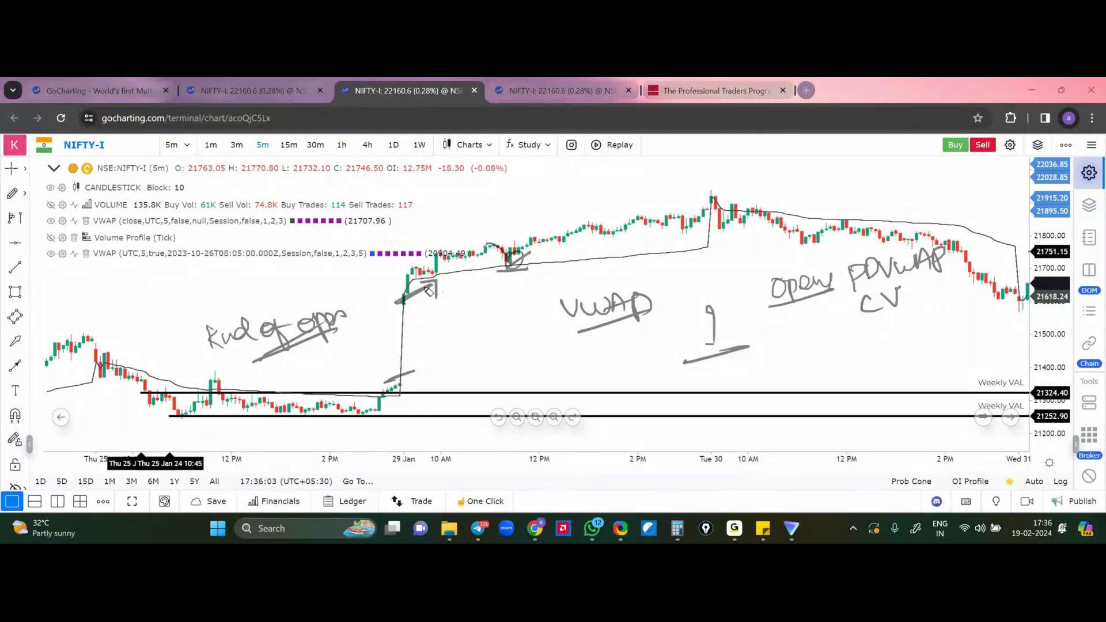
left_click_drag(461, 320, 458, 323)
left_click_drag(483, 318, 485, 340)
mouse_move(462, 356)
left_mouse_down()
mouse_move(510, 336)
mouse_move(504, 346)
mouse_move(537, 317)
left_mouse_up()
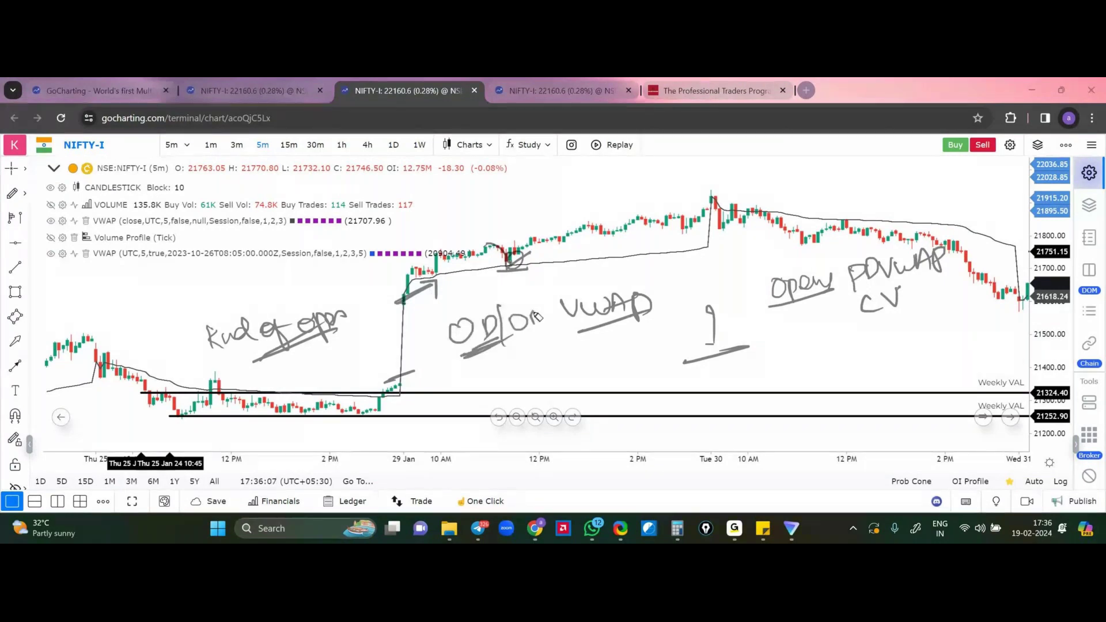
left_click_drag(539, 318, 554, 322)
left_click_drag(516, 347, 568, 331)
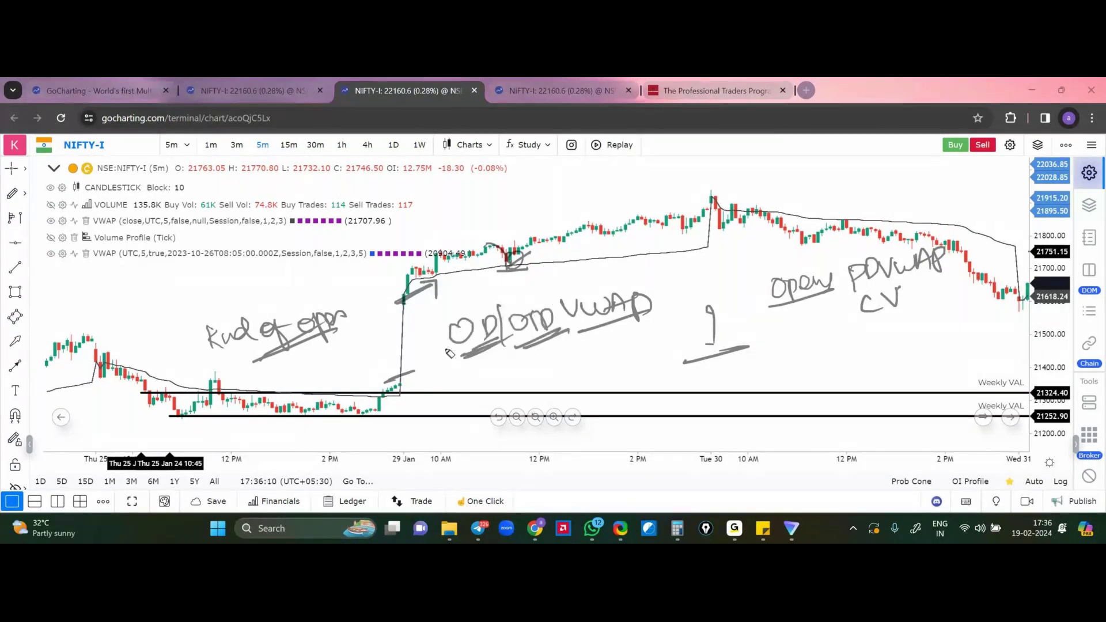
left_click_drag(385, 306, 436, 291)
Re-mark the circled candles and write an underlined 'S/R' above the VWAP note
left_click_drag(512, 260, 500, 275)
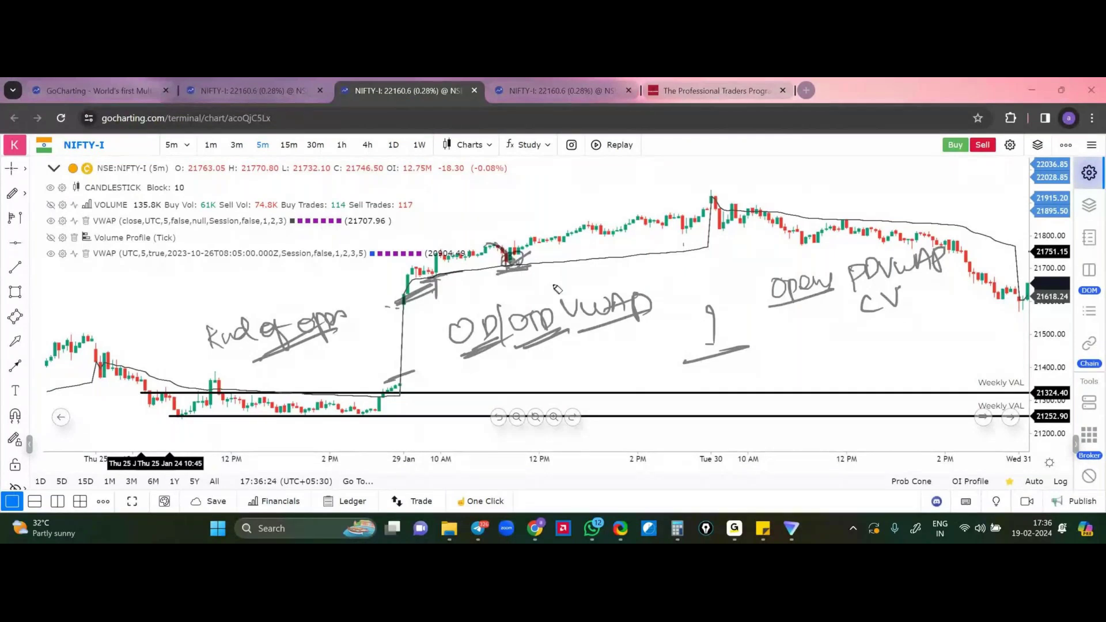
left_click_drag(547, 271, 536, 292)
left_click_drag(553, 269, 551, 297)
left_click_drag(558, 273, 570, 287)
mouse_move(583, 283)
left_mouse_down()
mouse_move(534, 303)
mouse_move(572, 327)
mouse_move(502, 372)
left_mouse_up()
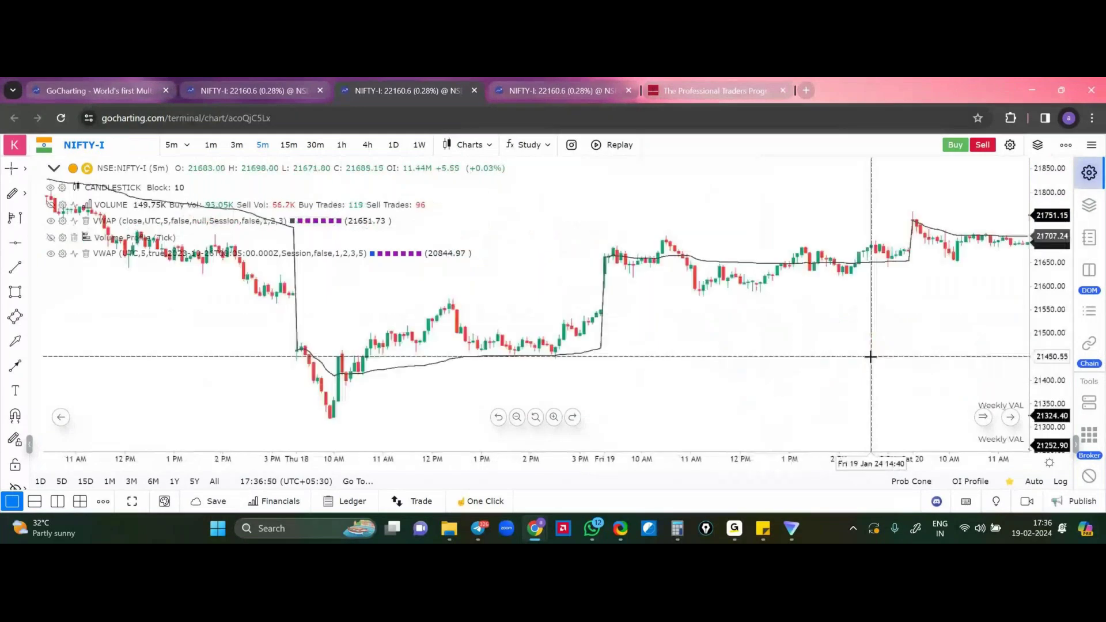
Zoom the chart out toward the 18–20 January sessions
scroll(870, 356, "down", 3)
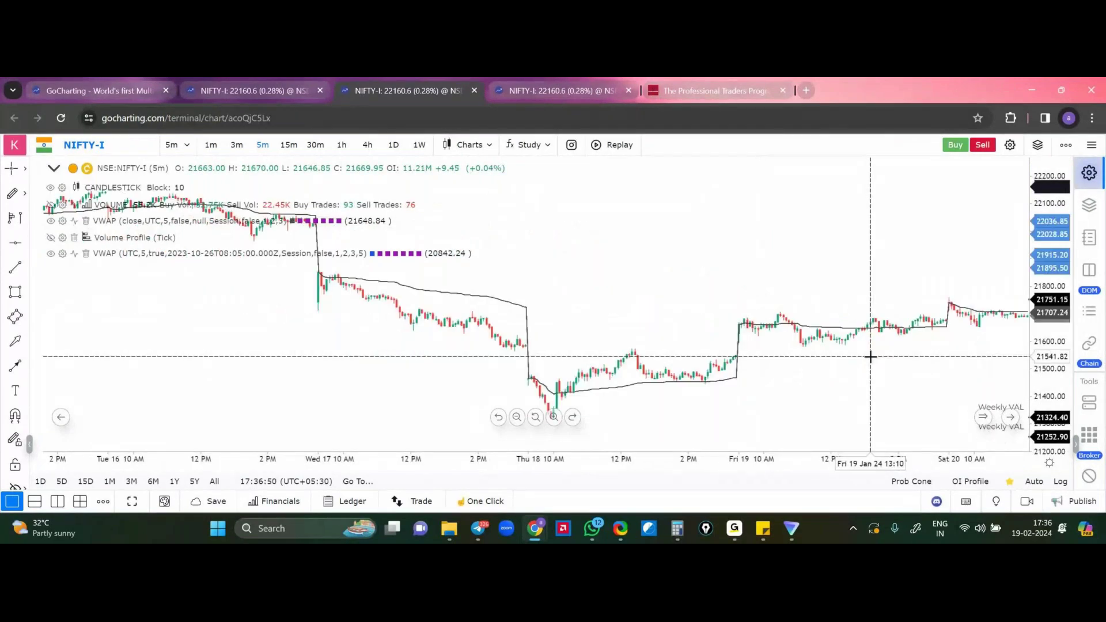
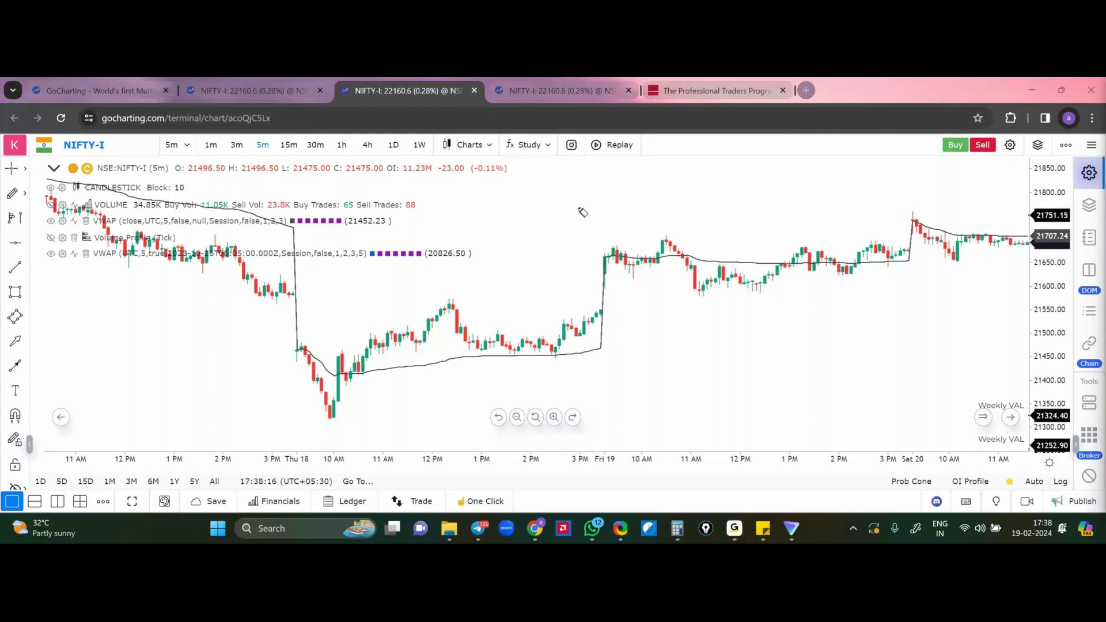
Handwrite point 1, 'How not to use', on the chart
left_click(691, 348)
mouse_move(682, 336)
left_mouse_down()
mouse_move(682, 353)
mouse_move(723, 350)
left_mouse_up()
left_click_drag(709, 342, 726, 340)
mouse_move(739, 336)
left_mouse_down()
mouse_move(790, 338)
mouse_move(793, 350)
left_mouse_up()
left_click_drag(804, 335, 804, 340)
left_click_drag(800, 327, 801, 347)
left_click_drag(794, 336, 832, 331)
left_click_drag(829, 327, 828, 345)
left_click_drag(841, 334, 842, 345)
left_click_drag(859, 337, 879, 340)
left_click_drag(887, 331, 925, 328)
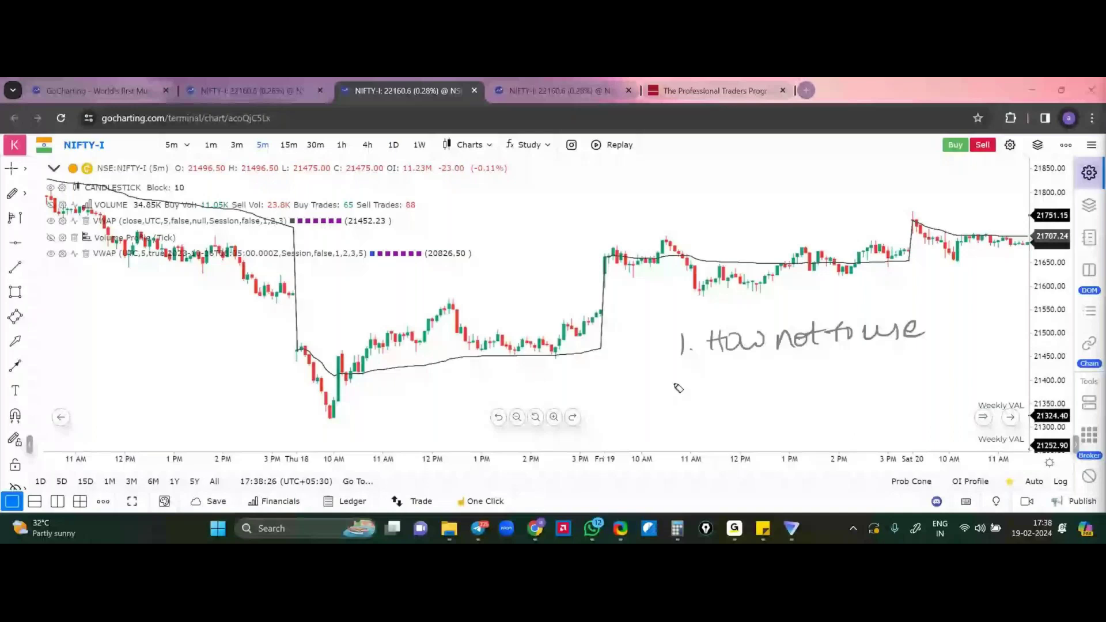
Write point 2, 'Avg Price', underlined with an arrow to Institutions; mark the Friday peak-to-dip move
mouse_move(677, 382)
left_mouse_down()
mouse_move(690, 395)
mouse_move(709, 391)
left_mouse_up()
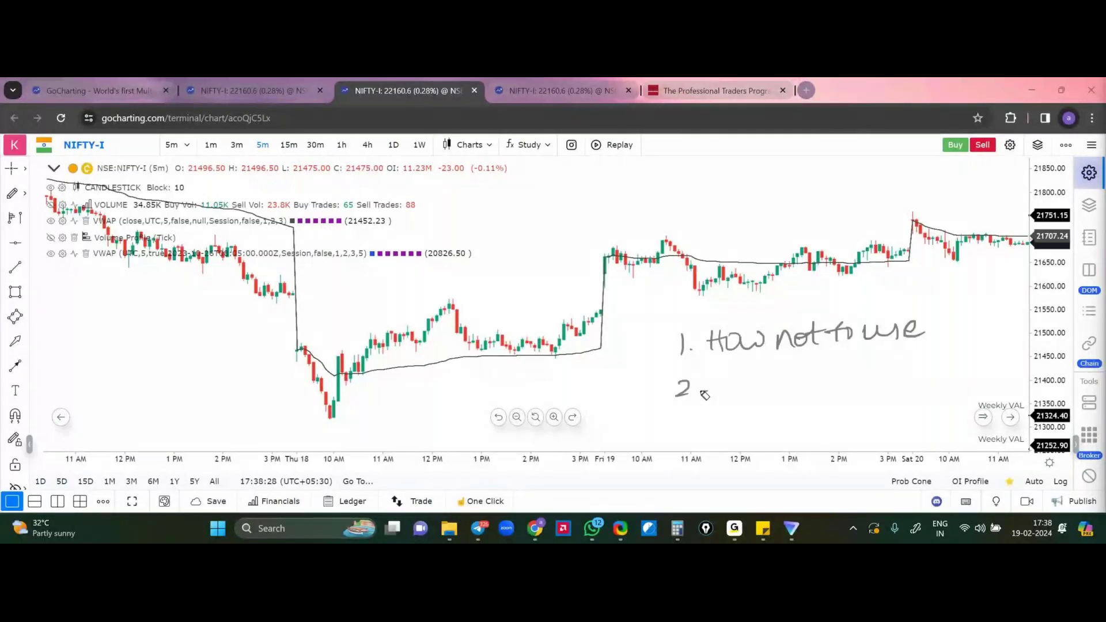
mouse_move(613, 276)
left_mouse_down()
mouse_move(661, 257)
mouse_move(702, 293)
left_mouse_up()
left_click_drag(651, 242, 674, 244)
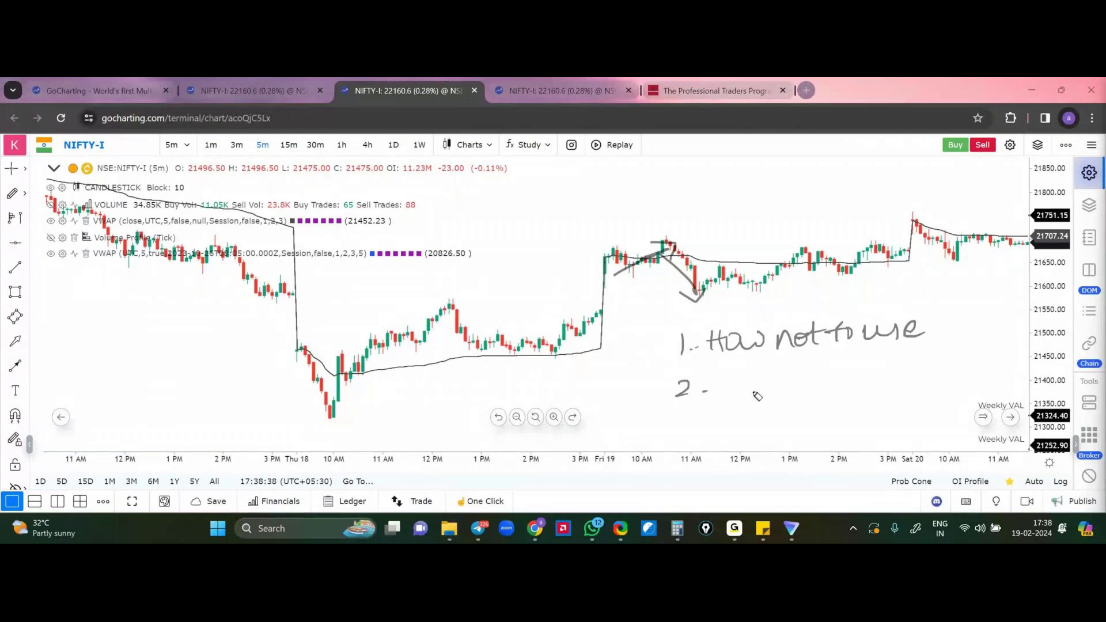
mouse_move(742, 384)
left_mouse_down()
mouse_move(732, 397)
mouse_move(756, 388)
mouse_move(782, 403)
left_mouse_up()
mouse_move(801, 401)
left_mouse_down()
mouse_move(813, 383)
mouse_move(862, 394)
left_mouse_up()
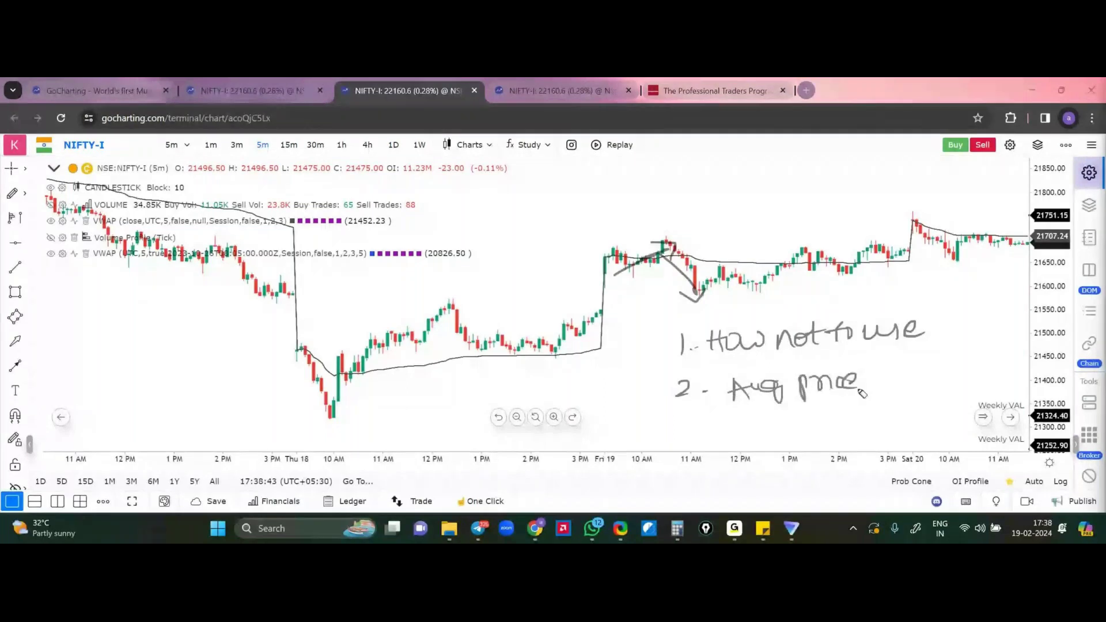
mouse_move(751, 419)
left_mouse_down()
mouse_move(825, 410)
mouse_move(898, 374)
left_mouse_up()
mouse_move(885, 368)
left_mouse_down()
mouse_move(890, 384)
mouse_move(1023, 377)
left_mouse_up()
Write point 3, 'PVWAP+CVWAP', and underline it
mouse_move(675, 430)
left_mouse_down()
mouse_move(687, 438)
mouse_move(676, 447)
left_mouse_up()
left_click_drag(699, 438, 706, 438)
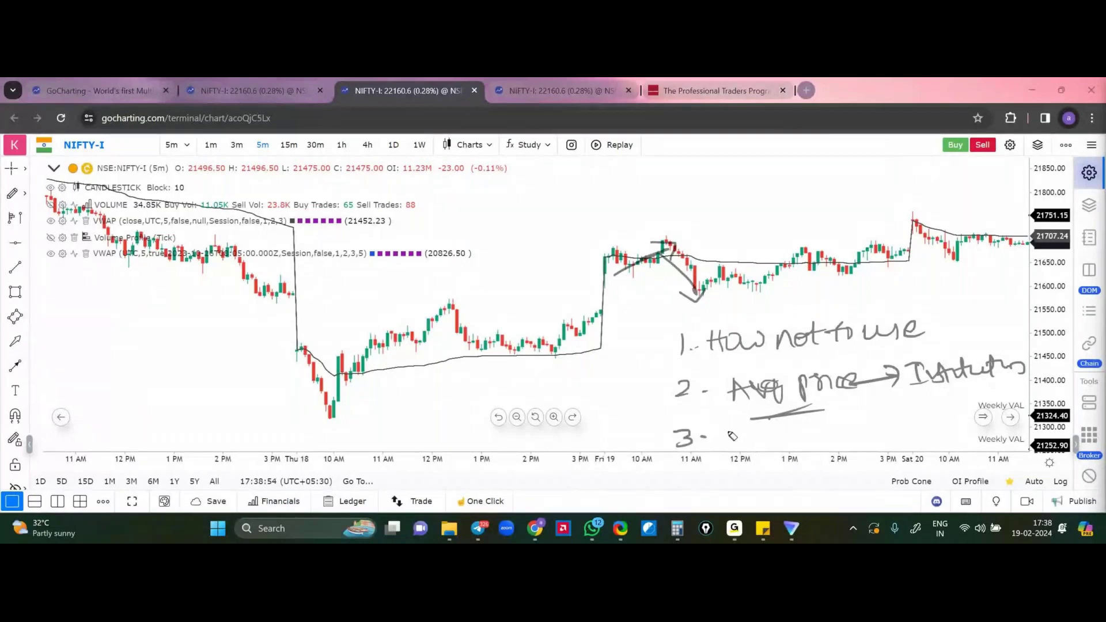
mouse_move(729, 452)
left_mouse_down()
mouse_move(737, 433)
mouse_move(948, 423)
left_mouse_up()
left_click_drag(792, 461, 923, 434)
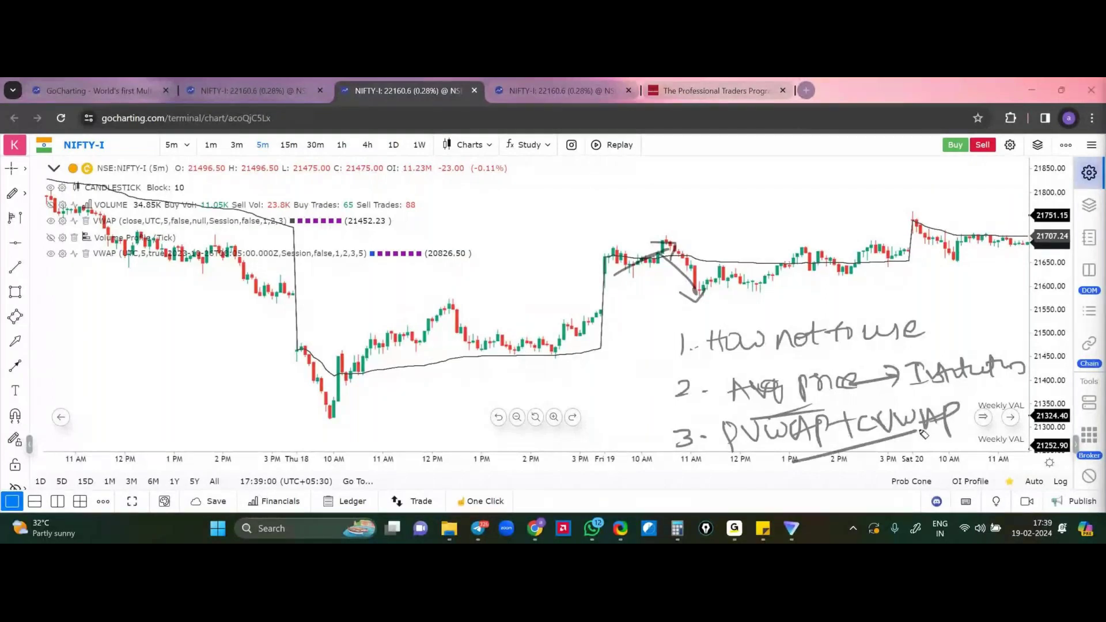
Write point 4, 'Type of Openings', double-underlined, then clear all the handwriting
mouse_move(671, 184)
left_mouse_down()
mouse_move(824, 197)
mouse_move(929, 173)
left_mouse_up()
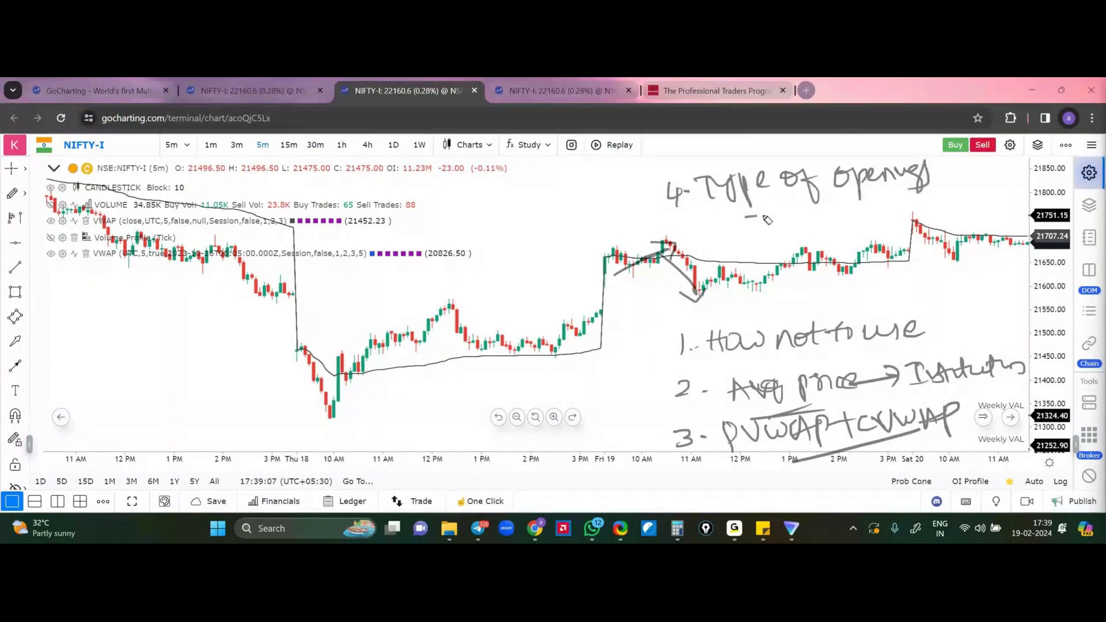
left_click_drag(767, 220, 830, 206)
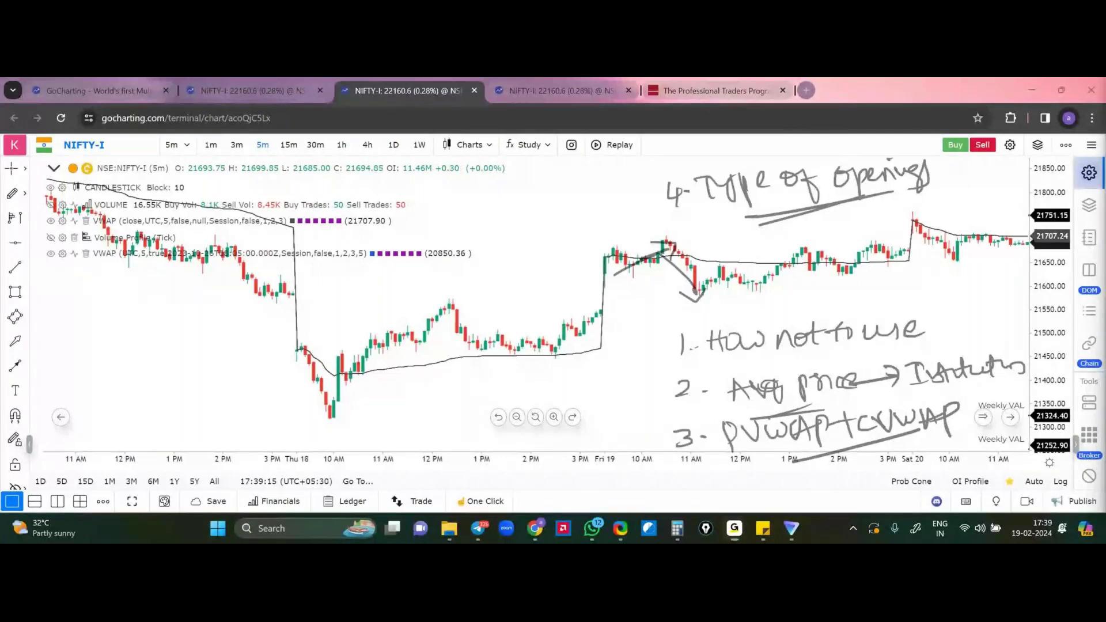
key("Escape")
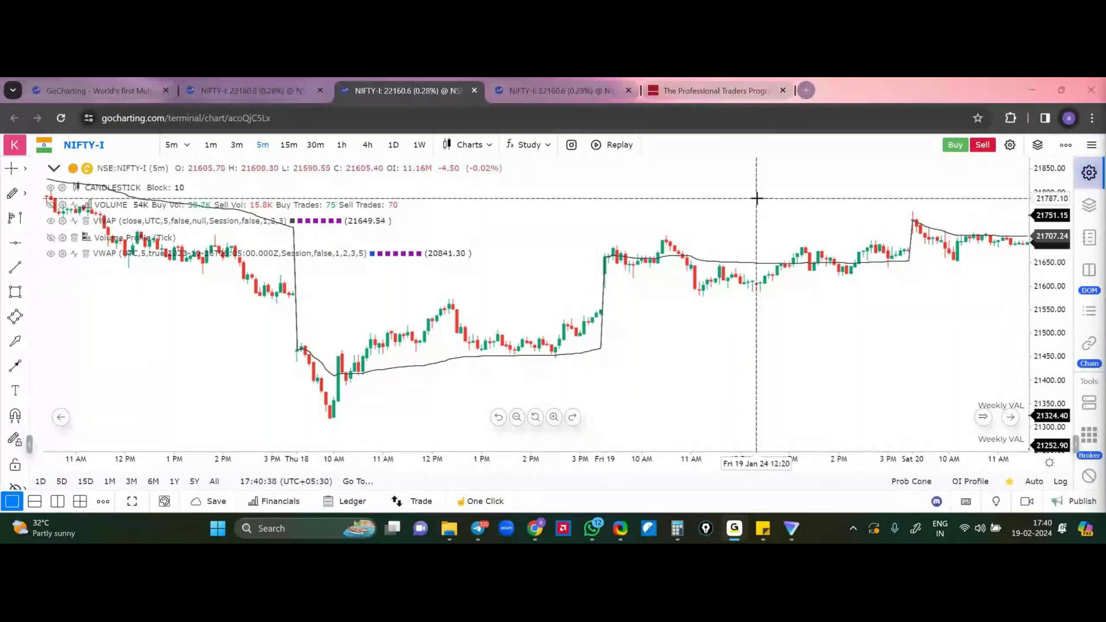
Pan the chart left to bring Saturday afternoon's latest bars into view
left_click_drag(757, 198, 726, 198)
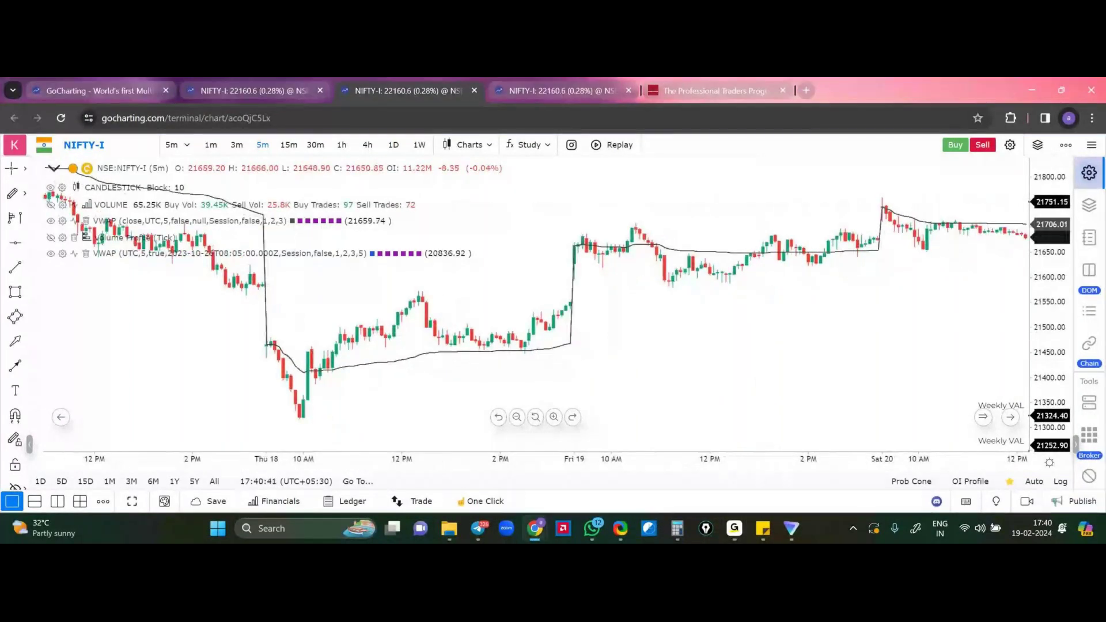
key("alt+Tab")
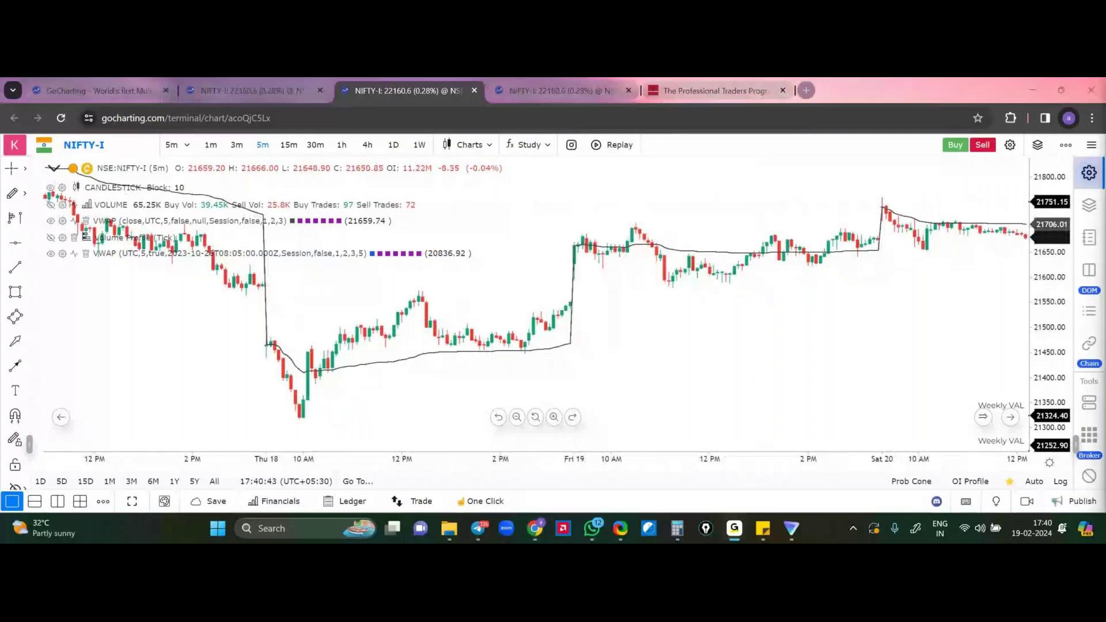
left_click(839, 344)
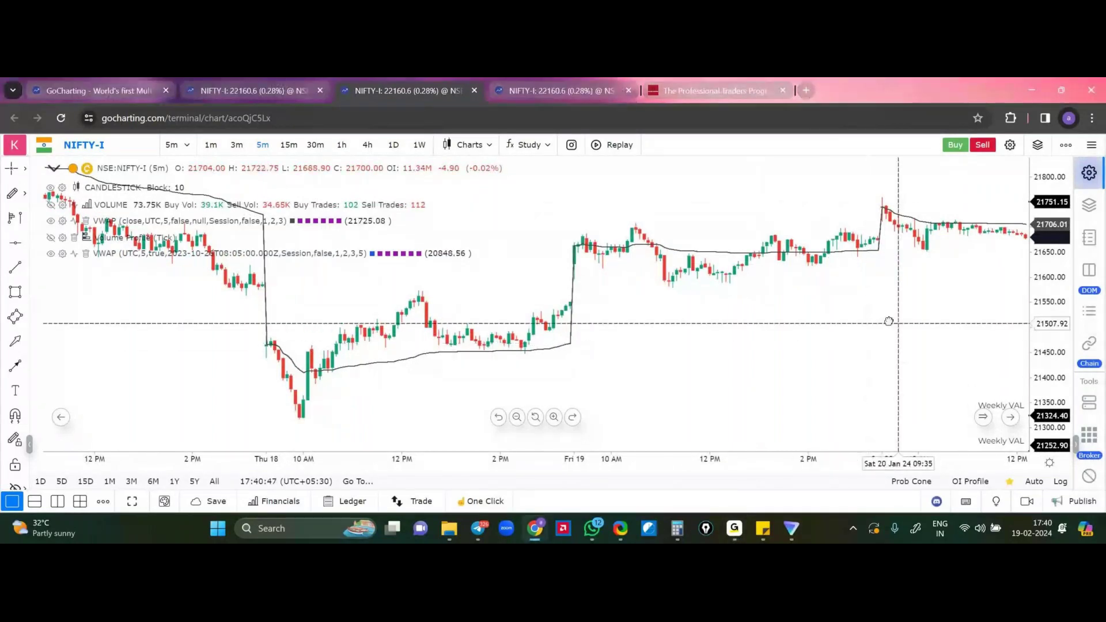
left_click_drag(889, 321, 836, 316)
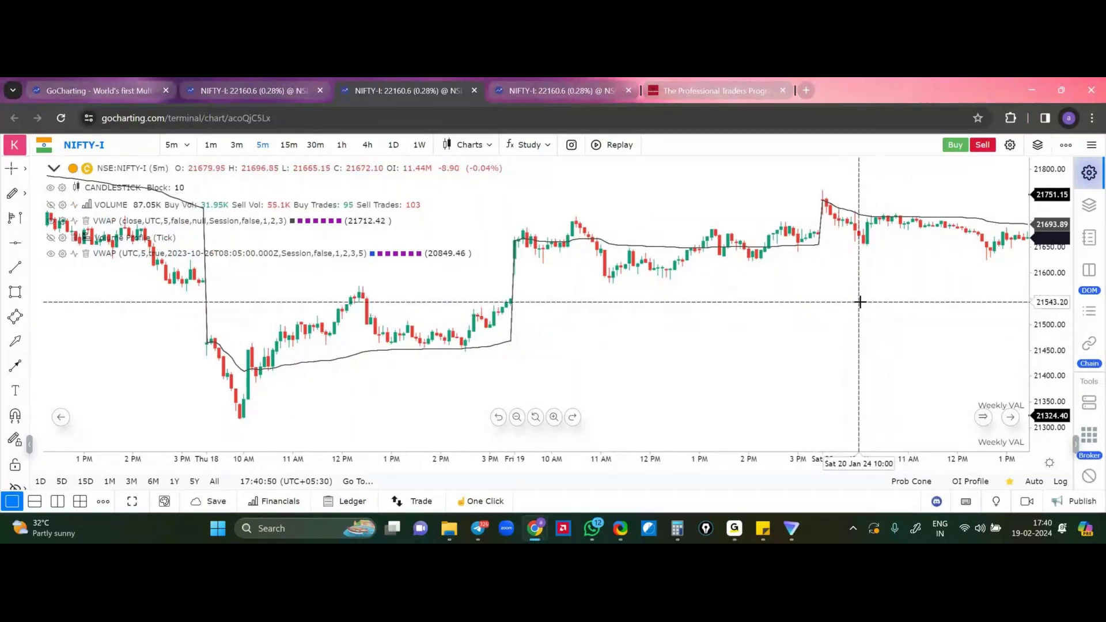
left_click(743, 103)
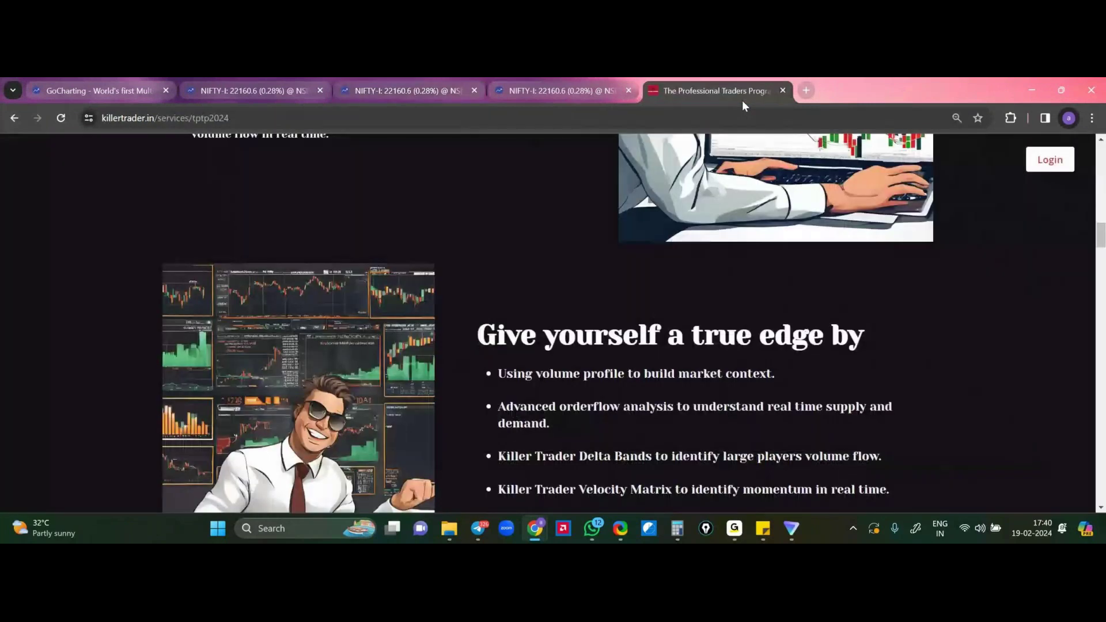
scroll(685, 375, "up", 5)
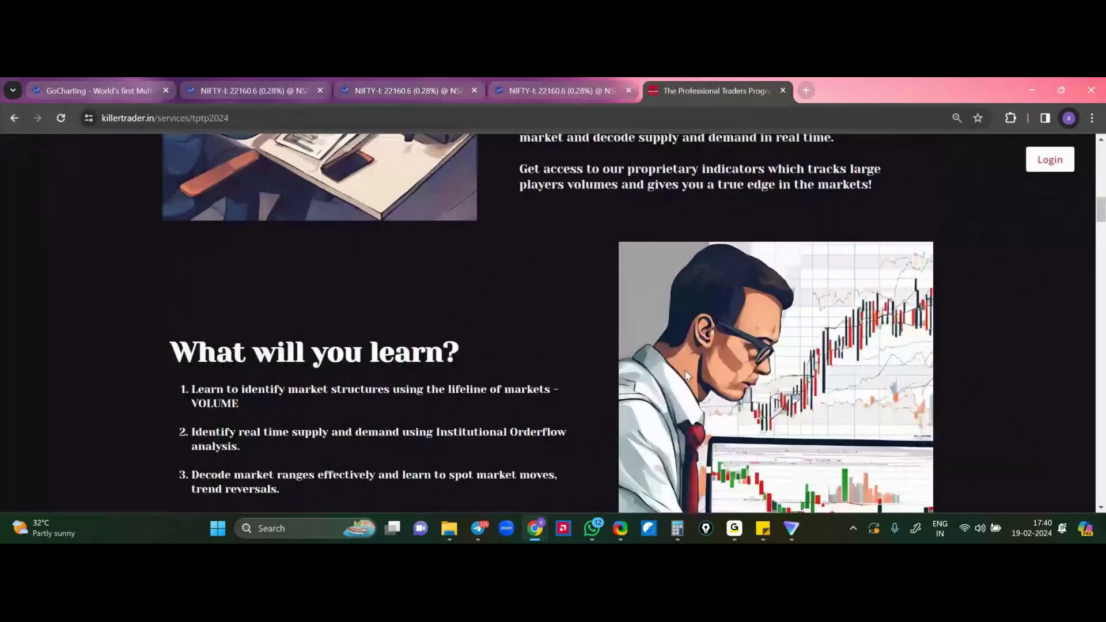
scroll(685, 375, "down", 1)
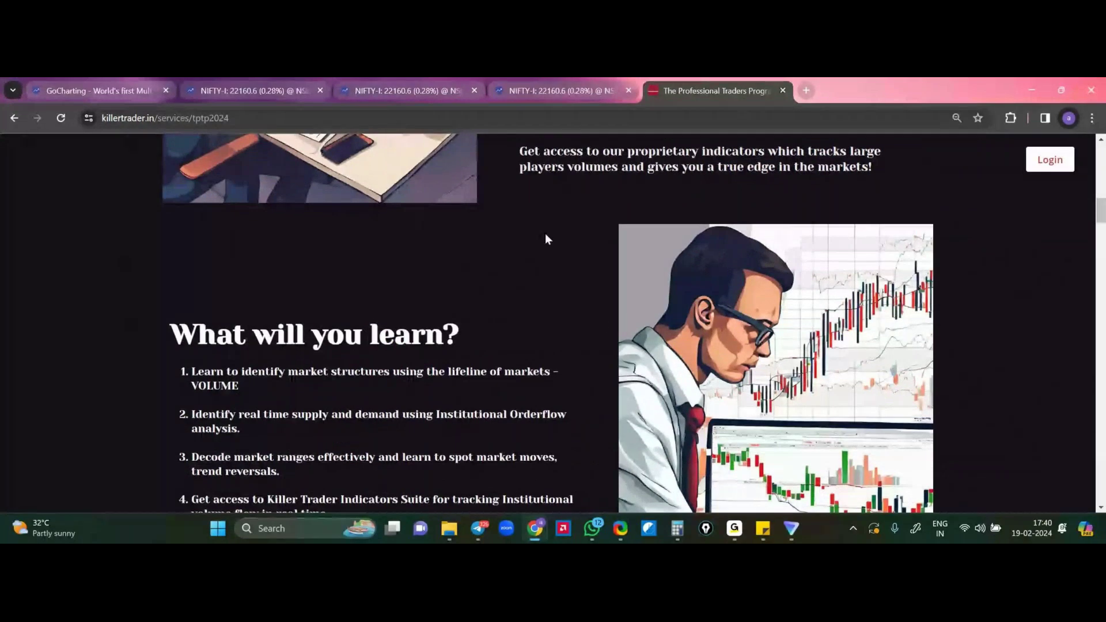
scroll(490, 253, "down", 1)
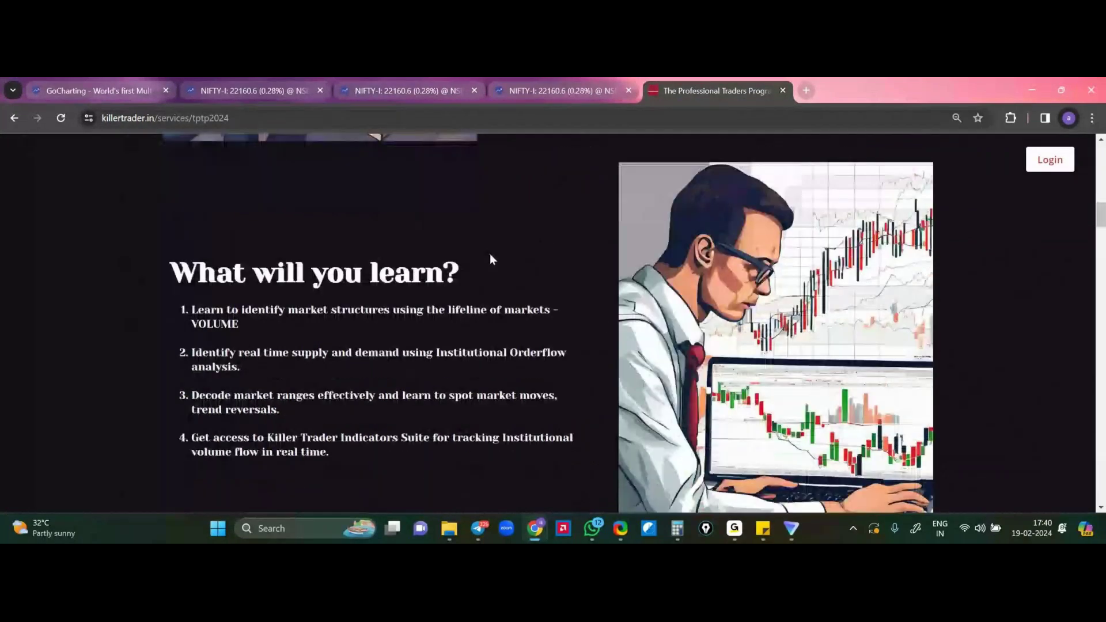
left_click(412, 92)
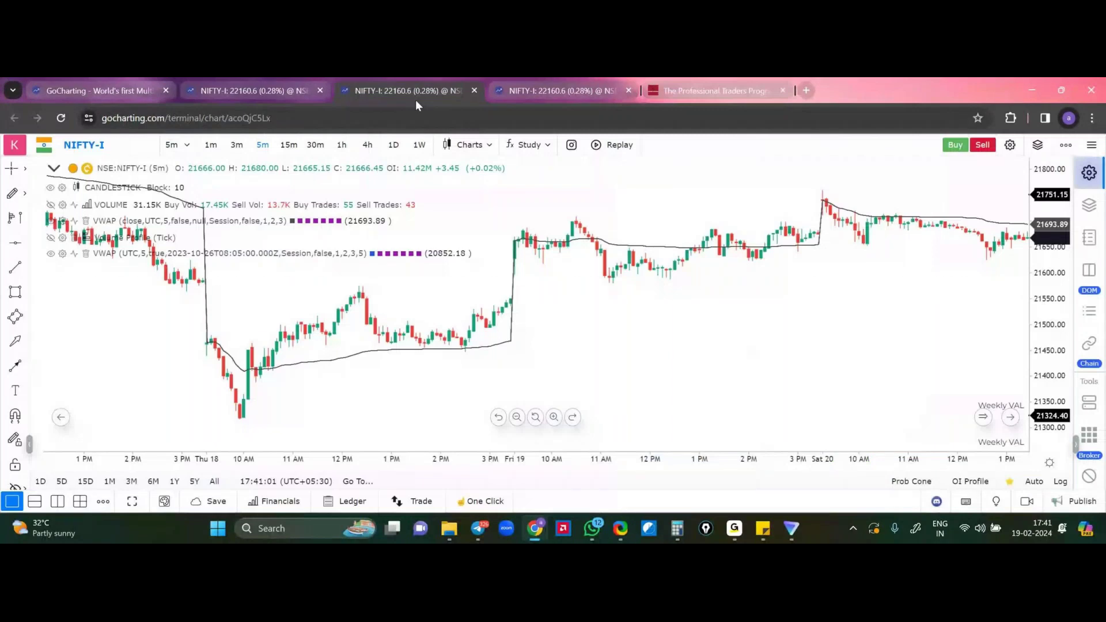